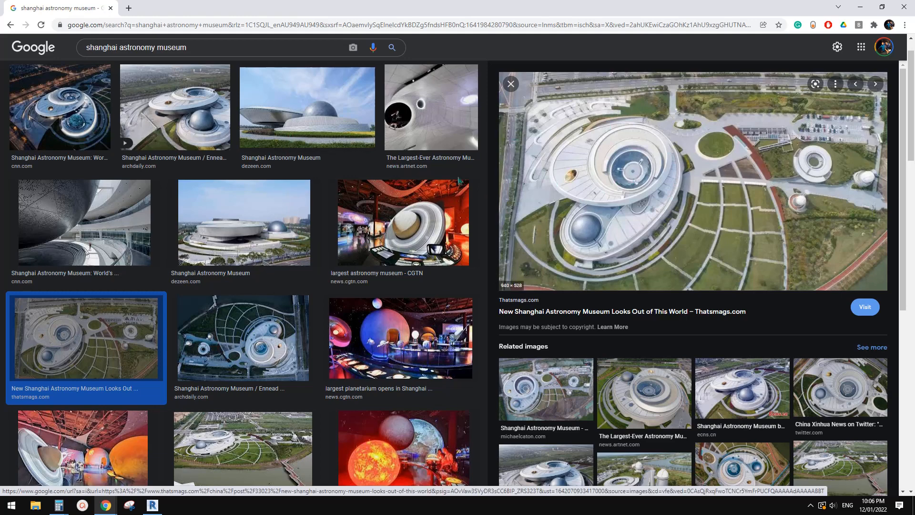
Preview the Dezeen exterior photo of the Shanghai Astronomy Museum as a reference
left_click(303, 128)
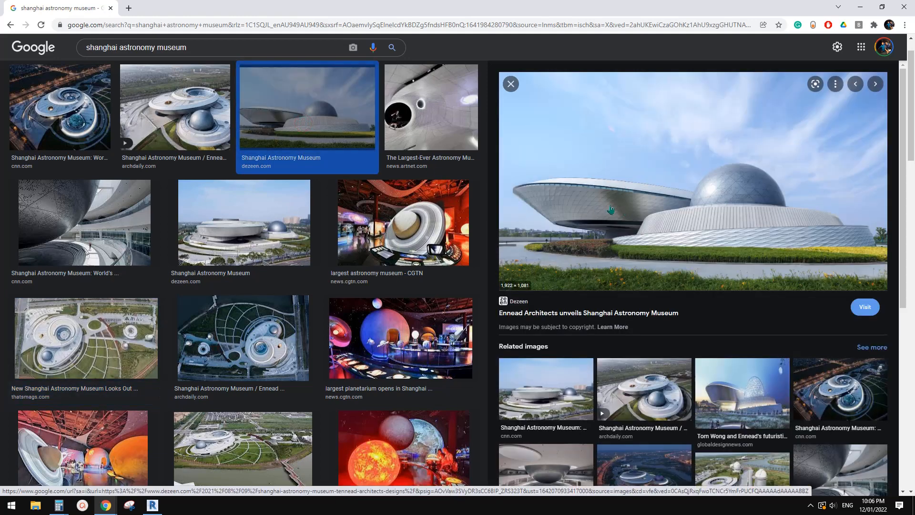
scroll(612, 209, "up", 1)
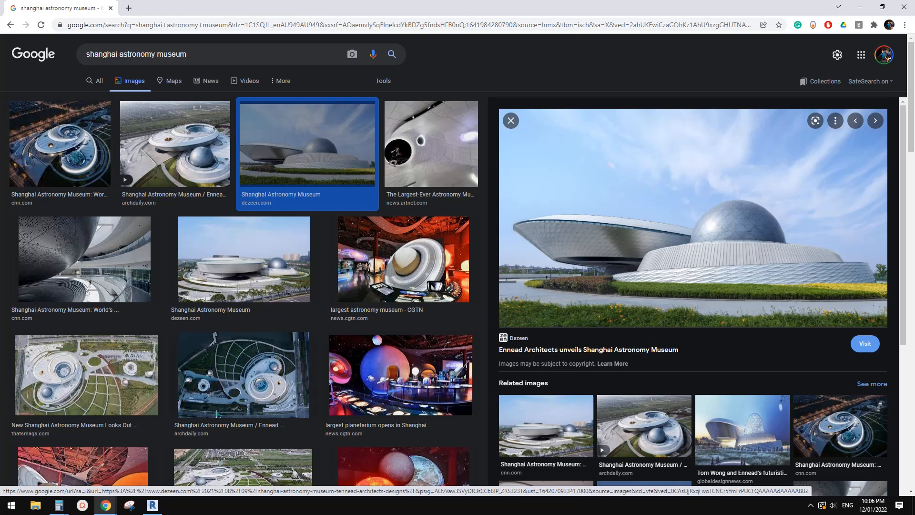
Switch to Revit and create a new conceptual mass family from the mass template
left_click(153, 505)
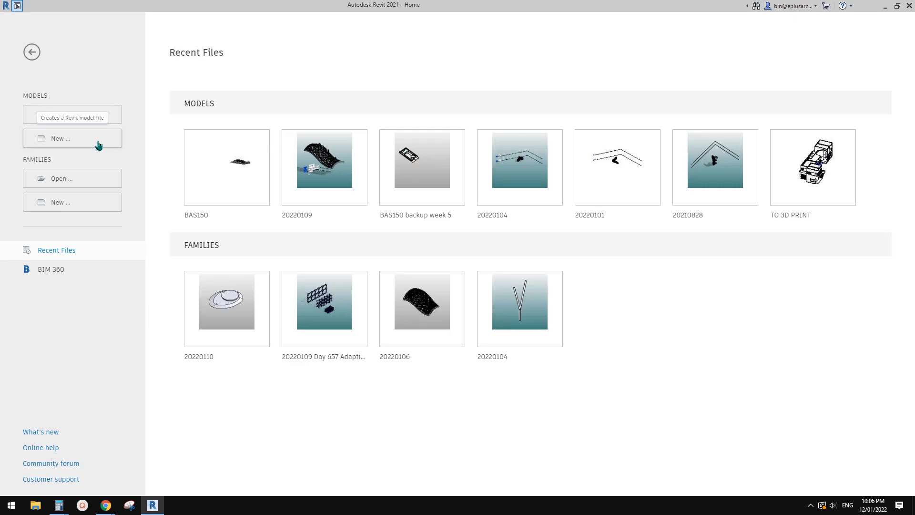
left_click(77, 203)
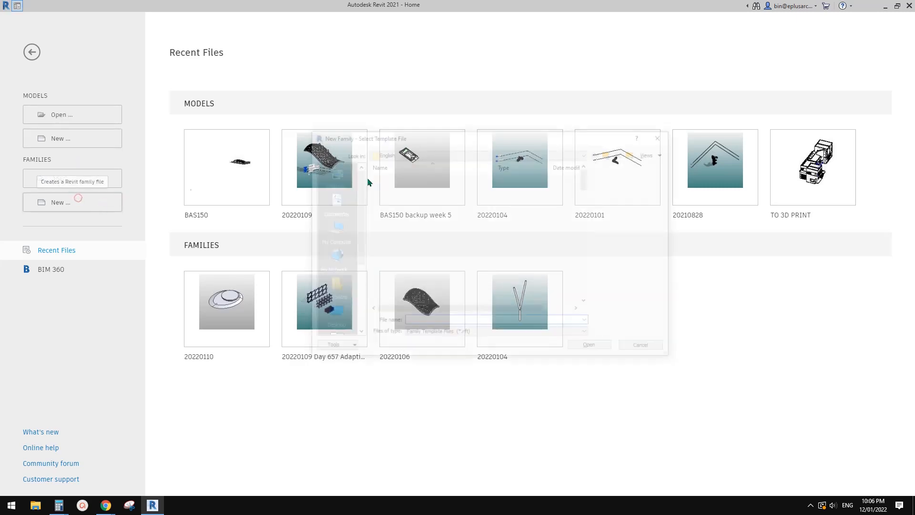
double_click(392, 187)
double_click(410, 176)
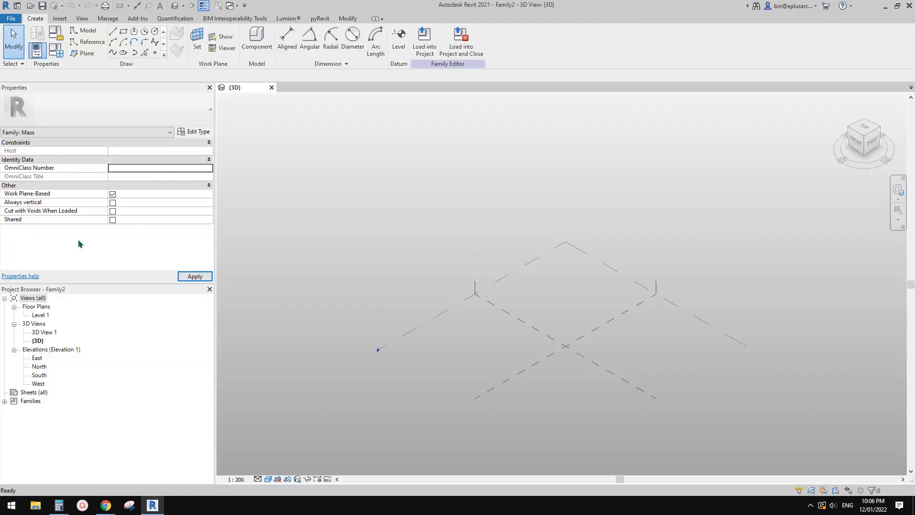
Draw a closed six-point reference spline in an egg shape around the reference plane intersection on the Level 1 floor plan
left_click(40, 316)
double_click(40, 315)
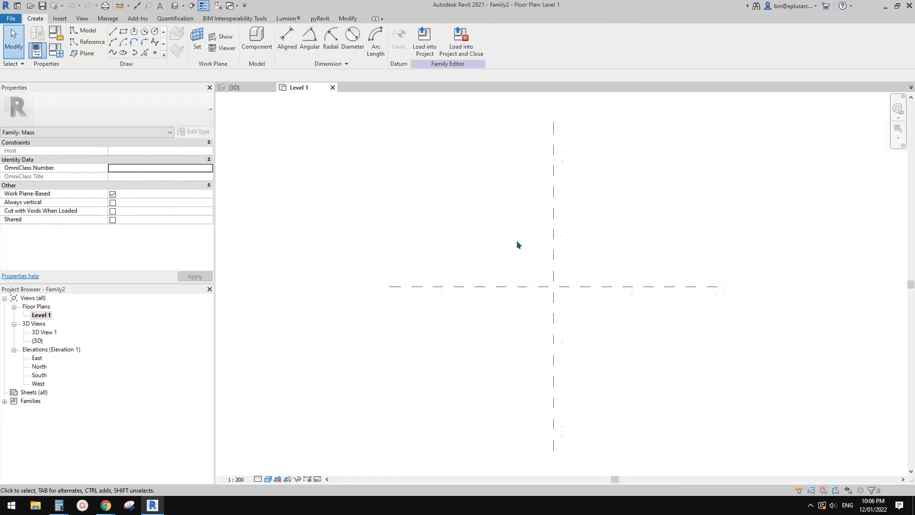
left_click(89, 43)
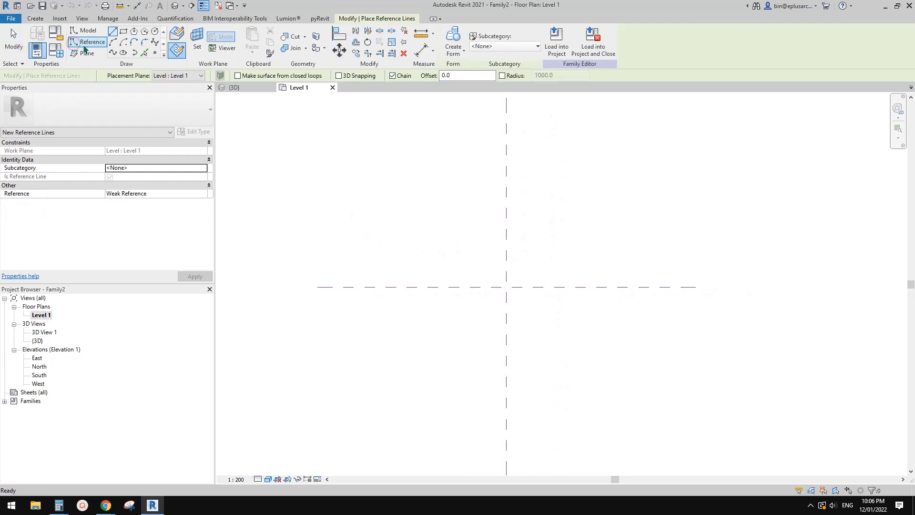
left_click(112, 53)
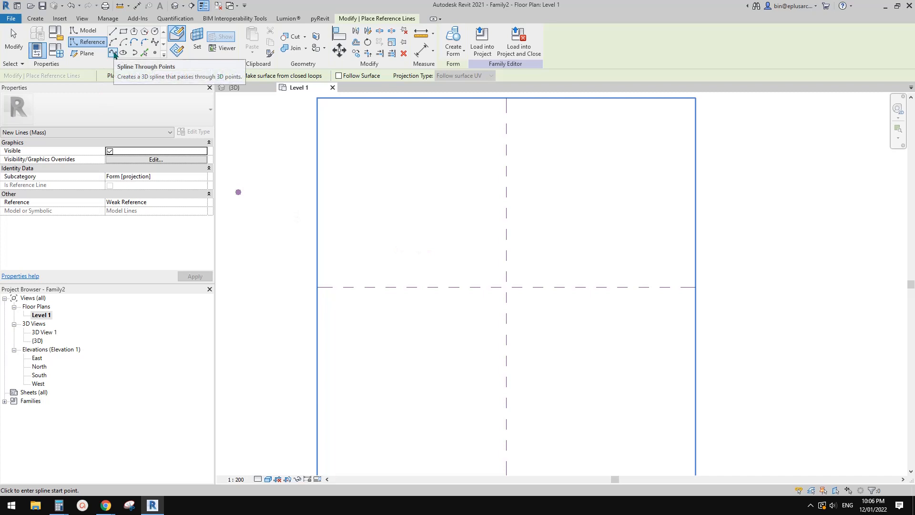
left_click(414, 287)
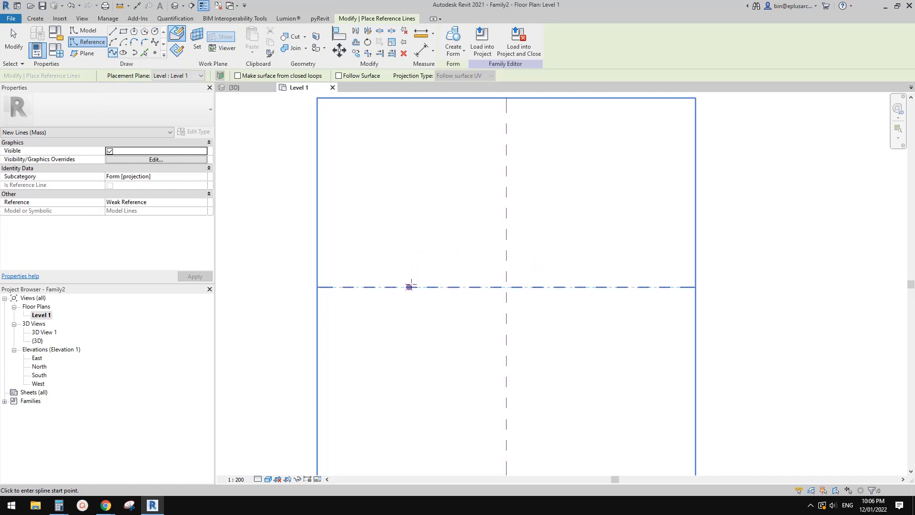
left_click(417, 230)
left_click(548, 200)
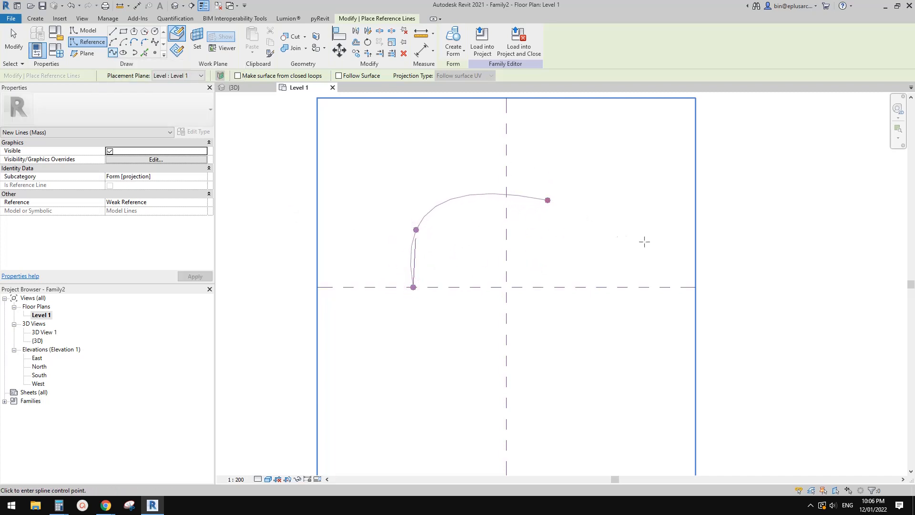
left_click(556, 344)
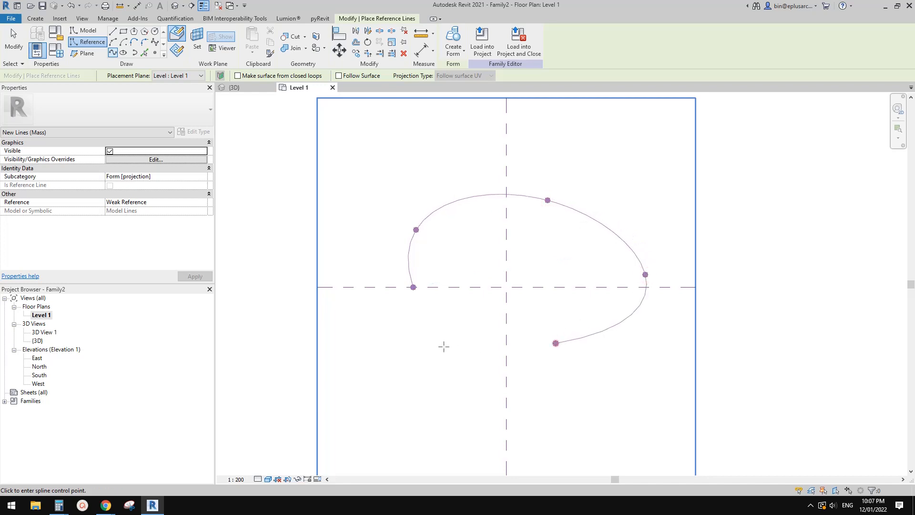
left_click(425, 338)
left_click(413, 287)
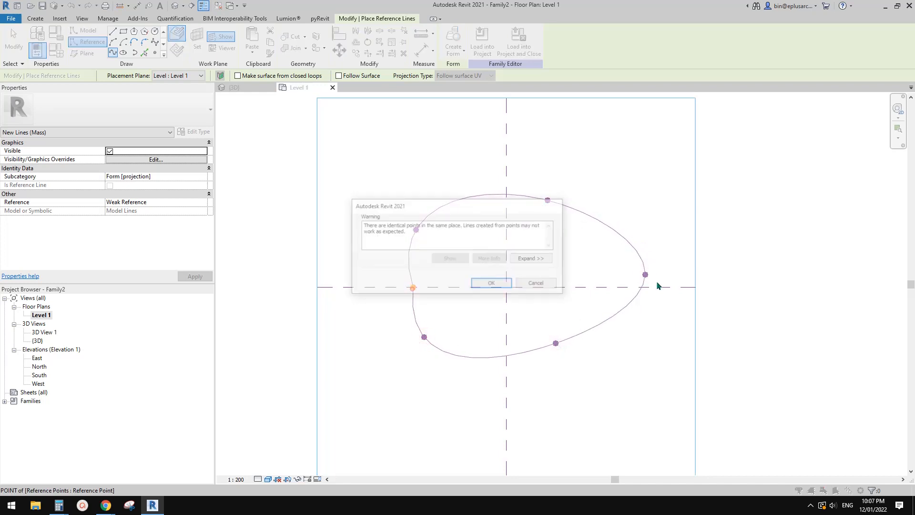
left_click(492, 285)
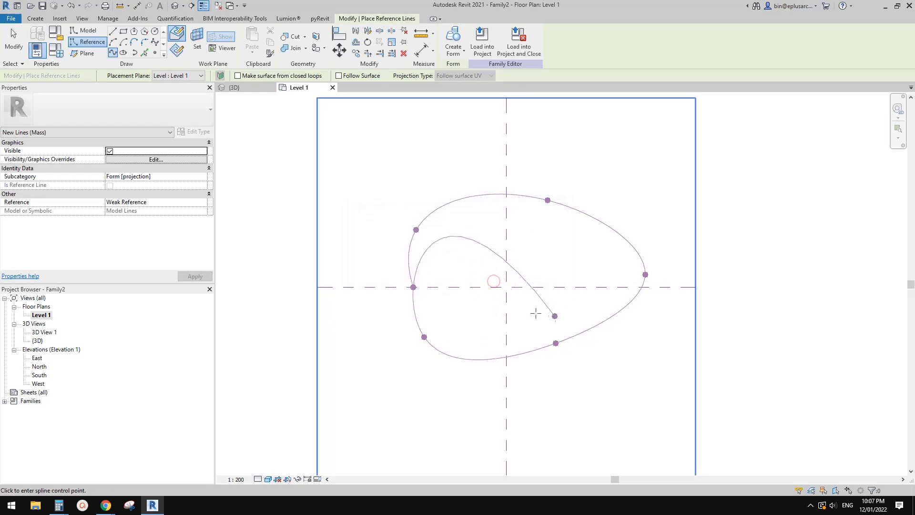
scroll(535, 314, "up", 3)
key("Escape")
Nudge the two coincident end points on the horizontal reference plane to the left to round out the spline
middle_click_drag(499, 322, 498, 328)
scroll(494, 324, "up", 1)
middle_click_drag(478, 311, 470, 312)
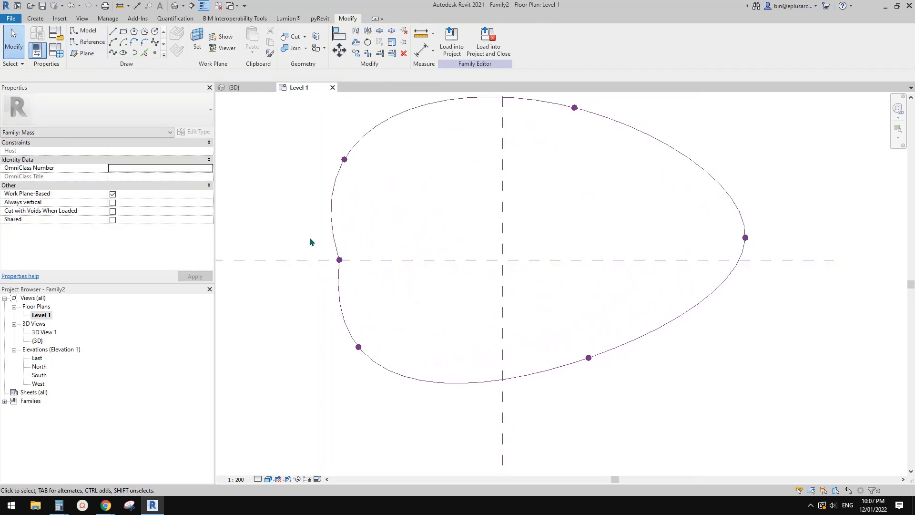
left_click_drag(310, 237, 365, 281)
middle_click_drag(378, 274, 381, 284)
key("Left")
key("Left")
key("Left")
key("Left")
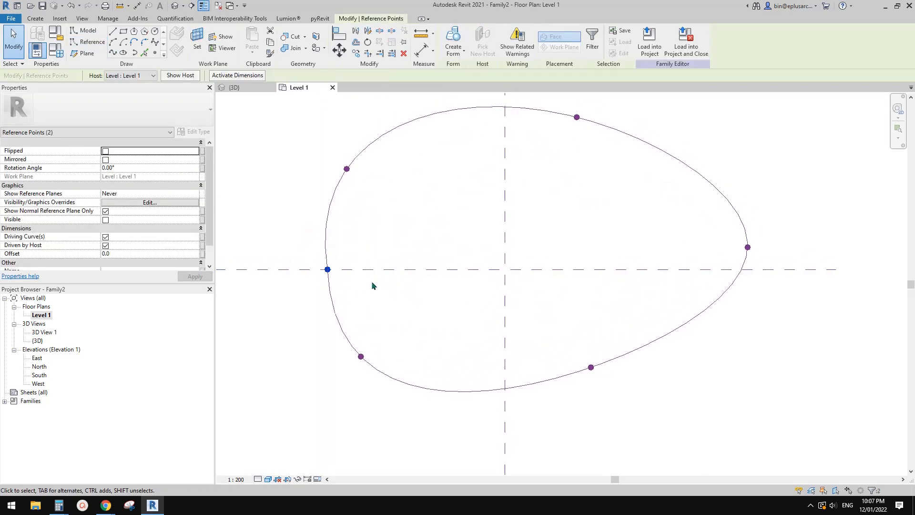
Nudge the spline's lower-right point to the right and downward to widen the curve
scroll(375, 286, "down", 1)
scroll(419, 306, "down", 1)
left_click_drag(507, 317, 550, 361)
key("Right")
key("Right")
key("Right")
key("Right")
key("Down")
key("Down")
key("Down")
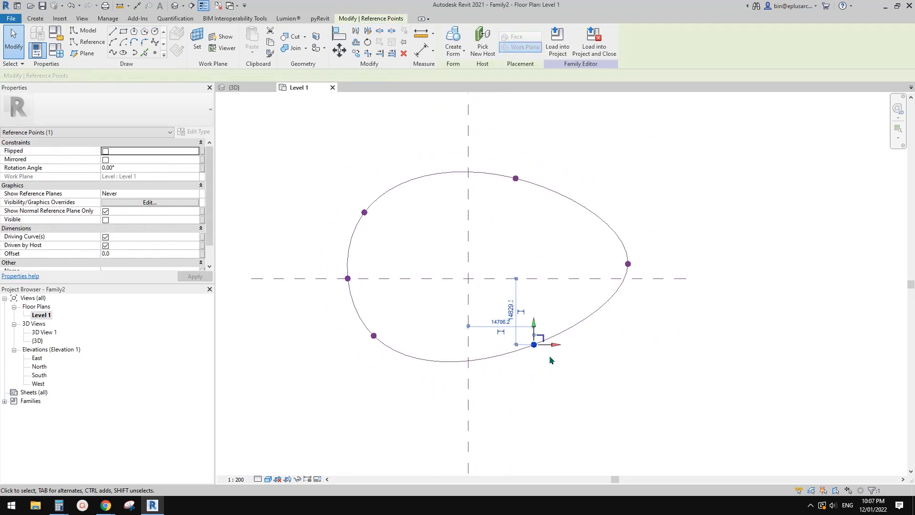
left_click(624, 356)
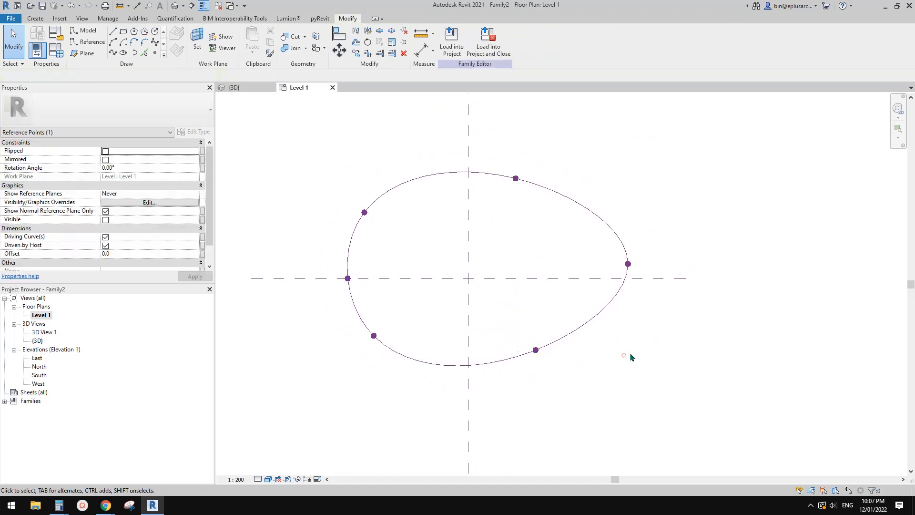
Nudge the spline's upper-right point right and slightly down, and its lower-right point further down
left_click_drag(518, 327, 559, 365)
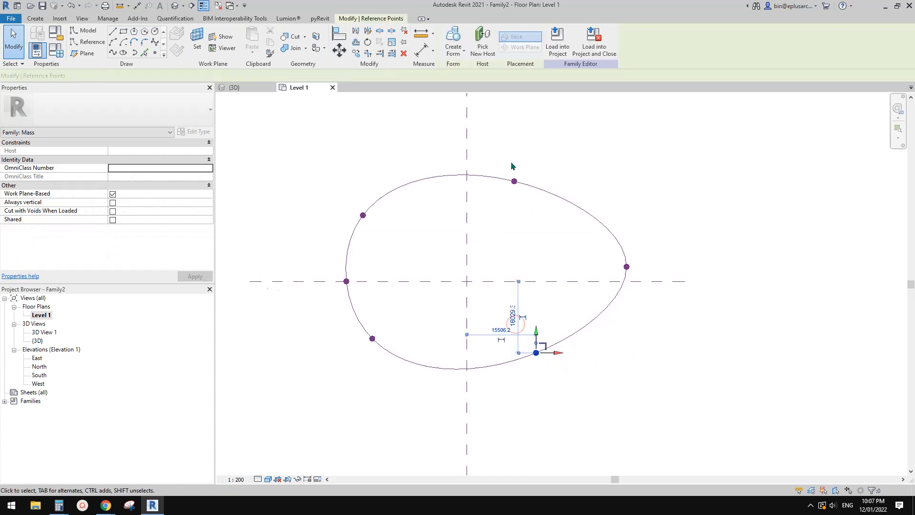
left_click_drag(504, 154, 548, 208)
key("Right")
key("Right")
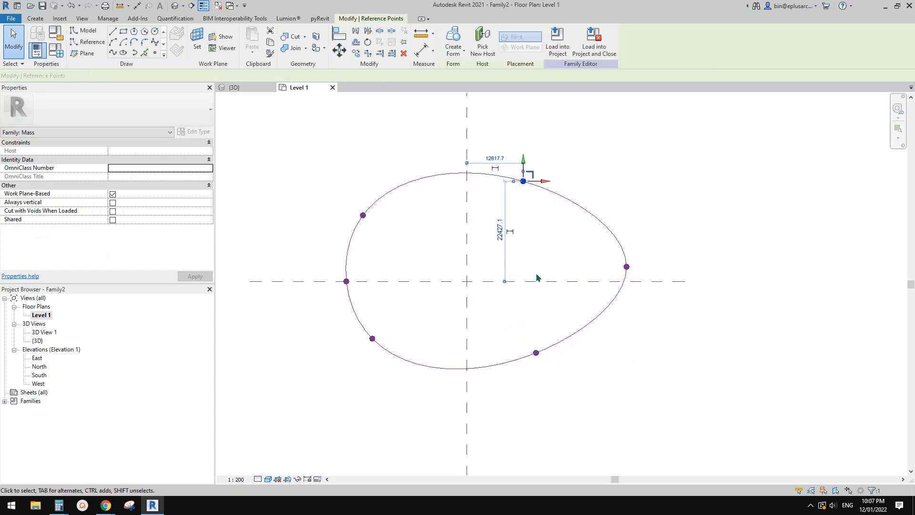
key("Down")
left_click_drag(514, 327, 555, 365)
key("Down")
key("Down")
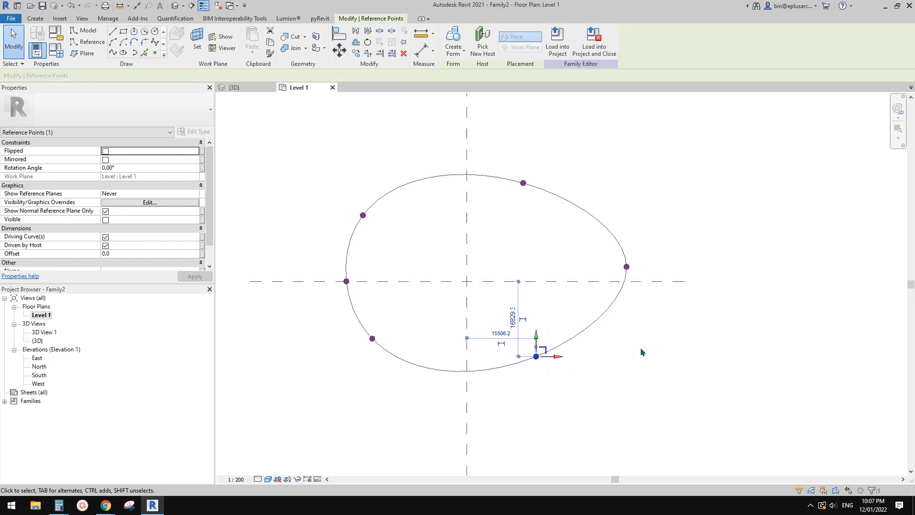
left_click(640, 347)
Nudge the spline's lower-left point left to 21601.6 from the vertical reference plane, aligning the curve's end planes at the closing point
middle_click_drag(424, 325, 442, 324)
scroll(443, 320, "up", 2)
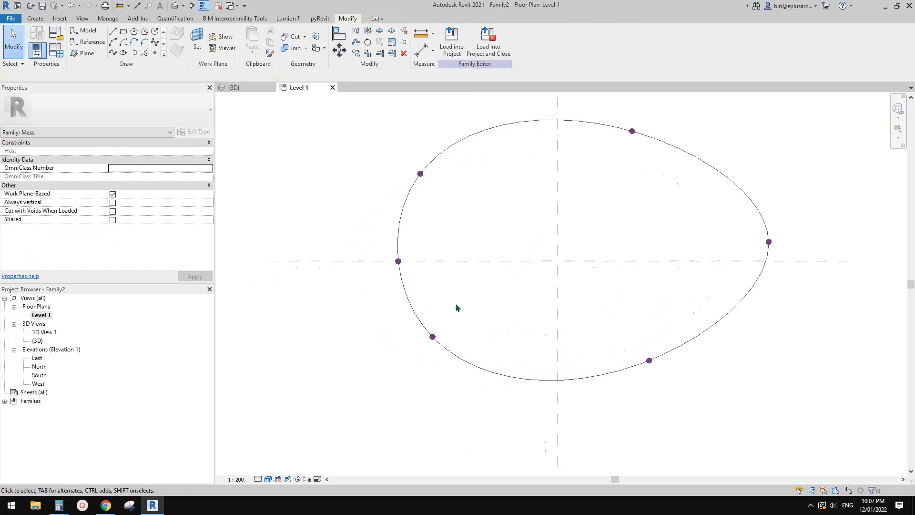
left_click(407, 301)
scroll(408, 304, "up", 2)
scroll(455, 330, "down", 2)
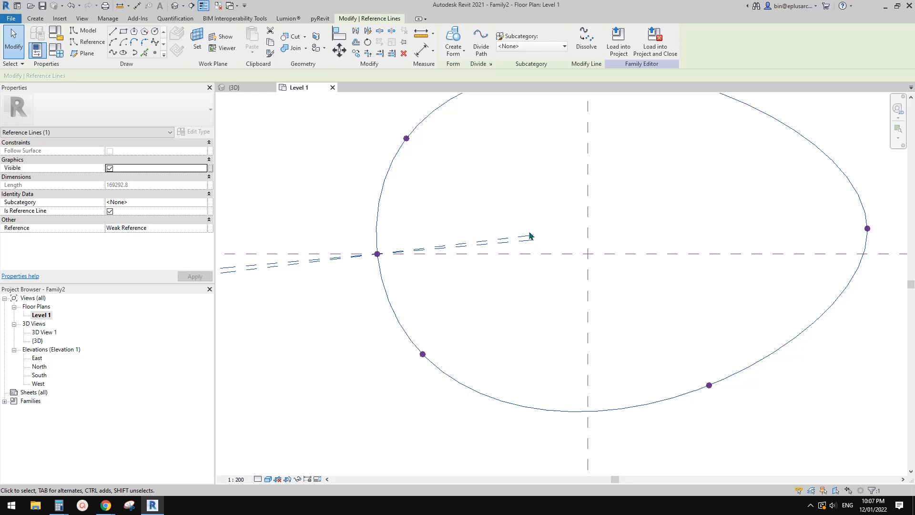
scroll(502, 262, "up", 1)
left_click_drag(378, 329, 480, 384)
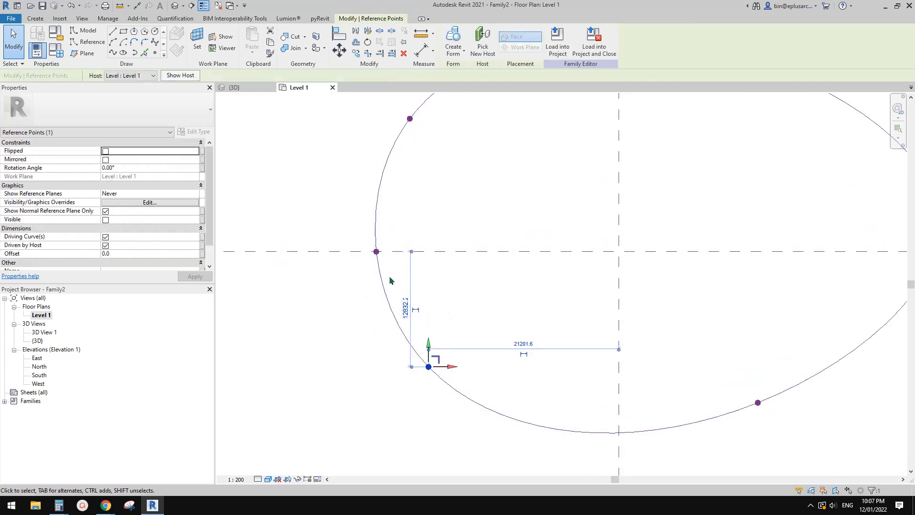
middle_click_drag(390, 198, 390, 203)
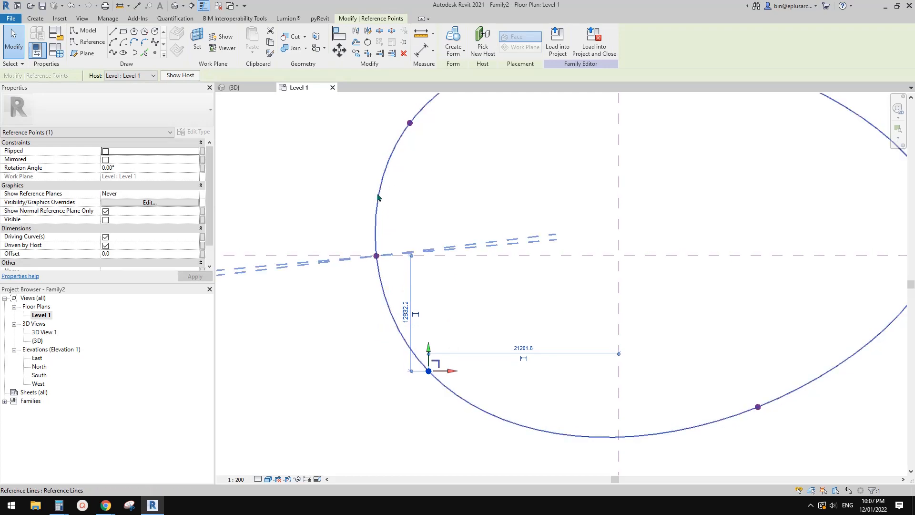
key("Left")
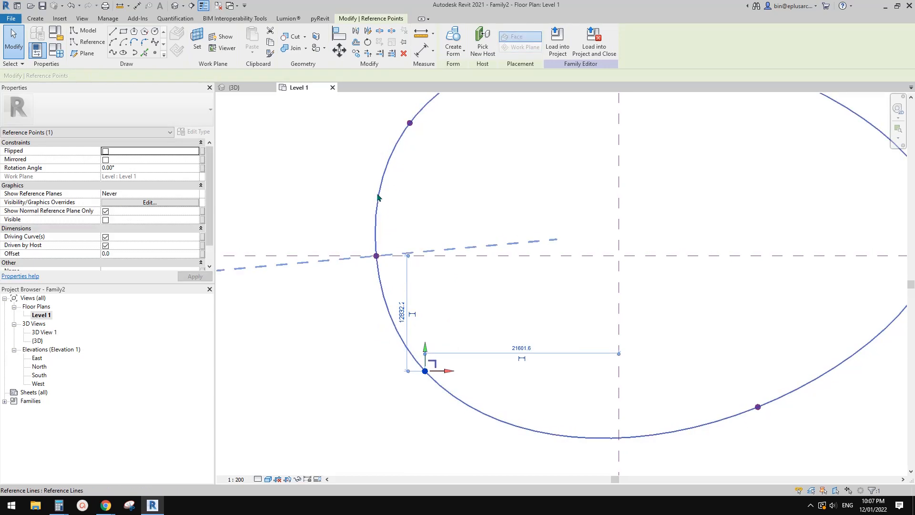
key("Left")
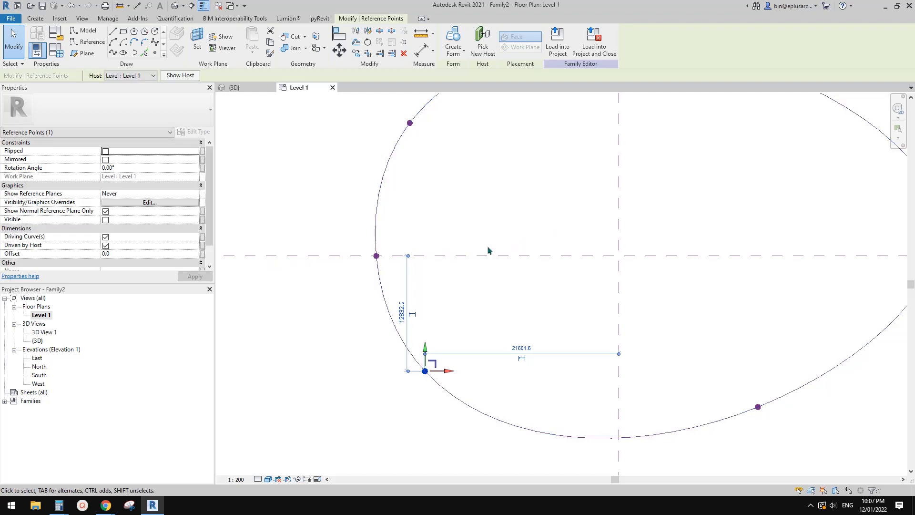
Examine how the reference planes at the spline's two ends line up at the closing point on the horizontal reference plane
middle_click_drag(426, 282, 421, 258)
left_click(421, 258)
left_click(376, 261)
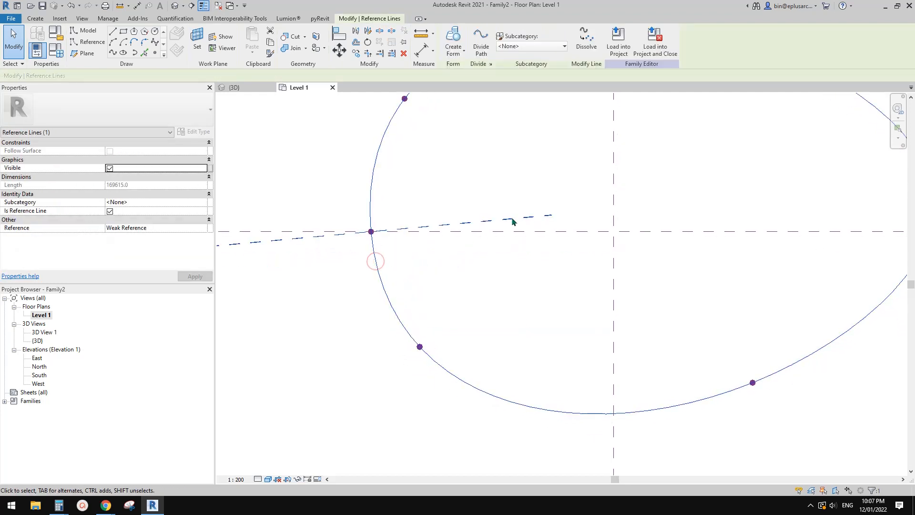
scroll(512, 219, "down", 1)
middle_click_drag(514, 222, 522, 253)
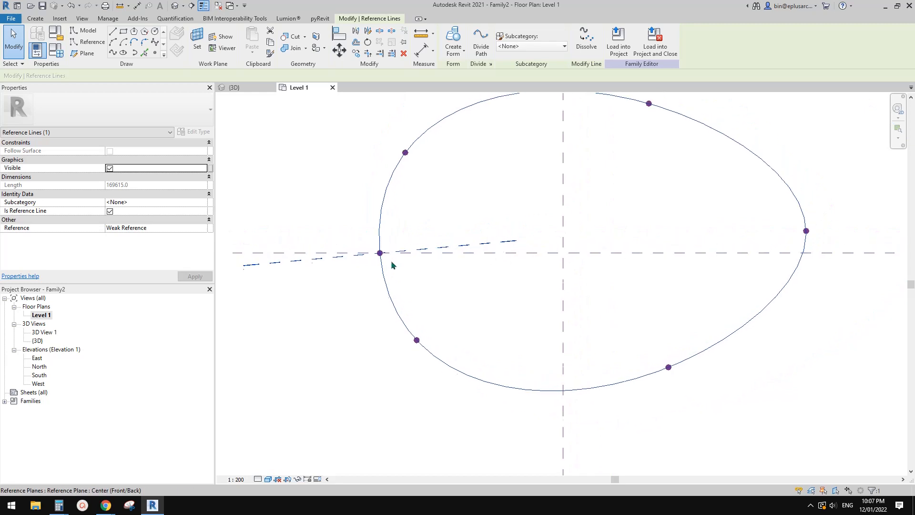
scroll(392, 265, "up", 2)
scroll(380, 259, "up", 2)
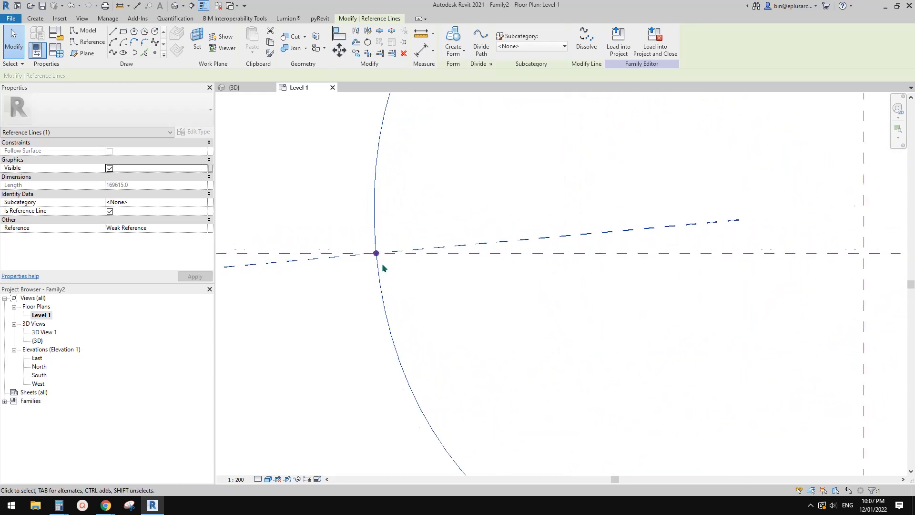
scroll(383, 268, "up", 2)
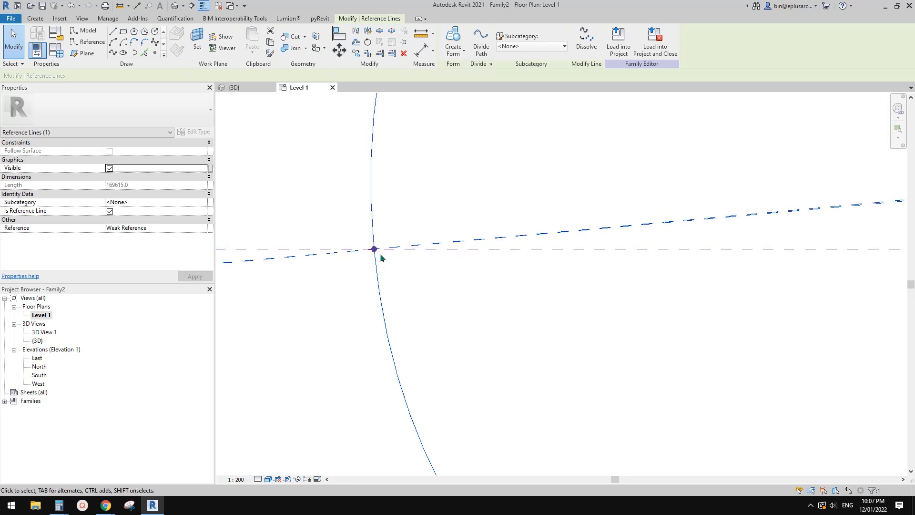
left_click(397, 276)
In the default 3D view, place a hosted reference point on the spline's front side, near its crossing with the reference plane
scroll(399, 276, "down", 4)
middle_click_drag(520, 286, 468, 286)
middle_click_drag(565, 276, 587, 266)
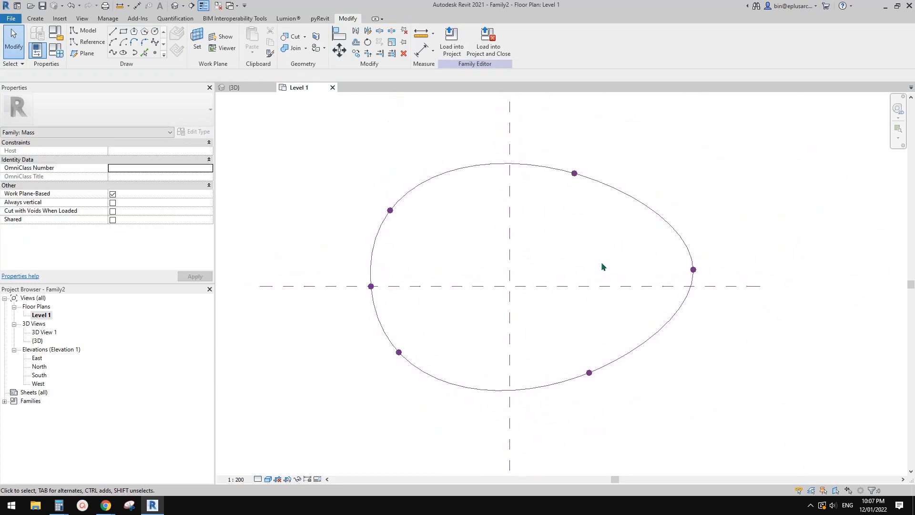
left_click(174, 5)
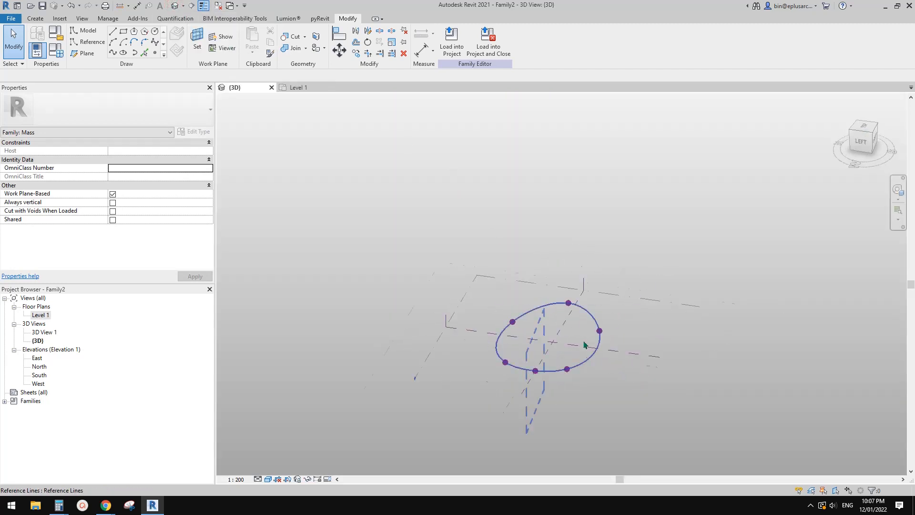
scroll(580, 337, "up", 6)
middle_click_drag(563, 353, 519, 356, "shift")
scroll(532, 354, "up", 2)
middle_click_drag(532, 353, 538, 315)
scroll(538, 316, "up", 1)
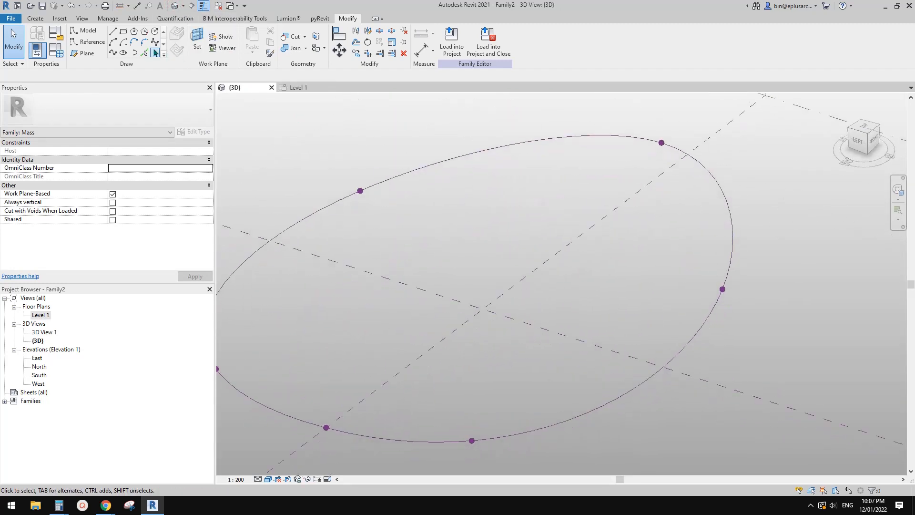
left_click(155, 52)
left_click(298, 195)
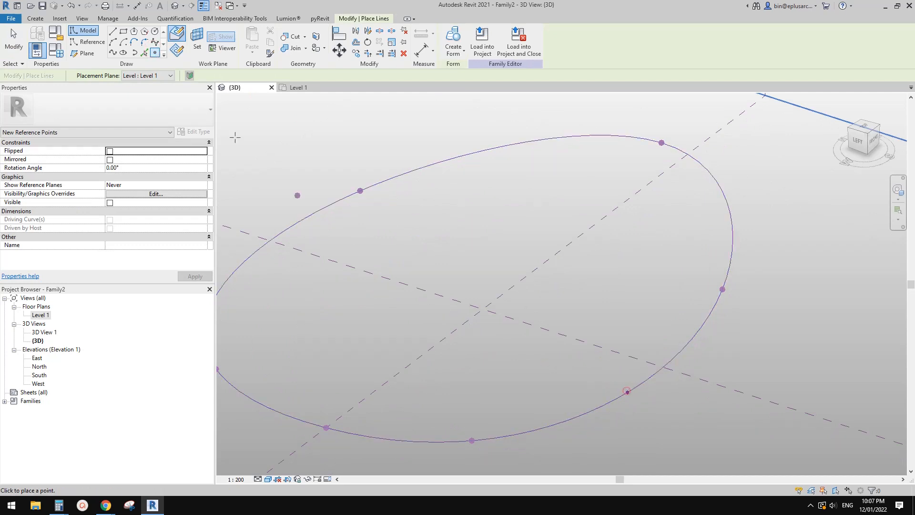
Switch to Chrome and examine the Shanghai Astronomy Museum photos, opening the ArchDaily aerial view of the roof rings
left_click(88, 42)
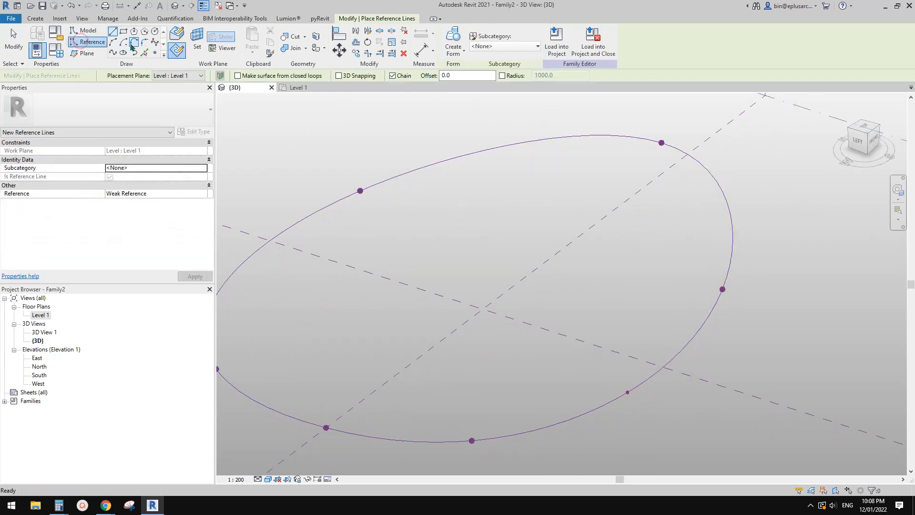
middle_click_drag(684, 373, 636, 339, "shift")
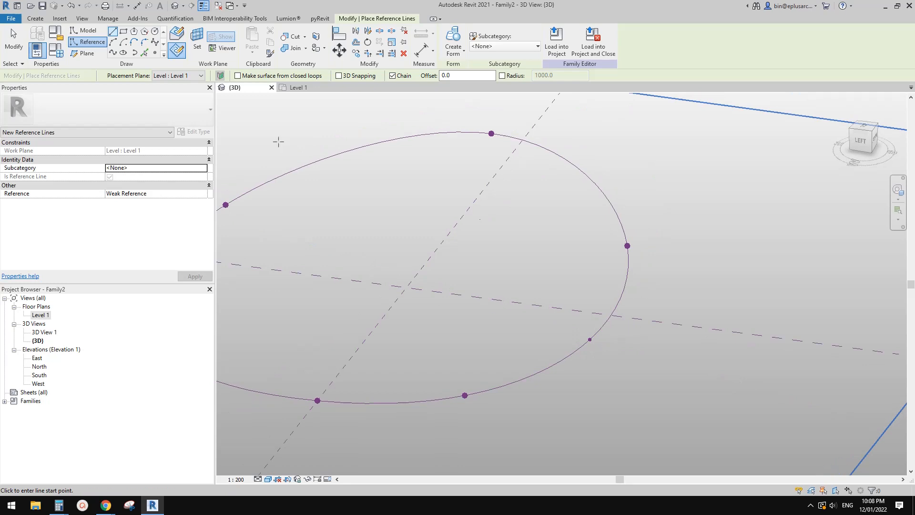
mouse_move(107, 507)
left_click(156, 476)
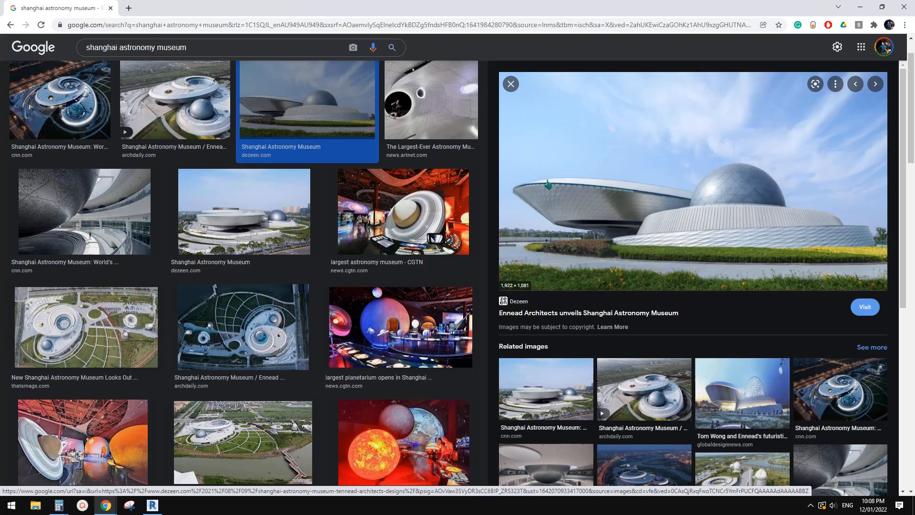
left_click(167, 93)
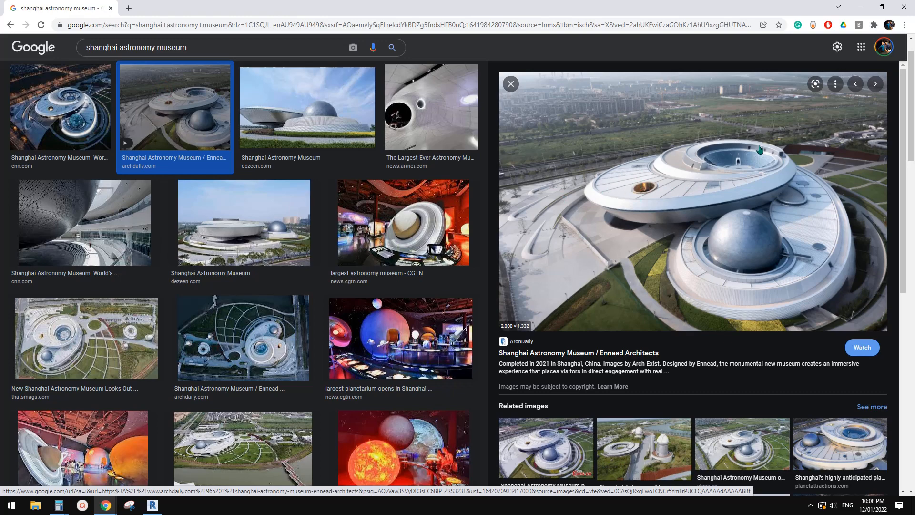
Back in Revit, set the work plane for the reference lines to the plane of the hosted point on the spline
left_click(152, 506)
middle_click_drag(548, 313, 568, 303, "shift")
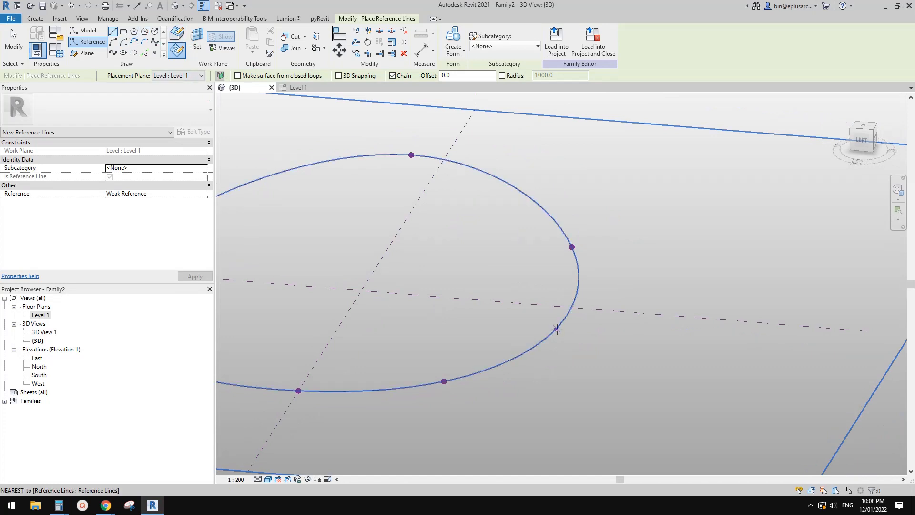
scroll(556, 329, "down", 2)
left_click(197, 43)
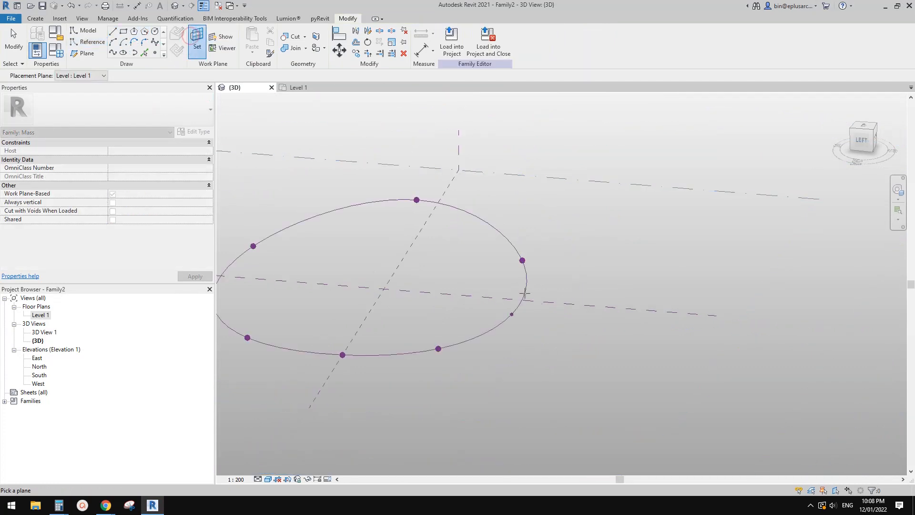
left_click(512, 314)
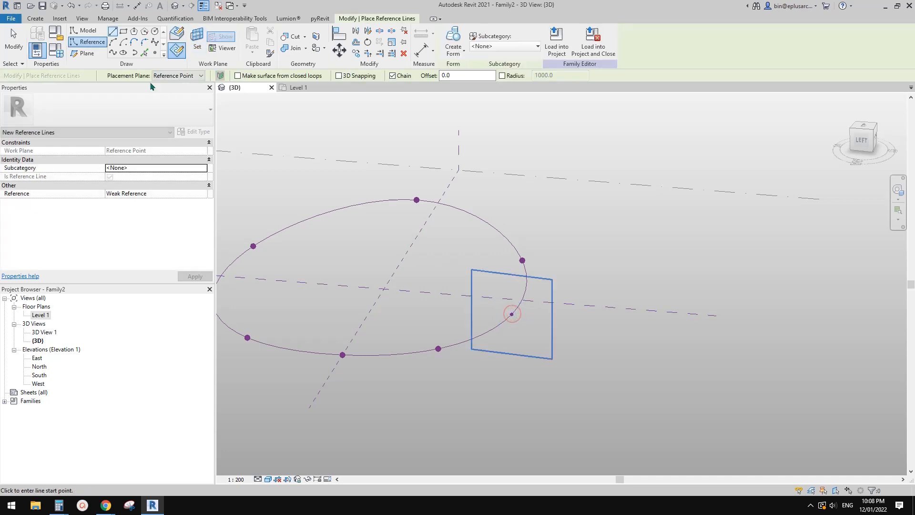
Draw chained reference lines from the hosted point: about 6000 long at 45°, about 4000 at 135°, and a horizontal segment inward
middle_click_drag(530, 315, 567, 273, "shift")
left_click(528, 302)
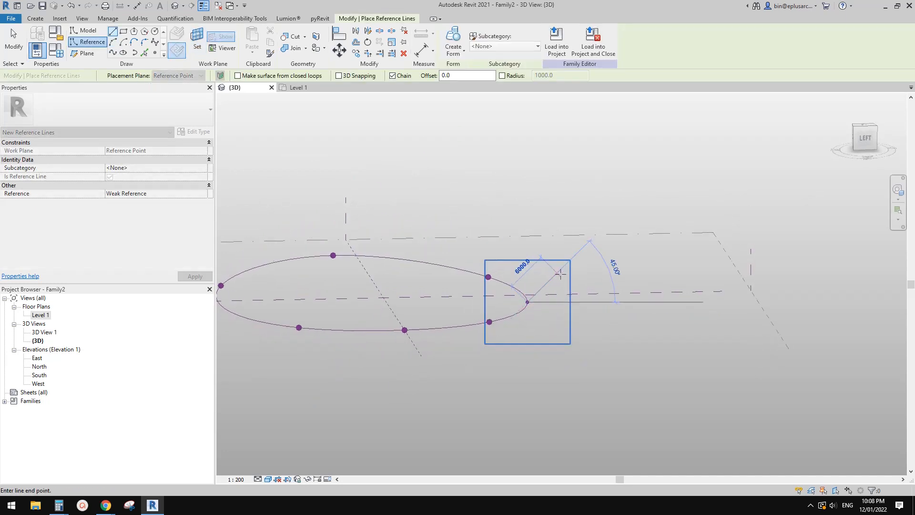
left_click(557, 273)
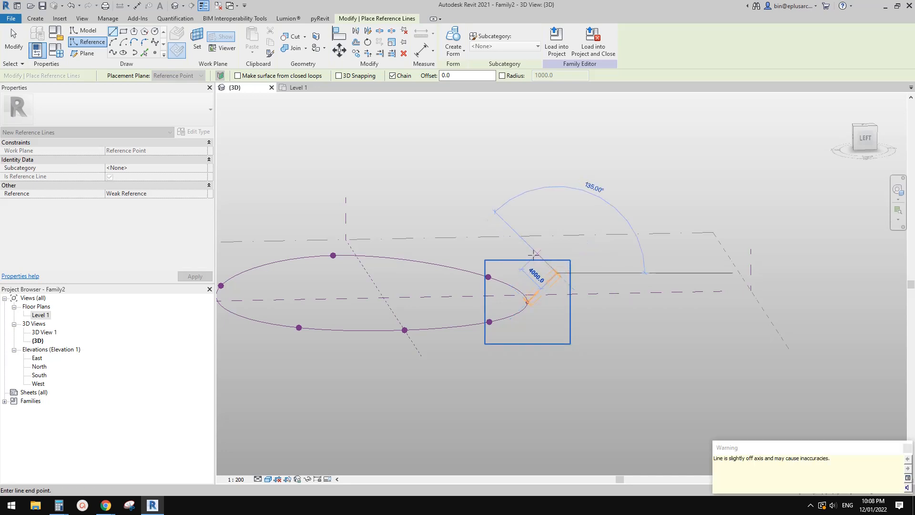
left_click(535, 254)
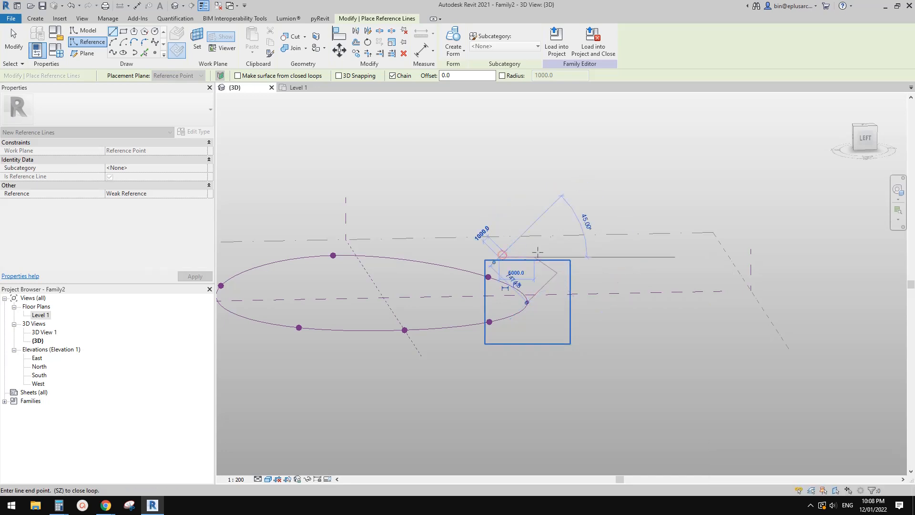
key("Escape")
Draw a vertical reference line up from the hosted point and trim it with the horizontal line to close the profile
scroll(546, 234, "up", 3)
left_click(508, 370)
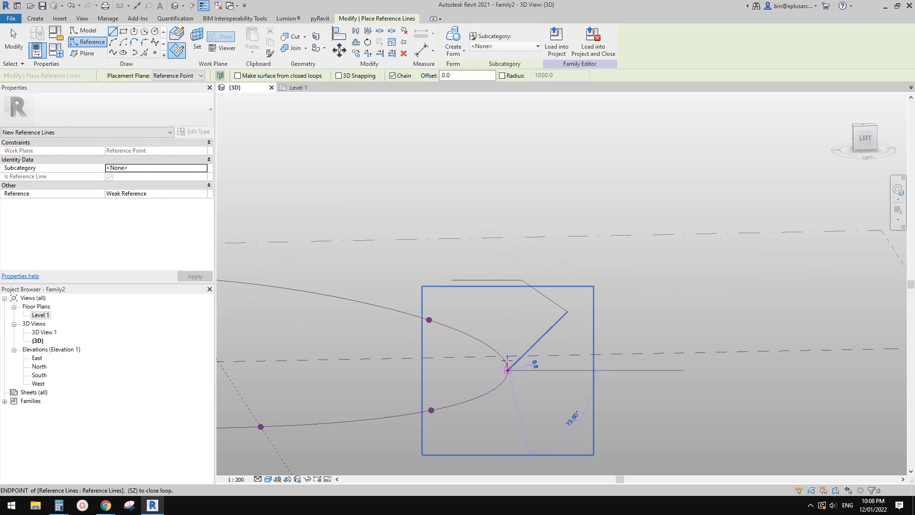
left_click(507, 306)
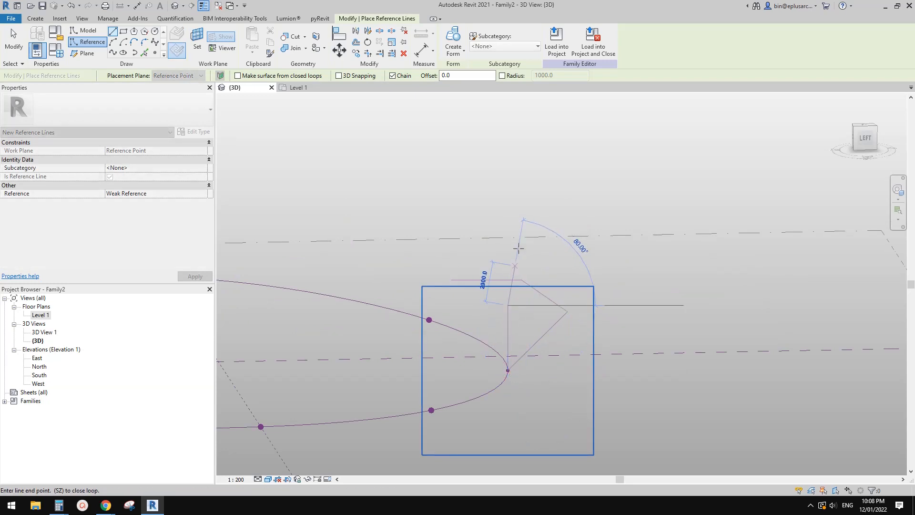
key("Escape")
key("Escape")
scroll(542, 300, "down", 1)
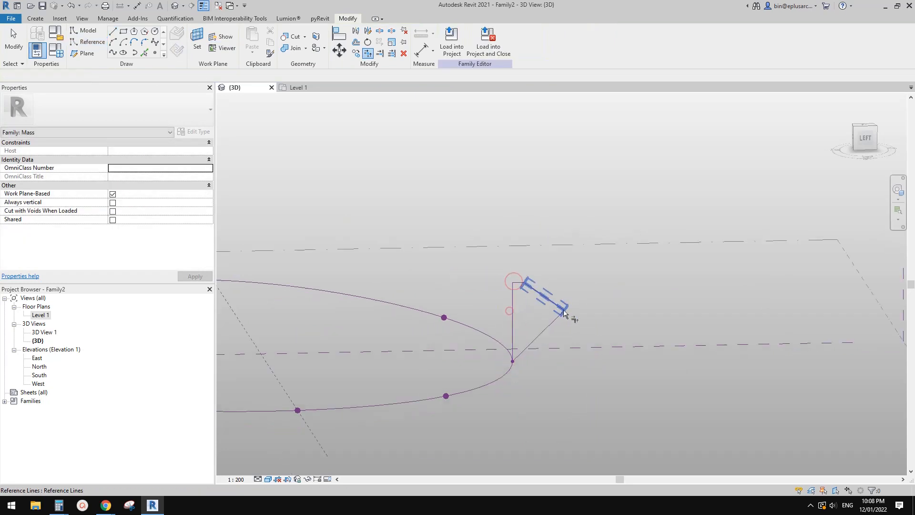
middle_click_drag(564, 311, 624, 278, "shift")
scroll(462, 337, "up", 2)
key("Escape")
Try to create a form from the closed profile and the spline as its path
scroll(451, 328, "up", 1)
scroll(523, 326, "down", 3)
key("Tab")
left_click(599, 291)
scroll(596, 291, "down", 1)
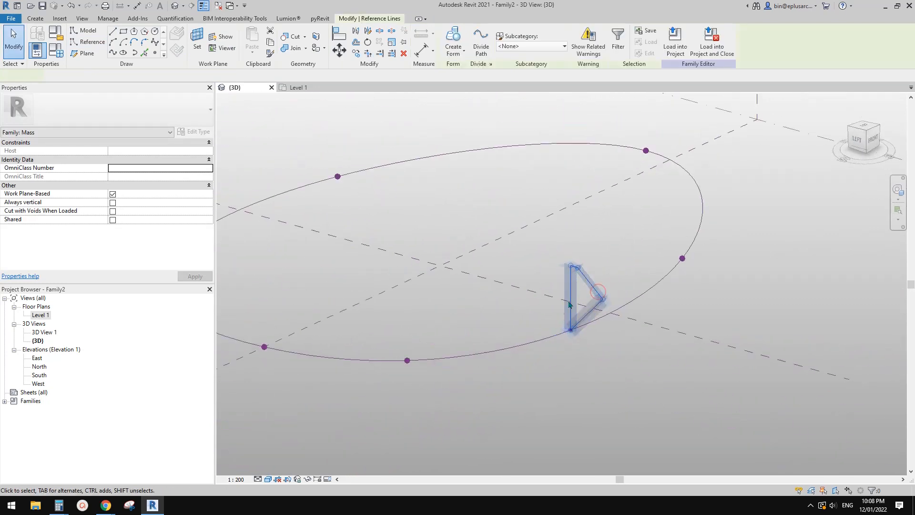
middle_click_drag(568, 305, 627, 291)
left_click(588, 331, "ctrl")
scroll(571, 308, "down", 2)
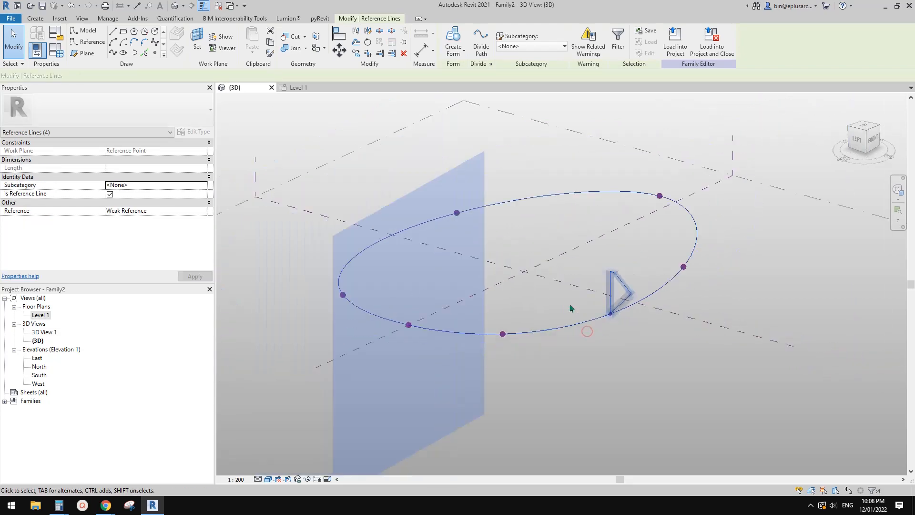
middle_click_drag(570, 308, 596, 311)
middle_click_drag(527, 261, 546, 274, "shift")
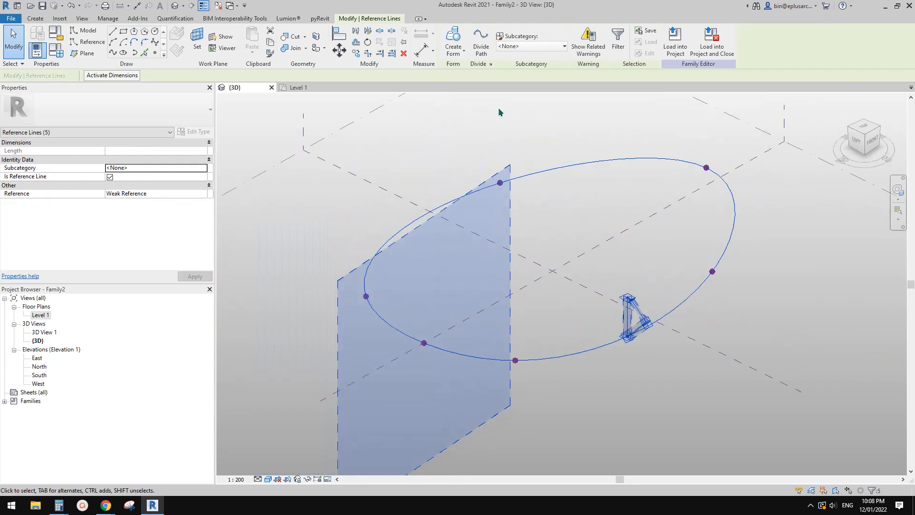
middle_click_drag(500, 112, 524, 127, "shift")
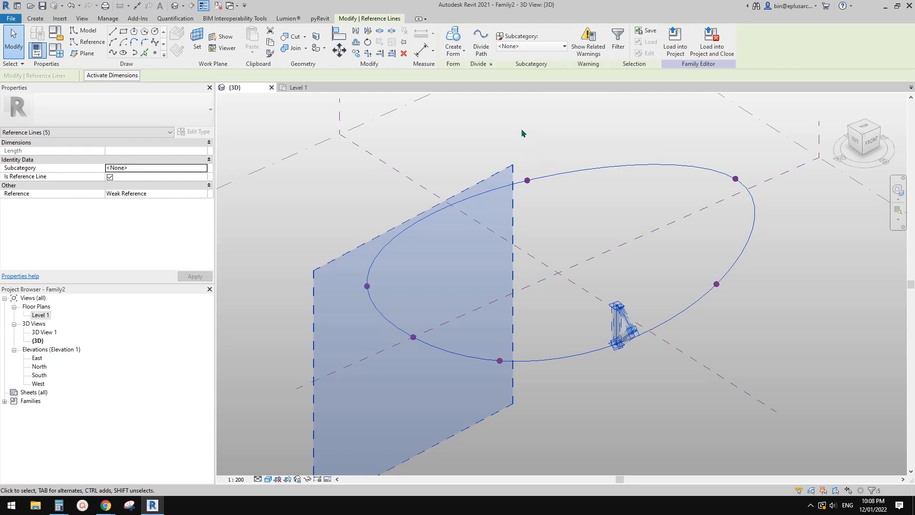
left_click(452, 36)
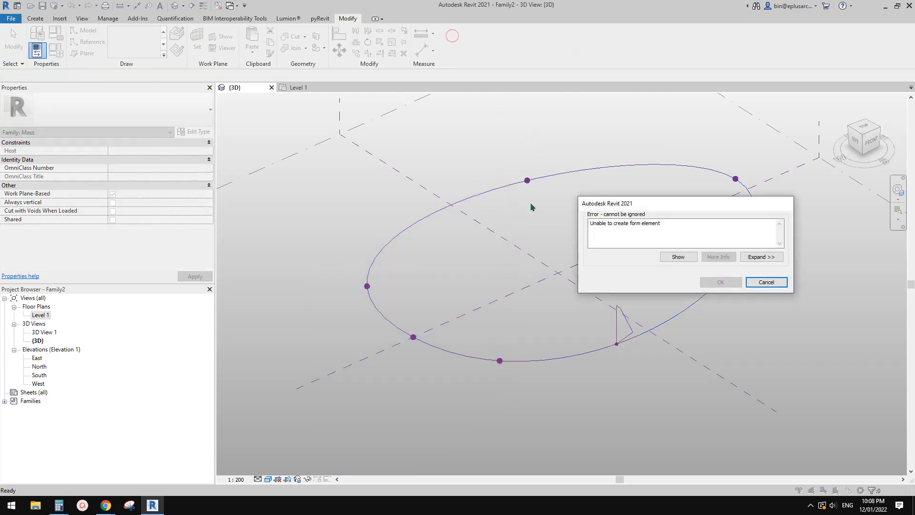
left_click(763, 281)
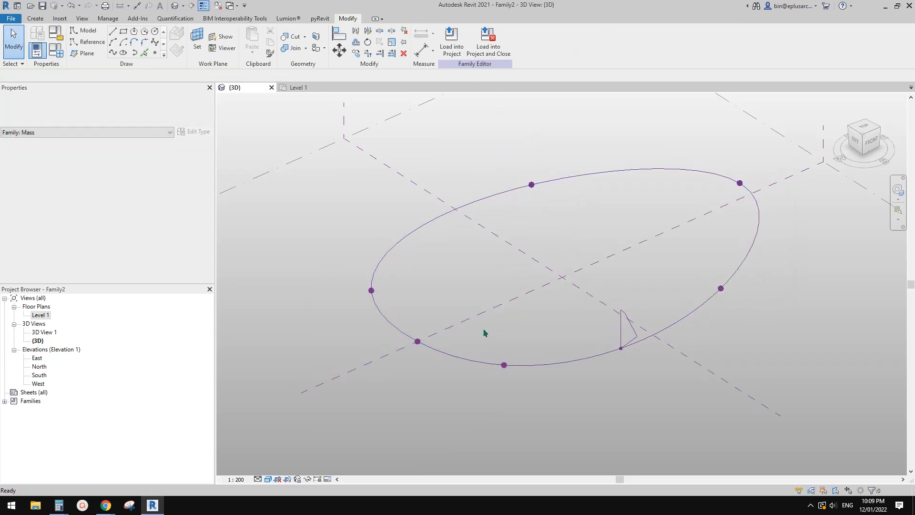
In the Level 1 plan, move one spline end point off the closing point, 8.1 below the horizontal reference plane
scroll(429, 348, "up", 2)
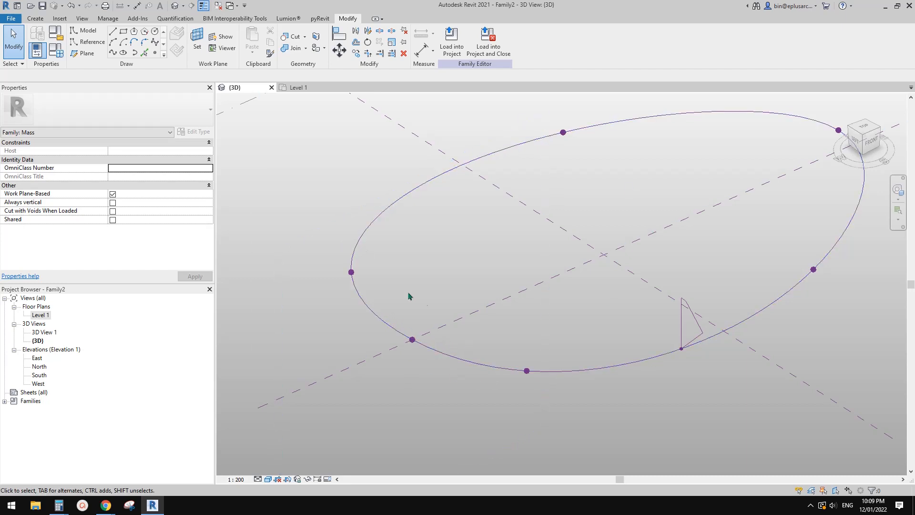
scroll(452, 292, "up", 1)
middle_click_drag(452, 291, 461, 277)
double_click(41, 315)
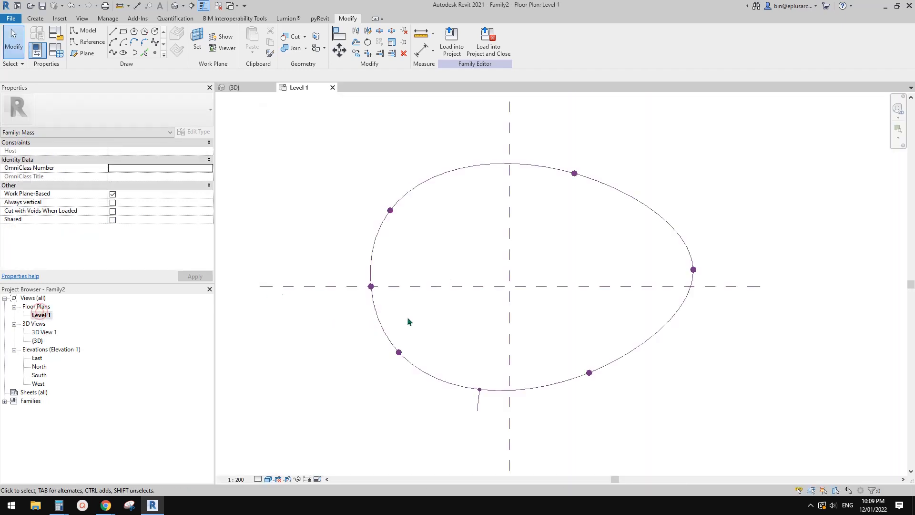
scroll(372, 289, "up", 5)
scroll(369, 298, "up", 3)
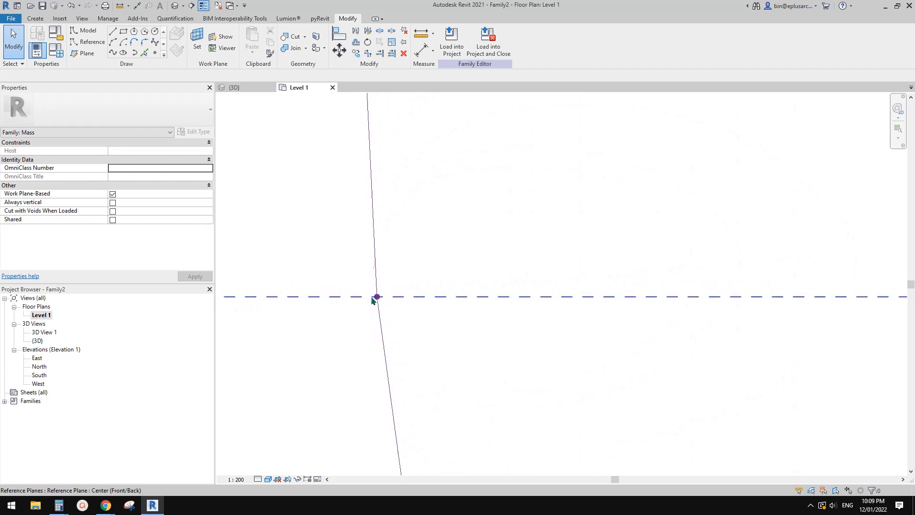
left_click(377, 298)
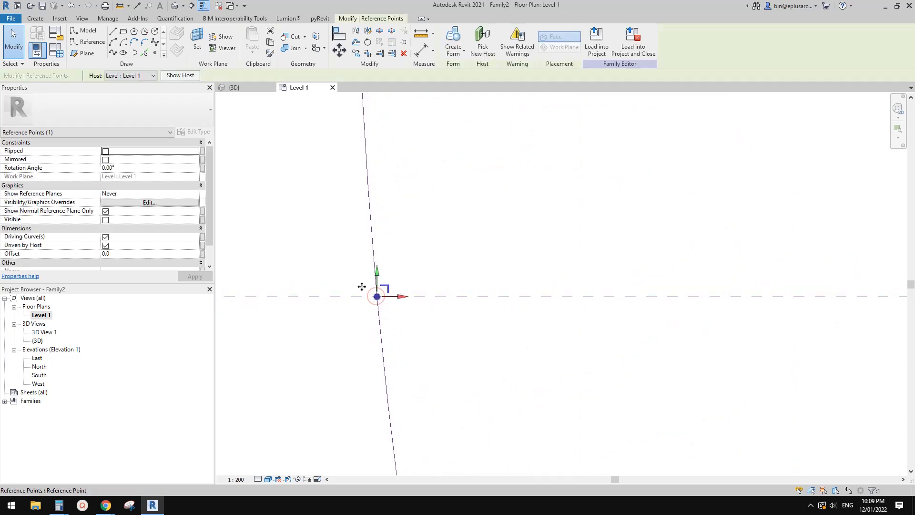
left_click_drag(380, 279, 436, 279)
scroll(372, 320, "up", 4)
scroll(388, 303, "up", 2)
left_click_drag(409, 250, 406, 233)
left_click_drag(420, 230, 431, 250)
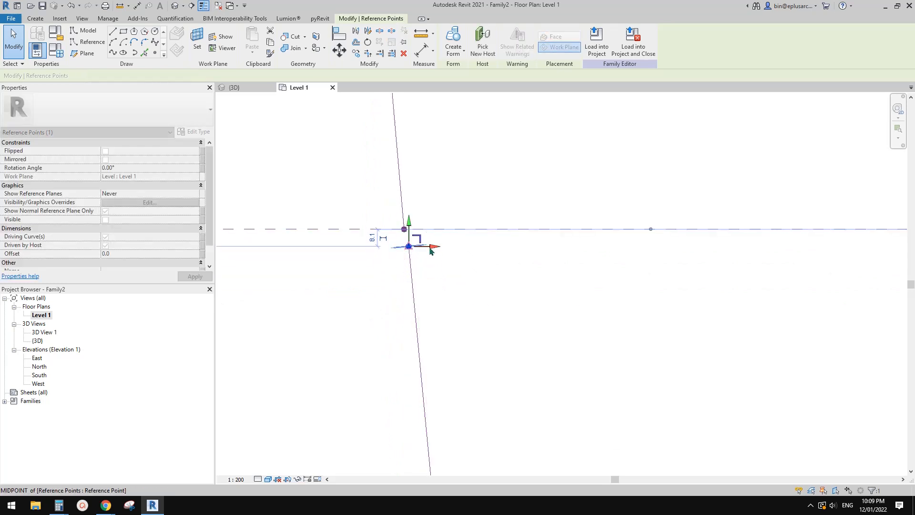
Move the separated end point back up to coincide with the spline's other end point on the horizontal reference plane
scroll(406, 235, "up", 5)
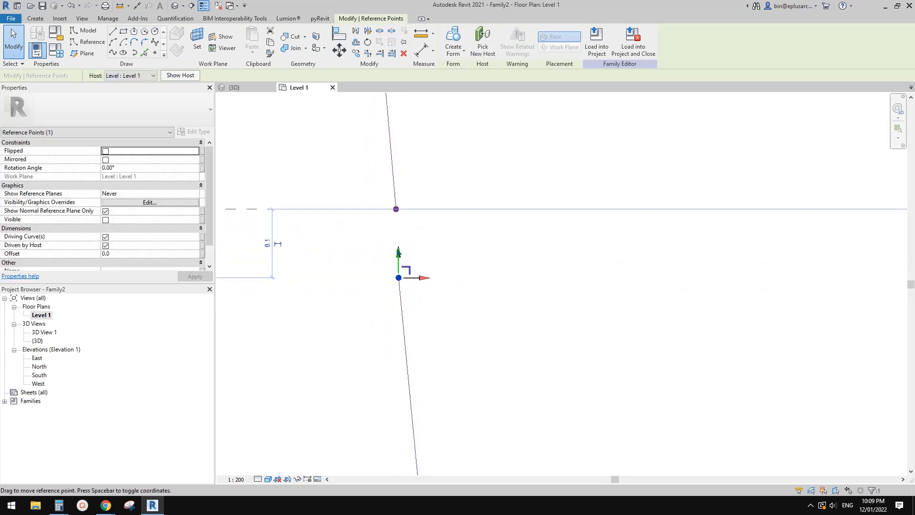
mouse_move(397, 218)
left_mouse_down()
mouse_move(397, 201)
mouse_move(416, 223)
mouse_move(406, 230)
left_mouse_up()
scroll(405, 225, "up", 3)
scroll(403, 246, "down", 3)
left_click(424, 256)
scroll(422, 264, "down", 8)
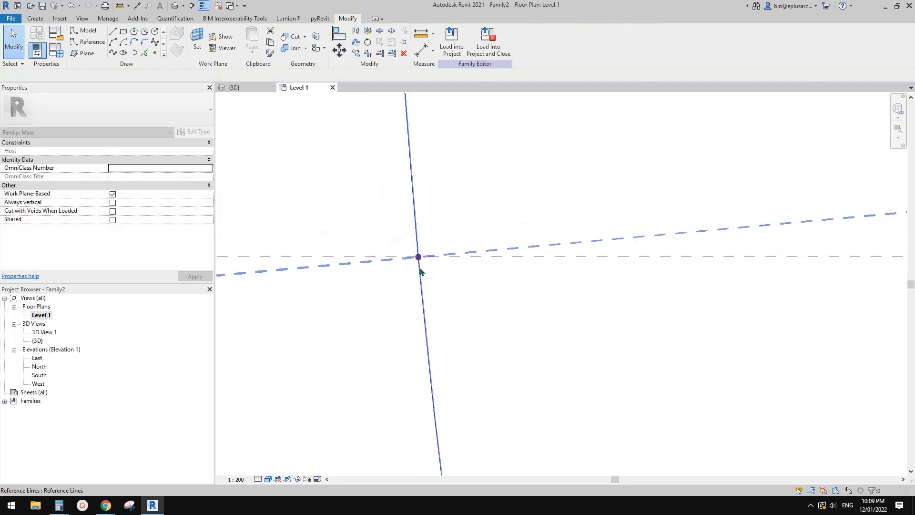
In the default 3D view, select the spline and the closed profile loop and create a solid form along the spline
left_click(175, 6)
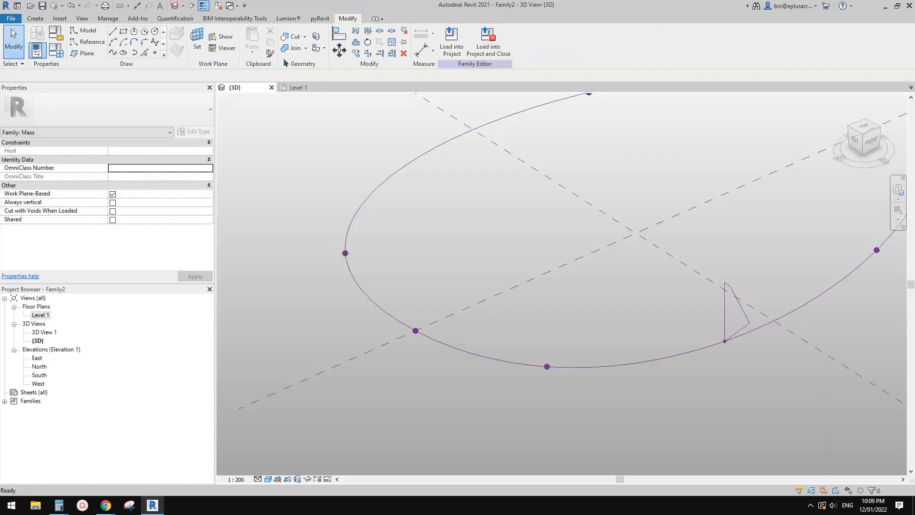
scroll(645, 329, "down", 2)
scroll(646, 316, "up", 4)
left_click(681, 300)
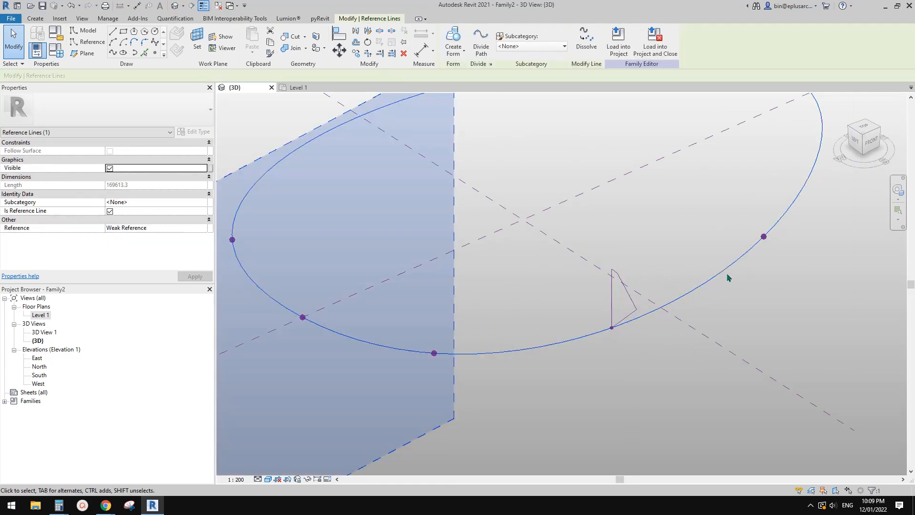
middle_click_drag(728, 278, 682, 289)
left_click(586, 319)
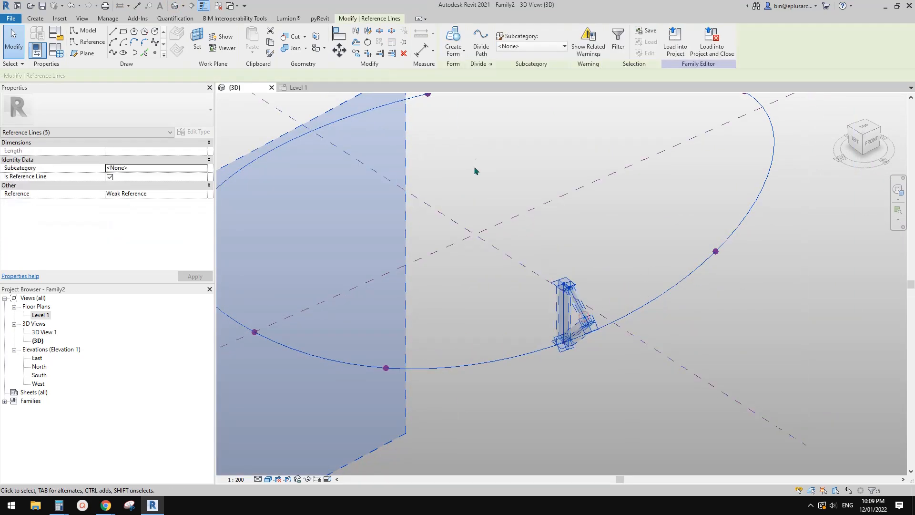
left_click(453, 38)
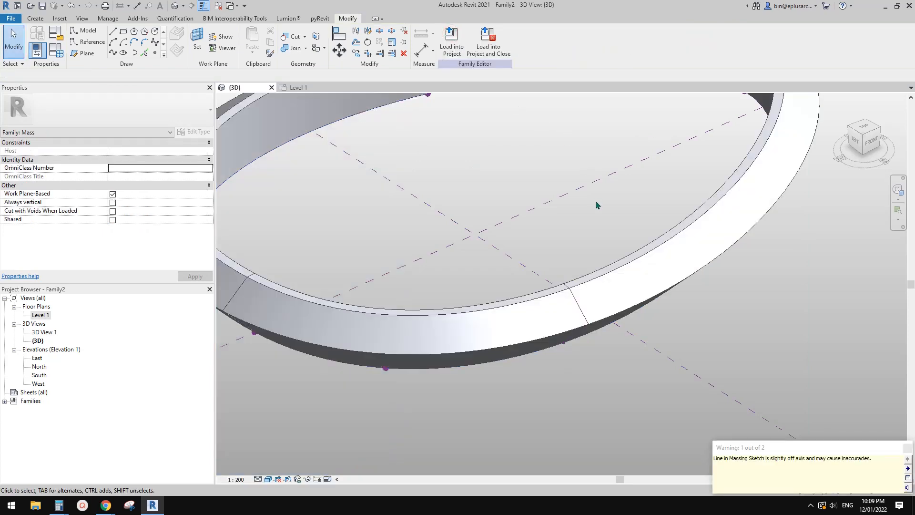
Examine the ring-shaped form from several sides, including how its surfaces meet at the seam by the closing point
scroll(597, 204, "down", 3)
middle_click_drag(691, 354, 725, 308, "shift")
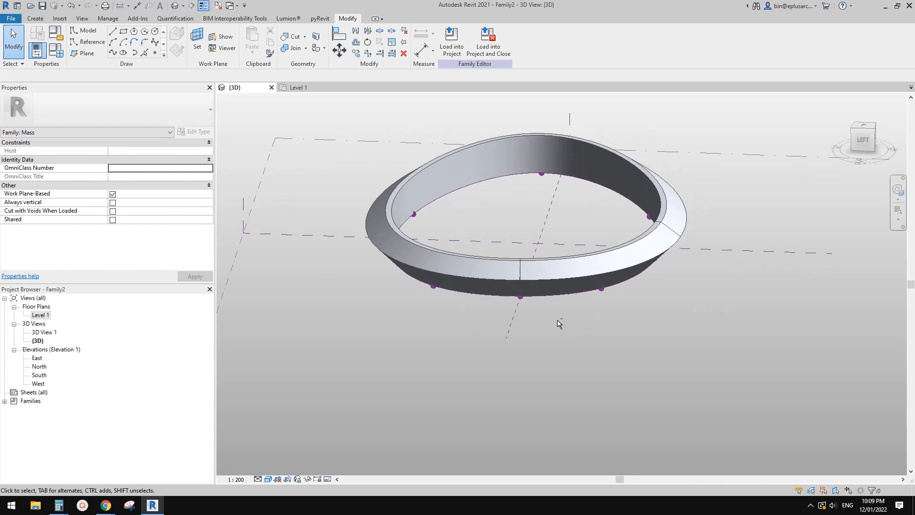
scroll(462, 222, "up", 5)
scroll(462, 223, "up", 5)
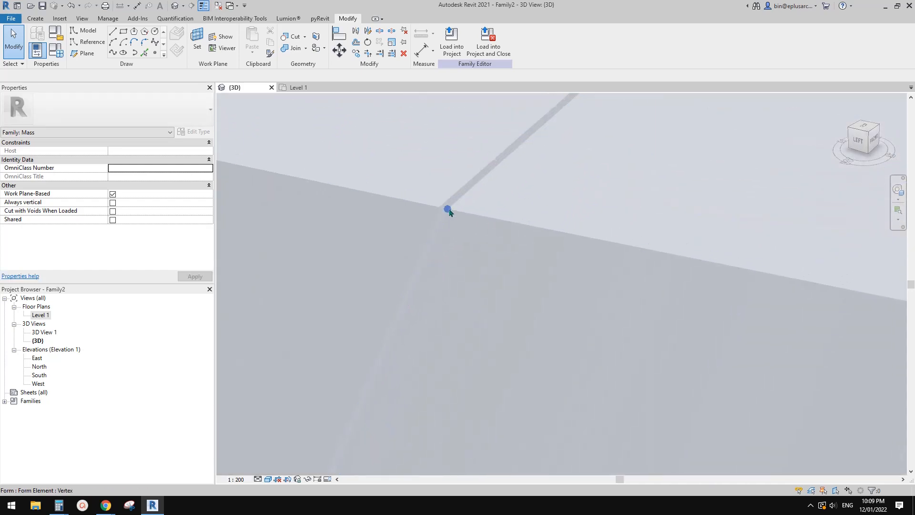
scroll(450, 206, "down", 8)
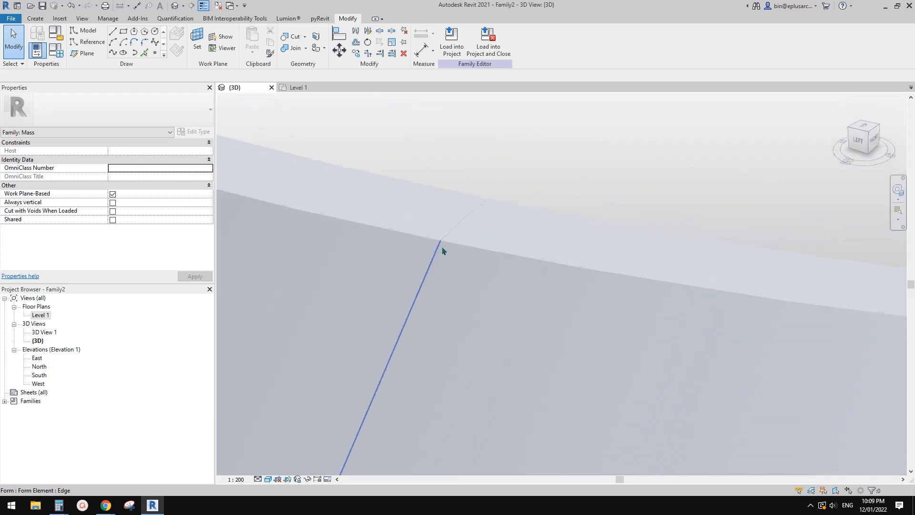
scroll(449, 255, "down", 4)
mouse_move(458, 248)
middle_mouse_down("shift")
mouse_move(503, 249)
mouse_move(504, 270)
mouse_move(524, 276)
middle_mouse_up("shift")
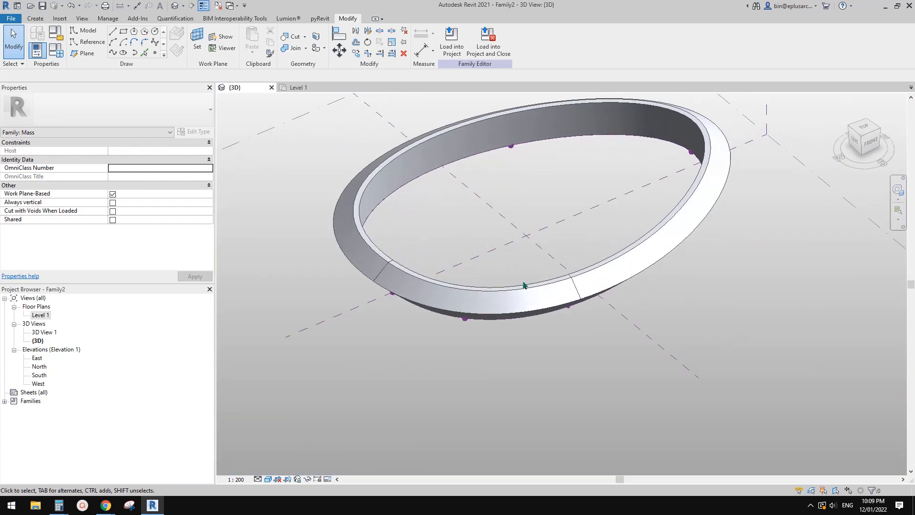
scroll(524, 285, "up", 3)
middle_click_drag(630, 282, 620, 335, "shift")
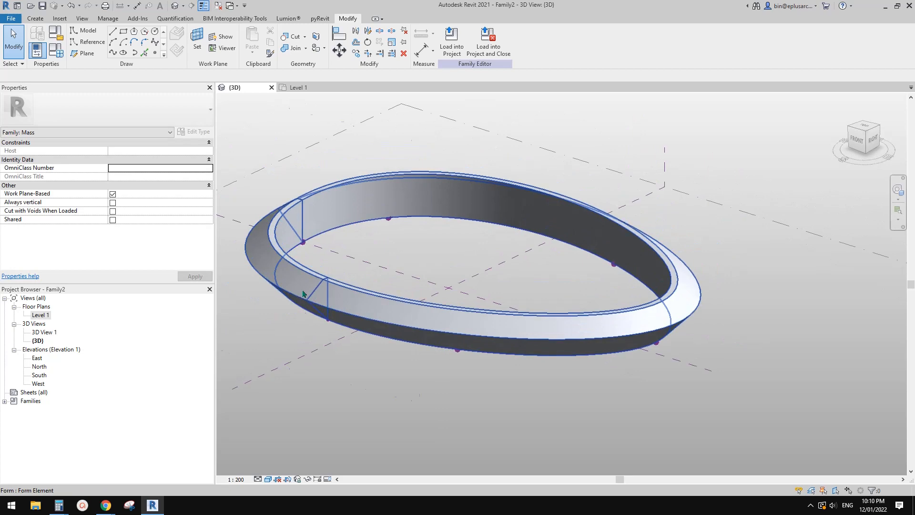
Add a profile to the ring-shaped form at the end opposite the spline's closing point
middle_click_drag(303, 280, 285, 300)
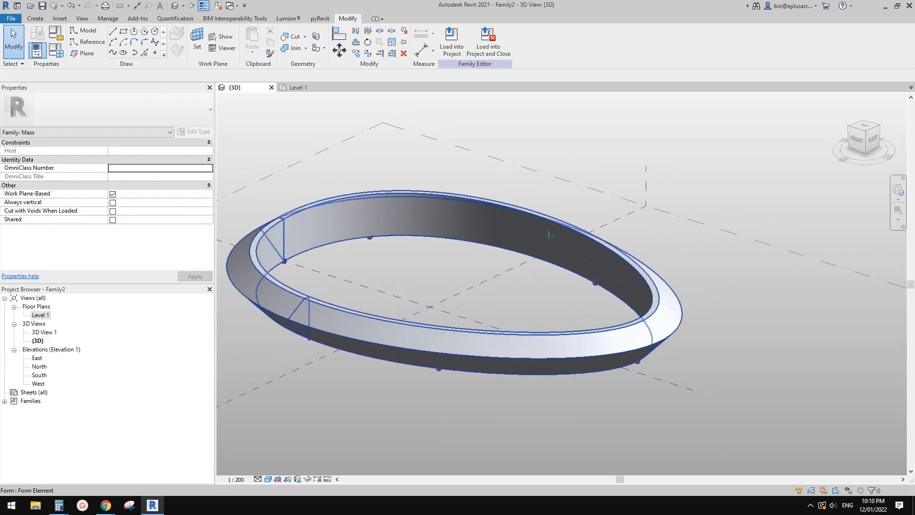
left_click(628, 282)
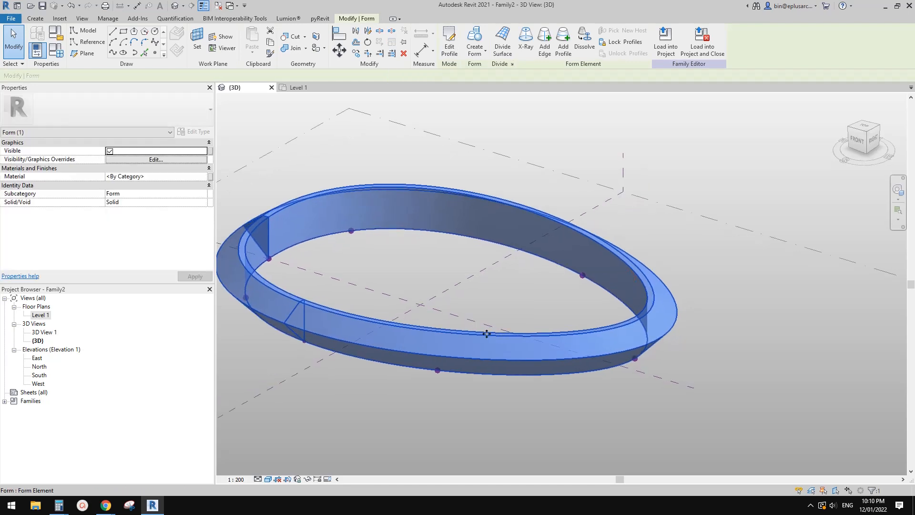
middle_click_drag(484, 331, 630, 349, "shift")
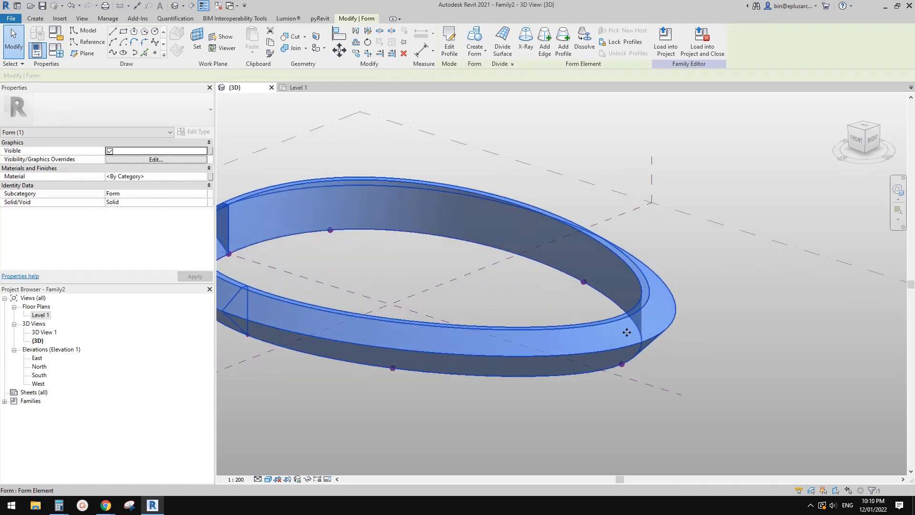
middle_click_drag(627, 333, 650, 363, "shift")
middle_click_drag(589, 316, 580, 314)
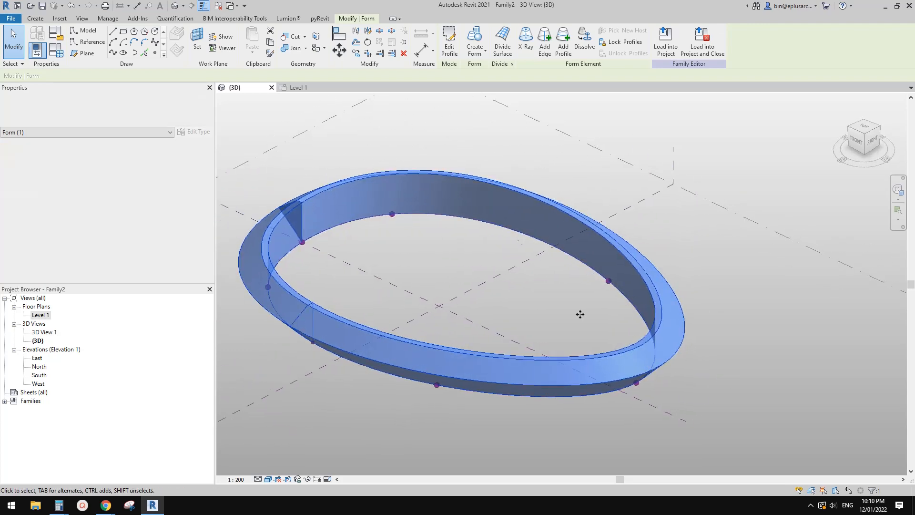
left_click(566, 48)
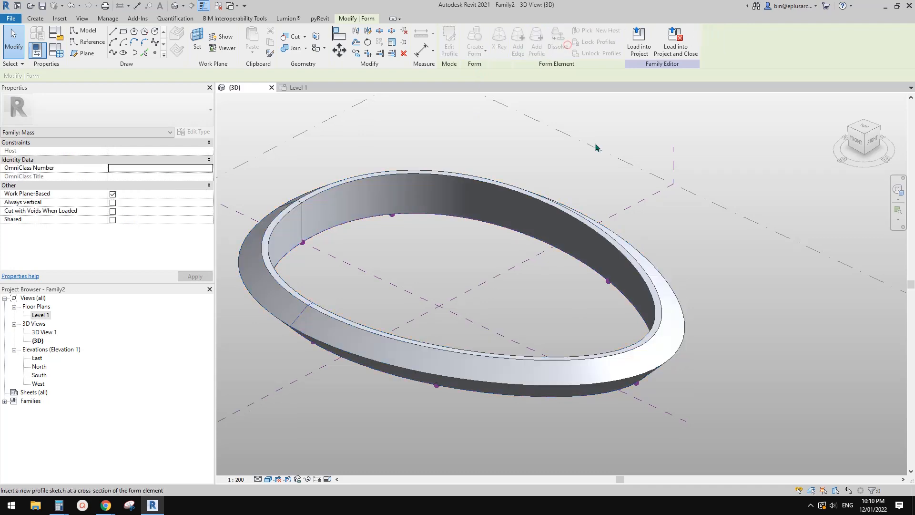
left_click(651, 355)
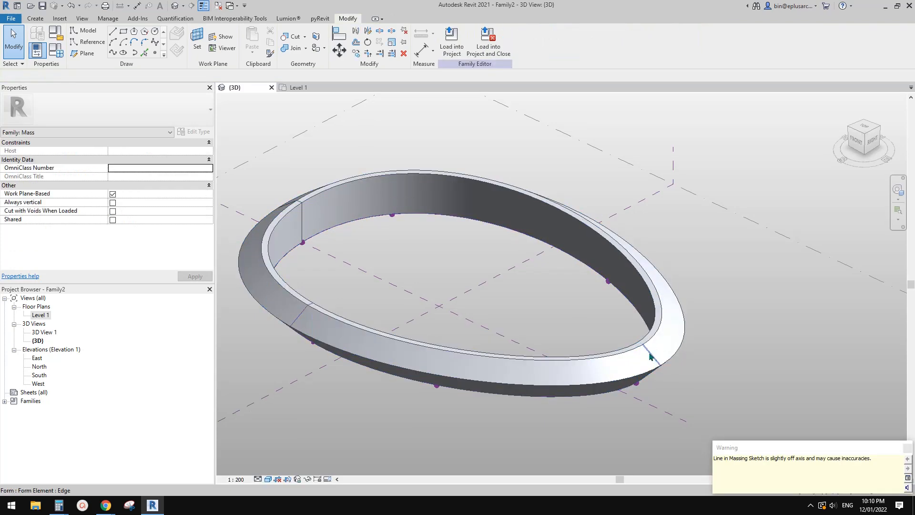
Edit the added profile and scale it up graphically from its base corner on the spline
left_click(651, 355)
left_click(641, 355)
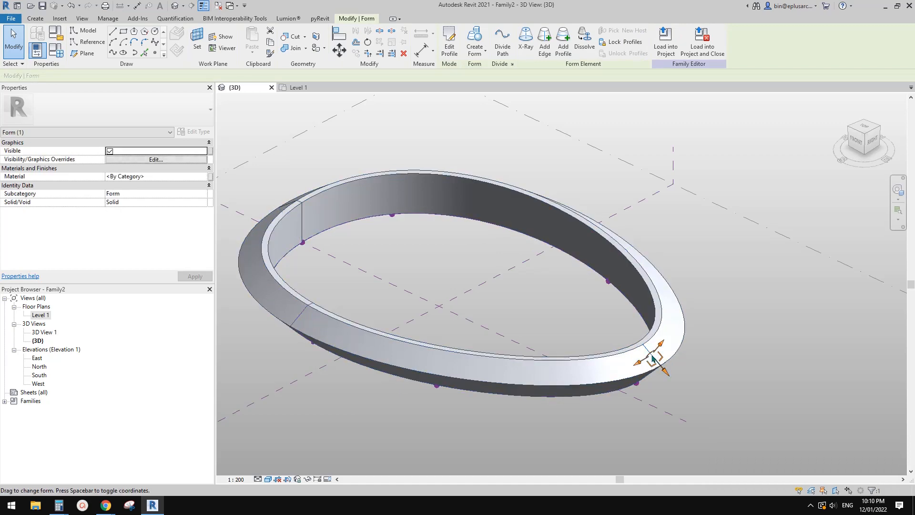
scroll(642, 351, "up", 2)
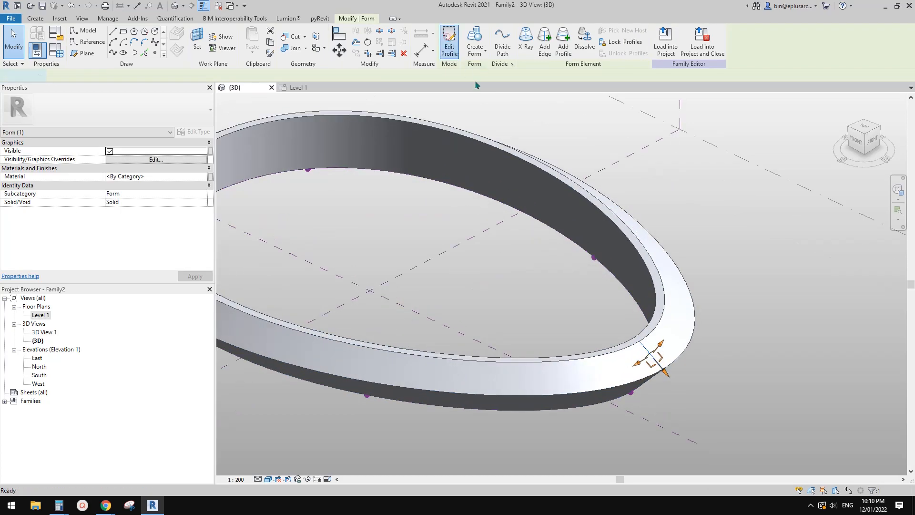
scroll(591, 321, "down", 1)
middle_click_drag(615, 339, 601, 313, "shift")
scroll(619, 269, "up", 1)
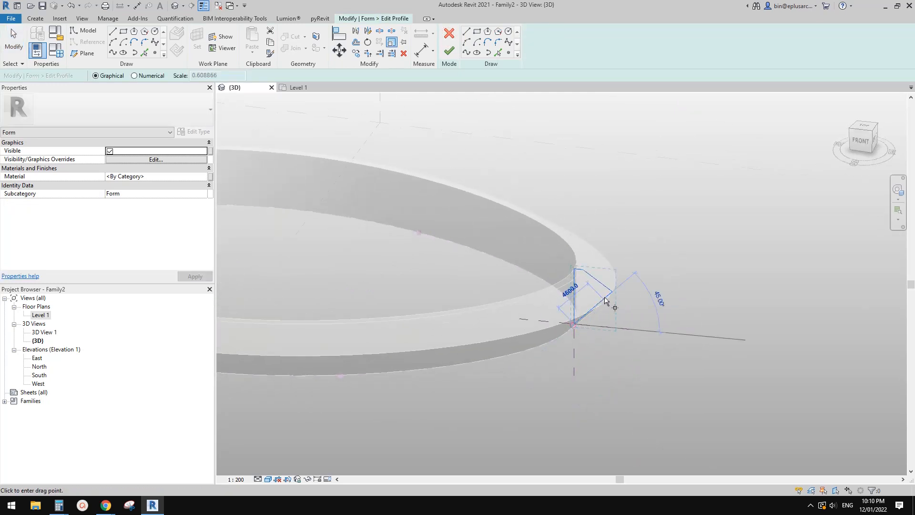
left_click_drag(605, 300, 601, 303)
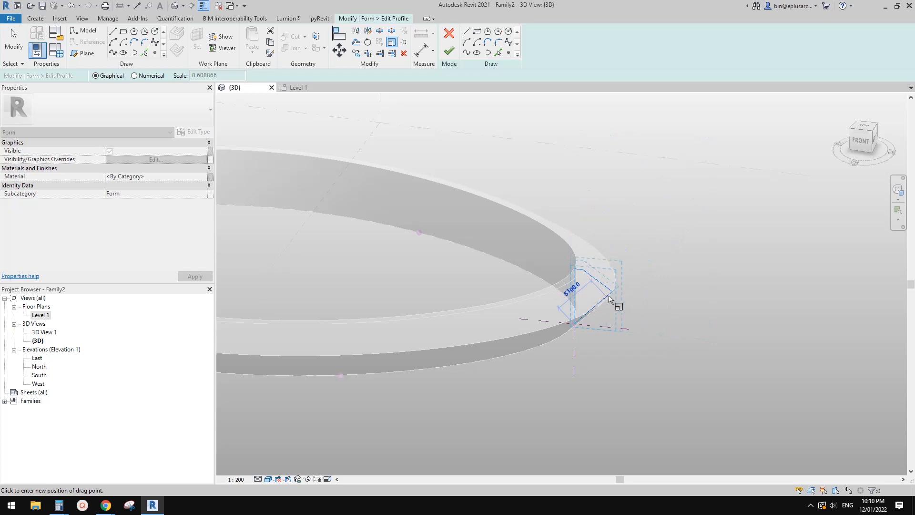
left_click(611, 289)
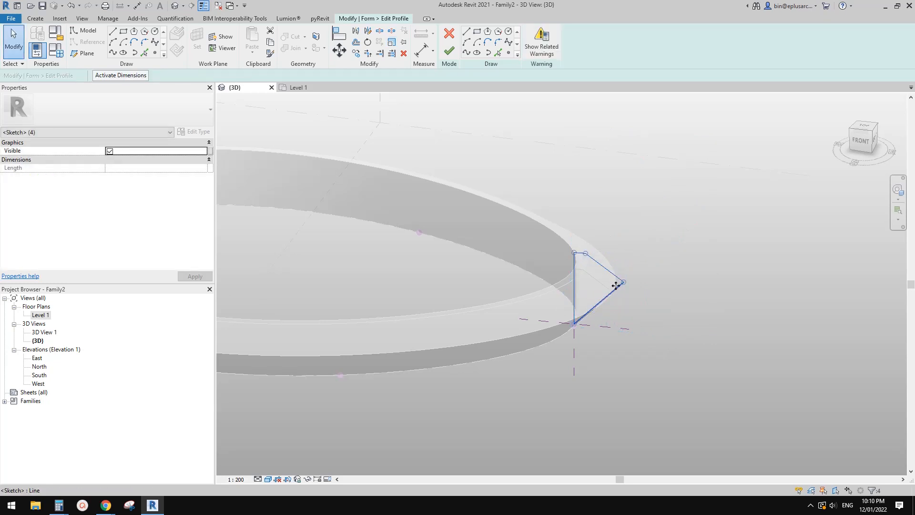
left_click(622, 291)
Stretch the profile's outer corner outward and lean its vertical inner edge toward the middle of the ring
scroll(617, 293, "up", 3)
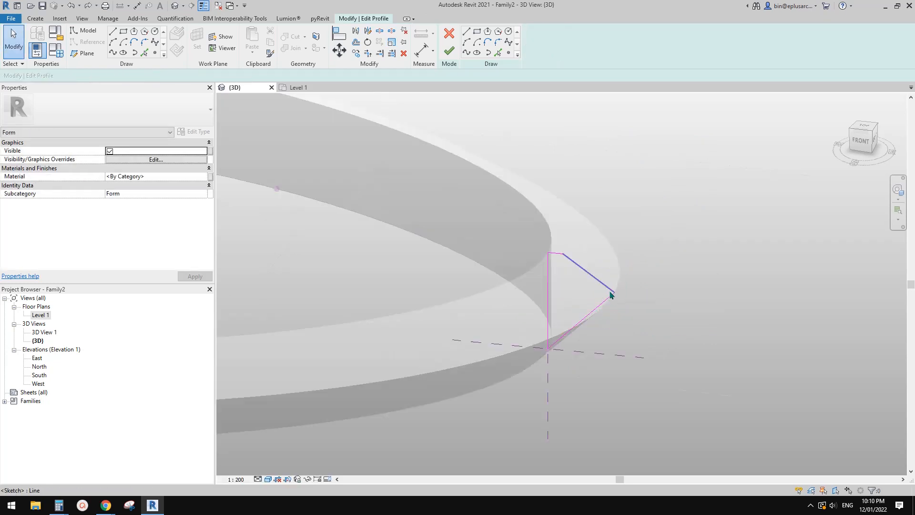
left_click_drag(616, 293, 684, 299)
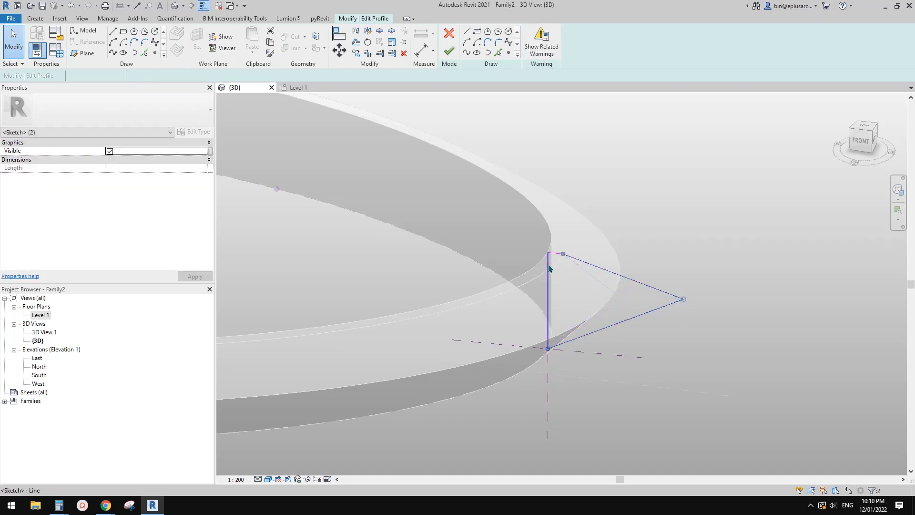
left_click_drag(481, 249, 481, 249)
Trim the leaning inner edge and the short top line to a corner and finish the profile edit
key("t")
key("r")
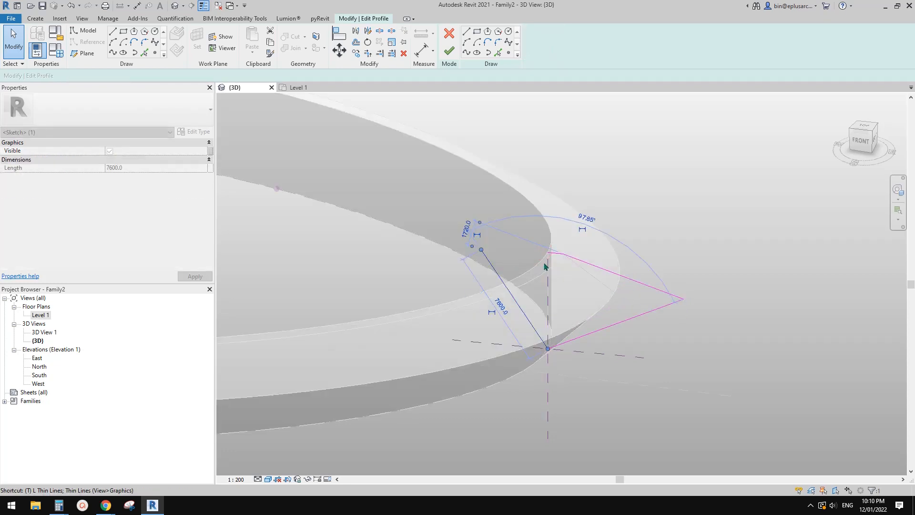
left_click(550, 253)
left_click(495, 268)
scroll(499, 262, "down", 2)
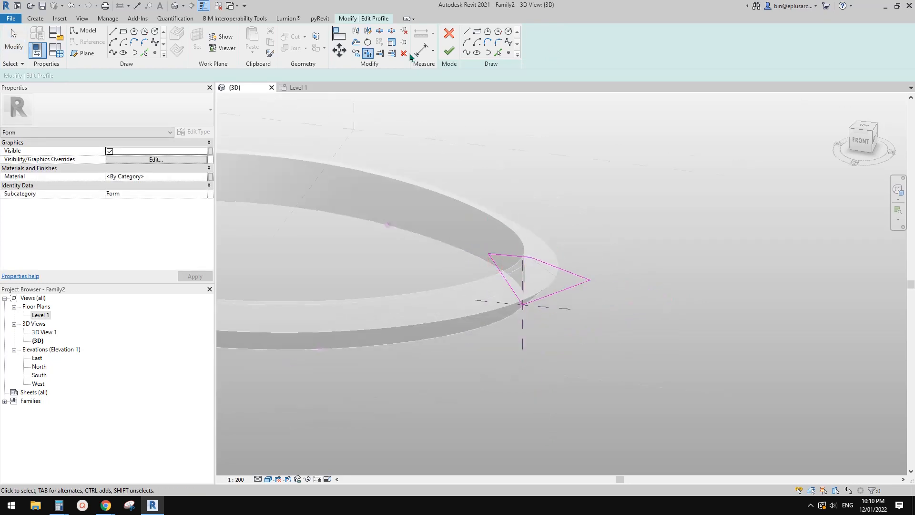
scroll(467, 188, "down", 2)
middle_click_drag(485, 256, 641, 203)
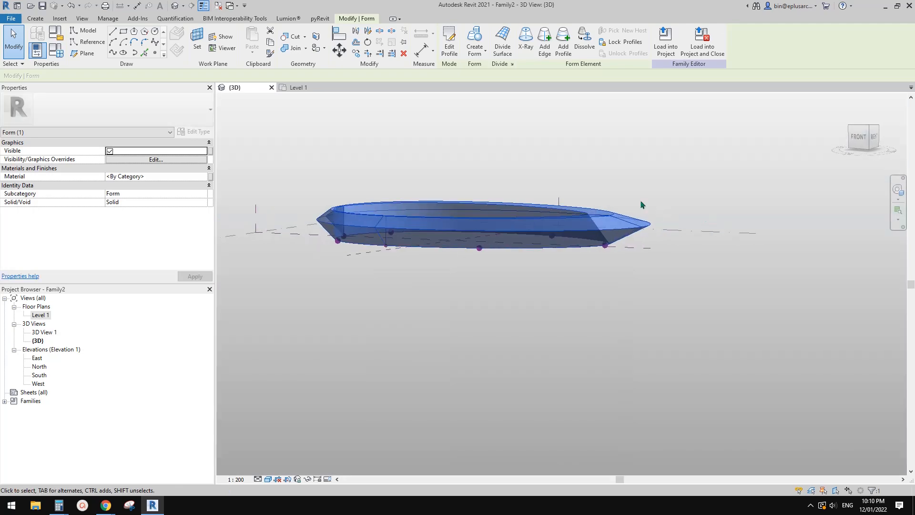
left_click(641, 203)
Check the reshaped ring from several sides and dissolve the form back into its path and profiles
middle_click_drag(538, 260, 428, 259, "shift")
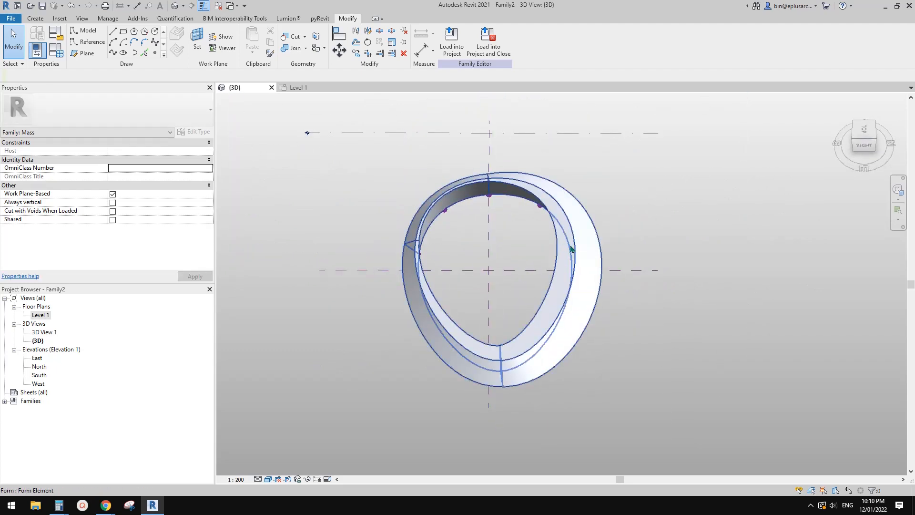
middle_click_drag(572, 249, 452, 285, "shift")
left_click(590, 299)
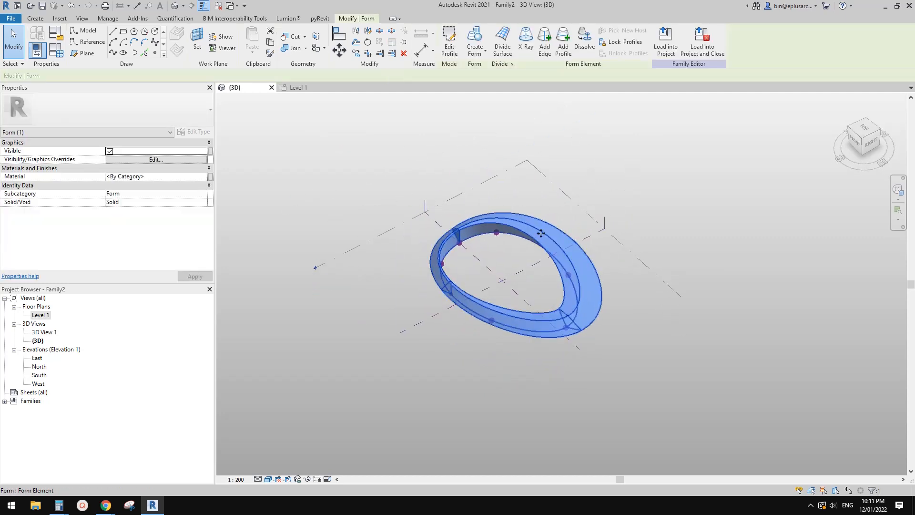
middle_click_drag(541, 233, 612, 275, "shift")
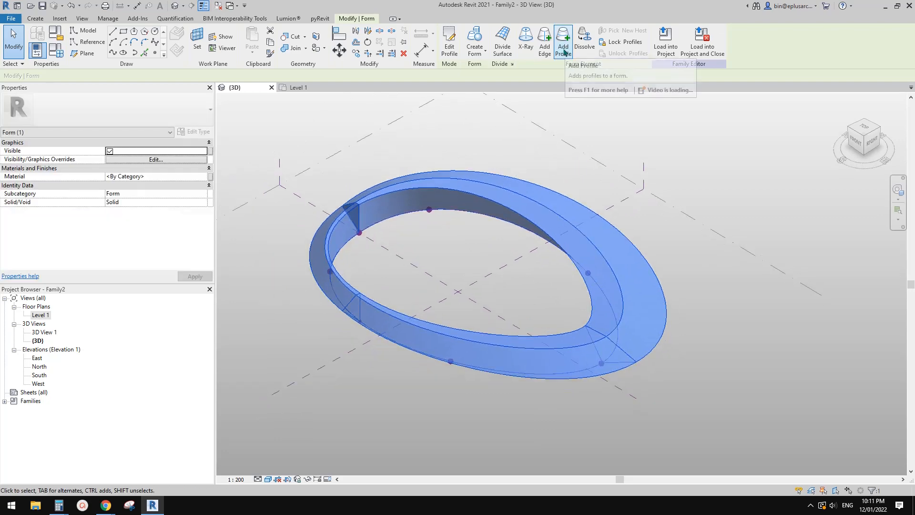
middle_click_drag(601, 191, 598, 175)
left_click(598, 175)
left_click(539, 195)
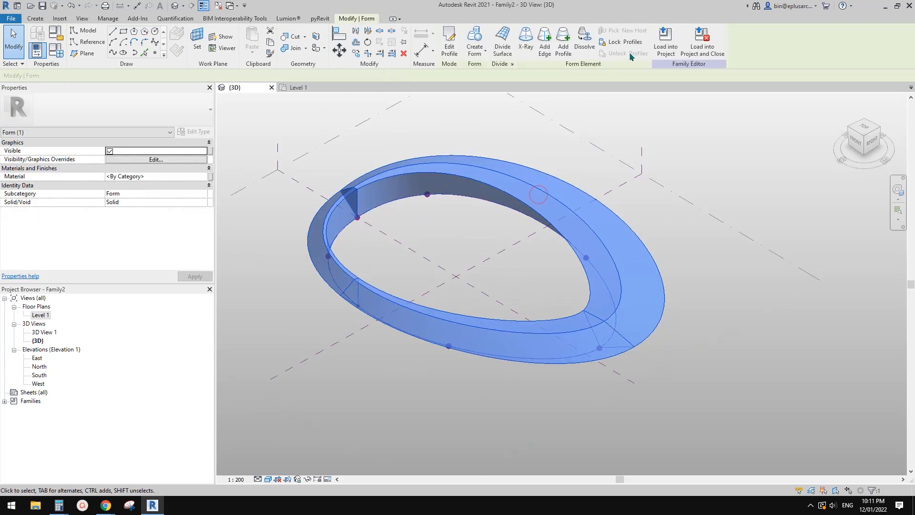
left_click(587, 49)
Convert the four lines of the enlarged profile opposite the closing point into reference lines
middle_click_drag(479, 257, 456, 245, "shift")
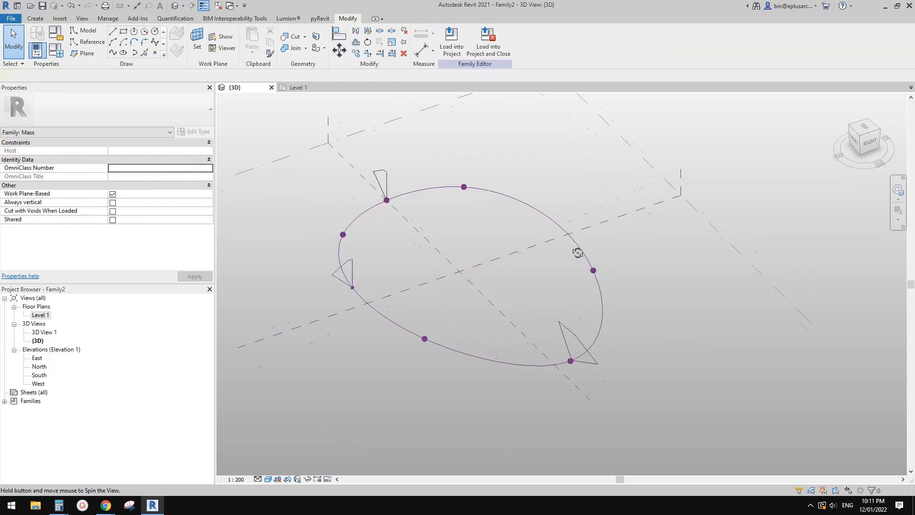
middle_click_drag(347, 279, 436, 296, "shift")
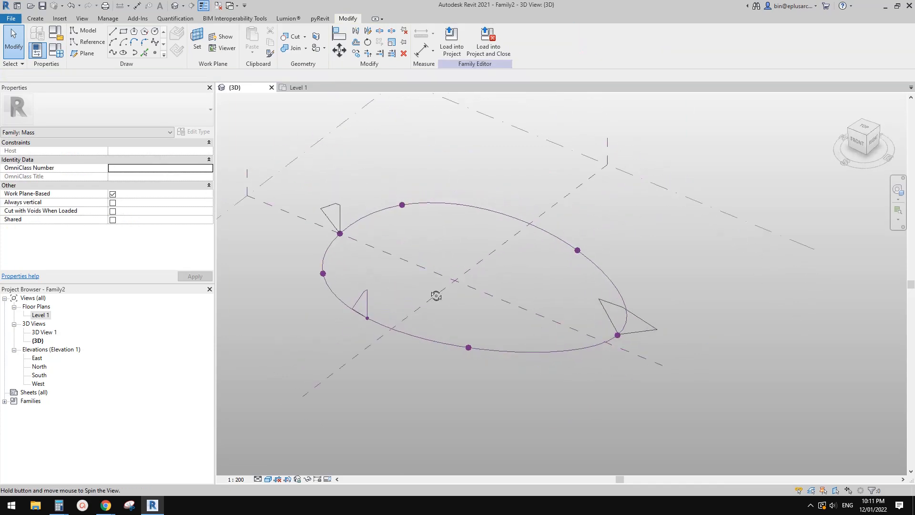
left_click(647, 335)
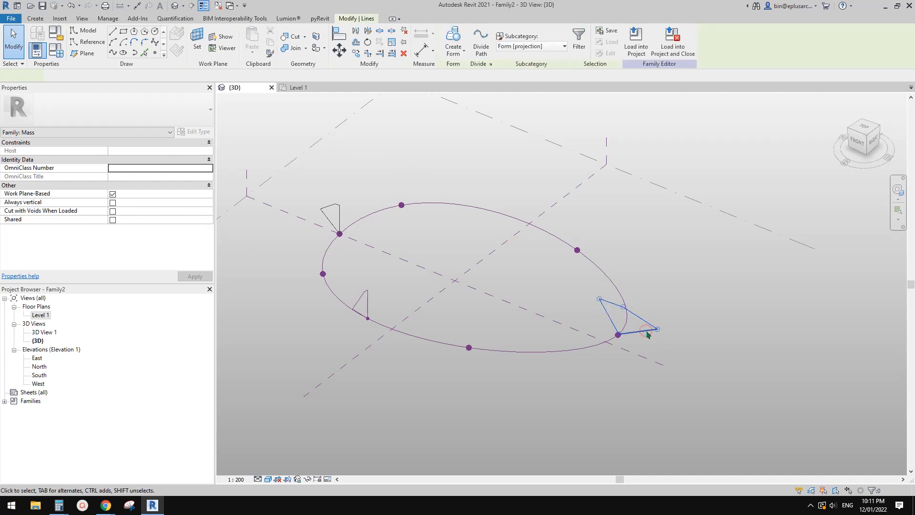
mouse_move(645, 334)
middle_mouse_down("shift")
mouse_move(626, 313)
mouse_move(634, 322)
middle_mouse_up("shift")
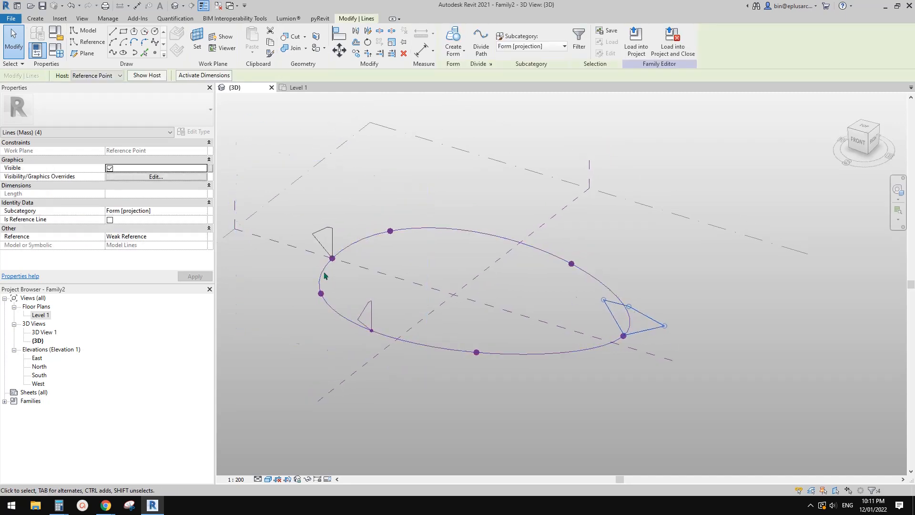
left_click(110, 221)
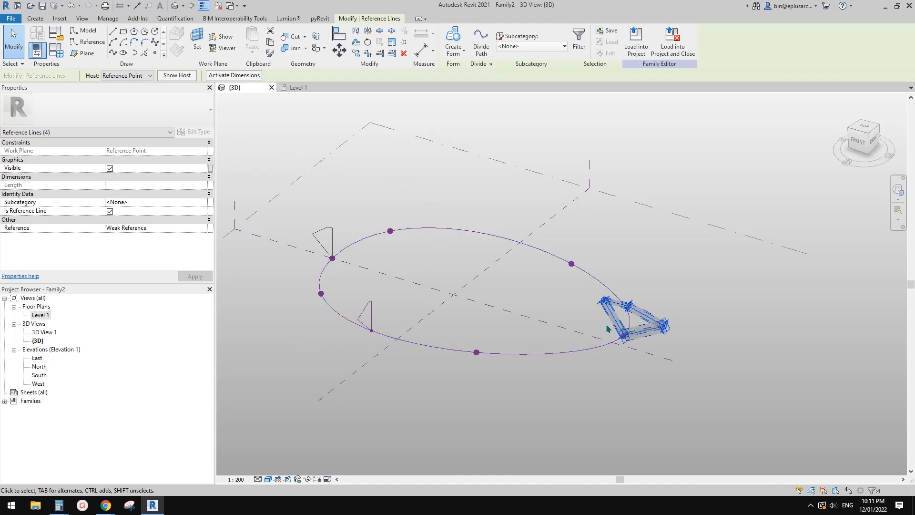
middle_click_drag(625, 333, 656, 336)
left_click(692, 344)
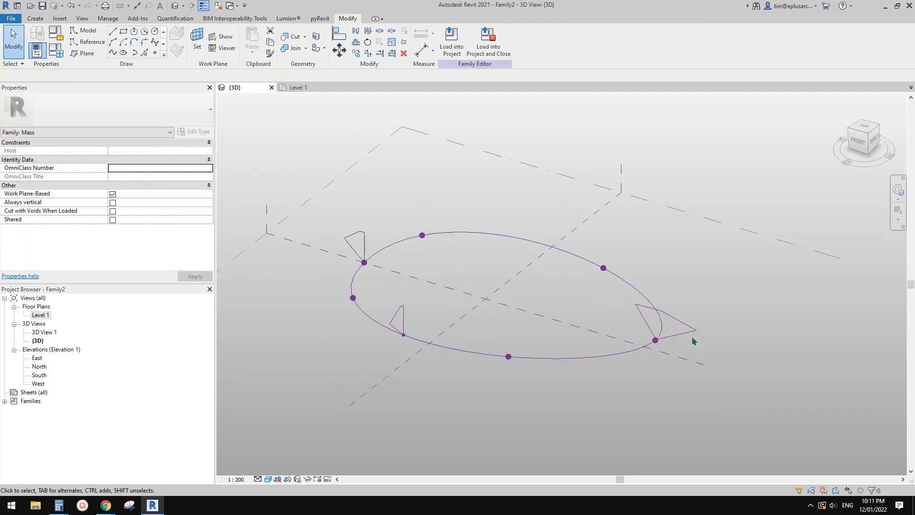
Examine up close how the profile lines meet the spline's end points at the closing point
middle_click_drag(392, 282, 472, 305)
scroll(450, 284, "up", 3)
middle_click_drag(443, 259, 562, 232, "shift")
scroll(647, 151, "up", 1)
middle_click_drag(647, 151, 527, 313)
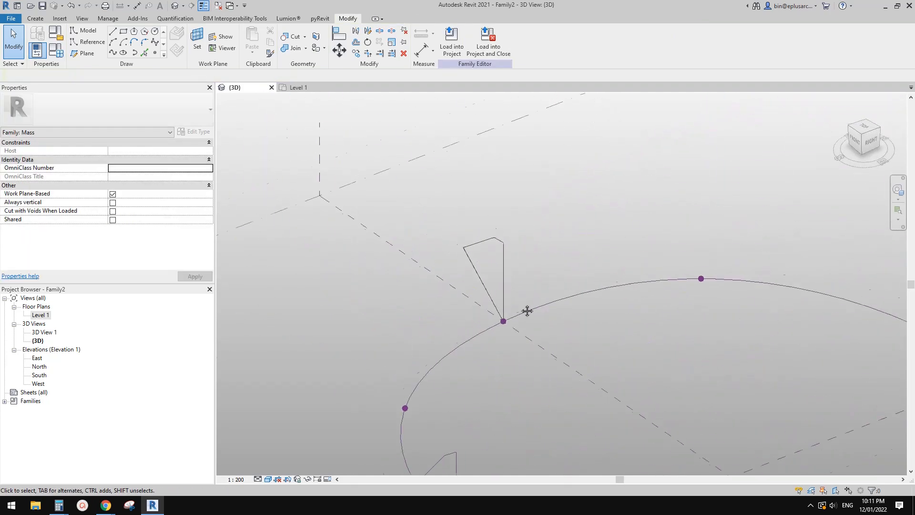
scroll(500, 287, "up", 5)
scroll(511, 402, "up", 4)
scroll(504, 367, "up", 6)
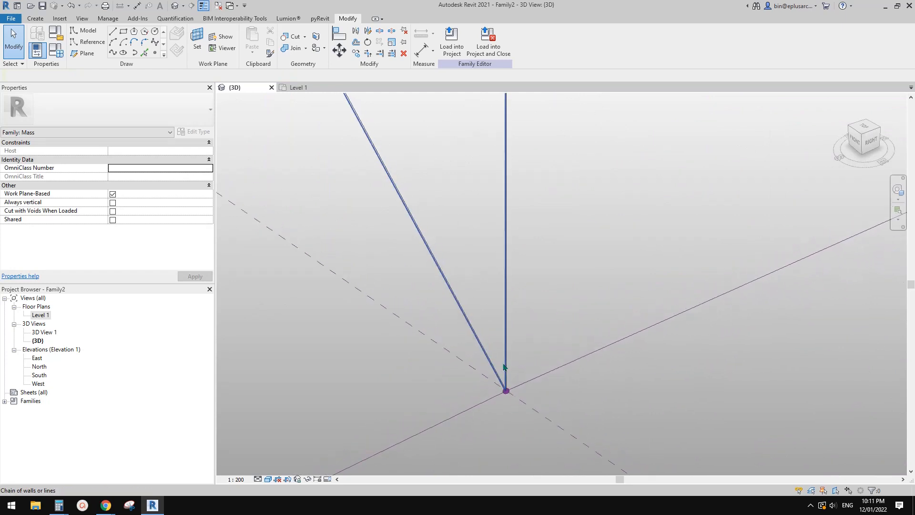
scroll(508, 409, "up", 4)
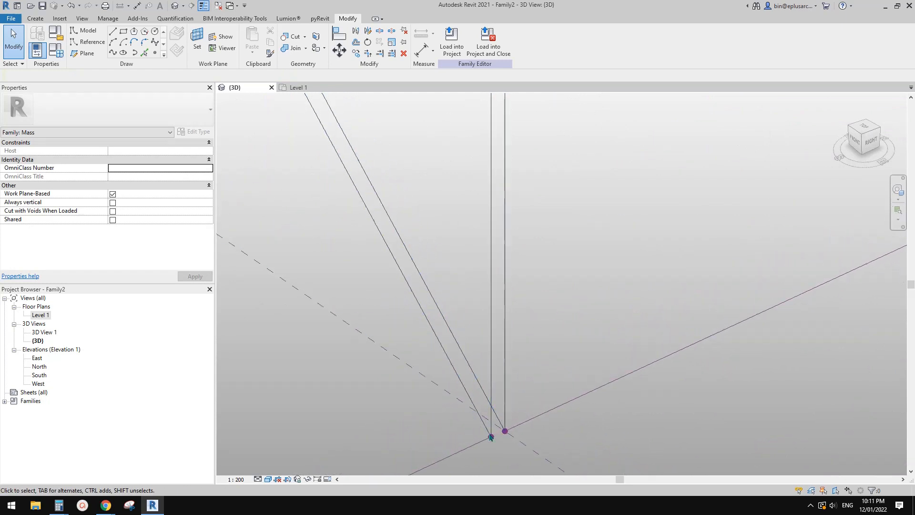
scroll(497, 436, "down", 4)
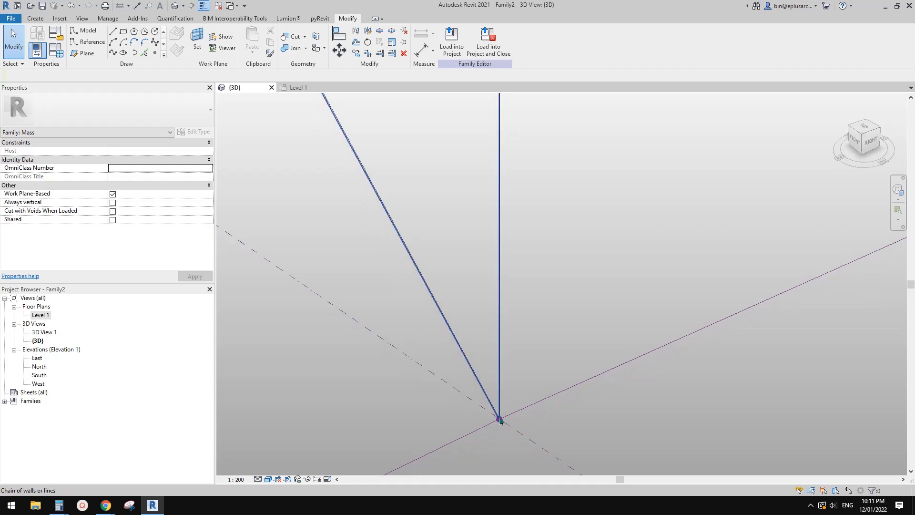
scroll(503, 421, "down", 10)
middle_click_drag(517, 176, 502, 309)
scroll(514, 250, "up", 5)
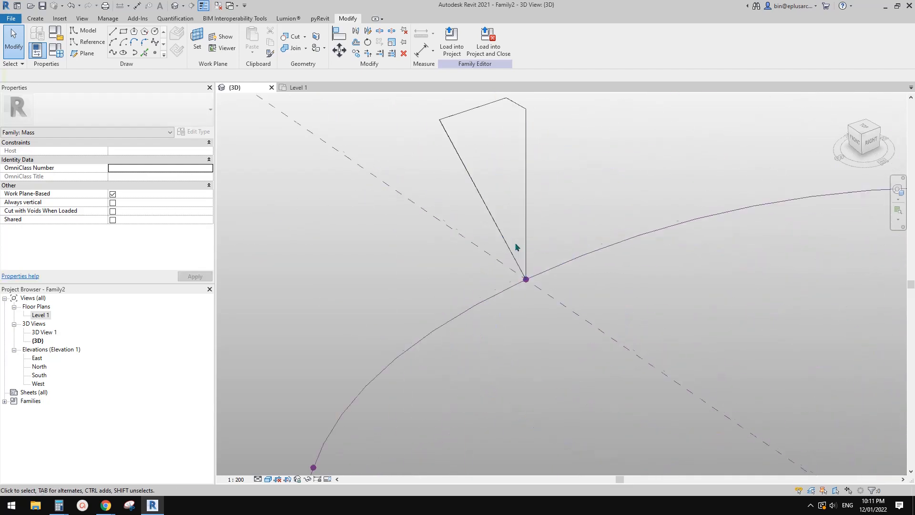
Select both profile loops at the spline's closing point and convert their lines into reference lines
scroll(507, 334, "up", 5)
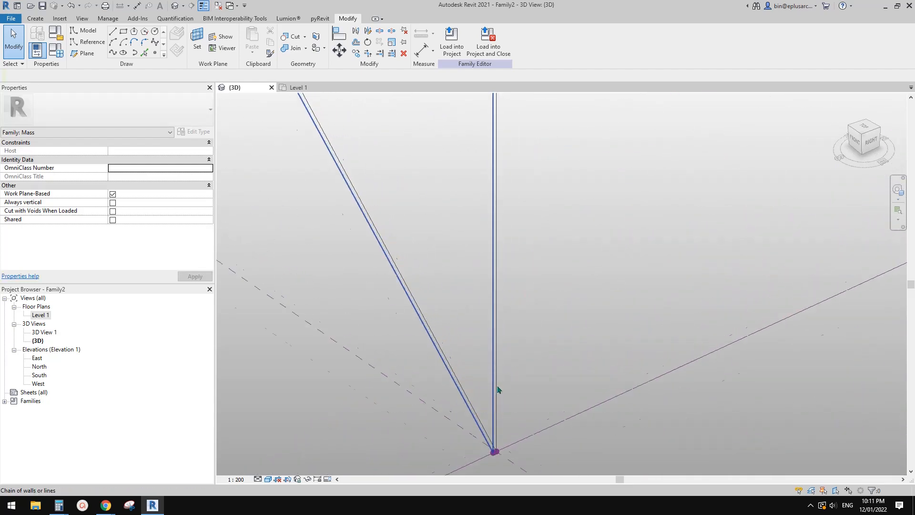
scroll(498, 389, "up", 3)
left_click(498, 380)
scroll(493, 324, "down", 3)
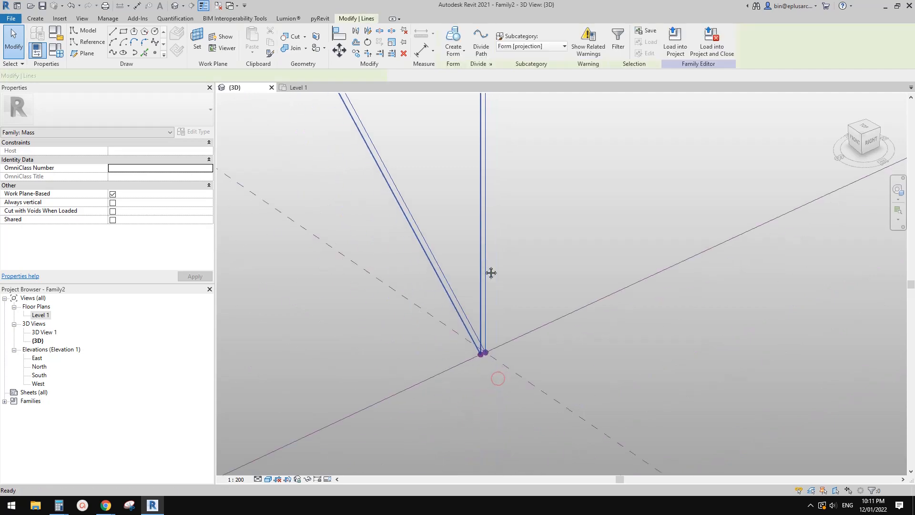
left_click(480, 331)
left_click(110, 220)
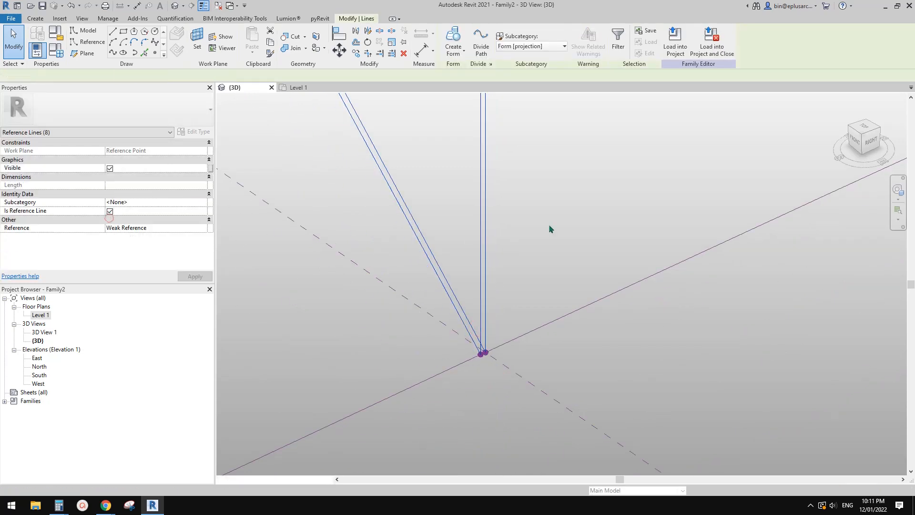
scroll(548, 231, "down", 10)
scroll(531, 270, "down", 8)
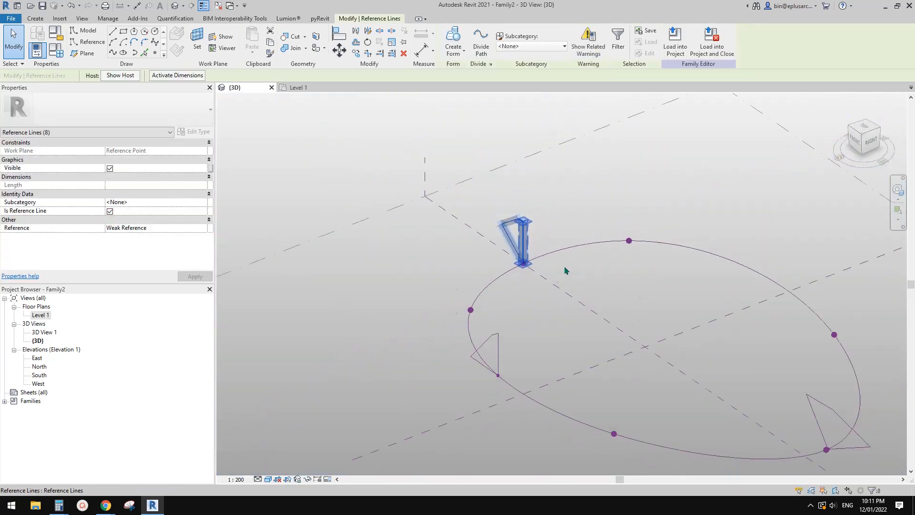
Copy the side profile of the spline together with its reference point into the open area inside the loop
key("Escape")
scroll(604, 249, "up", 3)
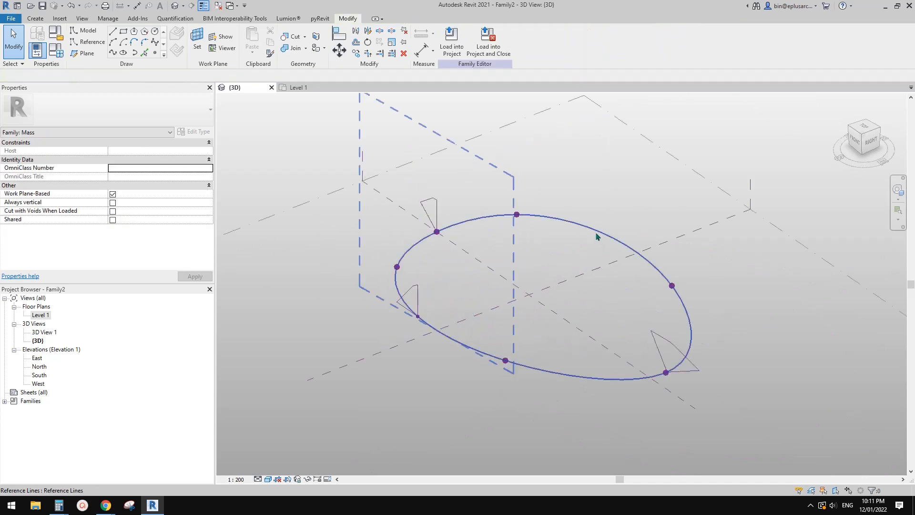
middle_click_drag(597, 236, 428, 290, "shift")
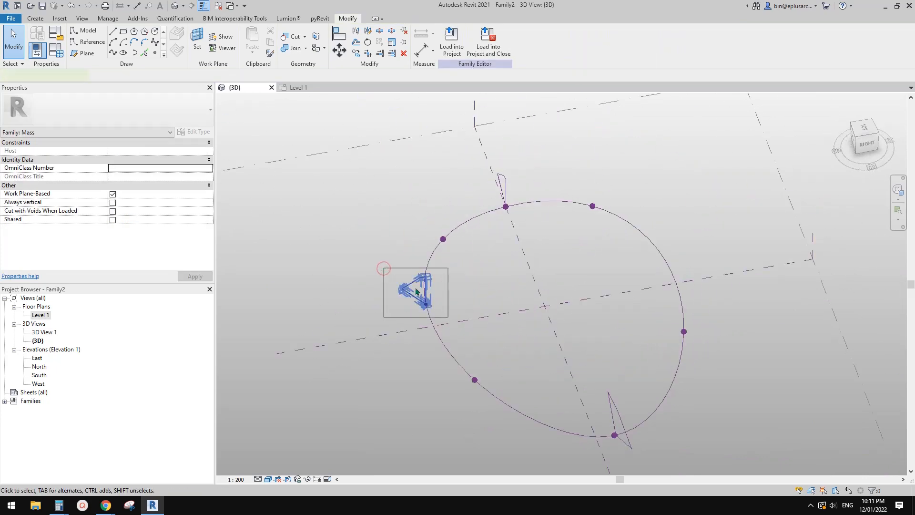
left_click_drag(416, 291, 422, 298)
mouse_move(435, 299)
middle_mouse_down("shift")
mouse_move(415, 305)
mouse_move(430, 310)
middle_mouse_up("shift")
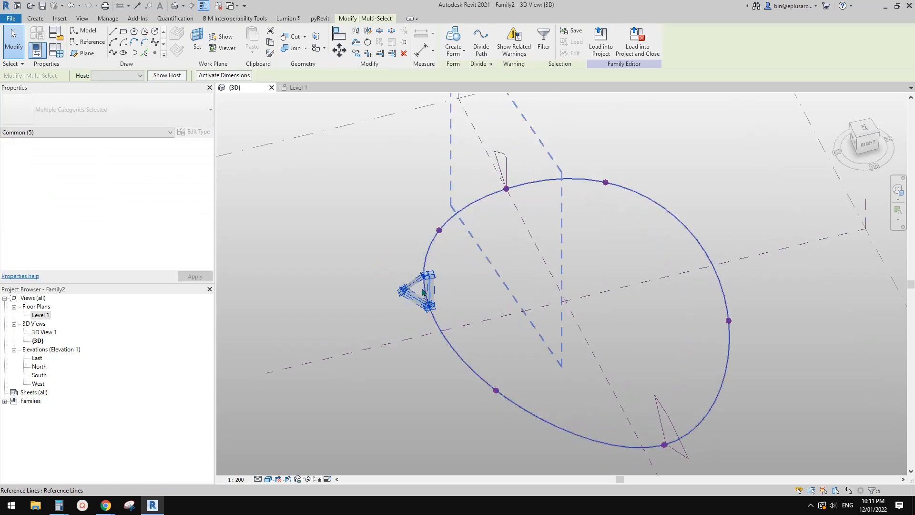
left_click_drag(423, 292, 619, 263)
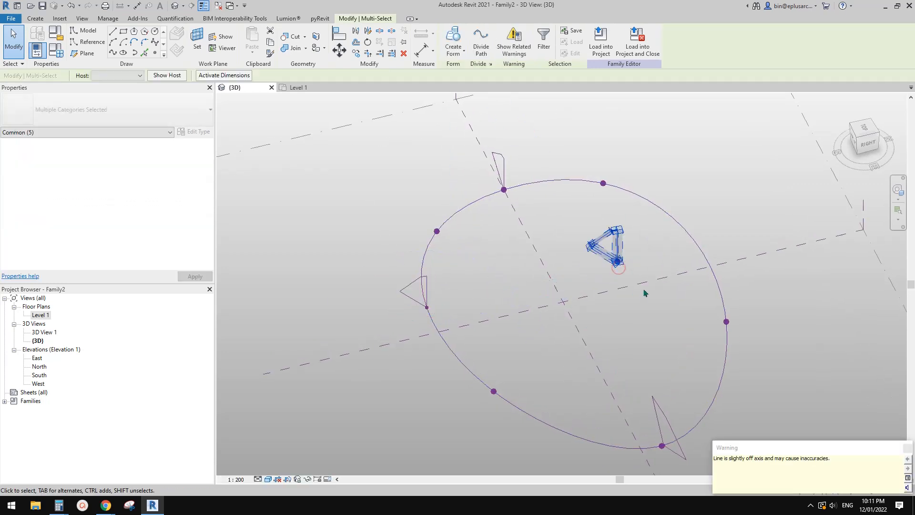
left_click(645, 292)
Rehost the copied profile's reference point onto the spline, on the side opposite the original profile
scroll(626, 266, "up", 2)
left_click(612, 263)
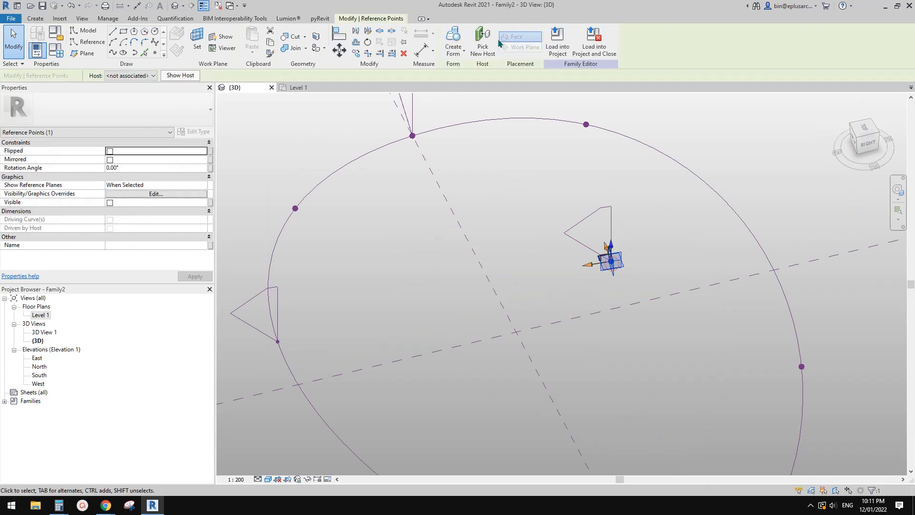
left_click(751, 233)
scroll(655, 235, "down", 1)
middle_click_drag(623, 237, 570, 223)
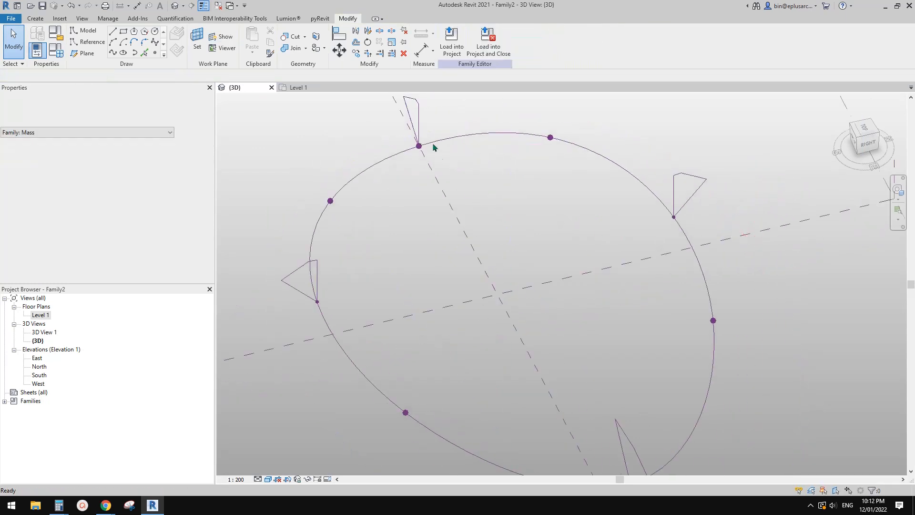
Select both overlapping profile loops at the spline's closing point
middle_click_drag(426, 126, 489, 271)
scroll(476, 253, "up", 5)
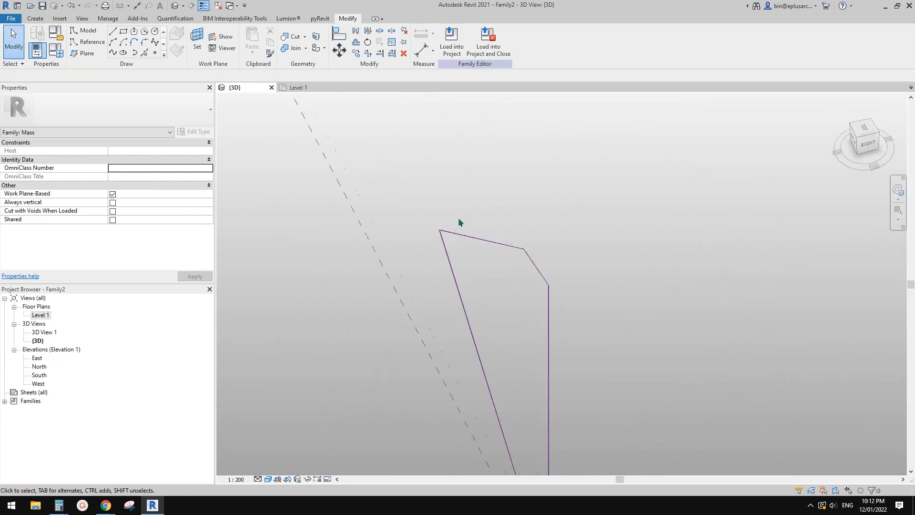
scroll(482, 231, "up", 2)
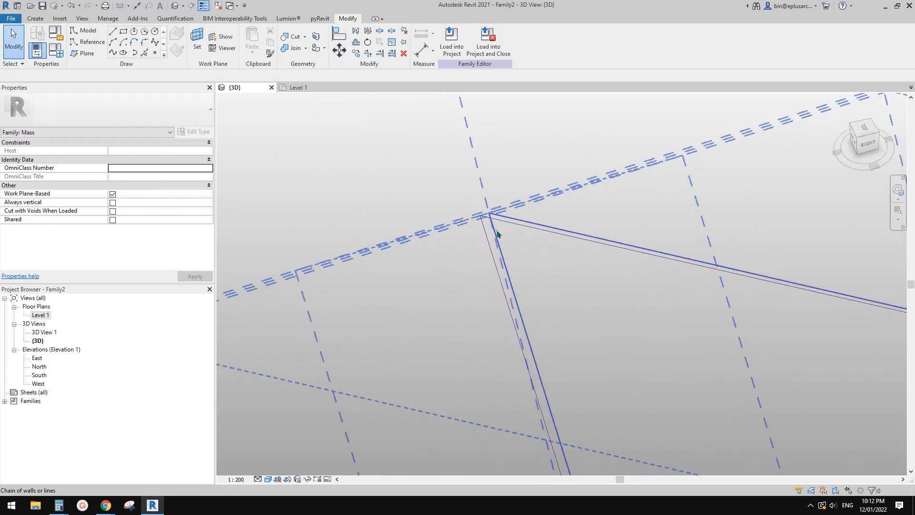
left_click(493, 232)
left_click(486, 235, "ctrl")
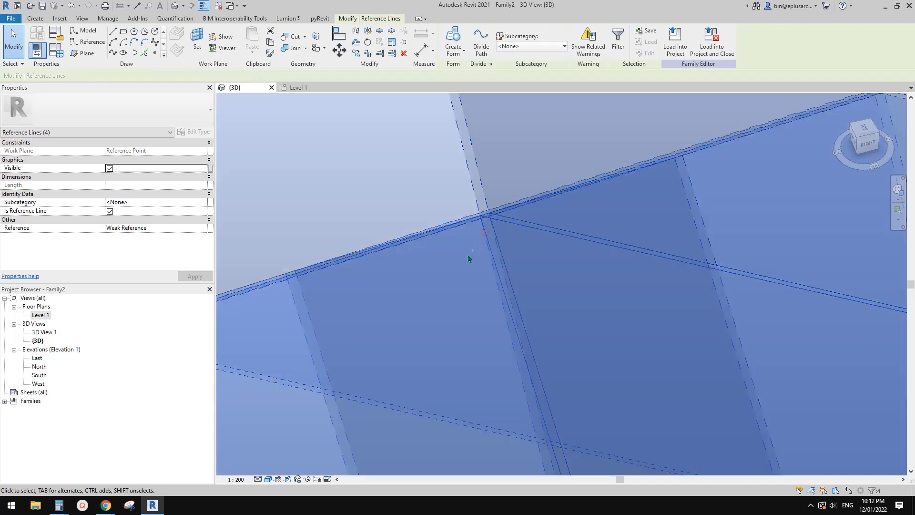
scroll(469, 260, "down", 9)
middle_click_drag(489, 301, 466, 213)
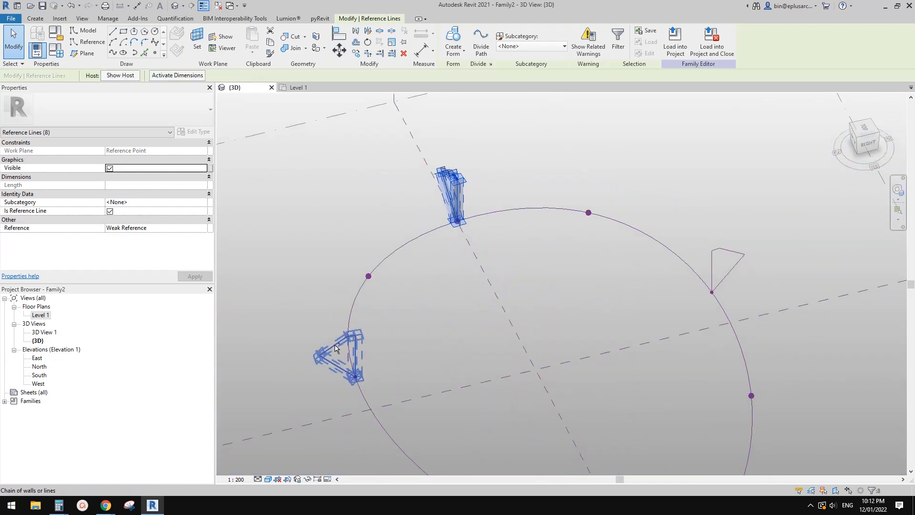
Add the two side profiles, the enlarged profile and the spline path to the selection and create a form from them
left_click(710, 256, "ctrl")
scroll(537, 257, "down", 3)
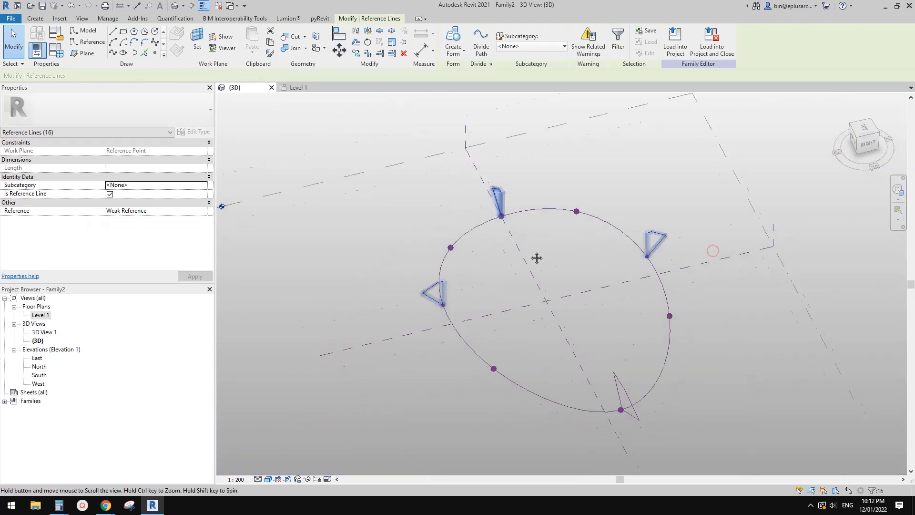
scroll(567, 342, "down", 2)
left_click(567, 343, "ctrl")
left_click(591, 294, "ctrl")
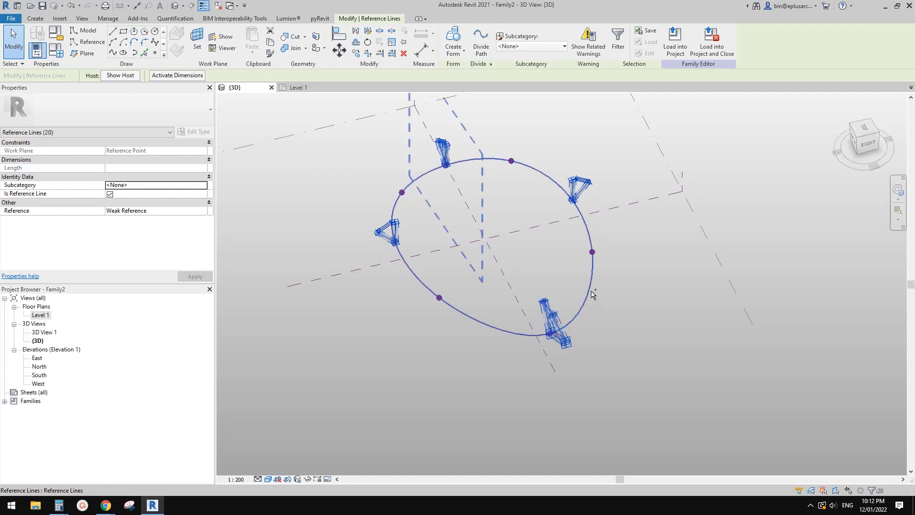
left_click(588, 293, "ctrl")
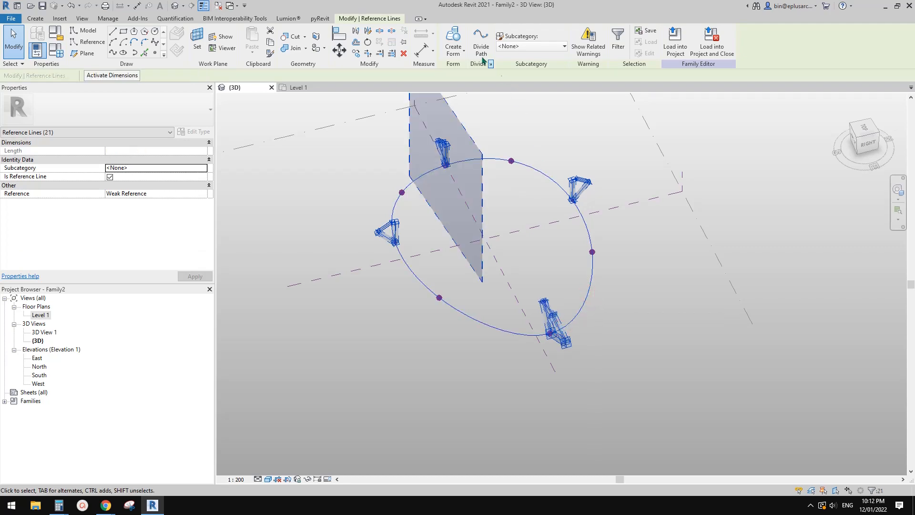
left_click(453, 42)
Examine the new ring form from several sides, including the area around the enlarged profile
middle_click_drag(591, 205, 685, 319, "shift")
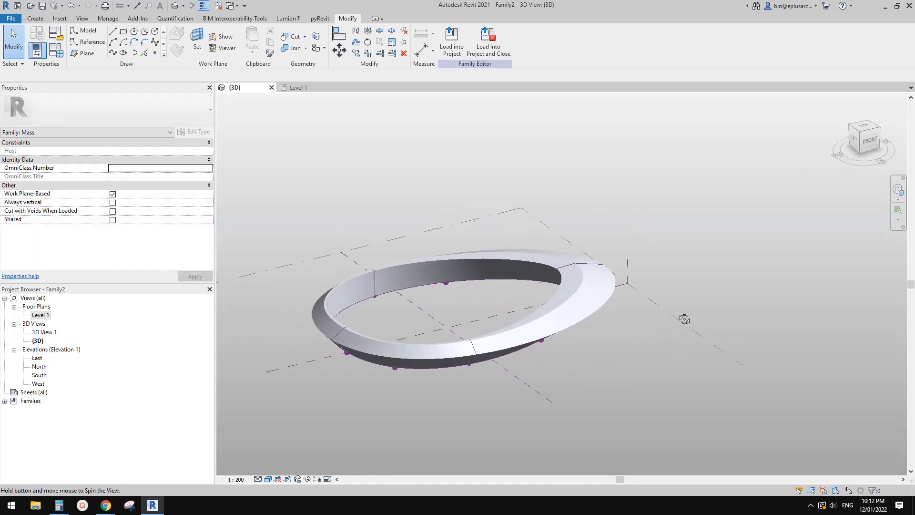
scroll(634, 292, "up", 2)
scroll(586, 280, "up", 1)
left_click(538, 248)
scroll(541, 250, "down", 2)
middle_click_drag(561, 277, 864, 219)
key("Escape")
Move the enlarged profile's inner upper corner outward until it sits above the profile's base point on the spline
middle_click_drag(596, 234, 482, 235, "shift")
scroll(470, 237, "up", 5)
key("Tab")
left_click(469, 237)
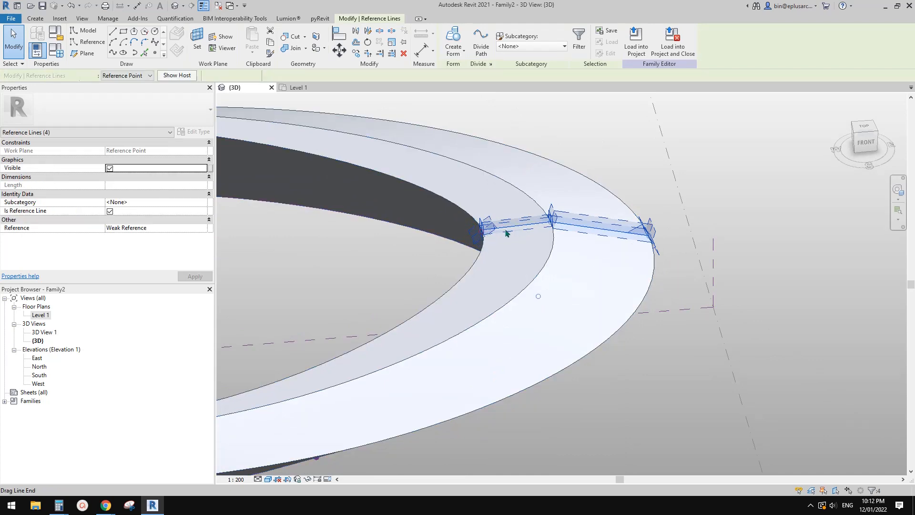
left_click_drag(539, 223, 539, 223)
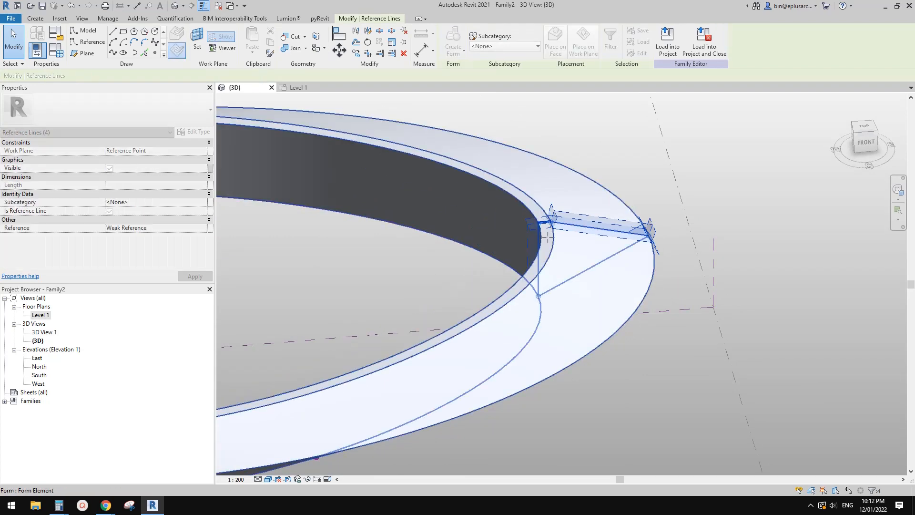
key("Escape")
Inspect the reshaped ring from several sides and up close at the spline's closing point
scroll(548, 262, "down", 3)
middle_click_drag(549, 263, 596, 325)
middle_click_drag(588, 284, 602, 220)
scroll(631, 277, "up", 1)
scroll(605, 247, "down", 1)
middle_click_drag(669, 222, 461, 206, "shift")
left_click(686, 257)
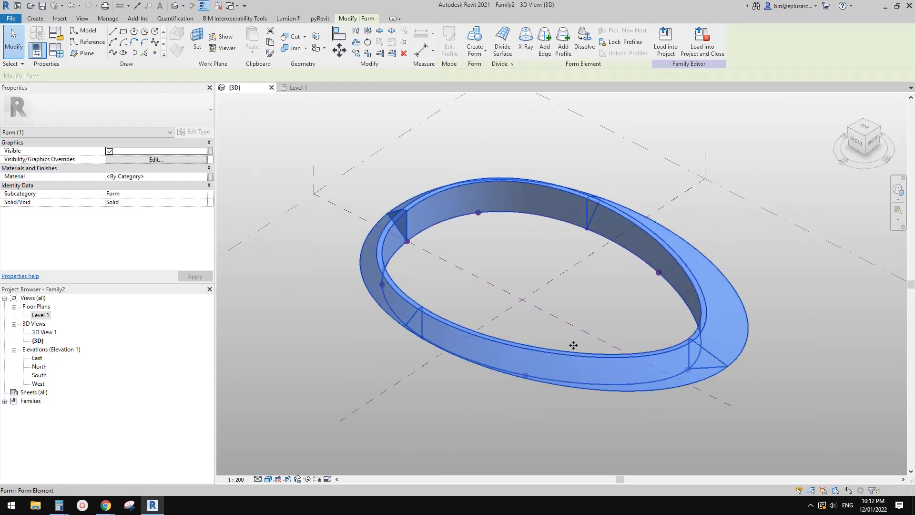
scroll(519, 286, "up", 3)
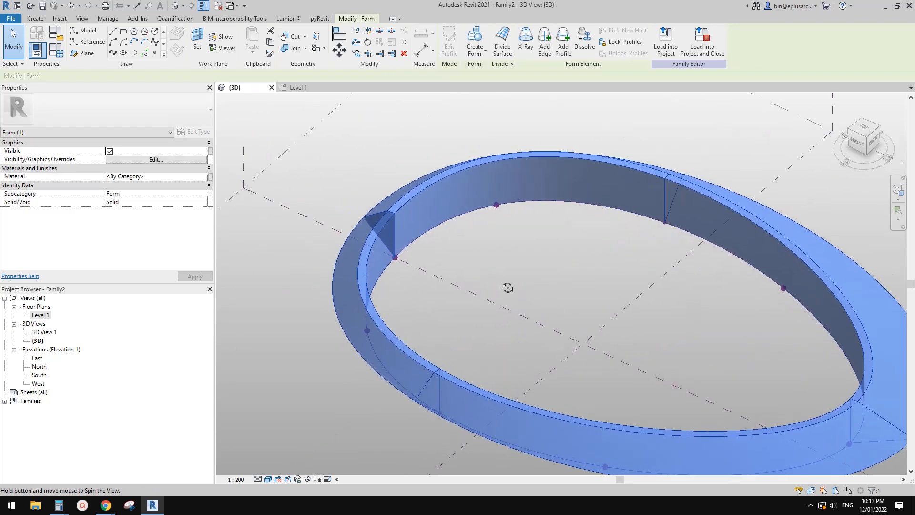
scroll(379, 250, "up", 5)
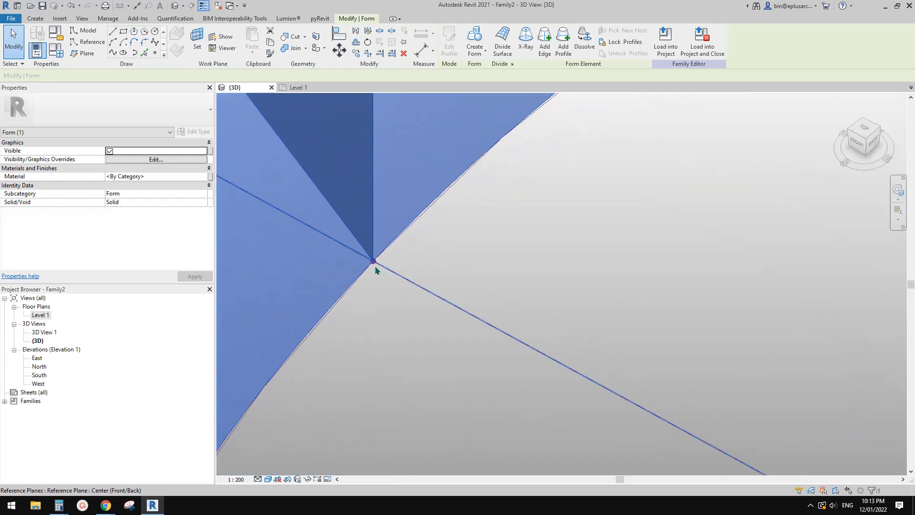
key("Escape")
scroll(376, 267, "down", 6)
scroll(407, 252, "up", 3)
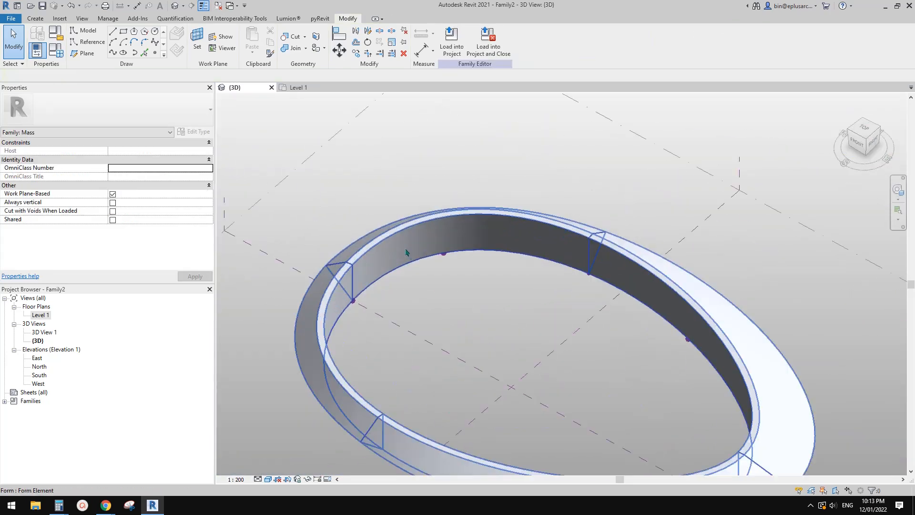
Temporarily hide the ring form so only the spline path and its profiles are shown
left_click(406, 250)
middle_click_drag(405, 250, 440, 175)
key("h")
scroll(366, 229, "up", 2)
middle_click_drag(368, 237, 477, 149, "shift")
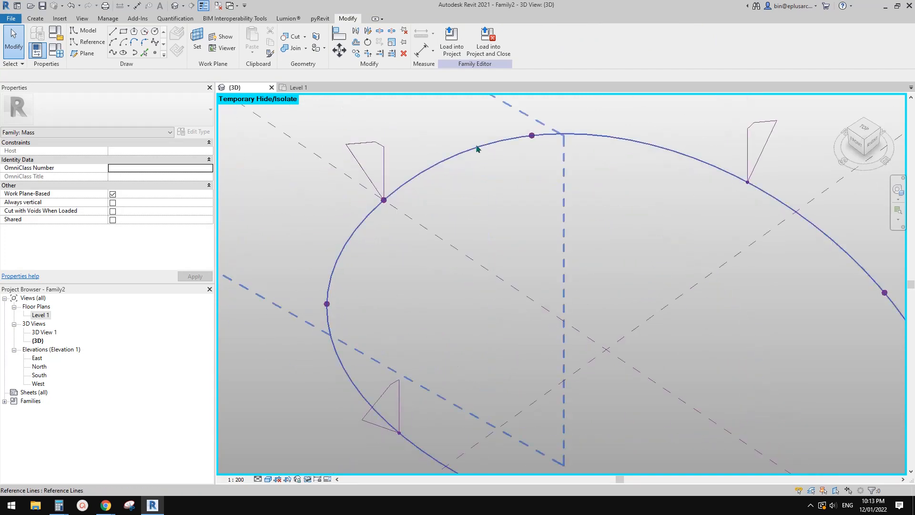
Examine the gap between the spline's two ends up close and select the reference points there
scroll(396, 204, "up", 6)
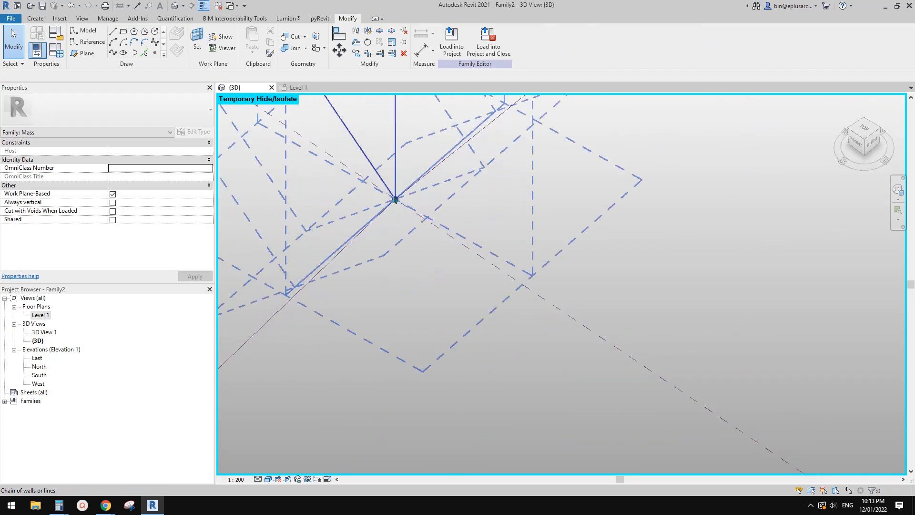
scroll(398, 205, "up", 5)
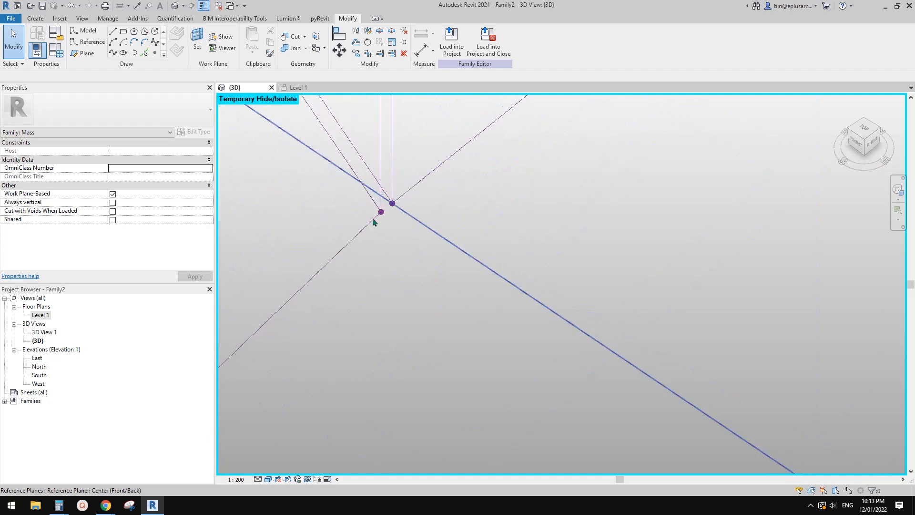
middle_click_drag(404, 206, 515, 267)
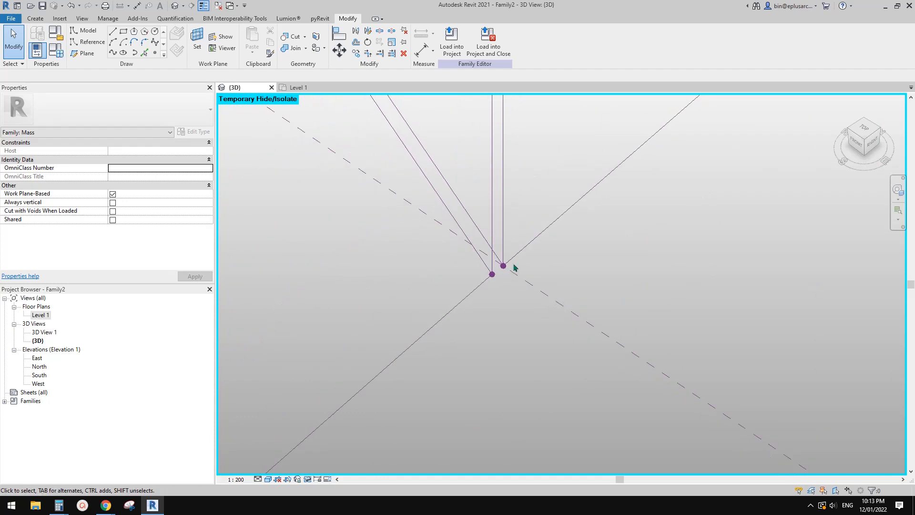
scroll(508, 251, "up", 2)
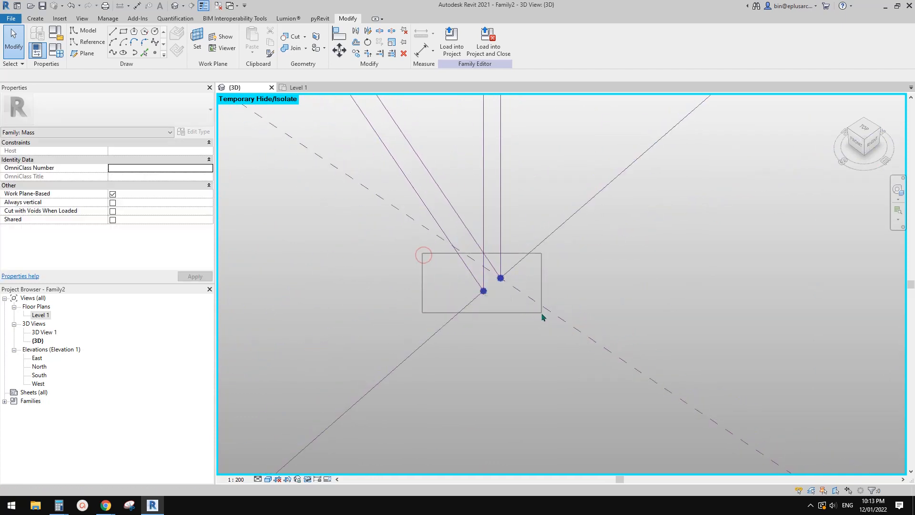
left_click_drag(542, 317, 542, 317)
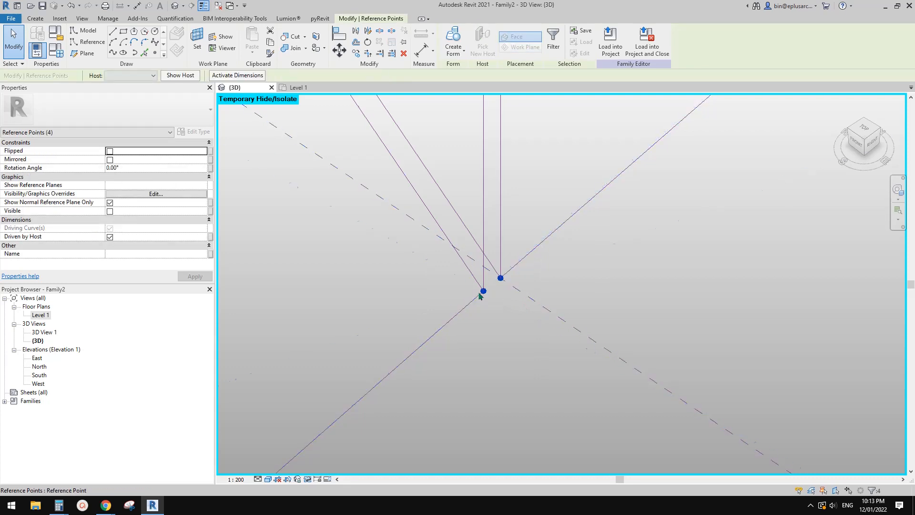
scroll(285, 130, "down", 1)
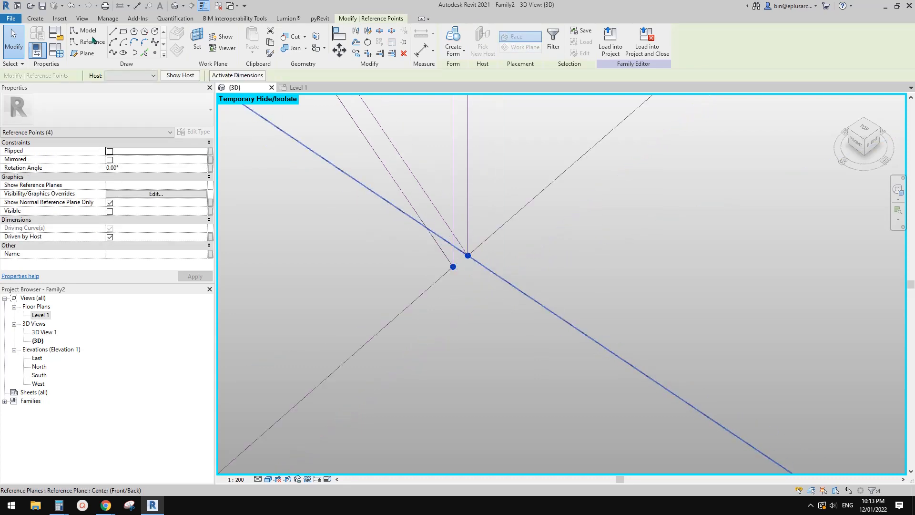
left_click(113, 52)
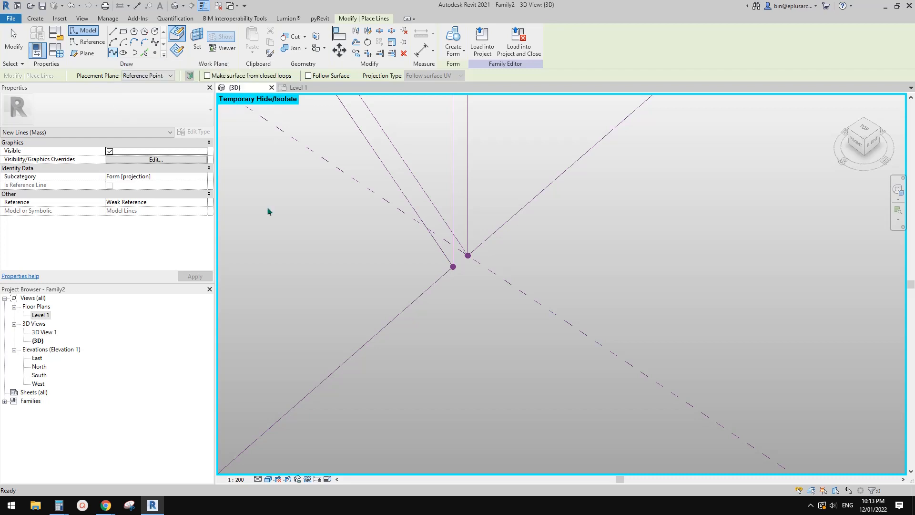
key("Escape")
key("Escape")
Select the reference points at the spline's closing point and check their category and count with the Filter
left_click_drag(389, 239, 518, 286)
left_click(553, 42)
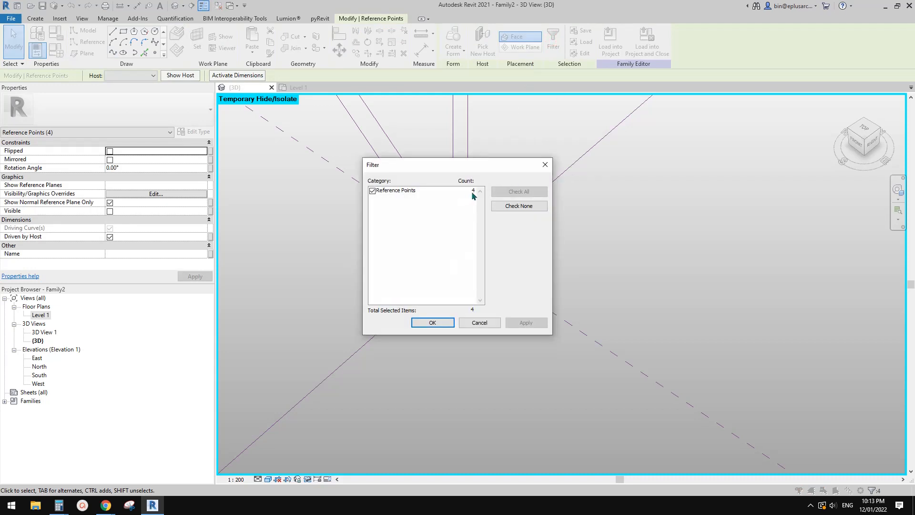
left_click(546, 166)
key("Escape")
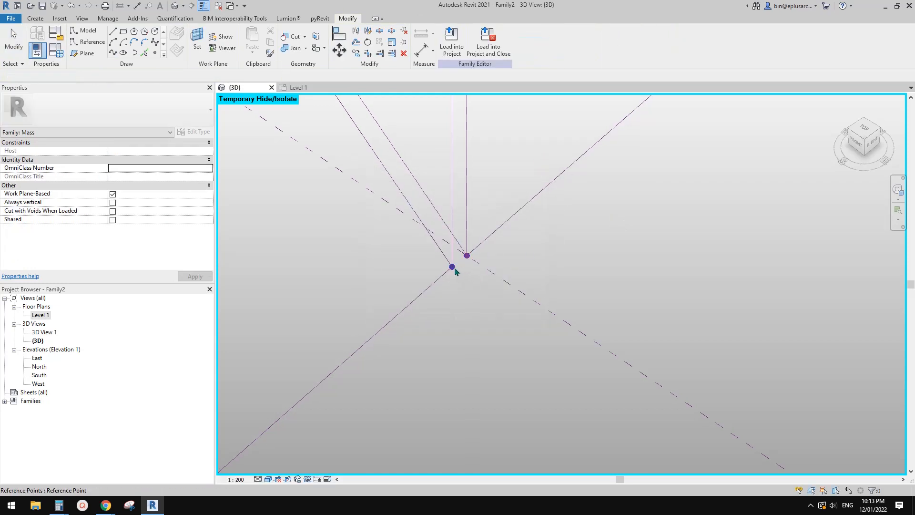
Move the reference point hosting one closing profile along the spline, a short distance away from the end point
left_click(452, 268)
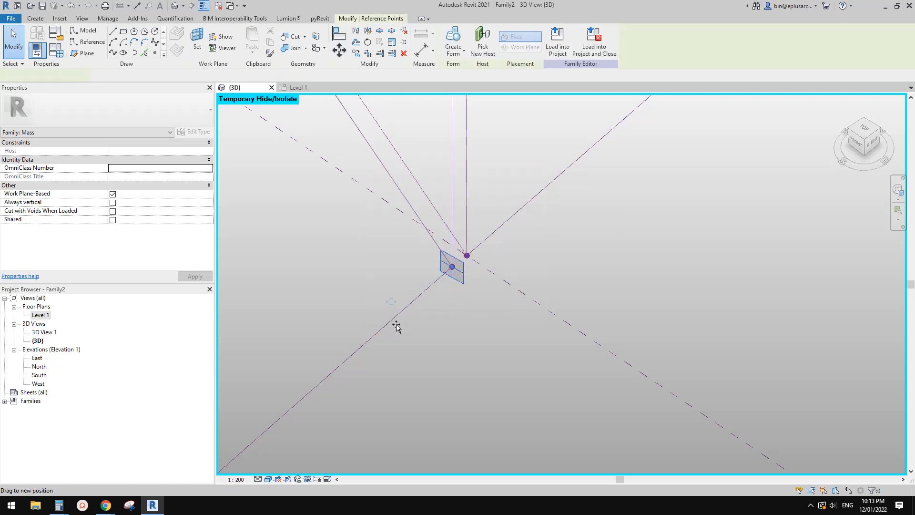
left_click_drag(396, 327, 398, 329)
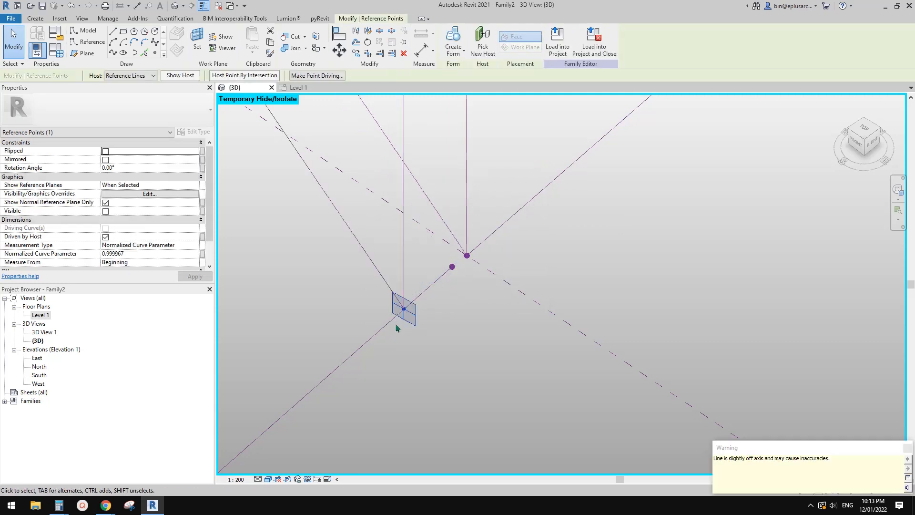
Try to move the other closing profile's hosted reference point along the spline, away from the opposite end point
left_click(471, 257)
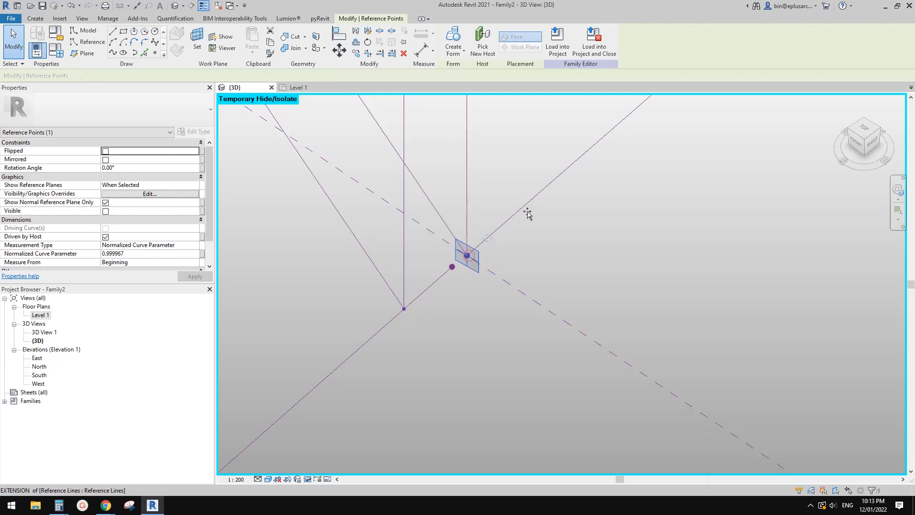
left_click_drag(528, 214, 535, 194)
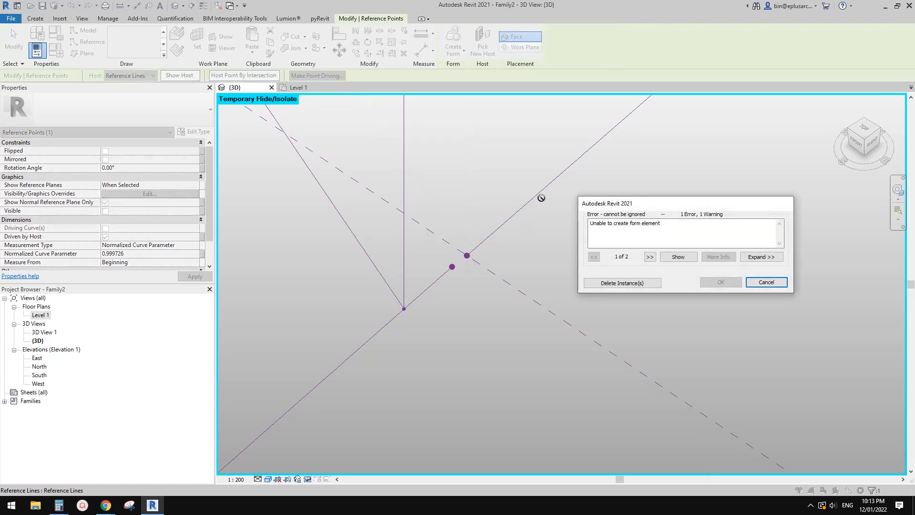
left_click(768, 283)
key("Escape")
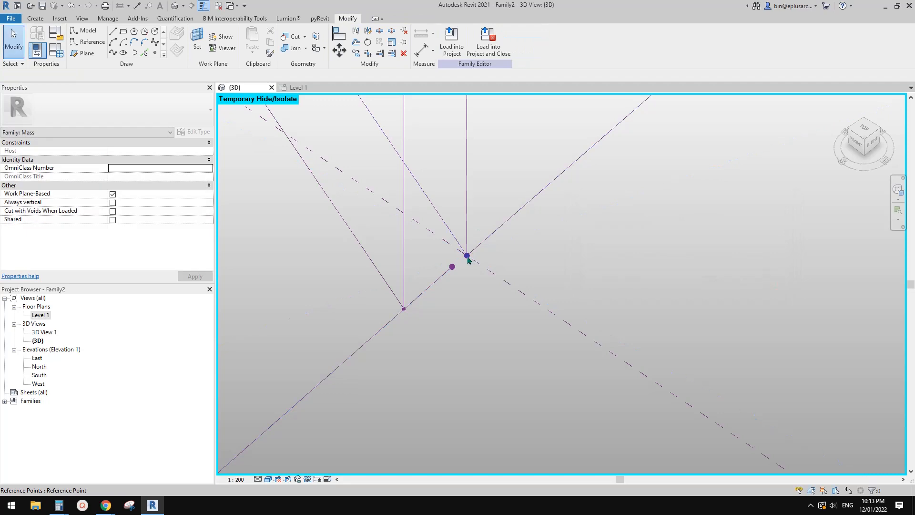
Try to move the closing profile's hosted reference point from the spline's start point along the curve
left_click(472, 258)
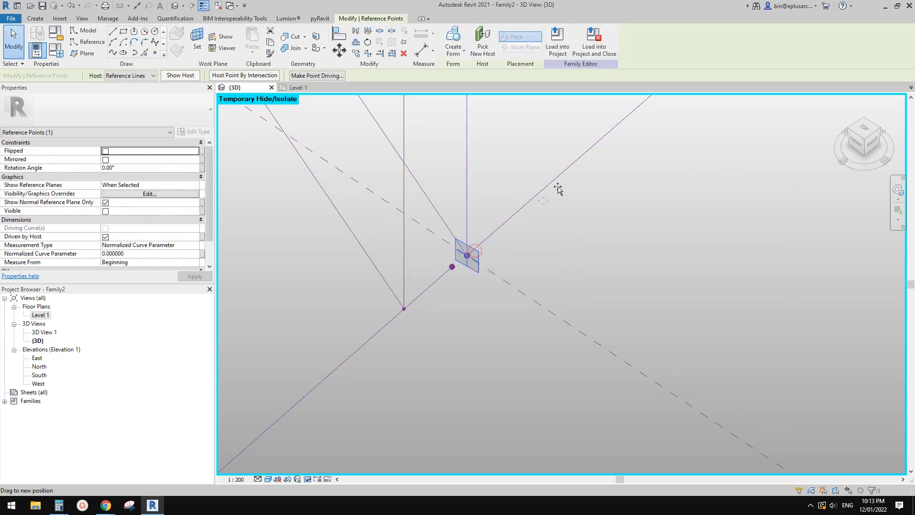
left_click_drag(564, 169, 573, 176)
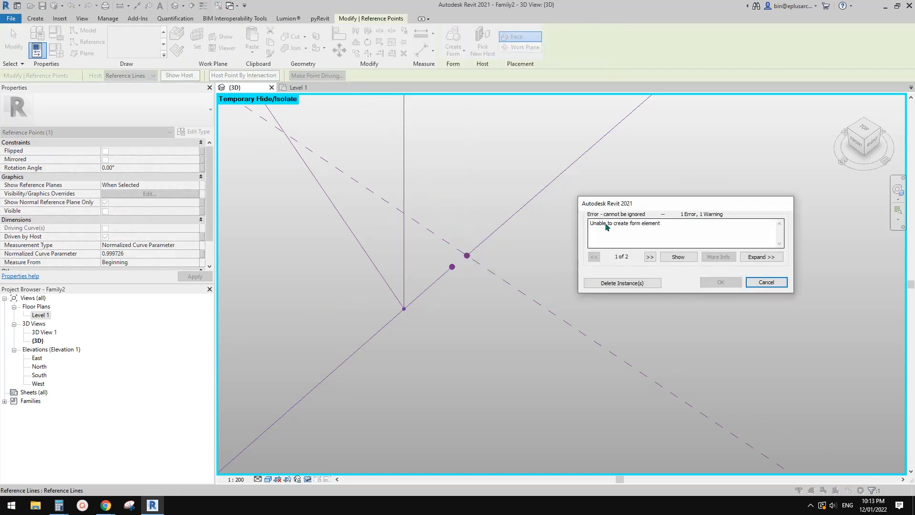
left_click(764, 283)
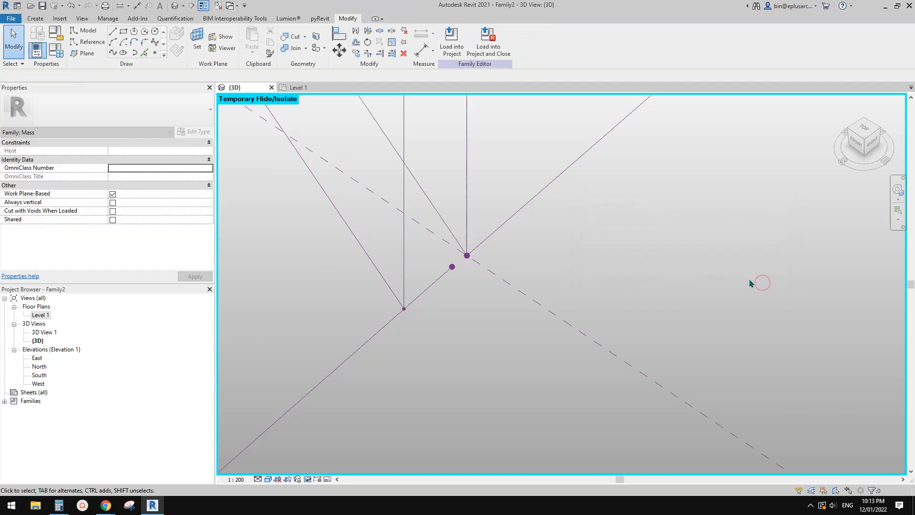
Select the overlapping reference points at the spline's start and check their category and count with the Filter
left_click(468, 257)
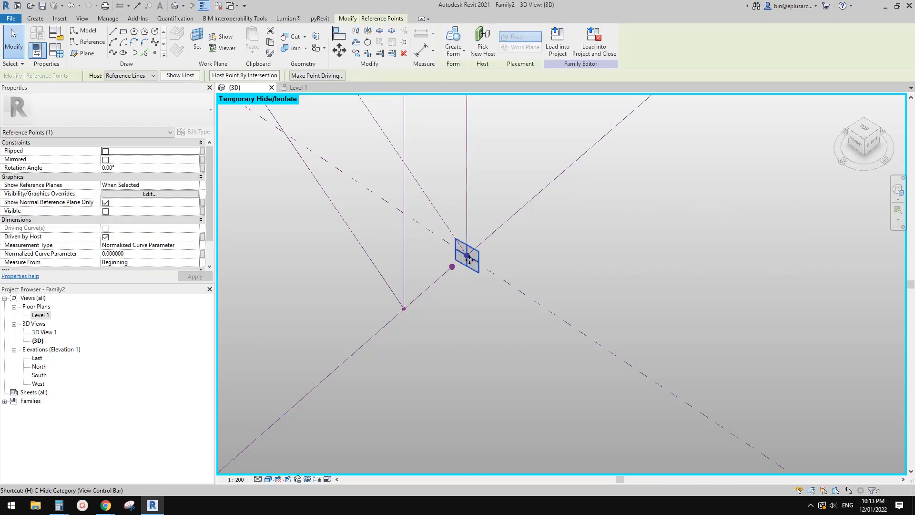
key("Escape")
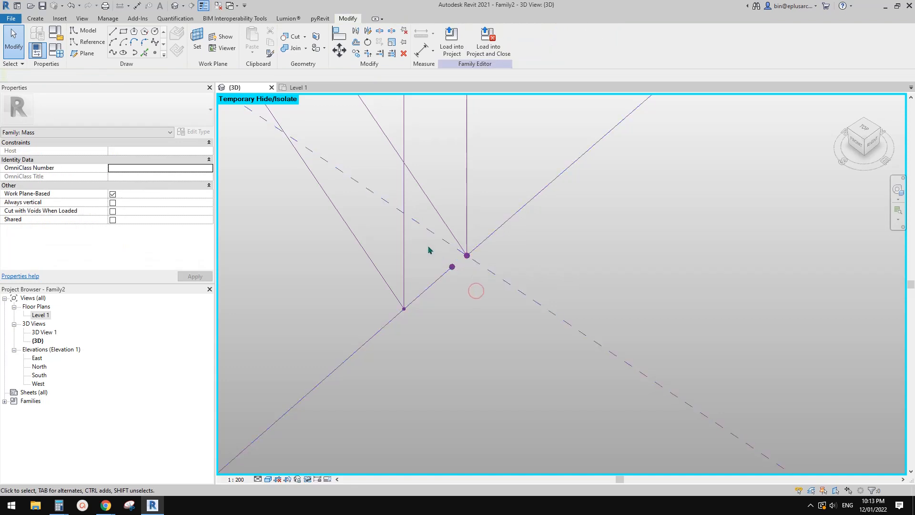
left_click_drag(483, 284, 483, 284)
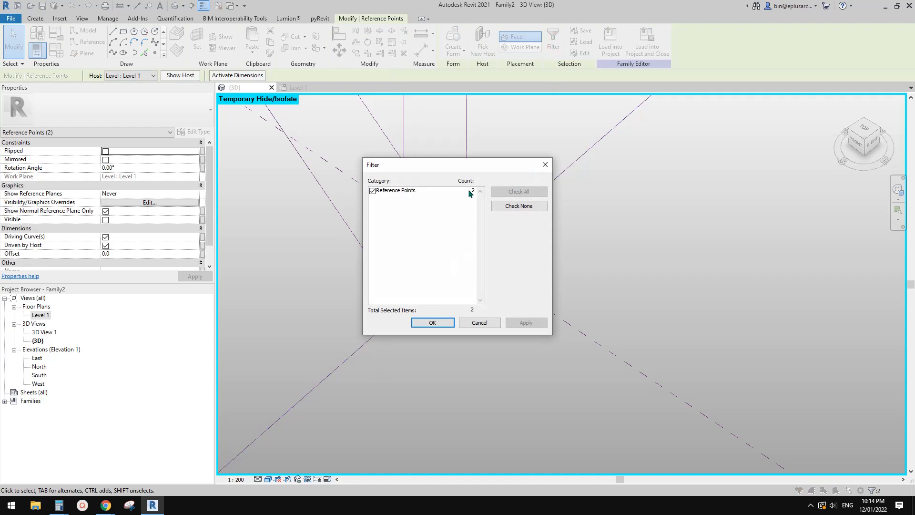
left_click(548, 165)
Draw a line bridging the gap between the spline's two end points and convert it to a reference line
left_click(110, 52)
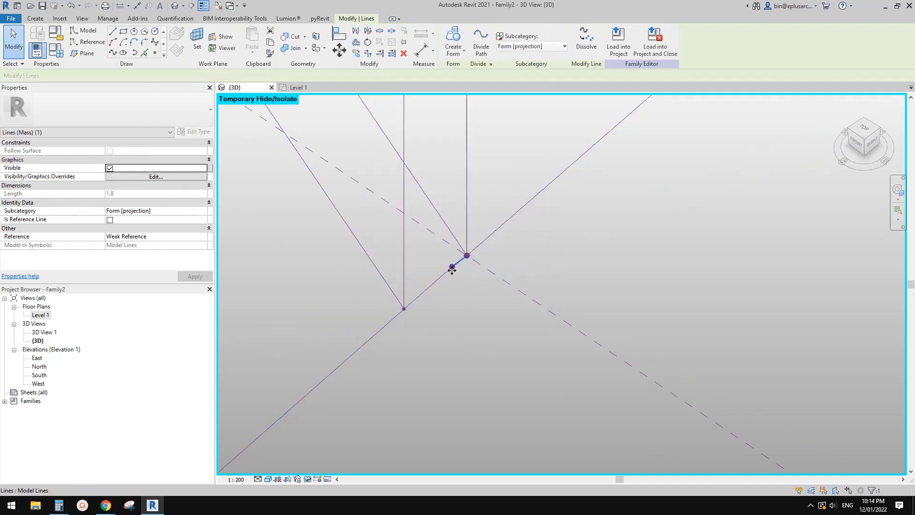
left_click(109, 221)
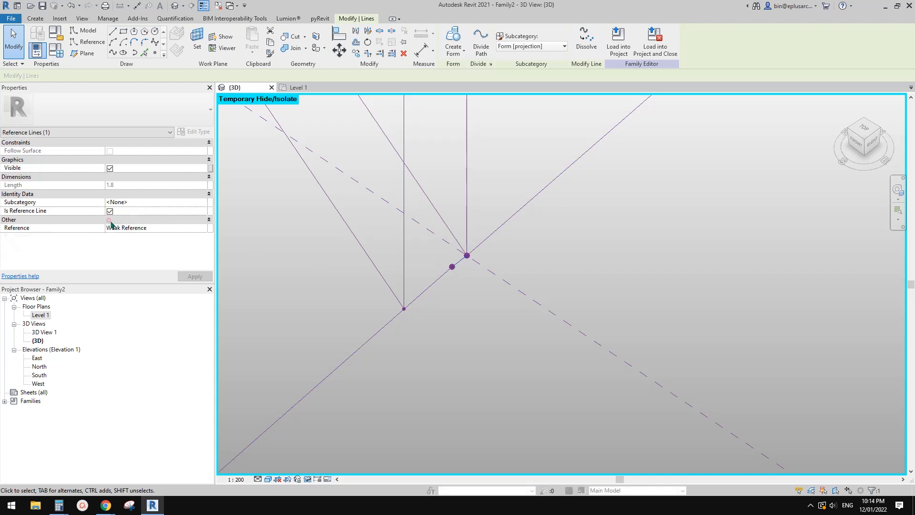
left_click(476, 276)
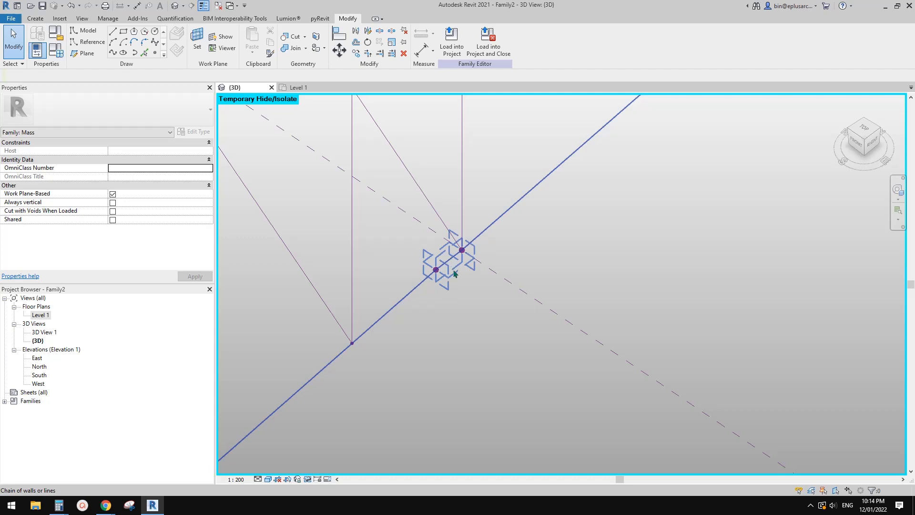
Select the spline and bridging reference line as one chain and create an extruded solid form from it
scroll(453, 272, "down", 6)
middle_click_drag(452, 277, 403, 279)
key("Tab")
left_click(444, 239)
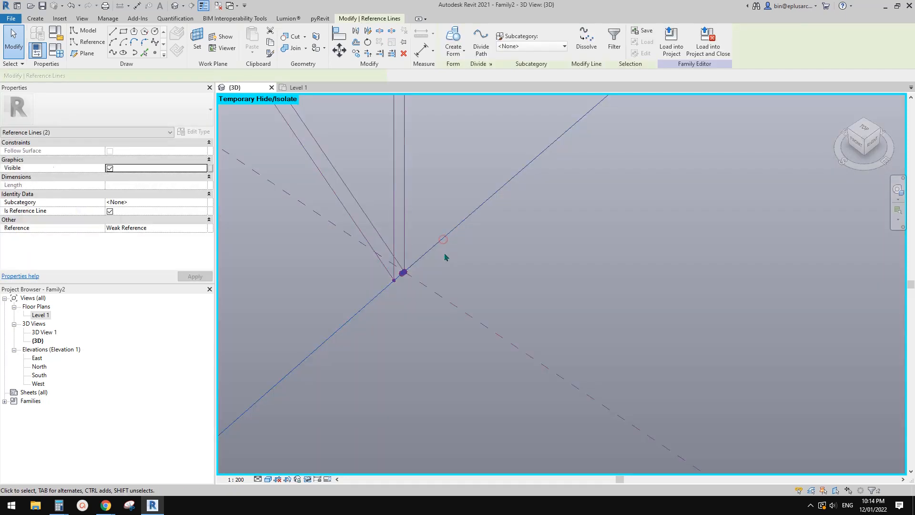
scroll(446, 258, "down", 8)
middle_click_drag(464, 208, 467, 211)
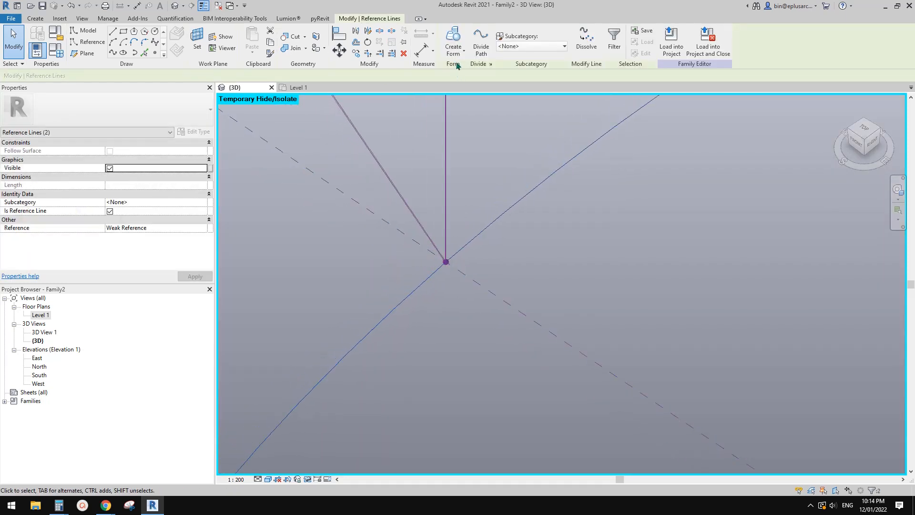
left_click(454, 39)
scroll(491, 317, "down", 11)
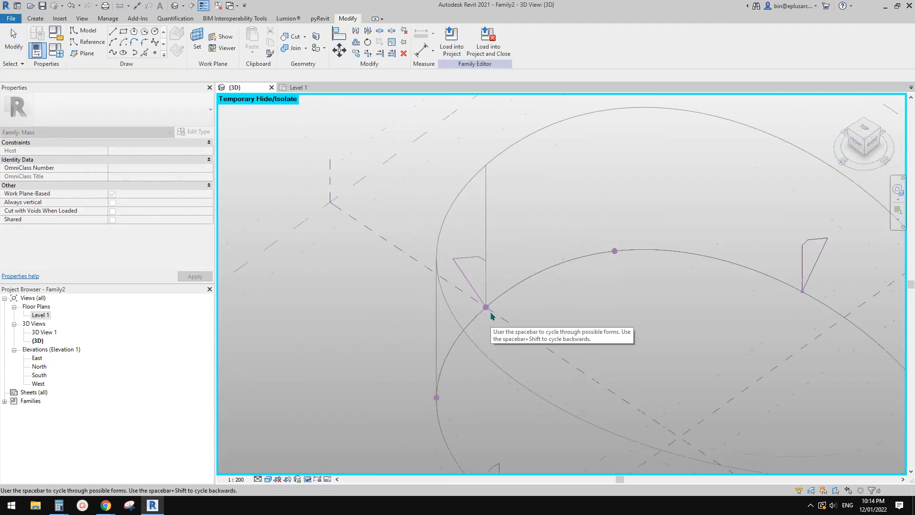
middle_click_drag(538, 328, 434, 311)
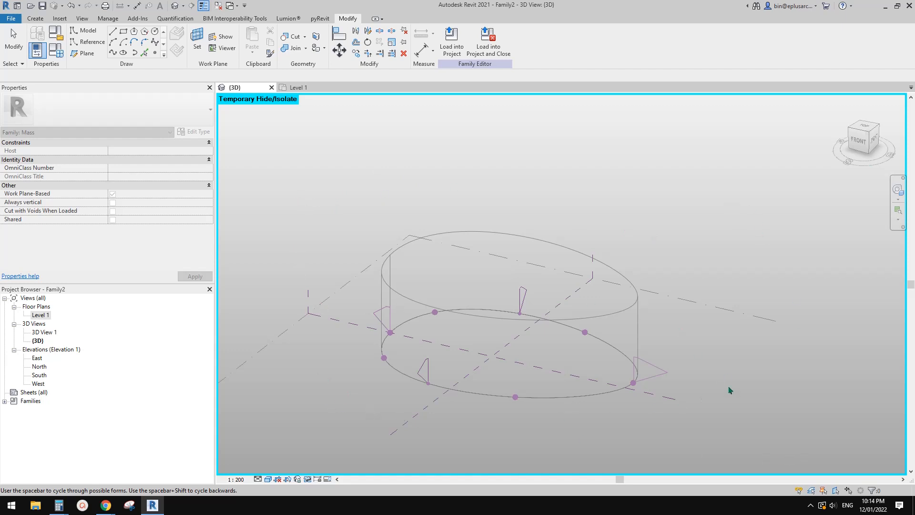
middle_click_drag(730, 390, 712, 395, "shift")
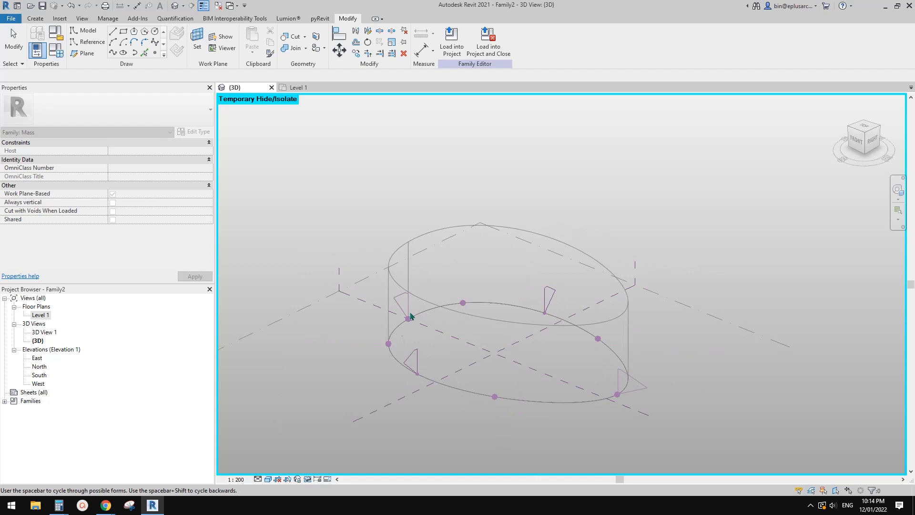
middle_click_drag(448, 347, 475, 342, "shift")
left_click(700, 182)
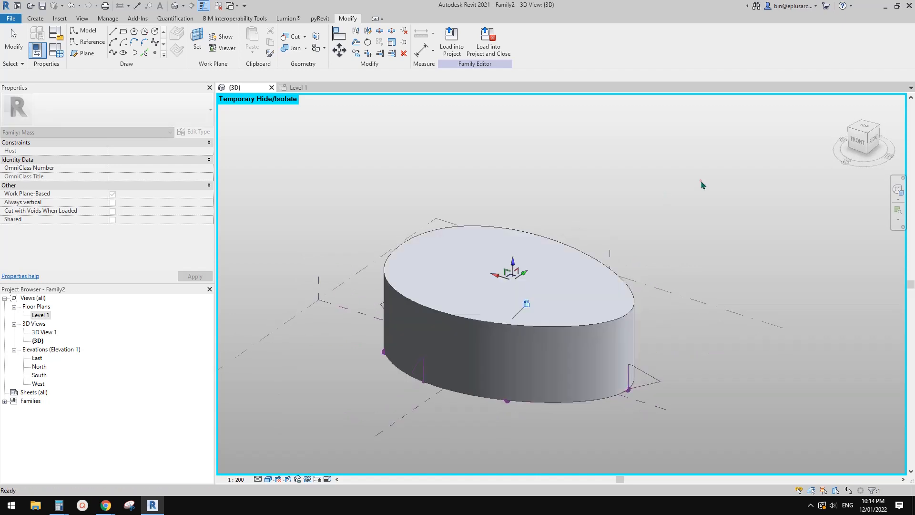
middle_click_drag(479, 282, 514, 275, "shift")
key("Escape")
Reset the temporary hide/isolate to bring back the hidden ring form
mouse_move(464, 313)
middle_mouse_down()
mouse_move(549, 306)
mouse_move(527, 288)
mouse_move(555, 292)
mouse_move(466, 324)
mouse_move(453, 313)
middle_mouse_up()
scroll(545, 291, "up", 1)
scroll(517, 290, "down", 1)
scroll(456, 317, "up", 3)
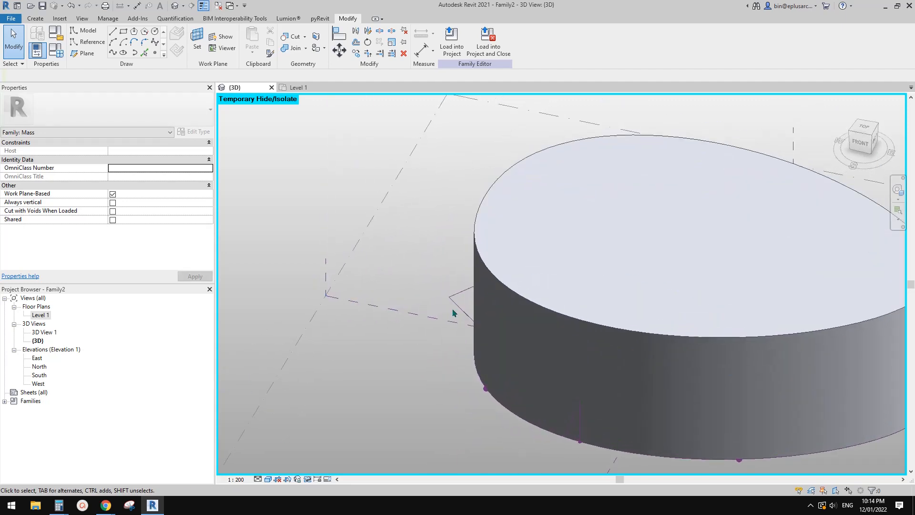
key("h")
key("r")
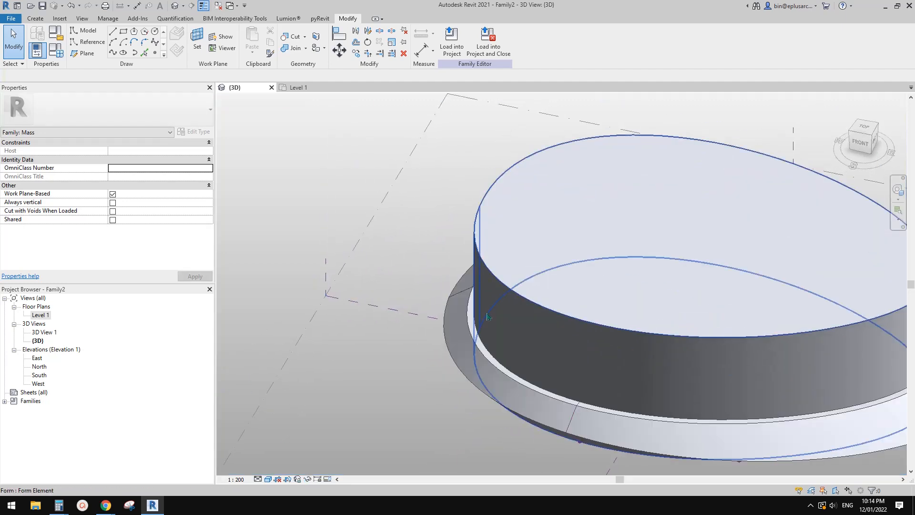
Align the top face of the extruded central solid with the flat top face of the ring form
middle_click_drag(504, 330, 531, 251, "shift")
middle_click_drag(544, 319, 496, 304)
scroll(415, 325, "up", 5)
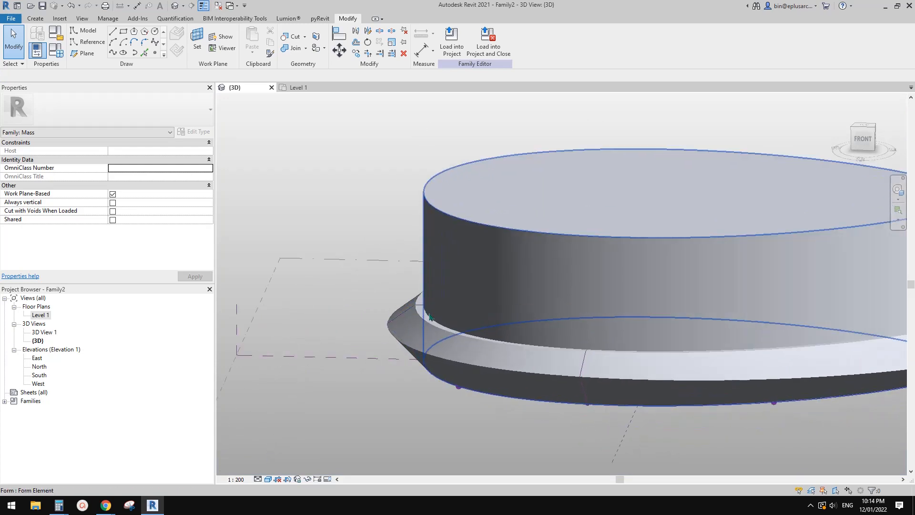
key("a")
key("l")
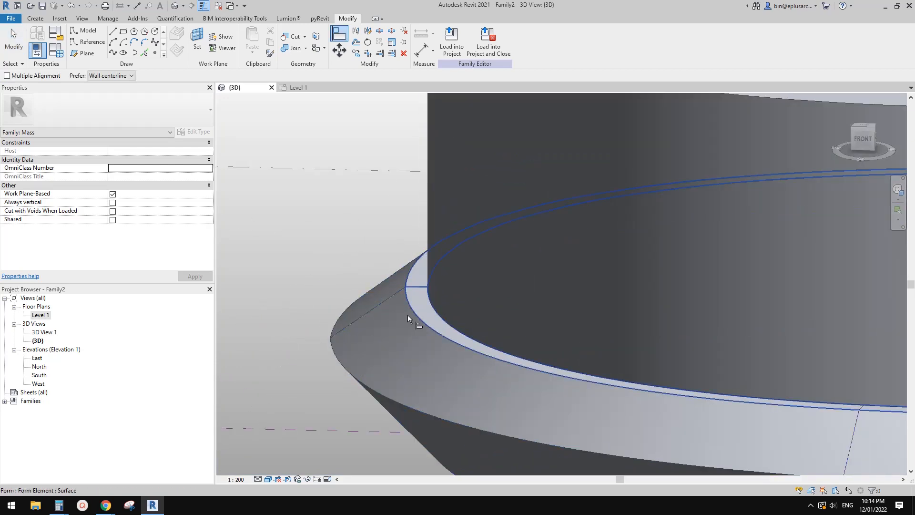
left_click(418, 303)
middle_click_drag(418, 303, 426, 342)
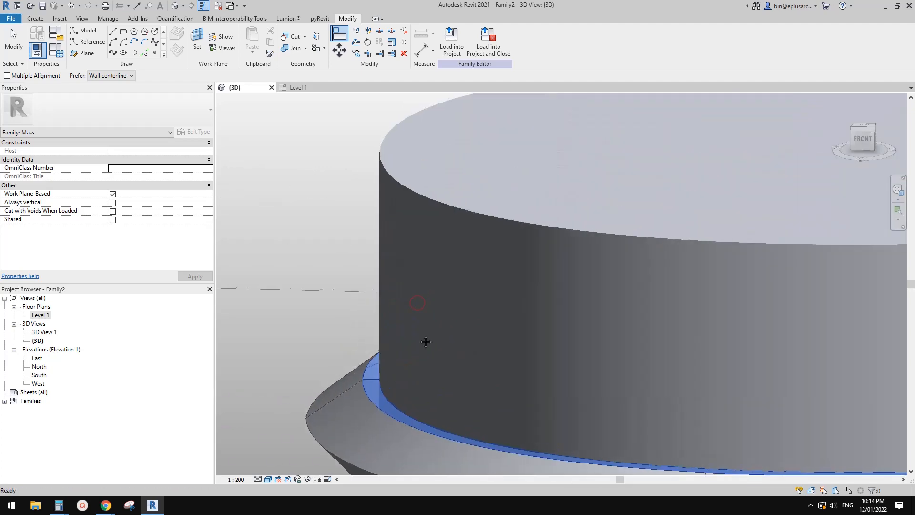
left_click(536, 183)
scroll(506, 319, "down", 2)
middle_click_drag(506, 318, 423, 329, "shift")
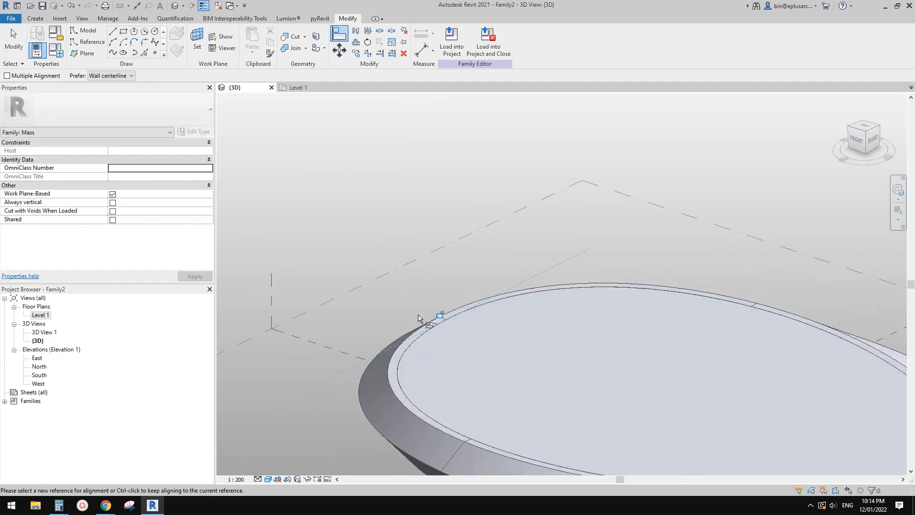
key("Escape")
scroll(444, 333, "down", 1)
key("Escape")
Temporarily hide the ring form and the central solid to expose the spline and its hosted profiles
scroll(445, 333, "up", 5)
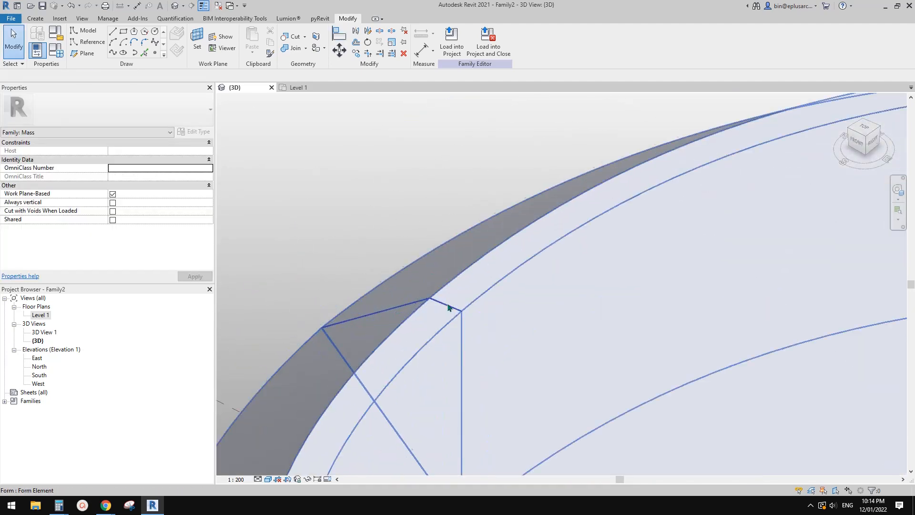
middle_click_drag(470, 339, 465, 234)
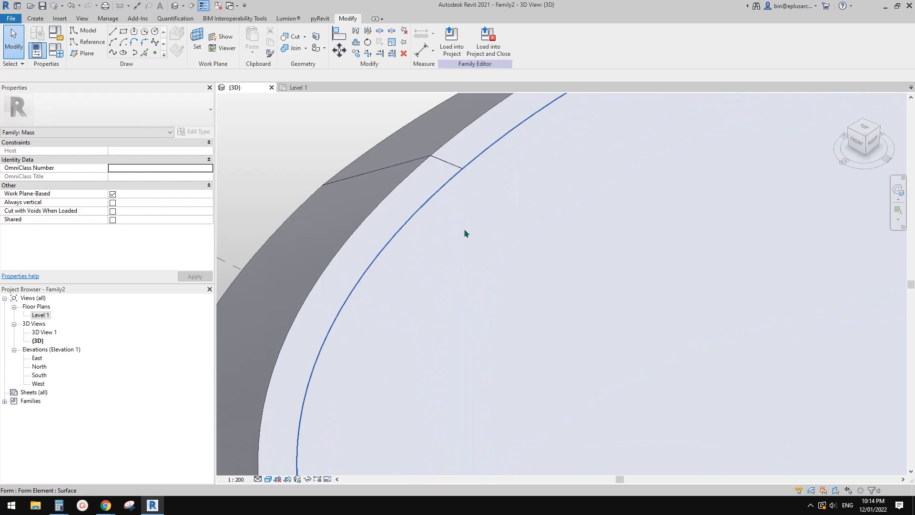
left_click(501, 271)
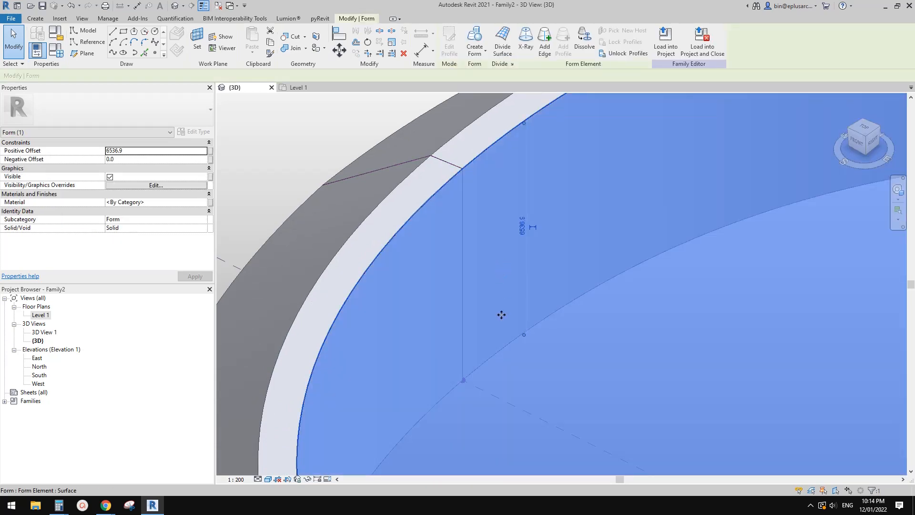
scroll(502, 314, "down", 6)
scroll(383, 285, "up", 3)
left_click(383, 285)
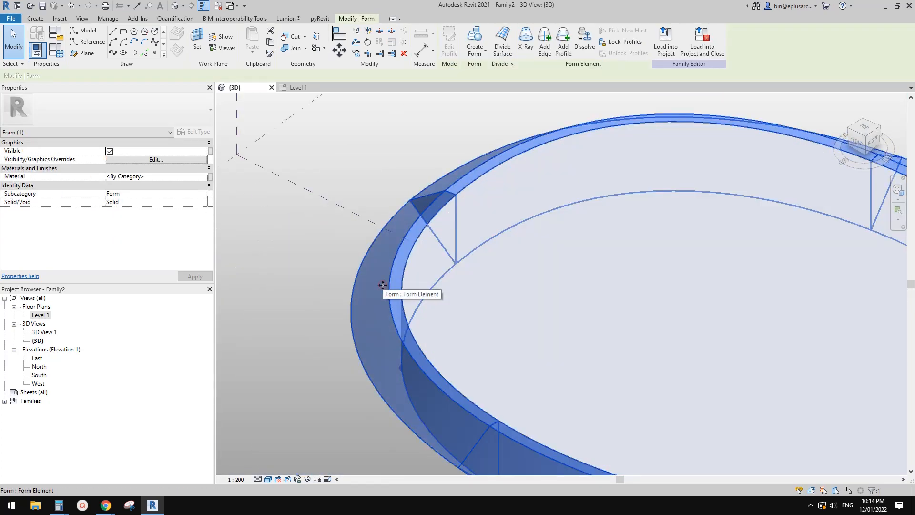
key("h")
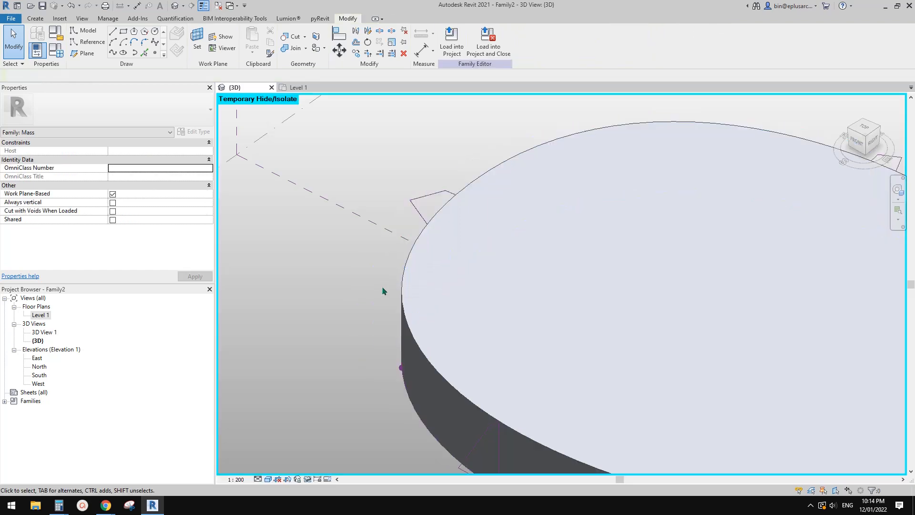
left_click(432, 385)
key("h")
Move the offset closing profile's hosted reference point onto the spline's end point, at normalized curve parameter 1
scroll(458, 265, "up", 5)
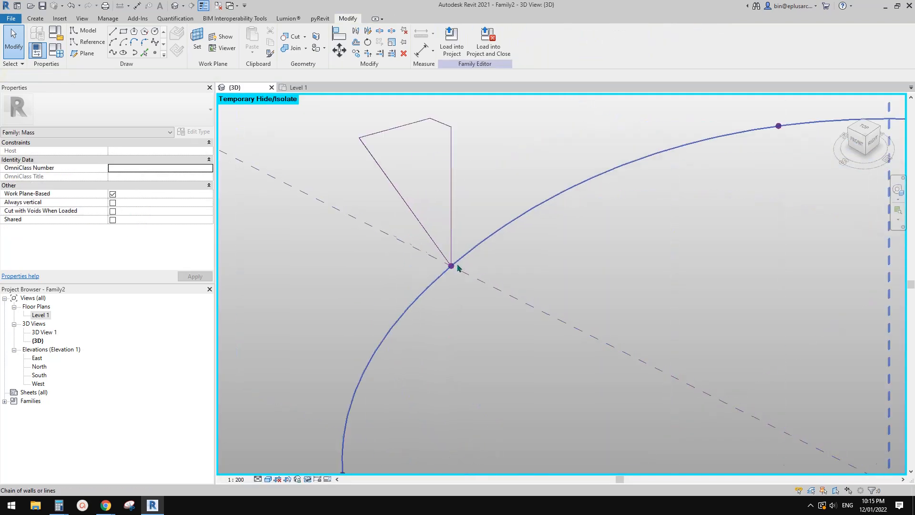
scroll(444, 259, "up", 10)
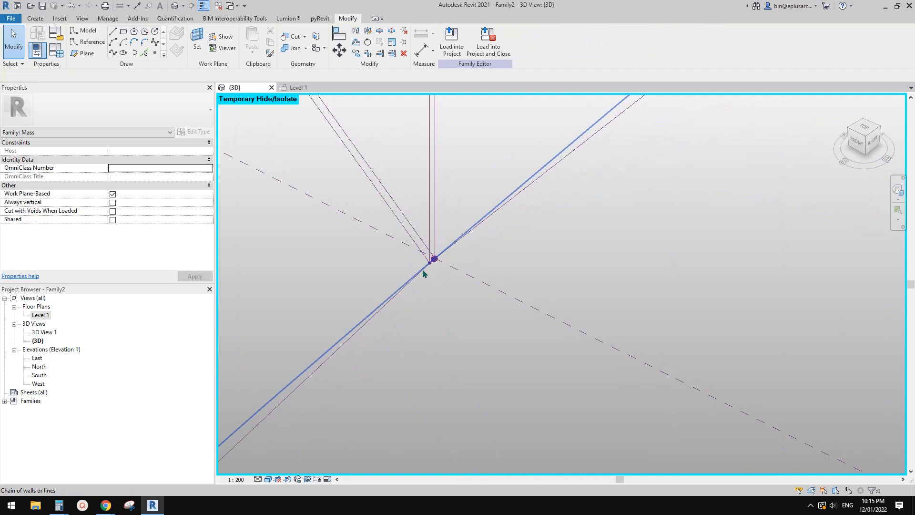
left_click(446, 260)
left_click(518, 323)
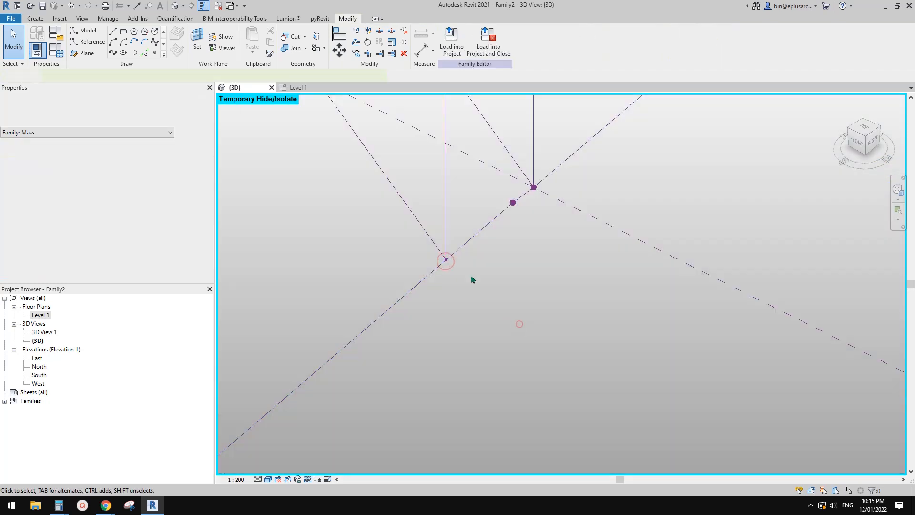
left_click(447, 261)
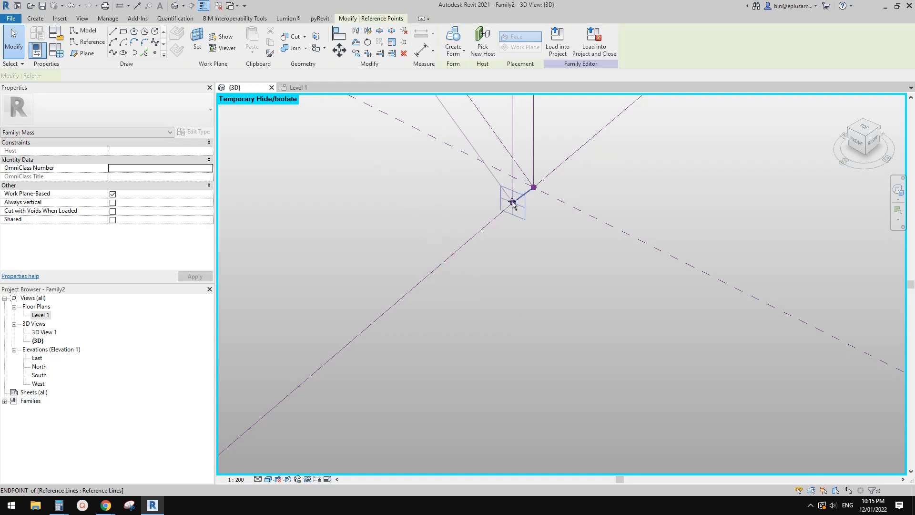
left_click_drag(513, 202, 512, 201)
scroll(502, 296, "down", 7)
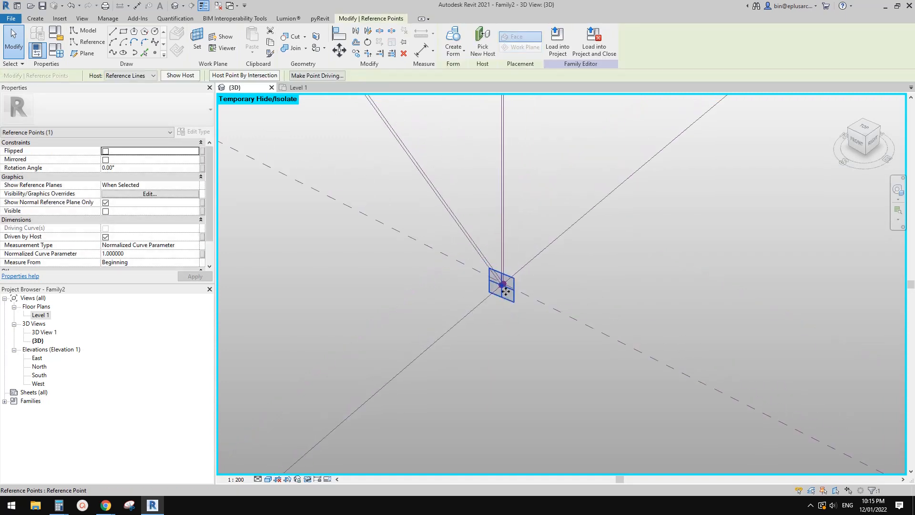
scroll(506, 291, "down", 5)
middle_click_drag(505, 304, 448, 272)
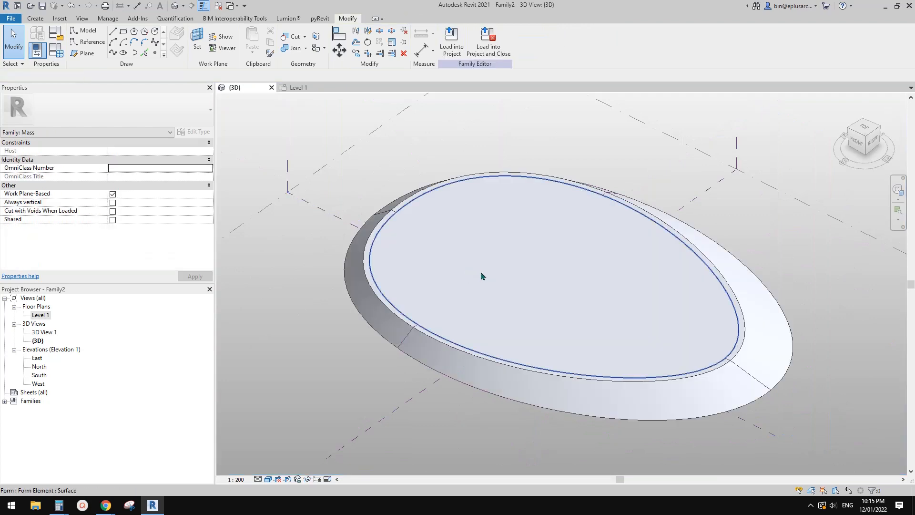
Join the central solid with the surrounding ring form into one geometry
middle_click_drag(482, 275, 552, 391, "shift")
middle_click_drag(428, 323, 431, 337)
scroll(392, 261, "up", 1)
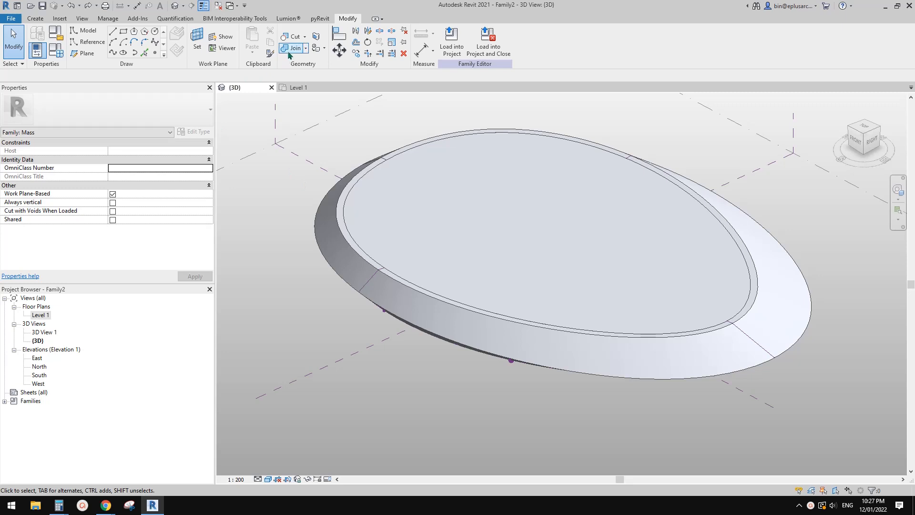
left_click(404, 230)
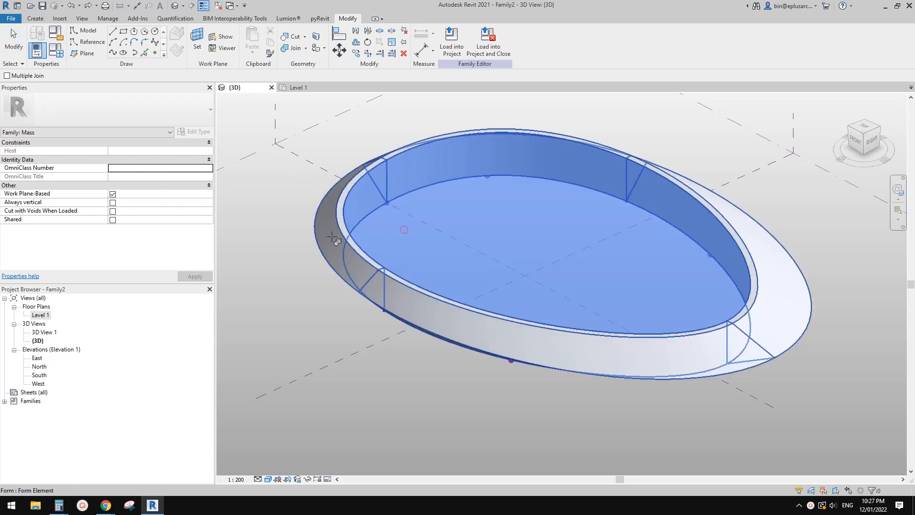
left_click(333, 237)
key("Escape")
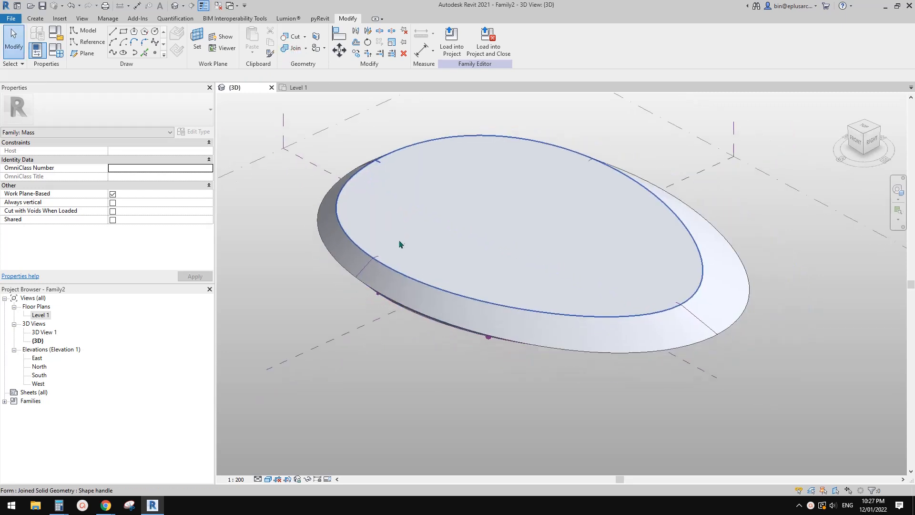
Examine the joined mass from above, from below and along its sides, checking the tapered rim and the underside
middle_click_drag(401, 249, 620, 86, "shift")
middle_click_drag(553, 281, 538, 243, "shift")
left_click(557, 211)
scroll(535, 265, "up", 3)
left_click(742, 349)
middle_click_drag(744, 348, 746, 392, "shift")
middle_click_drag(656, 333, 690, 351, "shift")
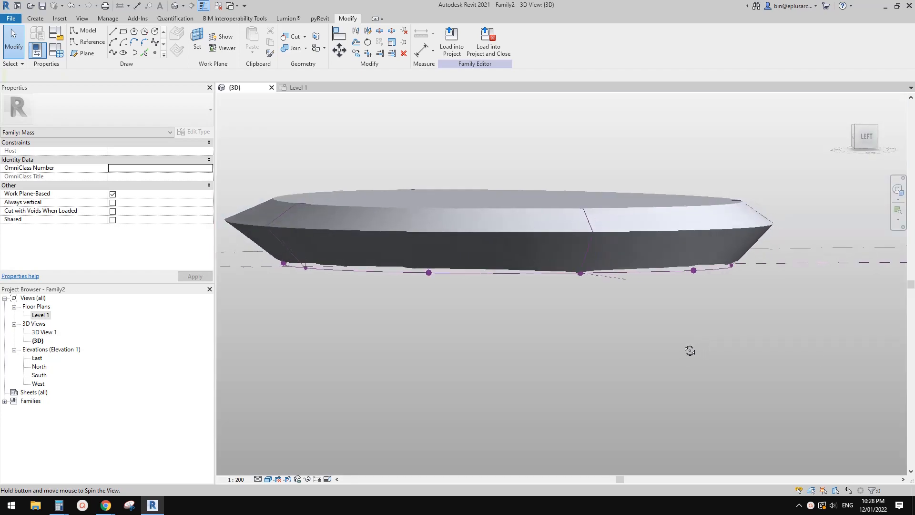
left_click(654, 258)
middle_click_drag(650, 249, 715, 153, "shift")
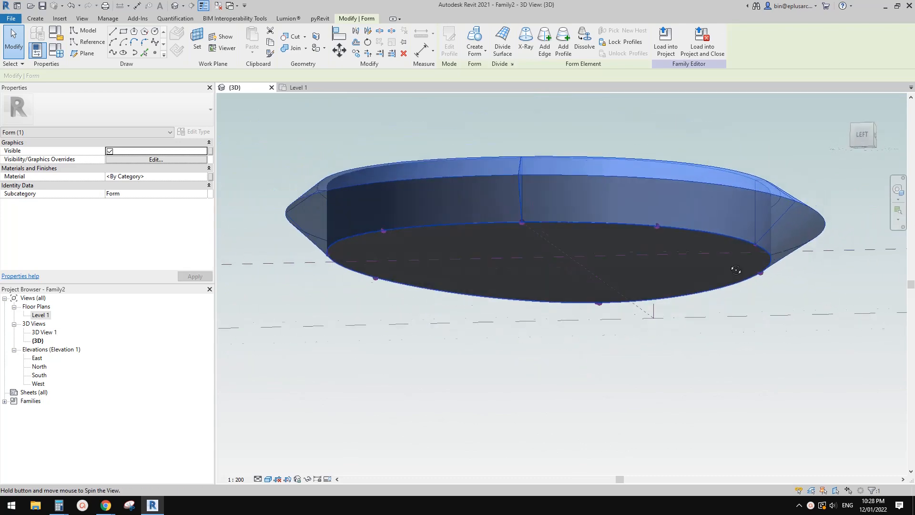
left_click(770, 143)
middle_click_drag(745, 198, 535, 247, "shift")
scroll(550, 300, "up", 5)
scroll(541, 288, "down", 6)
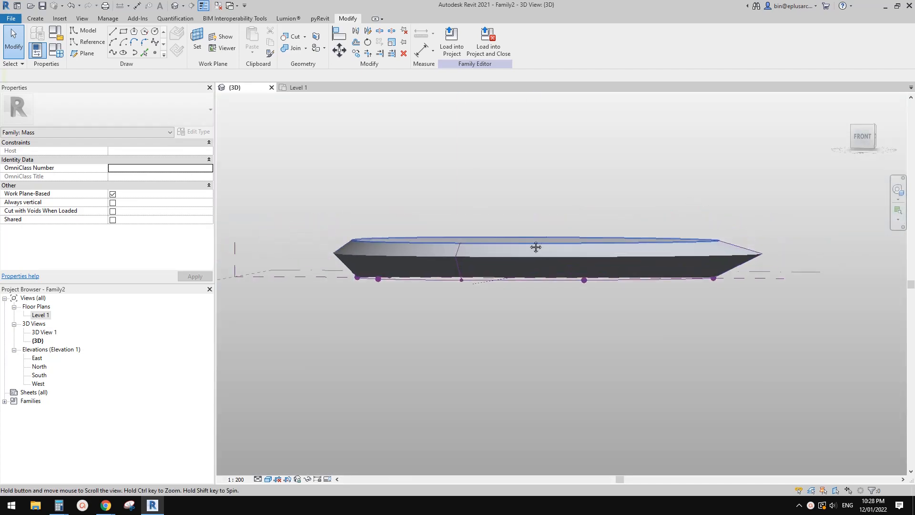
scroll(459, 256, "down", 1)
scroll(460, 256, "up", 2)
middle_click_drag(483, 269, 457, 266)
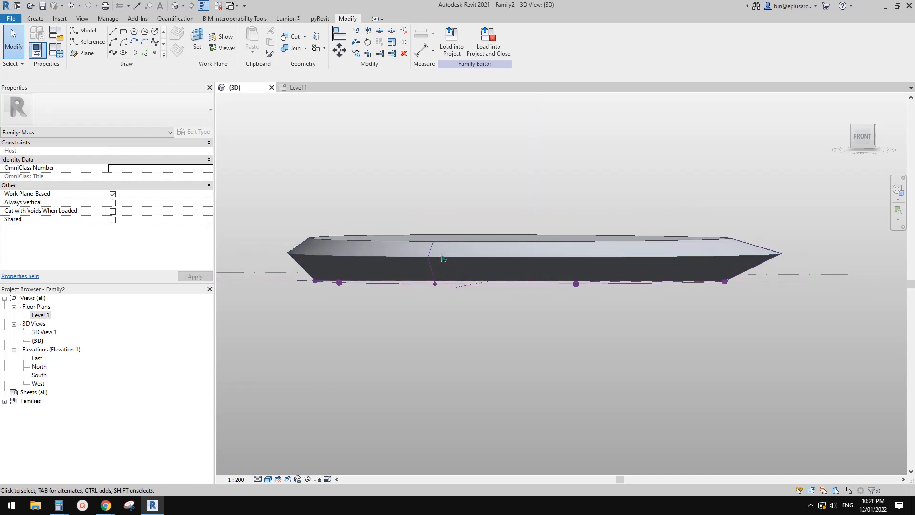
Temporarily isolate the reference lines in the 3D view to expose the profiles without the solid forms
middle_click_drag(455, 271, 541, 269, "shift")
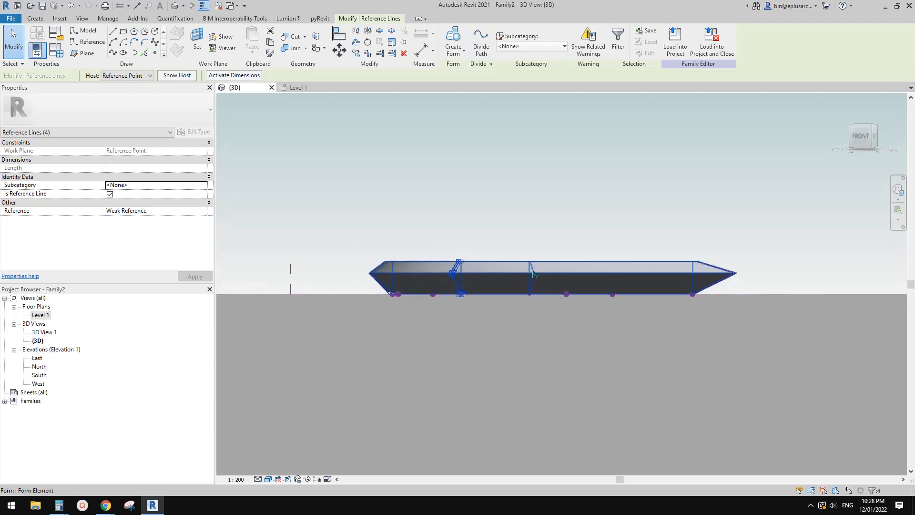
key("c")
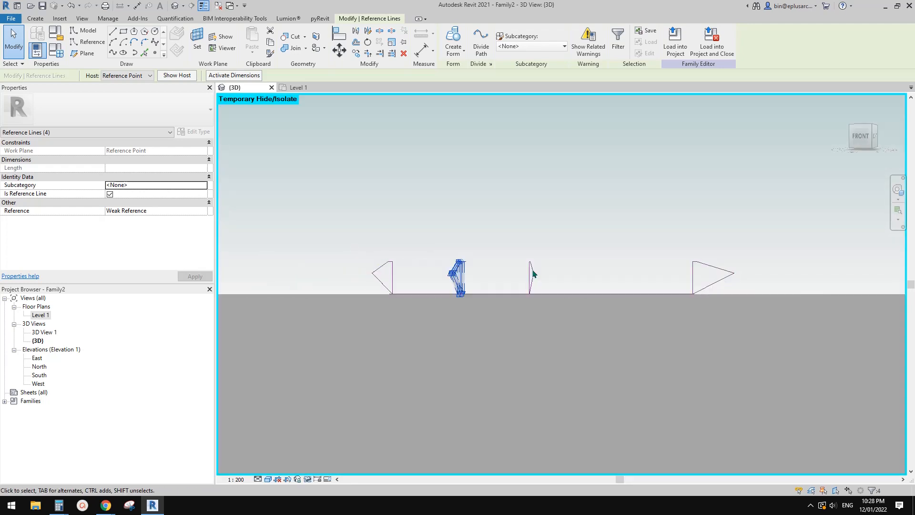
middle_click_drag(529, 252, 501, 287, "shift")
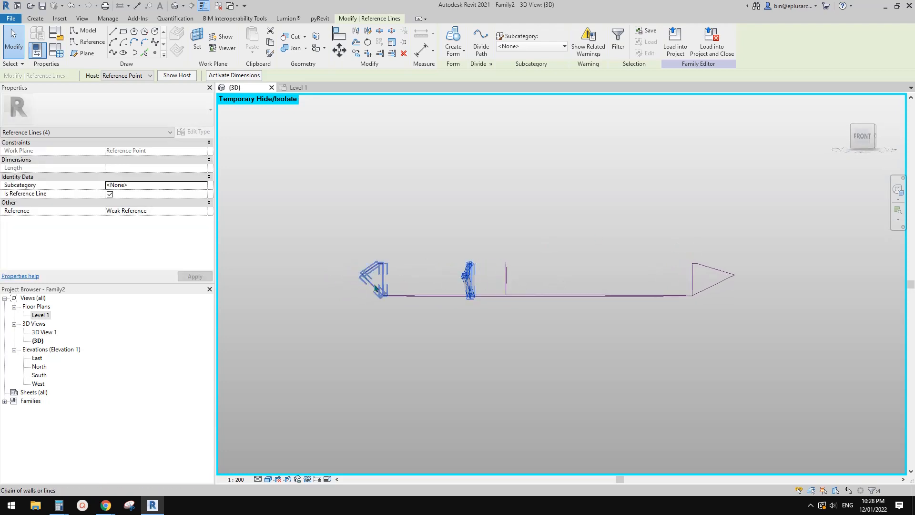
Raise the upper reference lines of all the profiles together in the front view, then restore the temporarily hidden elements
left_click(862, 138)
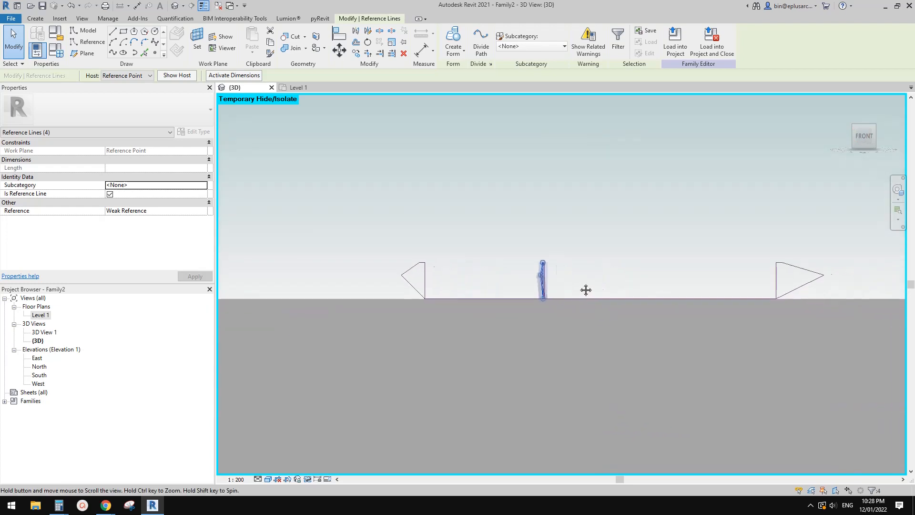
middle_click_drag(586, 290, 547, 285)
left_click_drag(335, 237, 810, 289)
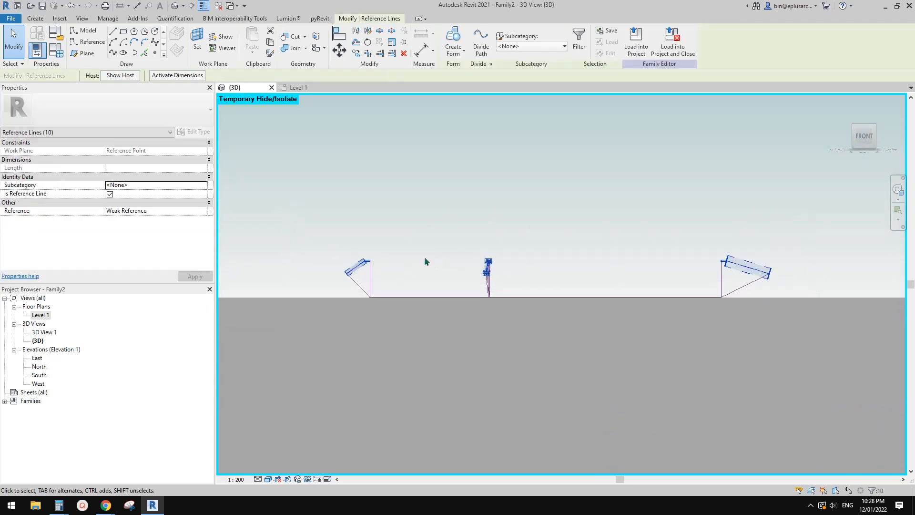
left_click(489, 264)
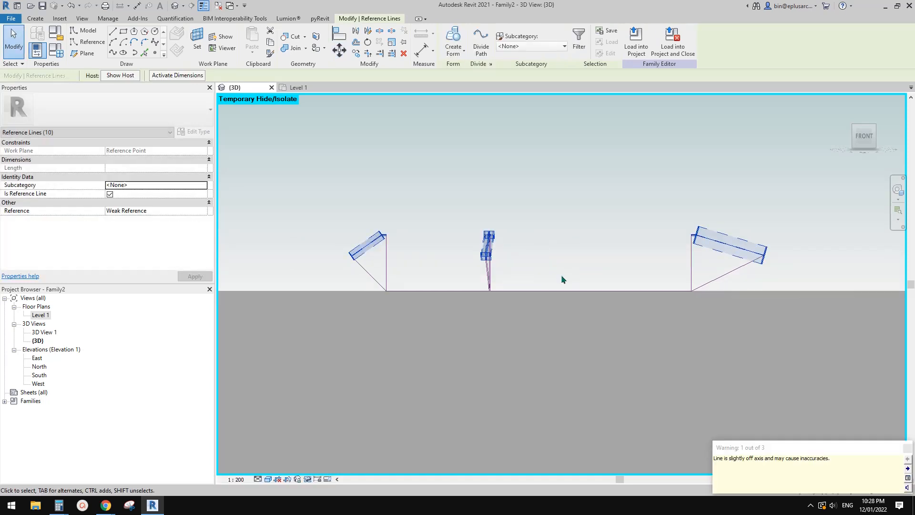
middle_click_drag(562, 277, 439, 287, "shift")
key("r")
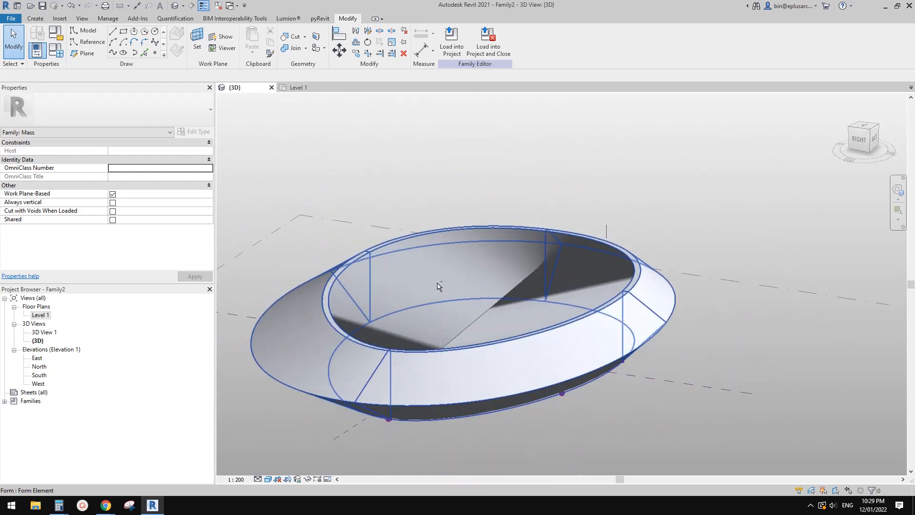
Raise the central solid's top face above the ring form's rim, to a positive offset of about 16008
left_click(387, 246)
left_click(309, 305)
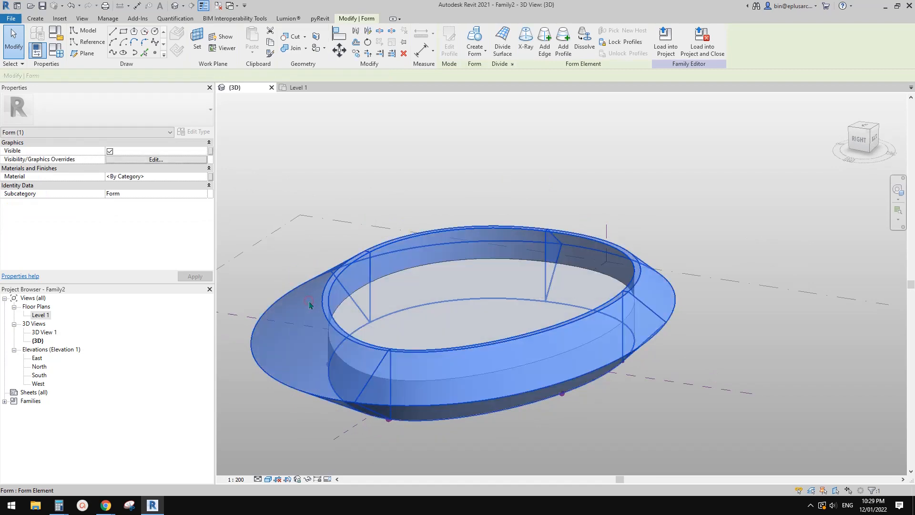
middle_click_drag(309, 305, 639, 316, "shift")
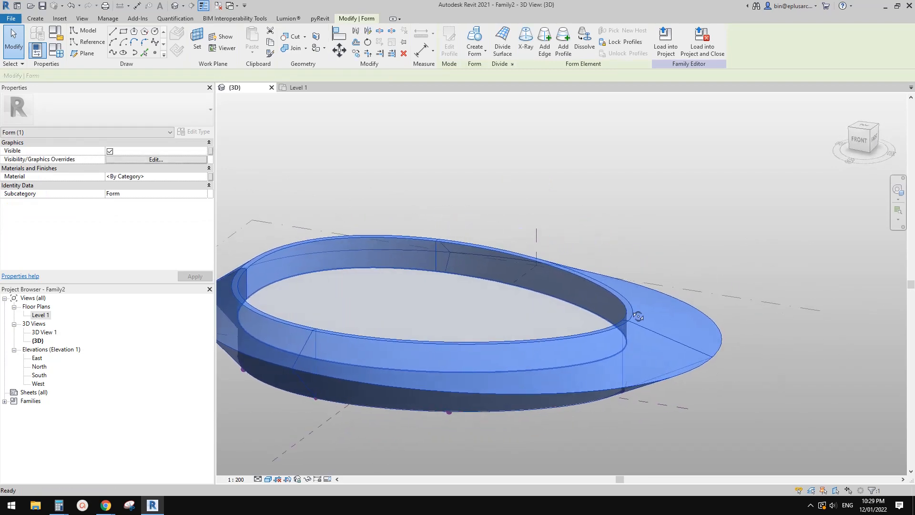
left_click(499, 305)
middle_click_drag(478, 315, 436, 312, "shift")
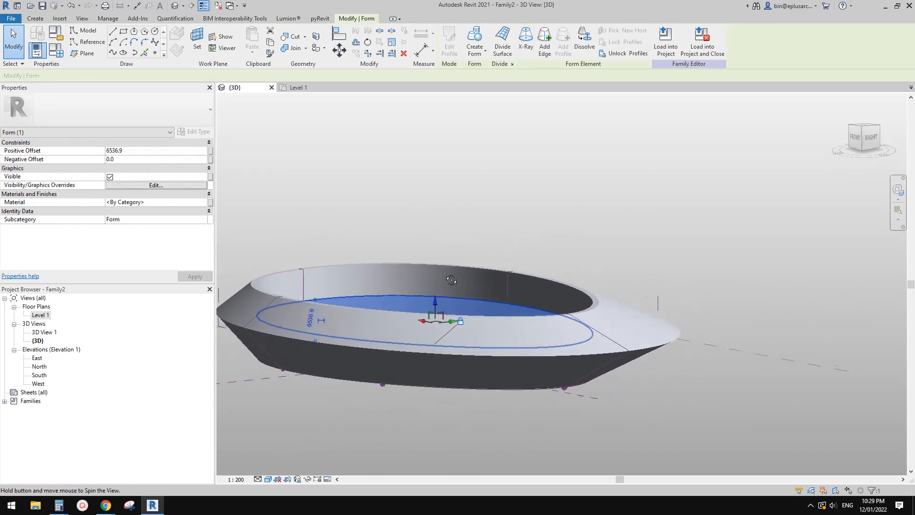
left_click_drag(442, 261, 444, 262)
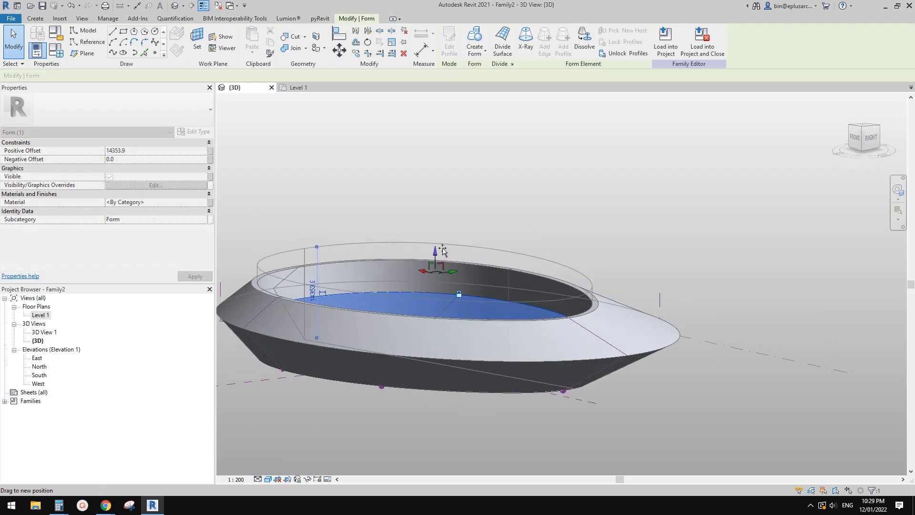
middle_click_drag(446, 266, 432, 267, "shift")
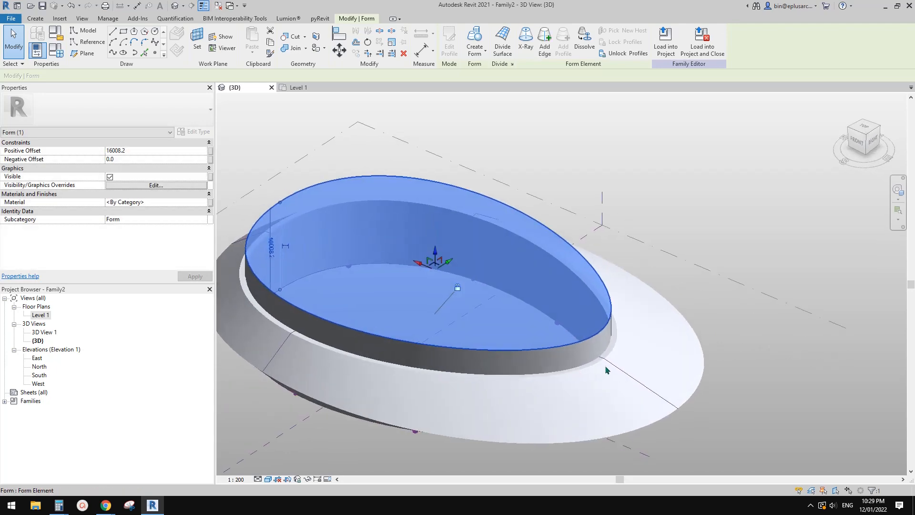
Align the central solid's top face with the raised flat rim of the ring form
scroll(620, 339, "up", 5)
key("a")
key("l")
left_click(639, 296)
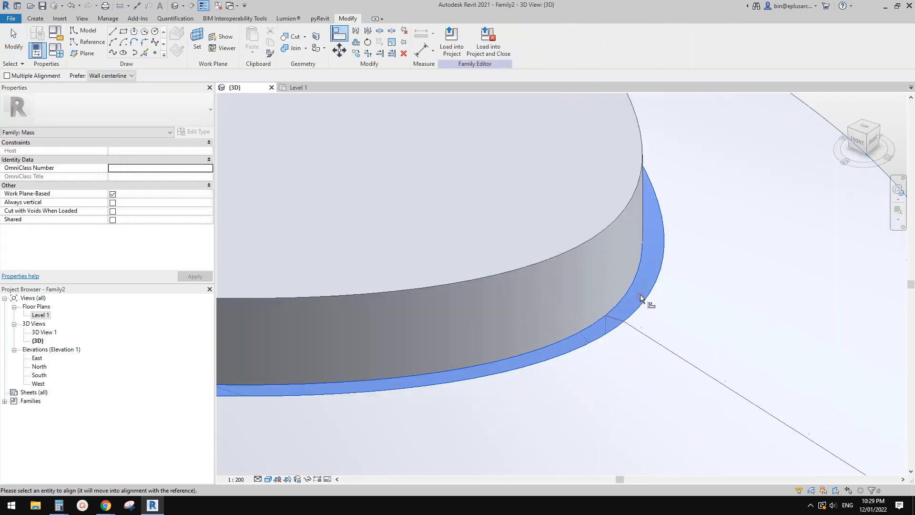
scroll(639, 296, "down", 1)
left_click(595, 206)
scroll(597, 244, "down", 3)
middle_click_drag(594, 288, 594, 229, "shift")
key("Escape")
middle_click_drag(654, 299, 271, 445, "shift")
Switch to the browser's Shanghai Astronomy Museum image results and open the Dezeen side-view photo for comparison
mouse_move(106, 507)
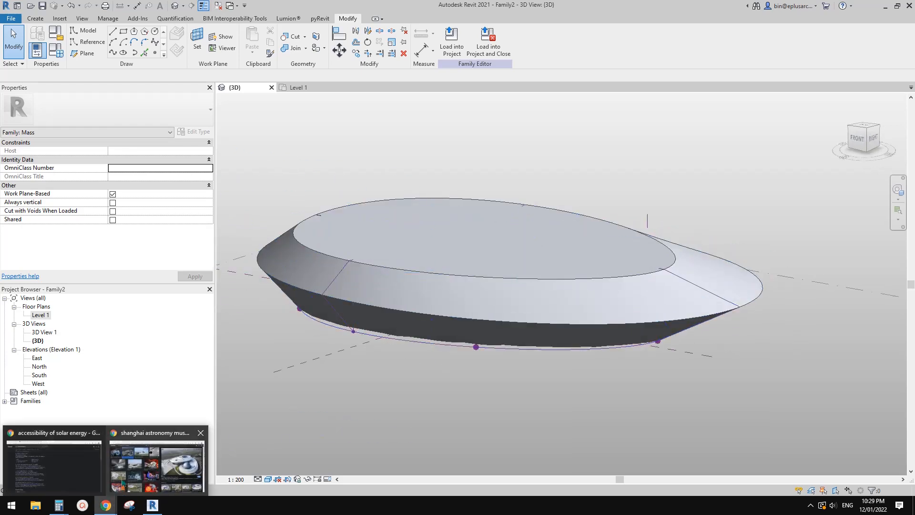
left_click(136, 474)
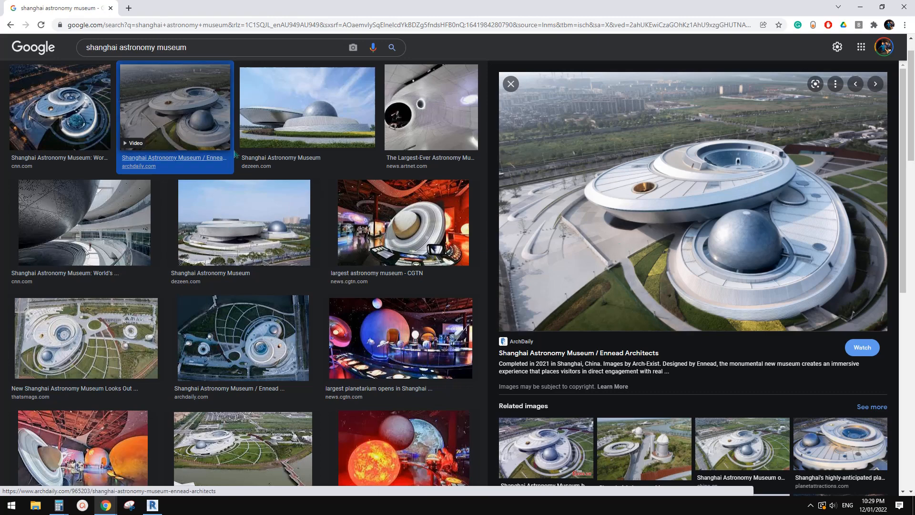
left_click(271, 122)
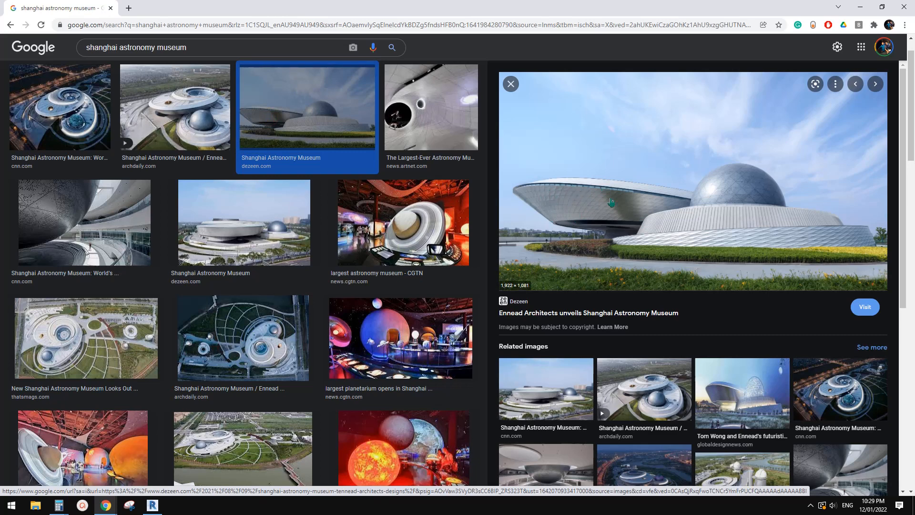
Switch back to Revit and examine the joined mass's sloped underside, selecting the geometry there to check it
left_click(152, 505)
middle_click_drag(574, 320, 555, 176, "shift")
scroll(556, 260, "up", 3)
middle_click_drag(560, 282, 596, 233, "shift")
middle_click_drag(564, 297, 640, 265, "shift")
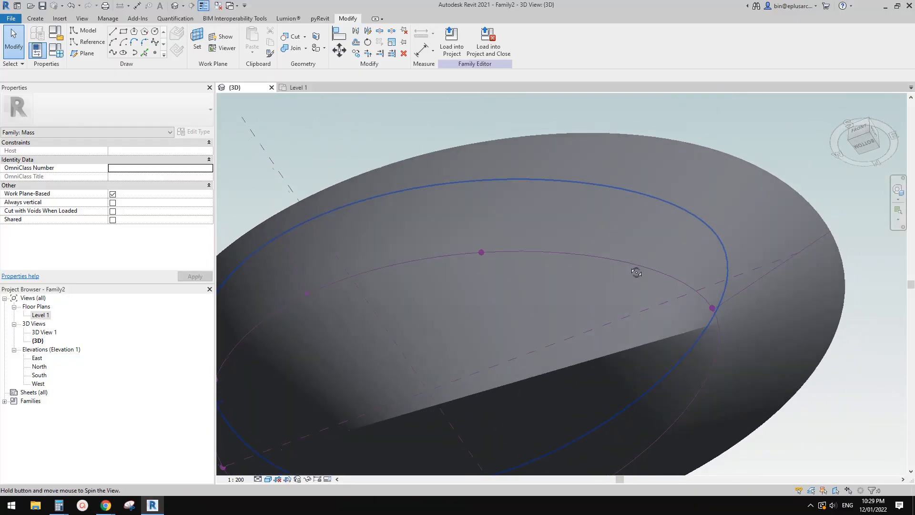
key("Tab")
scroll(656, 219, "down", 3)
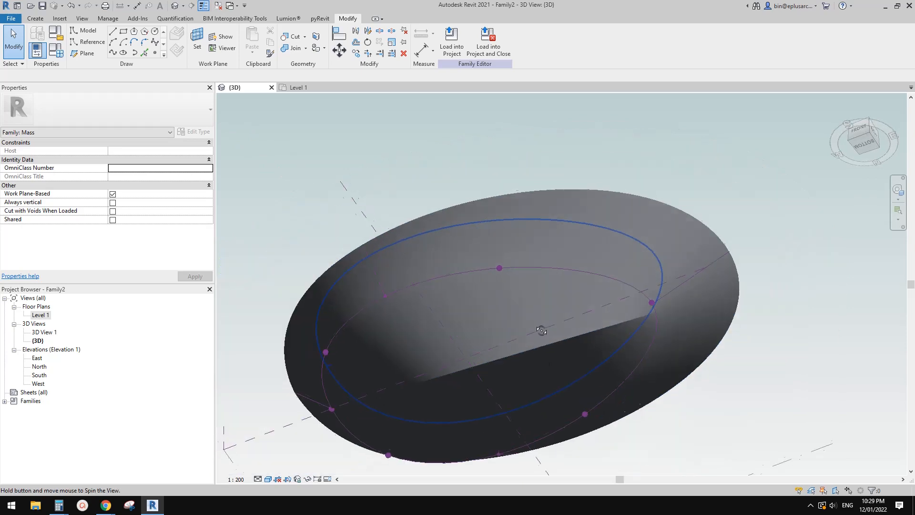
middle_click_drag(539, 327, 631, 260, "shift")
scroll(636, 328, "up", 1)
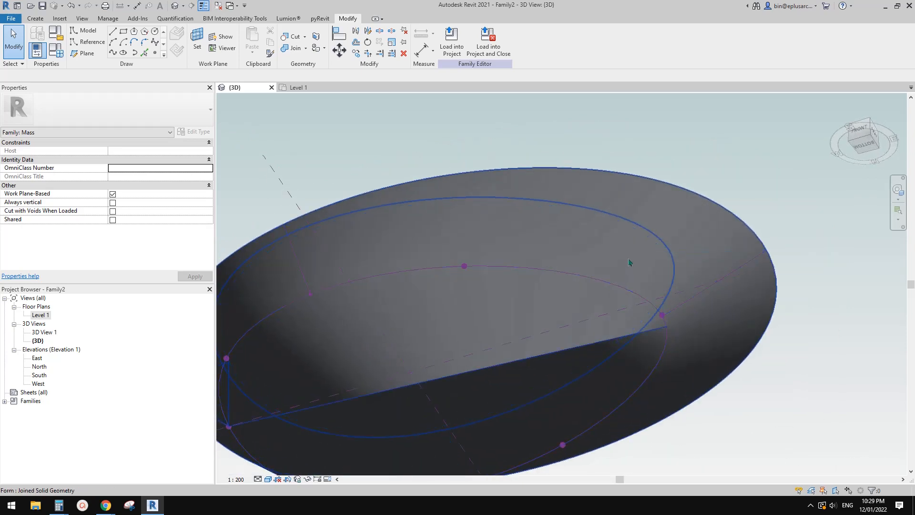
key("Tab")
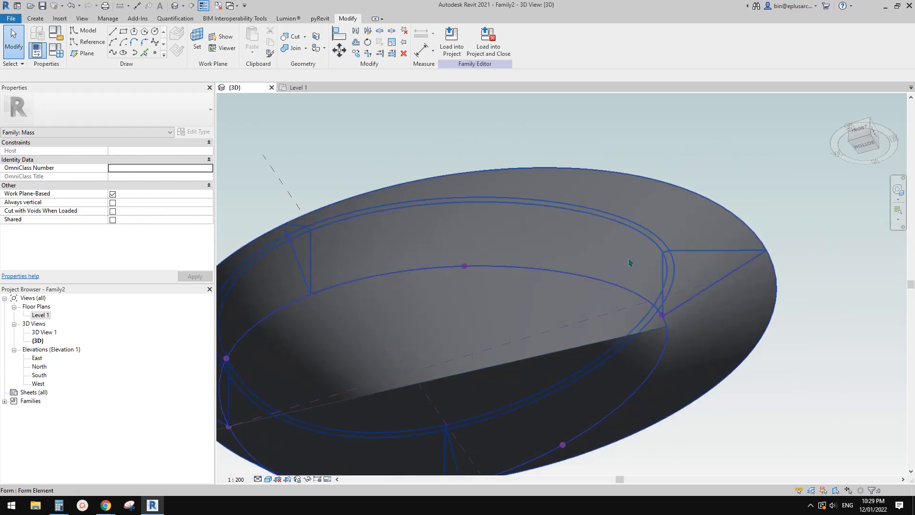
left_click(631, 262)
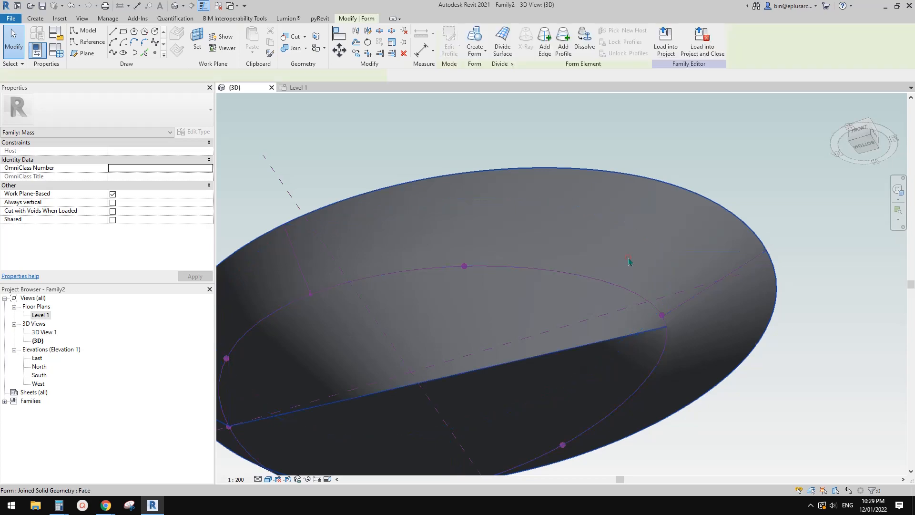
scroll(620, 280, "down", 2)
middle_click_drag(619, 280, 729, 374, "shift")
middle_click_drag(730, 374, 454, 281)
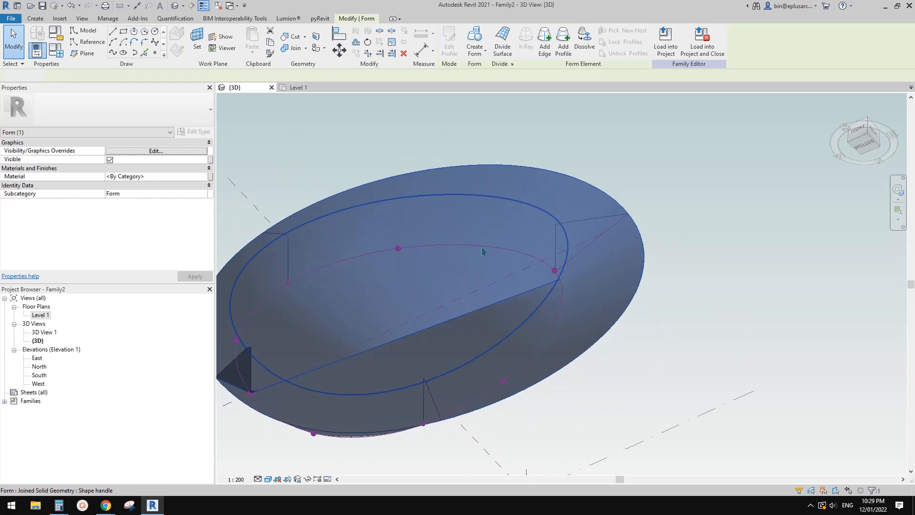
key("Escape")
Select the joined geometry and its ring form in turn to check how the bottom faces meet
middle_click_drag(568, 340, 575, 392, "shift")
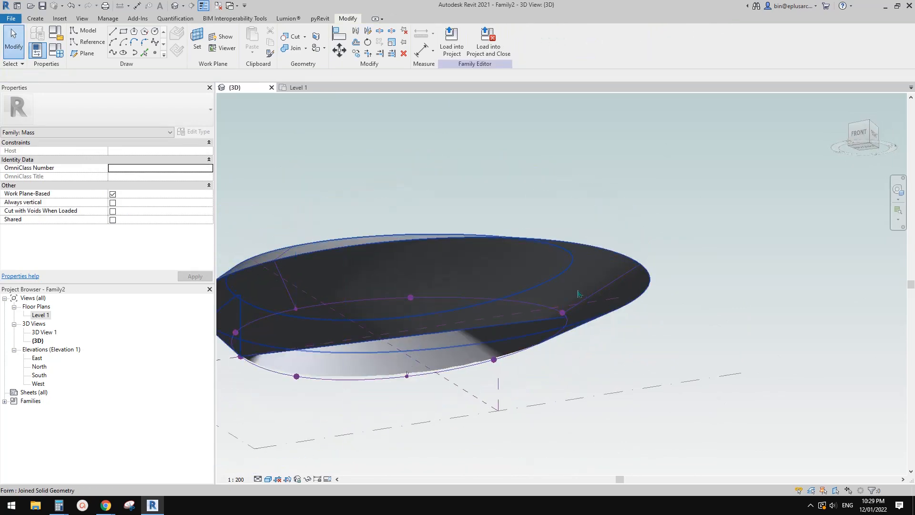
left_click(579, 294)
middle_click_drag(578, 295, 715, 344, "shift")
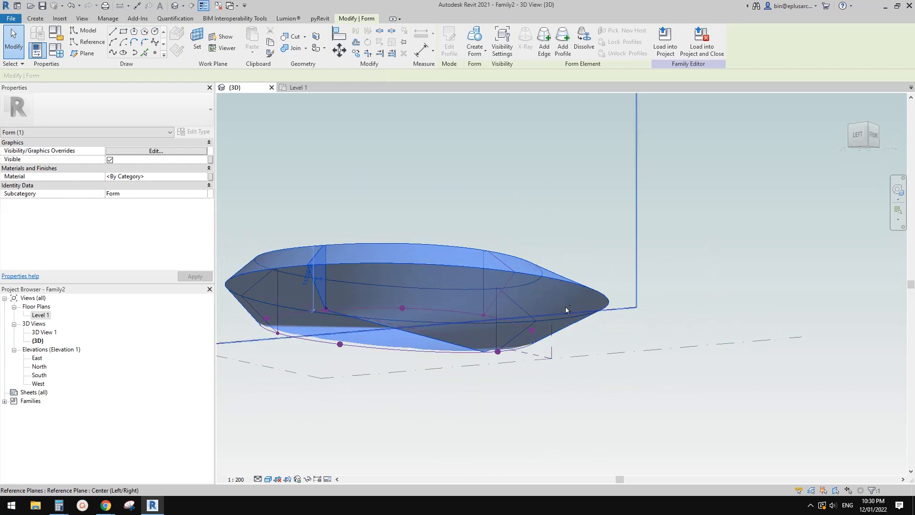
middle_click_drag(566, 311, 575, 300, "shift")
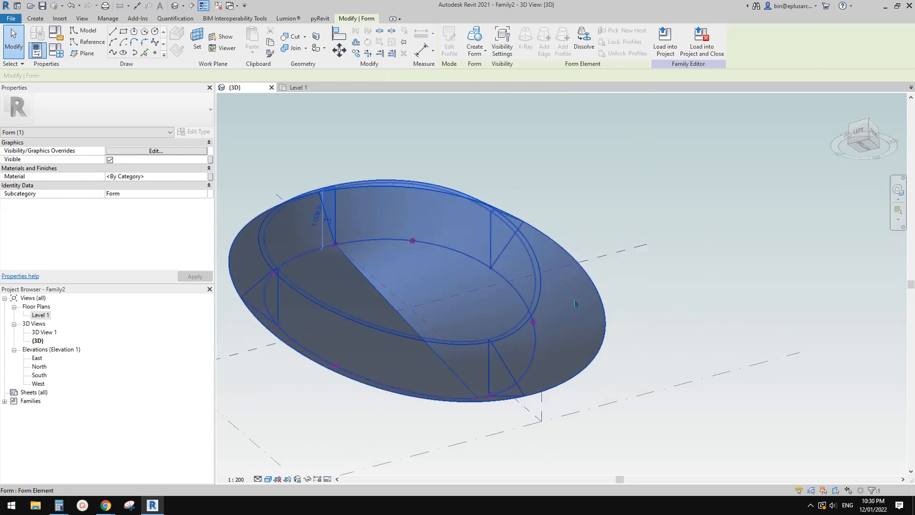
key("Tab")
left_click(575, 303)
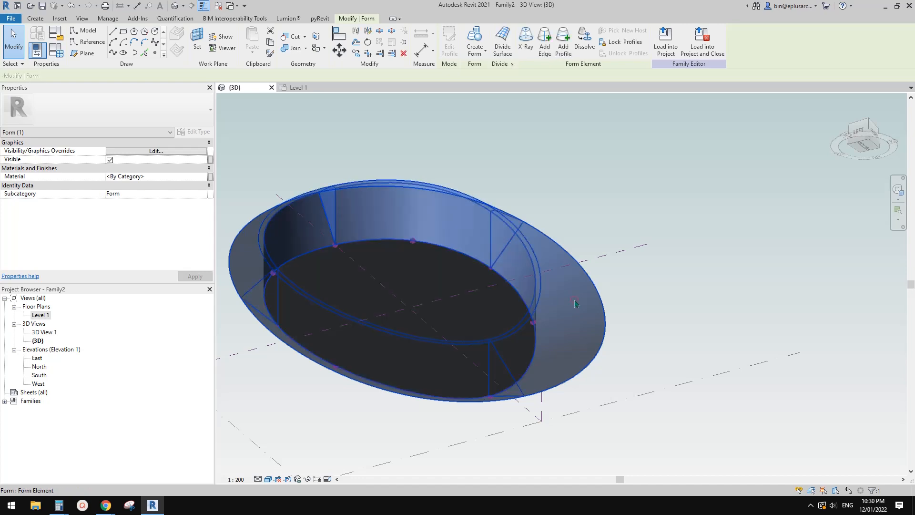
middle_click_drag(576, 303, 576, 356, "shift")
left_click(667, 343)
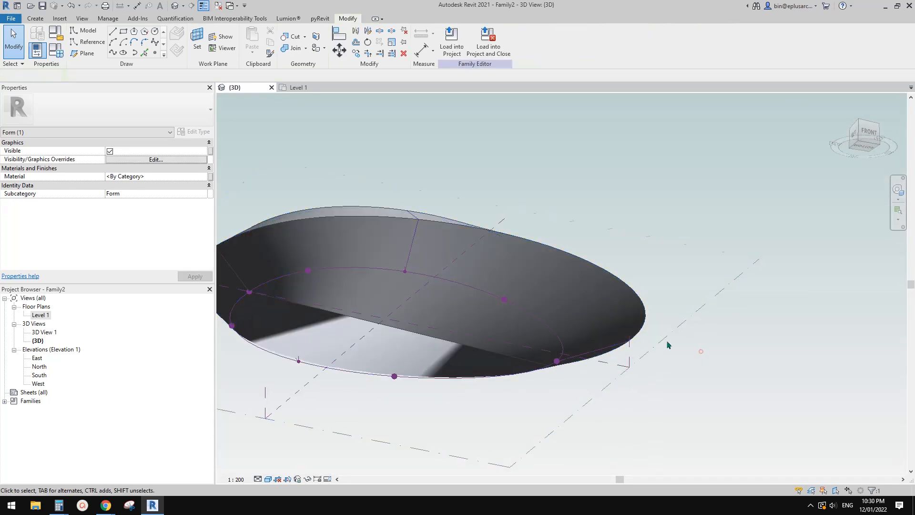
Unjoin the central solid from the surrounding ring form to restore the underside
middle_click_drag(668, 348, 592, 434, "shift")
middle_click_drag(589, 386, 556, 308, "shift")
middle_click_drag(400, 221, 422, 244, "shift")
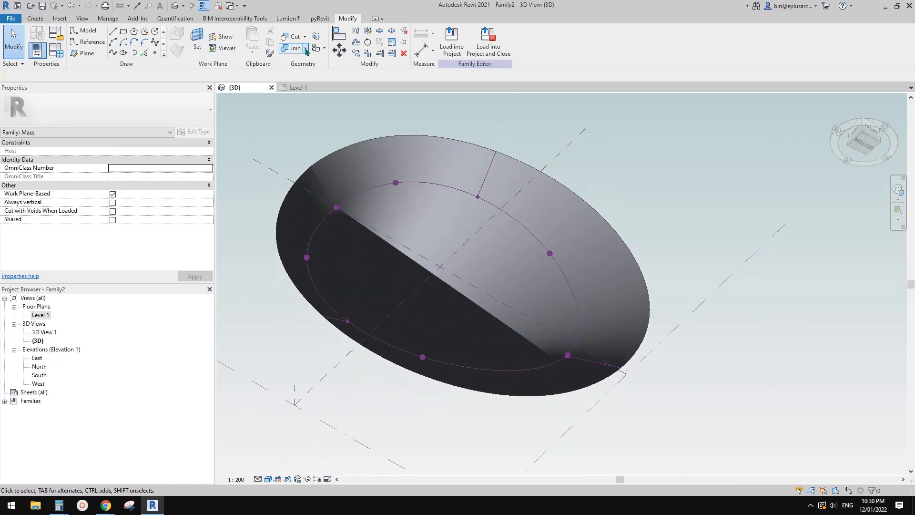
left_click(322, 84)
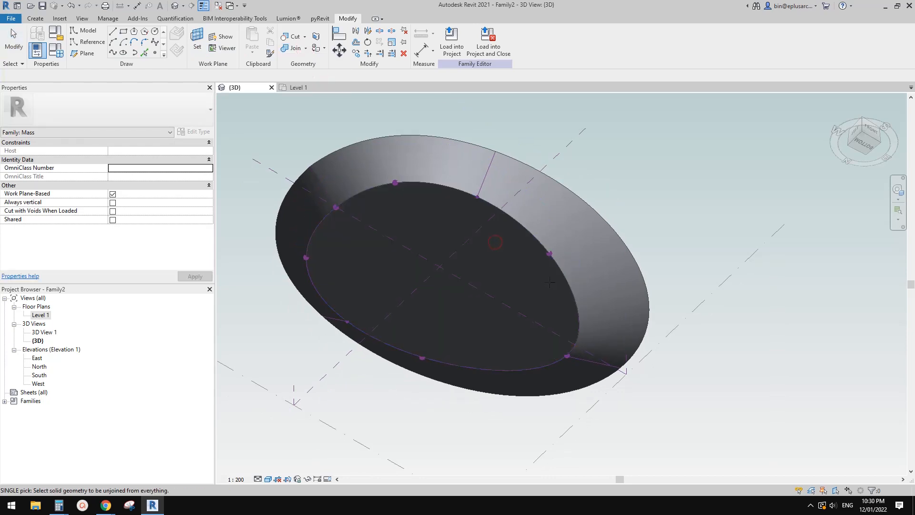
Examine the seam between the unjoined central solid and the ring form's flat top rim
middle_click_drag(551, 320, 520, 424, "shift")
middle_click_drag(494, 331, 522, 376, "shift")
scroll(580, 262, "up", 3)
middle_click_drag(579, 262, 565, 308)
scroll(557, 242, "up", 2)
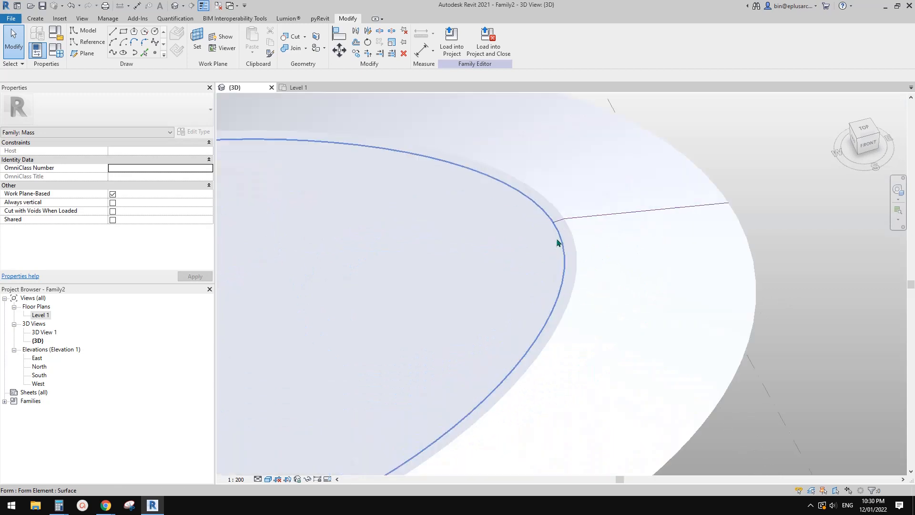
scroll(558, 243, "up", 2)
scroll(527, 227, "down", 5)
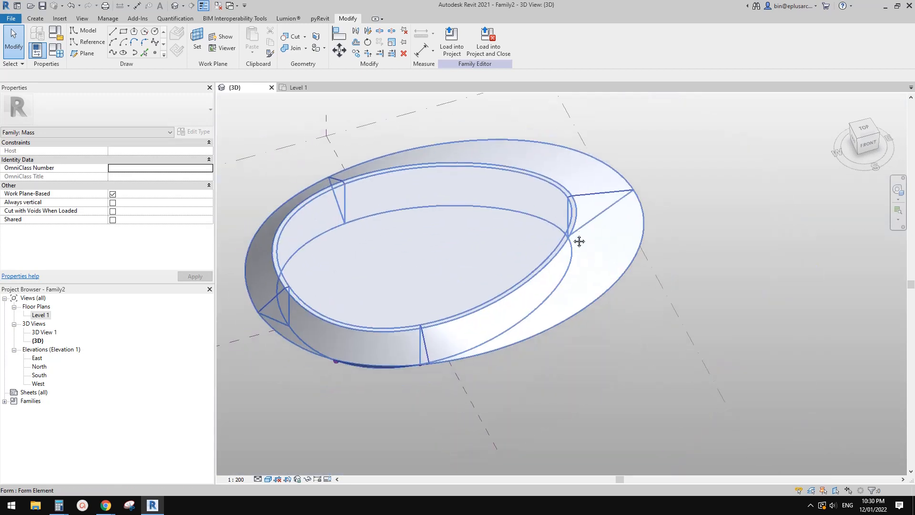
Examine the ring's rim, then switch to Chrome and open the ArchDaily aerial photo of the Shanghai Astronomy Museum
middle_click_drag(579, 242, 609, 277, "shift")
scroll(579, 215, "up", 2)
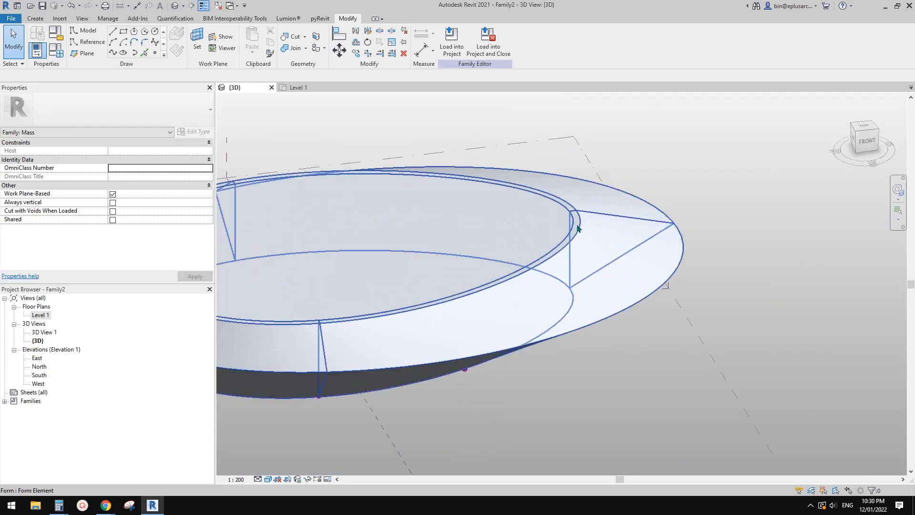
middle_click_drag(577, 229, 597, 232)
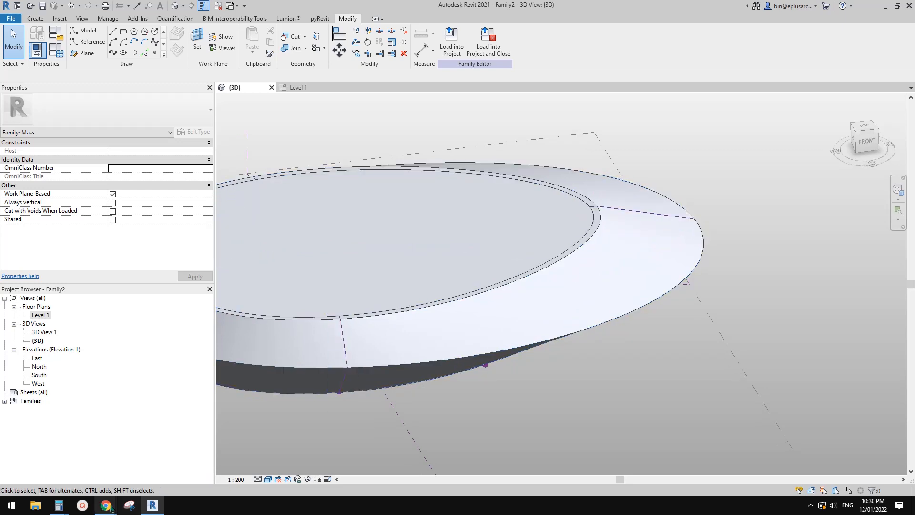
mouse_move(109, 506)
left_click(167, 465)
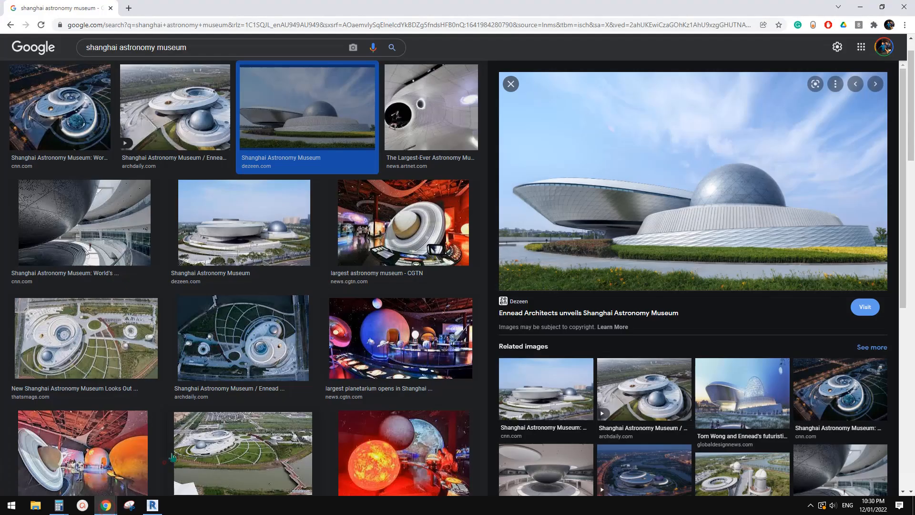
left_click(210, 116)
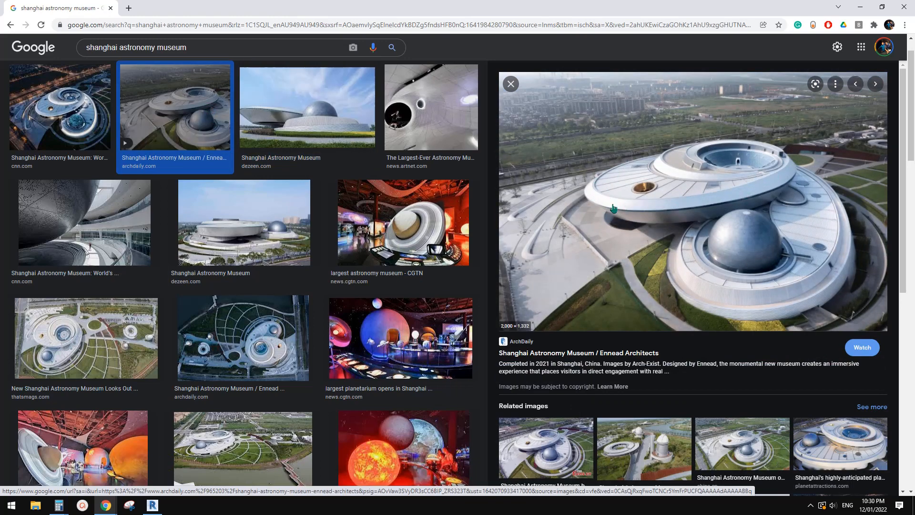
Switch back to Revit and divide the ring form's sloped underside surface with a U grid number of 50 and V grid number of 10
left_click(152, 506)
middle_click_drag(506, 228, 530, 124, "shift")
mouse_move(557, 271)
middle_mouse_down("shift")
mouse_move(568, 242)
mouse_move(635, 298)
mouse_move(647, 290)
mouse_move(591, 259)
mouse_move(419, 409)
mouse_move(705, 374)
mouse_move(575, 355)
middle_mouse_up("shift")
left_click(647, 290)
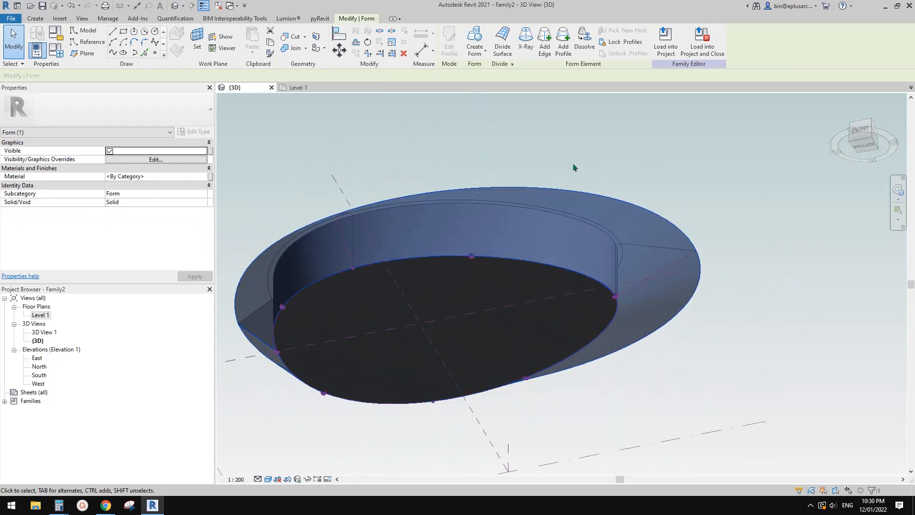
scroll(612, 275, "down", 1)
middle_click_drag(694, 354, 588, 263)
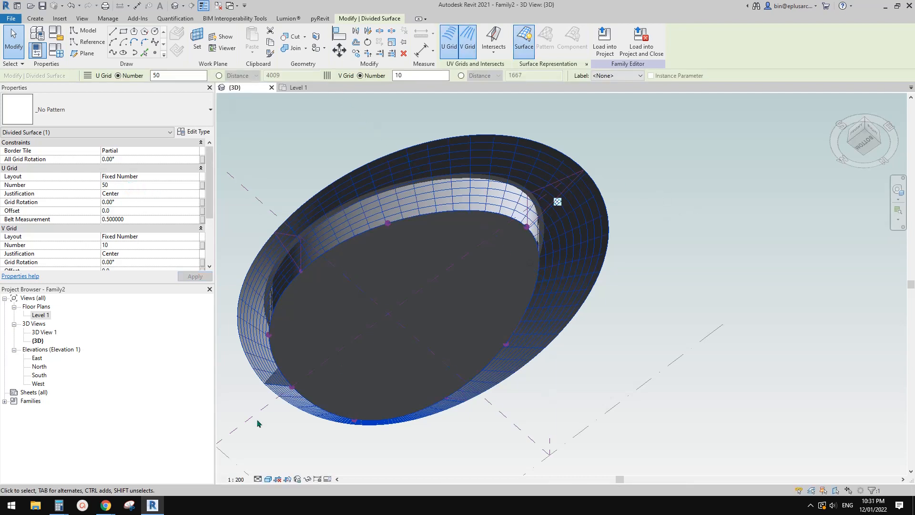
Switch to Chrome and open the Dezeen photo of the museum to study the facade panels on the cantilevered underside
mouse_move(105, 505)
left_click(200, 432)
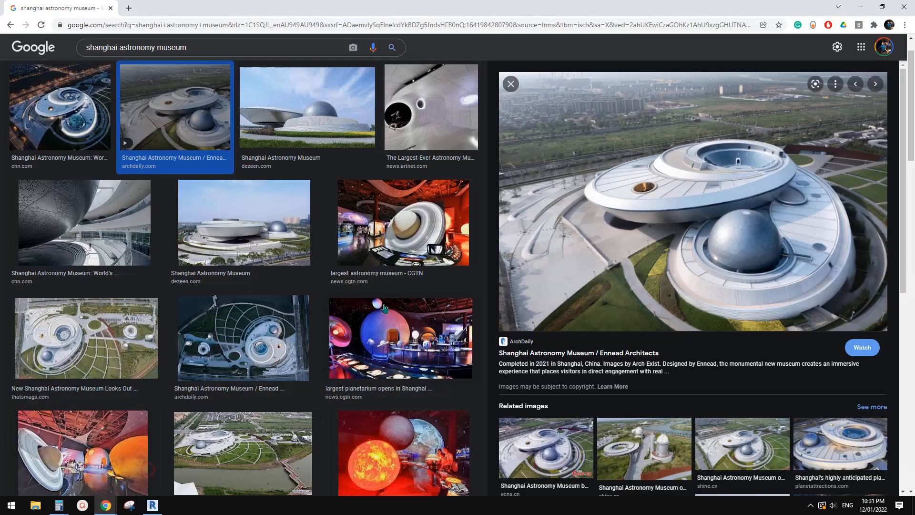
left_click(255, 135)
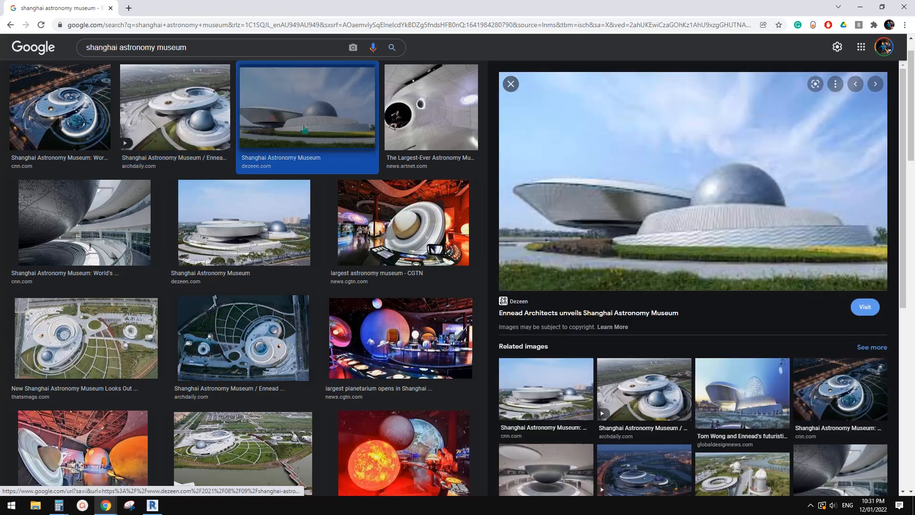
Switch back to Revit and set the divided underside surface's U grid number to 80, inspecting the grid density around the ring
left_click(153, 506)
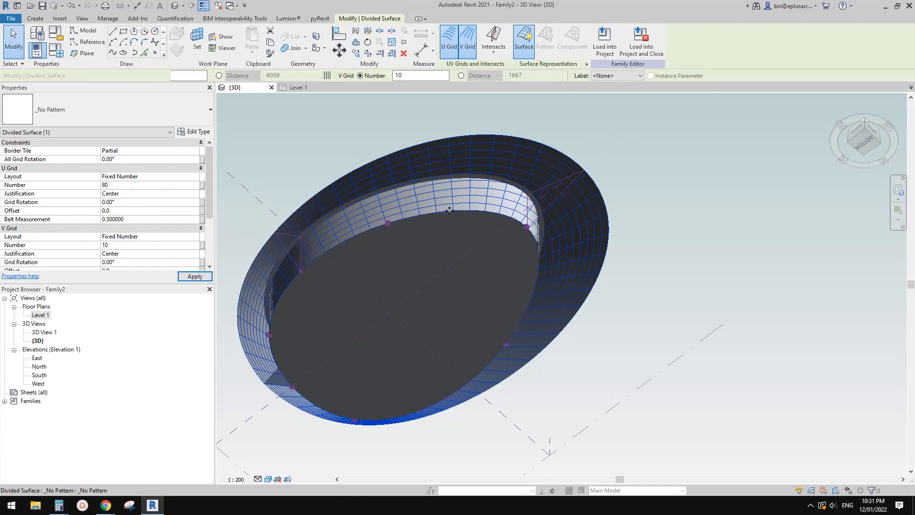
middle_click_drag(449, 210, 453, 229)
scroll(401, 187, "up", 2)
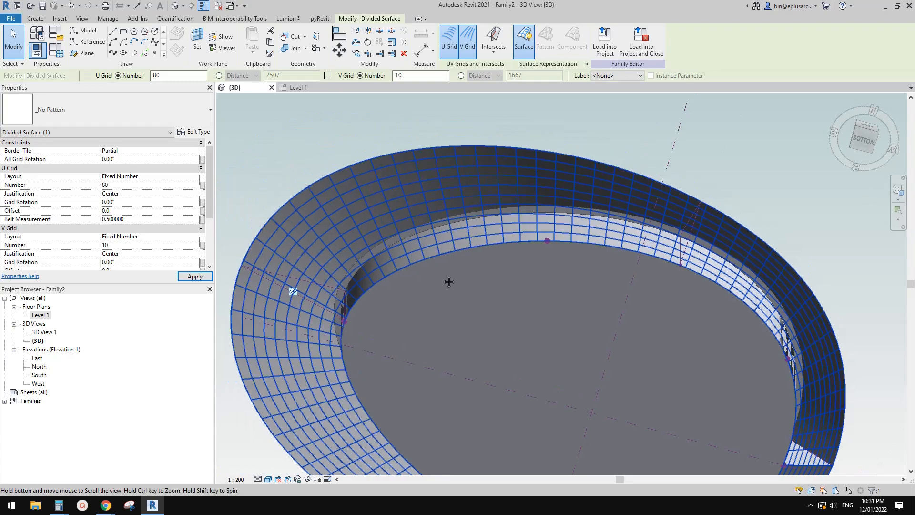
middle_click_drag(449, 281, 562, 253, "shift")
scroll(546, 250, "up", 3)
scroll(504, 288, "down", 1)
middle_click_drag(469, 251, 445, 242)
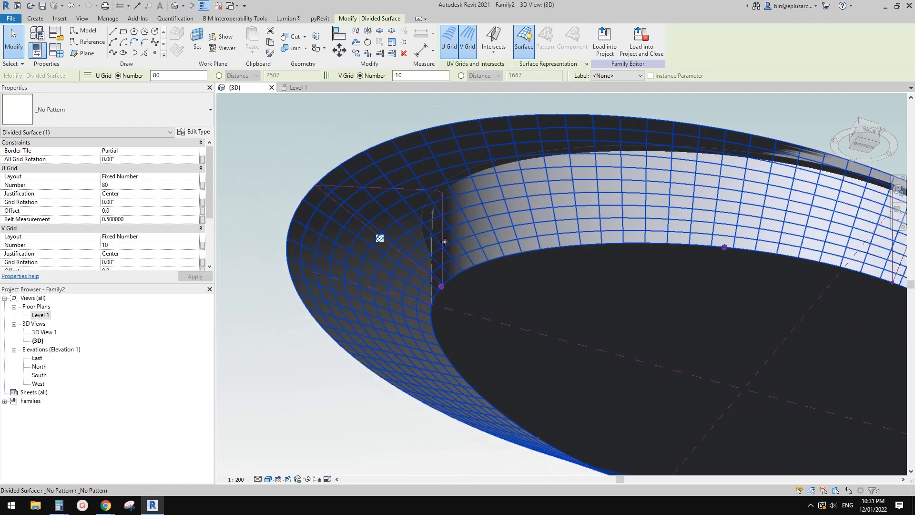
middle_click_drag(508, 219, 482, 225)
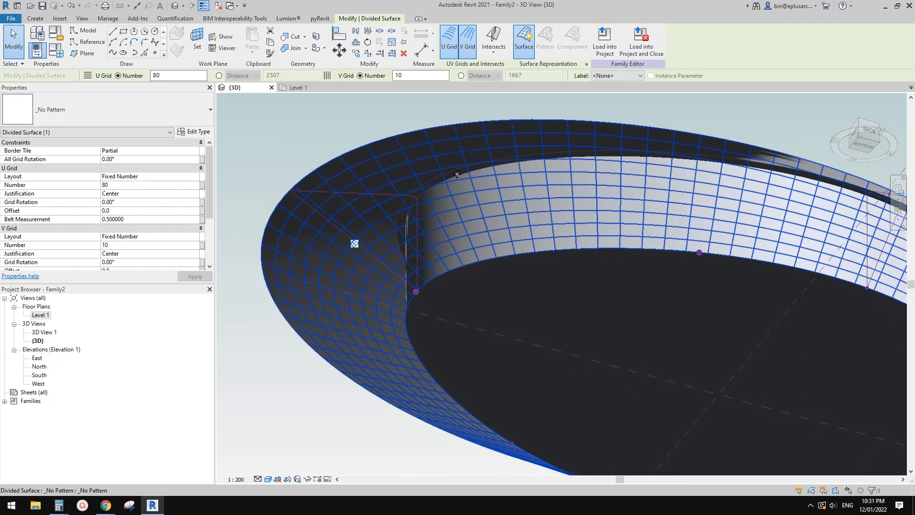
Compare the panel direction with the Dezeen photo in Chrome, and in Revit try a U grid rotation of 30° on the underside
mouse_move(105, 505)
left_click(163, 465)
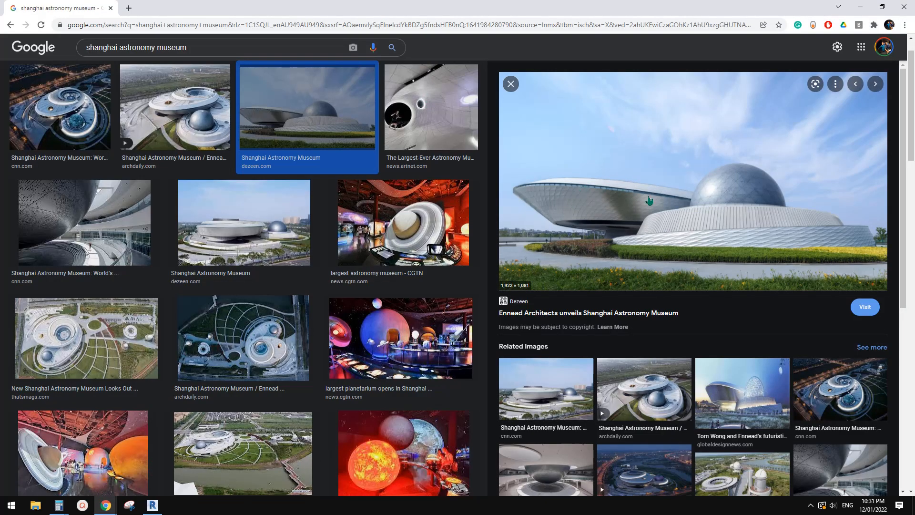
left_click(153, 505)
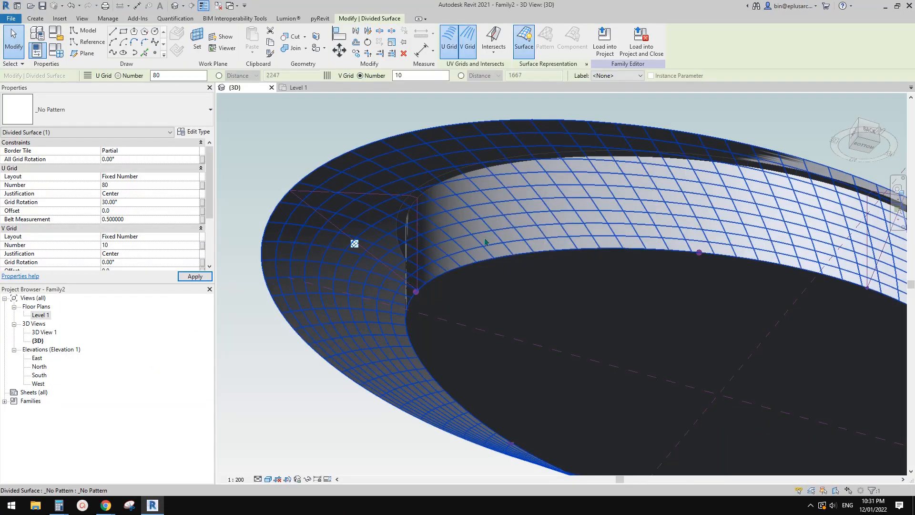
Set the divided underside surface's U grid rotation to -30° and check the slanted grid around the ring
left_click(136, 204)
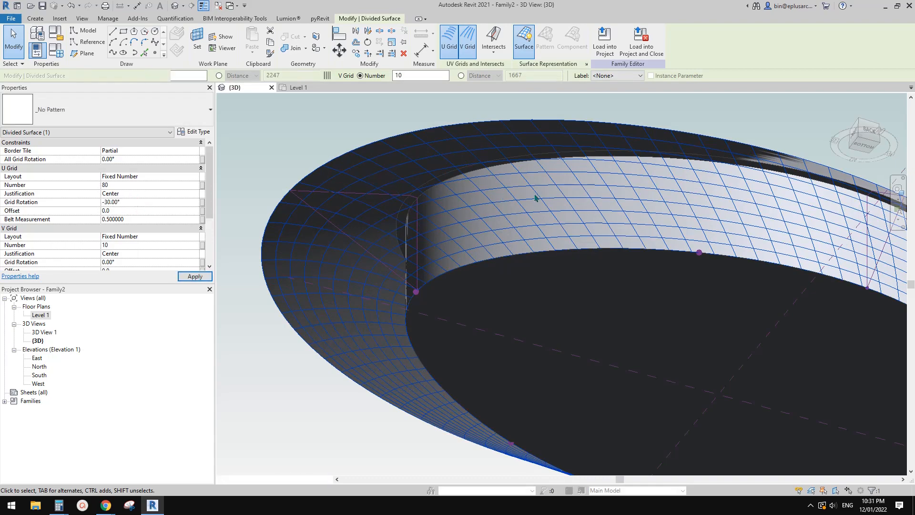
middle_click_drag(536, 198, 487, 219, "shift")
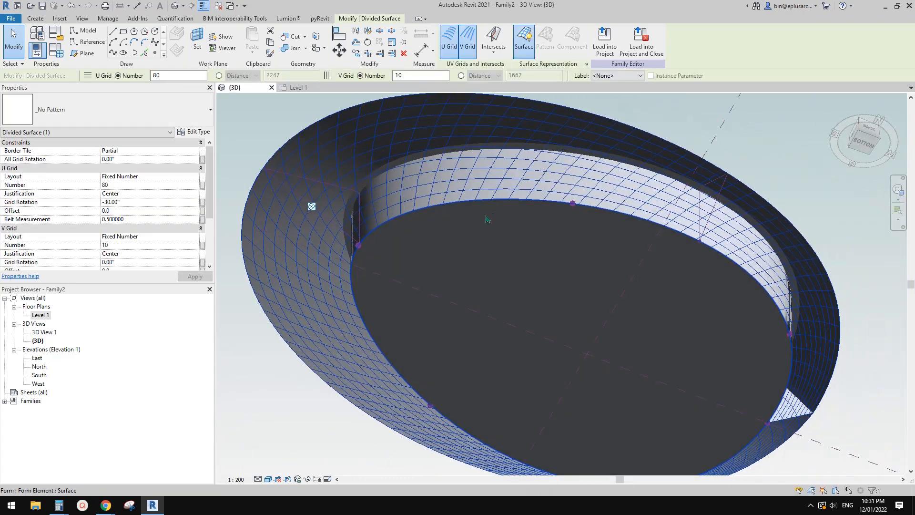
scroll(481, 223, "up", 2)
middle_click_drag(487, 233, 521, 255)
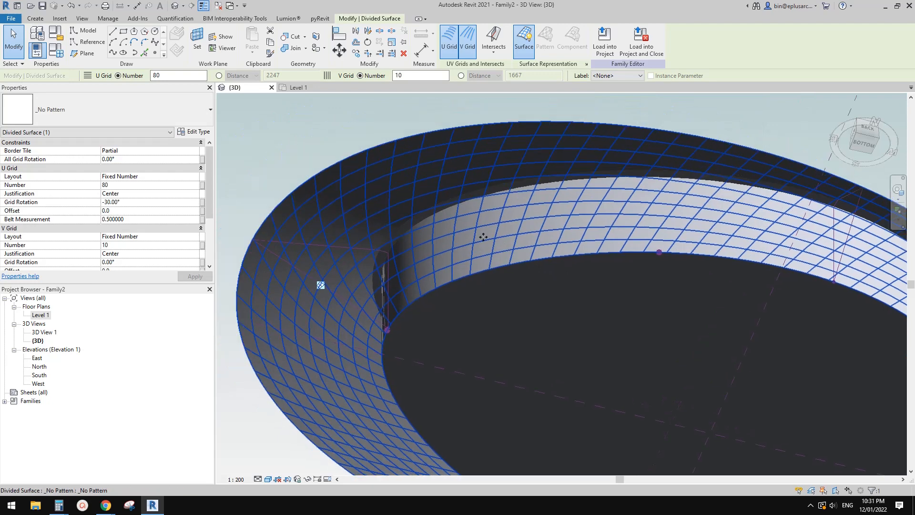
Apply the Rectangle pattern to the divided surface of the sloped ring-shaped form
scroll(468, 224, "up", 2)
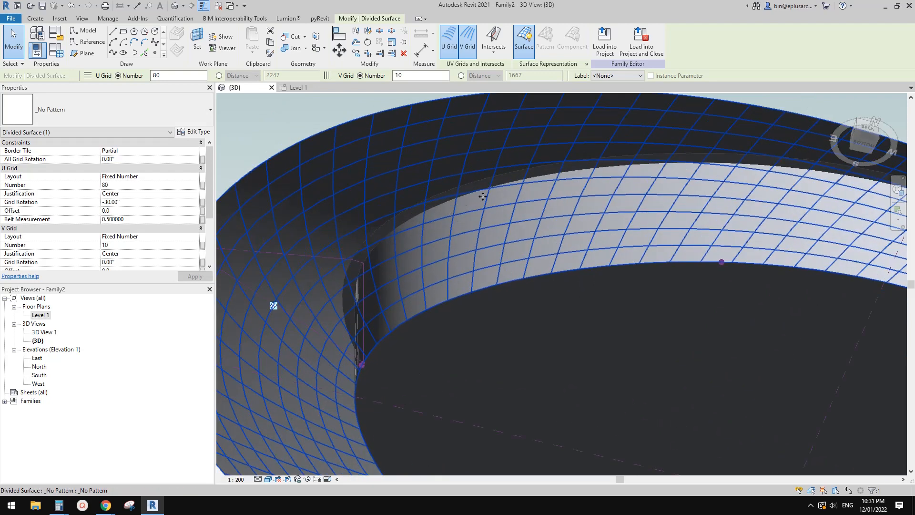
middle_click_drag(463, 209, 481, 210)
left_click(114, 111)
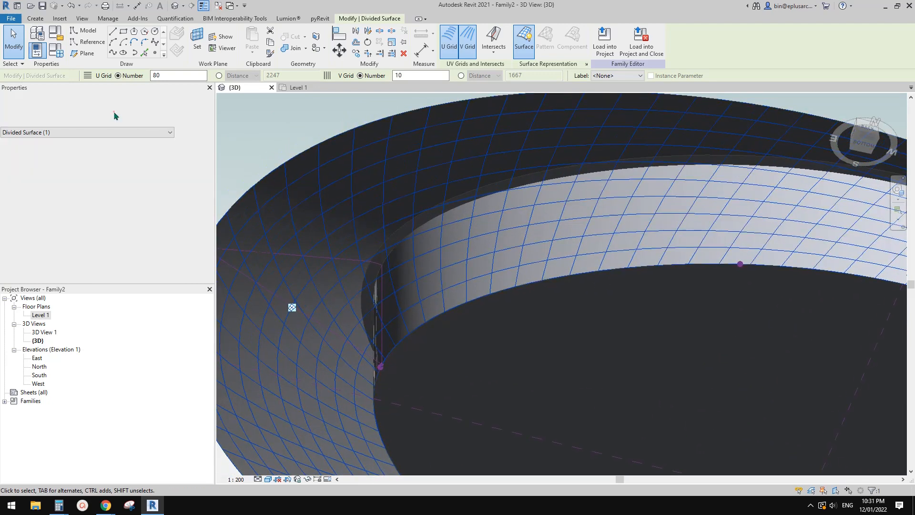
scroll(101, 273, "down", 3)
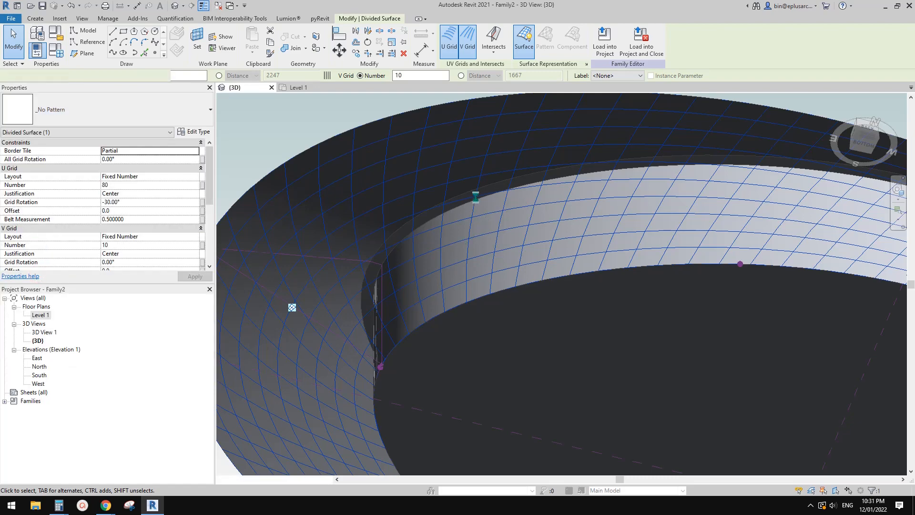
middle_click_drag(645, 234, 674, 238)
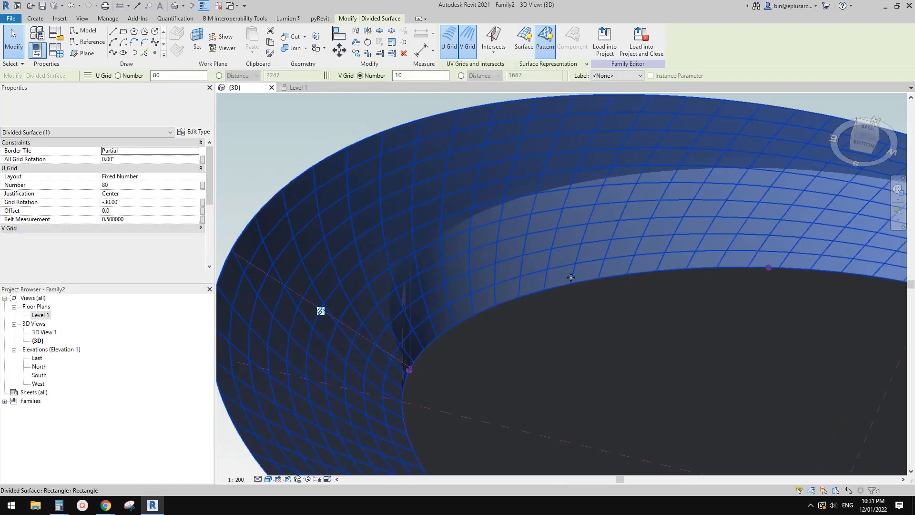
Look at the Shanghai Astronomy Museum reference photo in Chrome and return to Revit
mouse_move(107, 507)
left_click(276, 449)
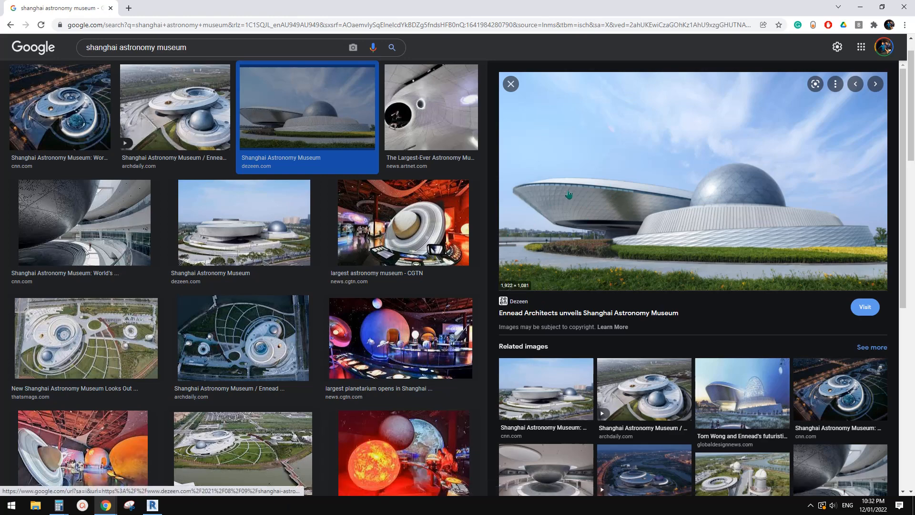
left_click(153, 513)
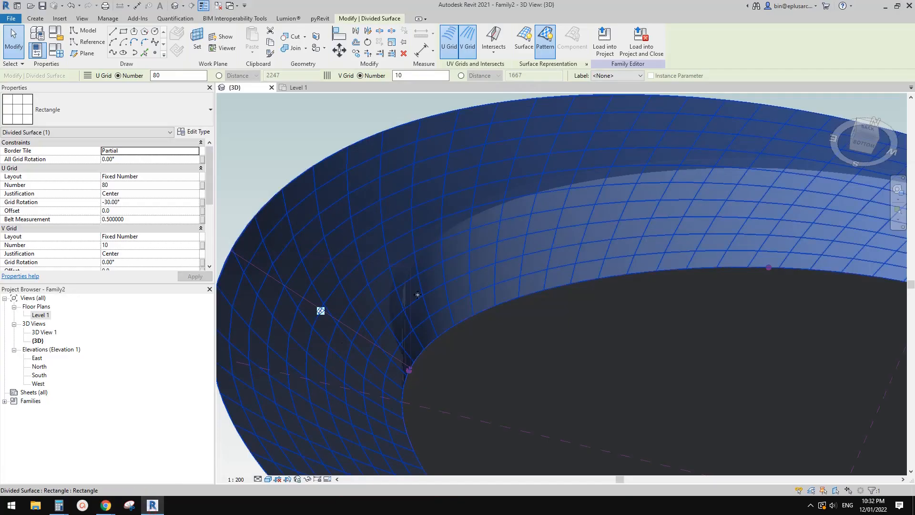
scroll(472, 239, "down", 2)
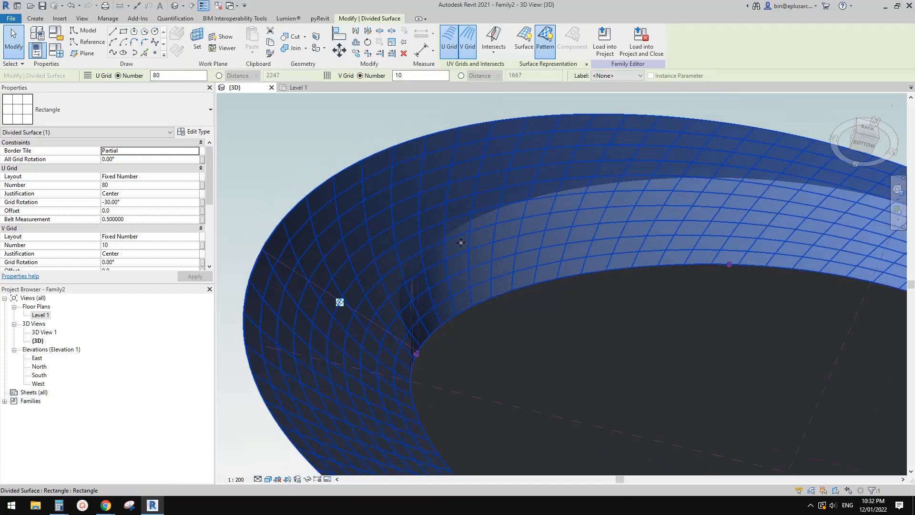
Create a new family from the Metric Curtain Panel Pattern Based.rft template
left_click(13, 21)
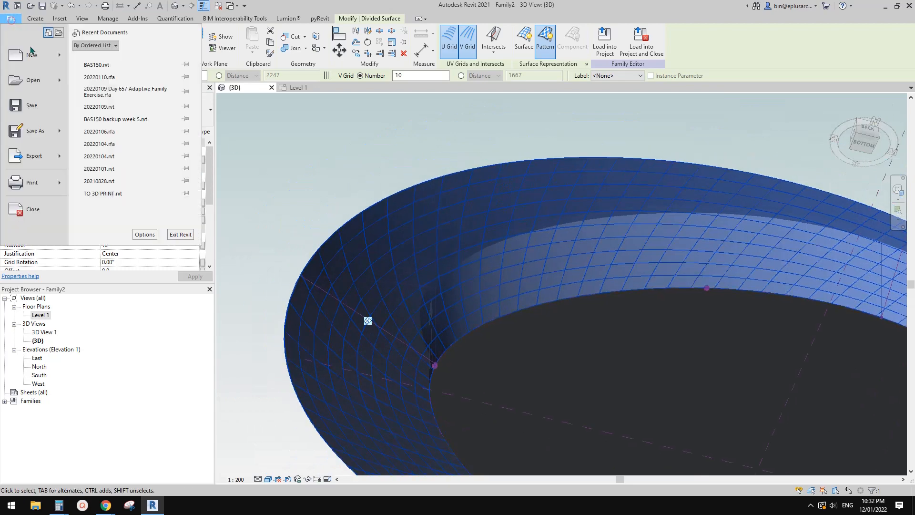
left_click(60, 54)
left_click(120, 87)
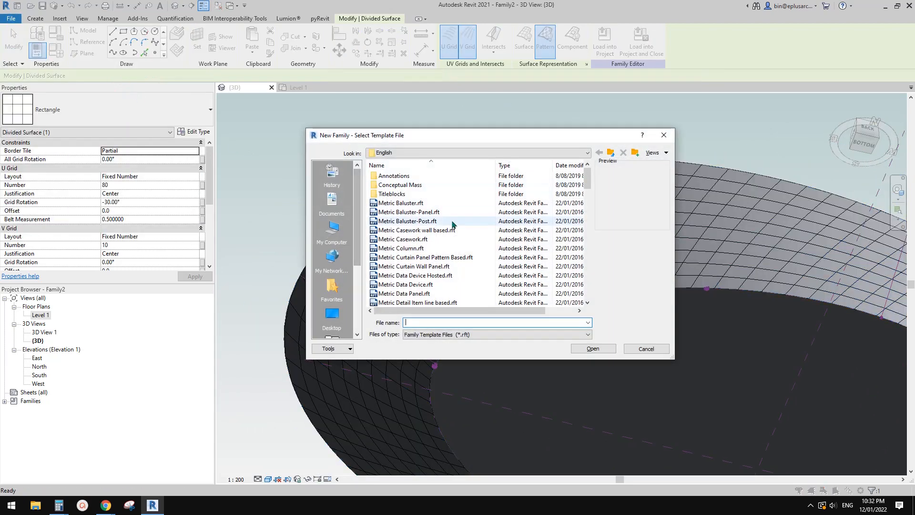
left_click(426, 258)
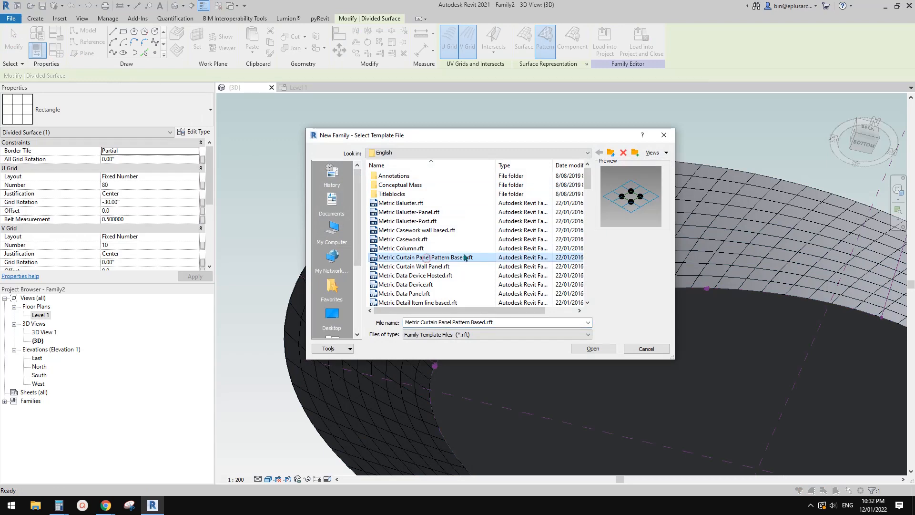
left_click(601, 348)
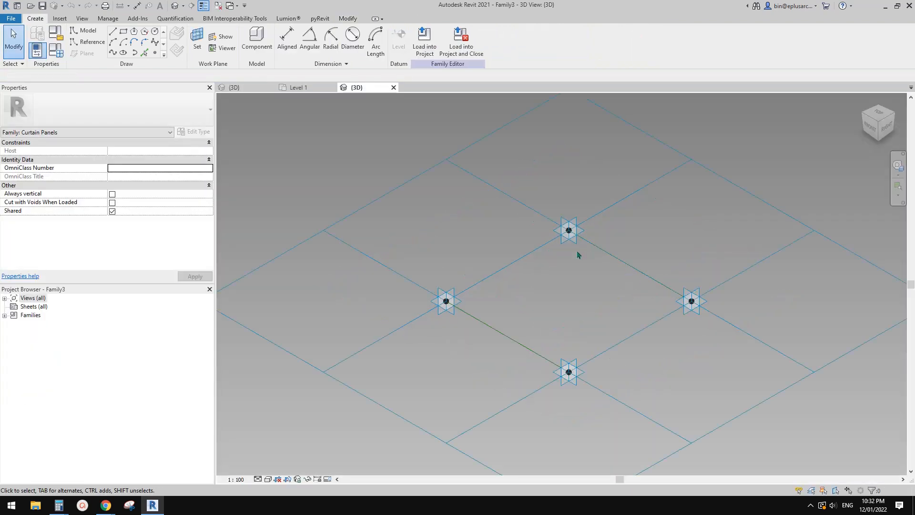
Connect opposite adaptive points 2 and 4 of the panel tile with a diagonal line and make it a reference line
middle_click_drag(553, 281, 467, 266)
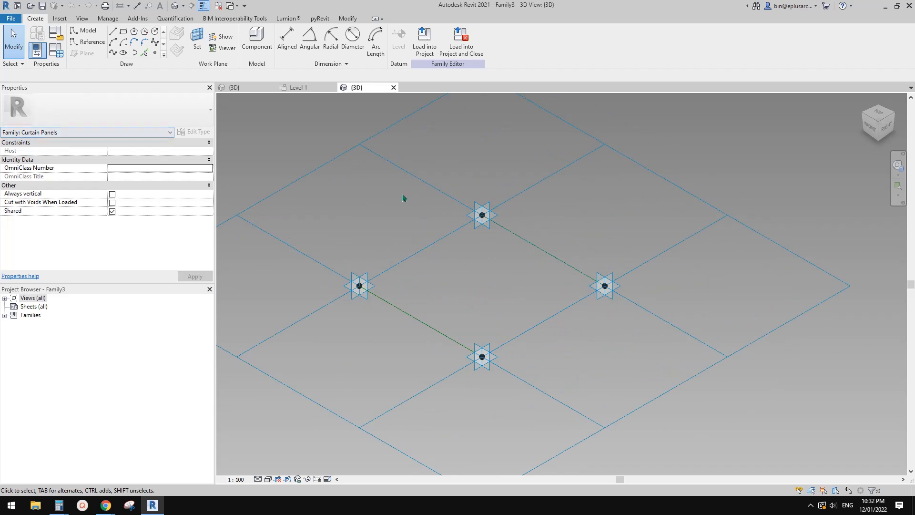
left_click(359, 146)
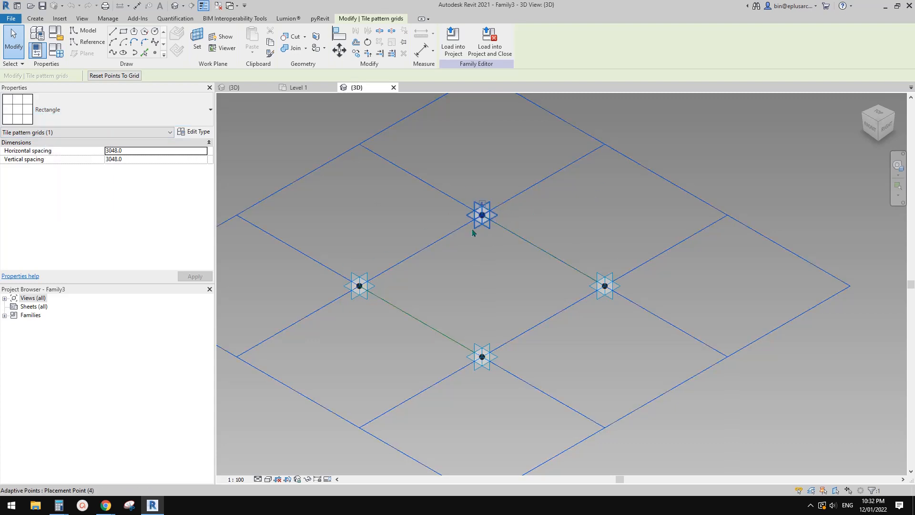
middle_click_drag(474, 229, 520, 244)
left_click_drag(485, 163, 552, 401)
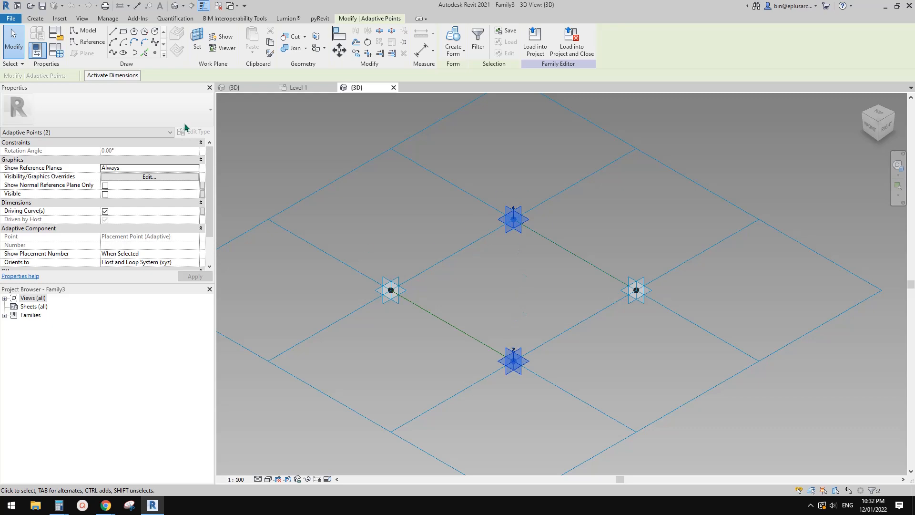
left_click(113, 53)
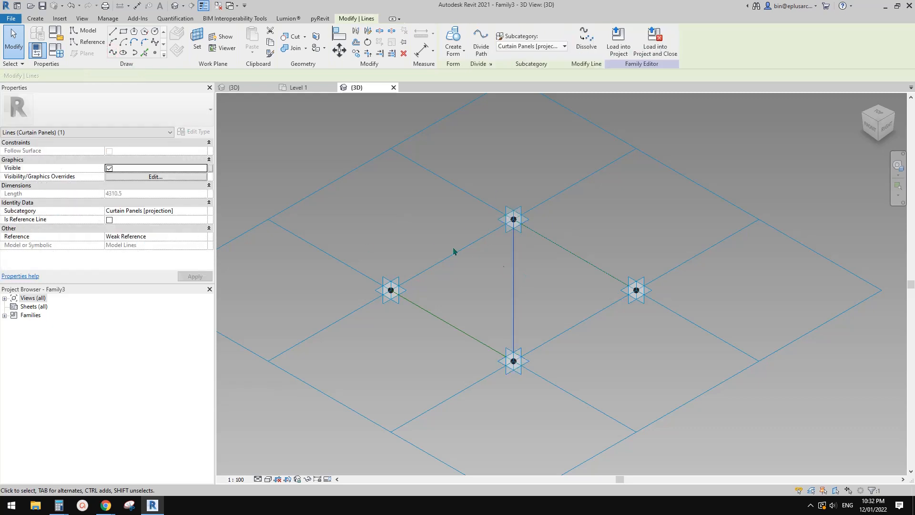
left_click(110, 220)
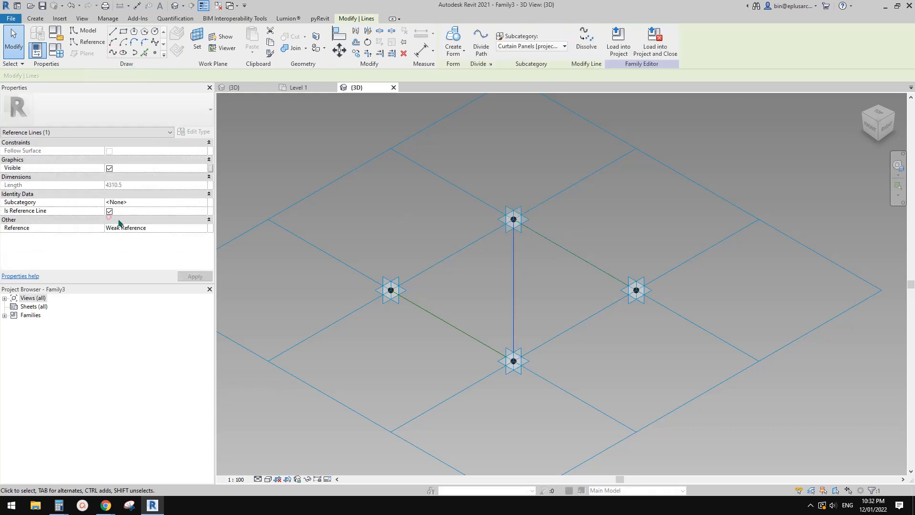
Create a flat triangular surface form from the diagonal and the two reference lines on one side of the tile
left_click(440, 216)
key("Tab")
left_click(492, 215)
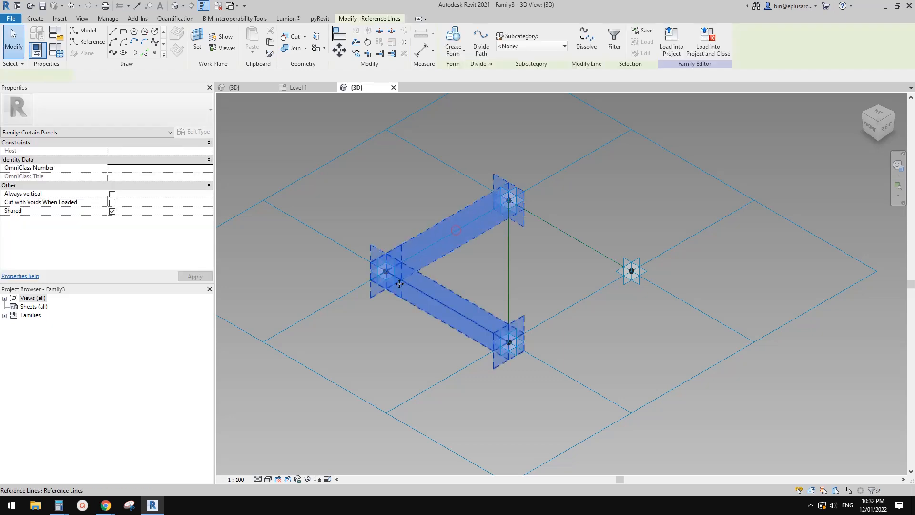
left_click(510, 254, "ctrl")
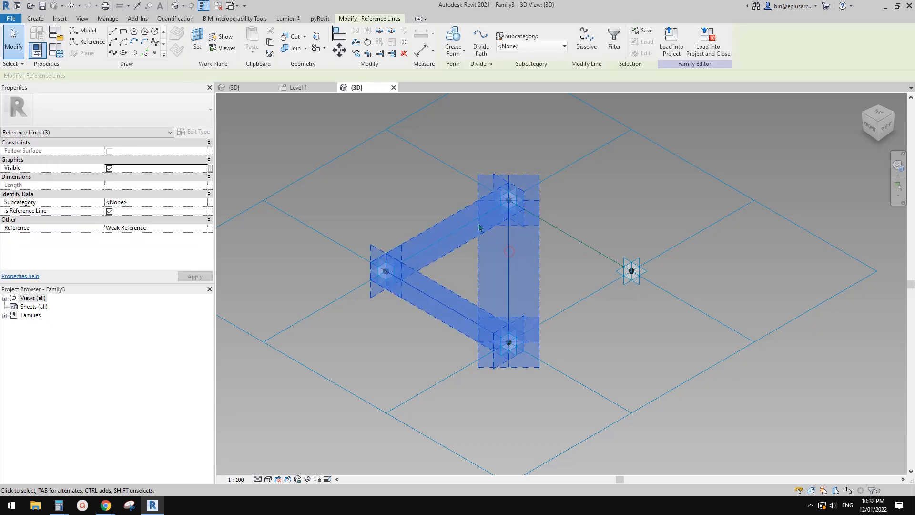
left_click(453, 38)
left_click(456, 362)
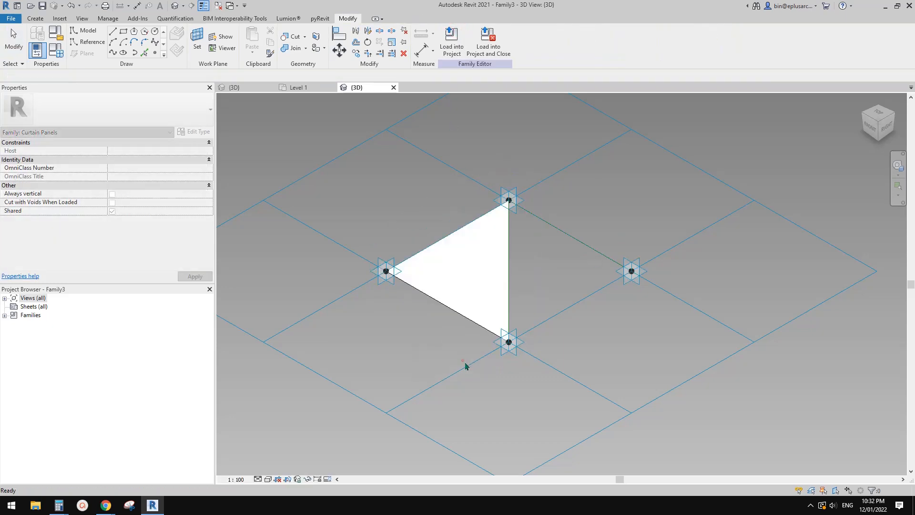
Create a second flat triangular surface from the diagonal and the two remaining edge reference lines of the tile
middle_click_drag(486, 313, 525, 315, "shift")
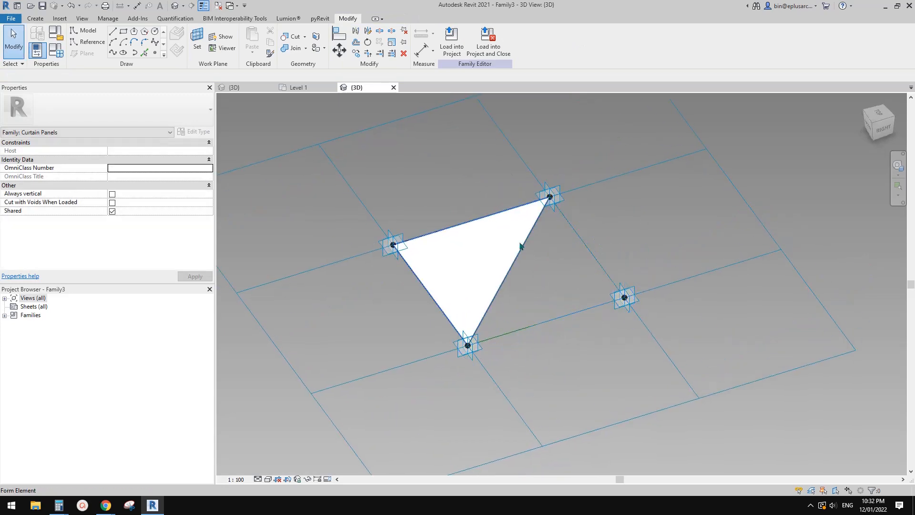
key("Tab")
left_click(589, 248)
key("Tab")
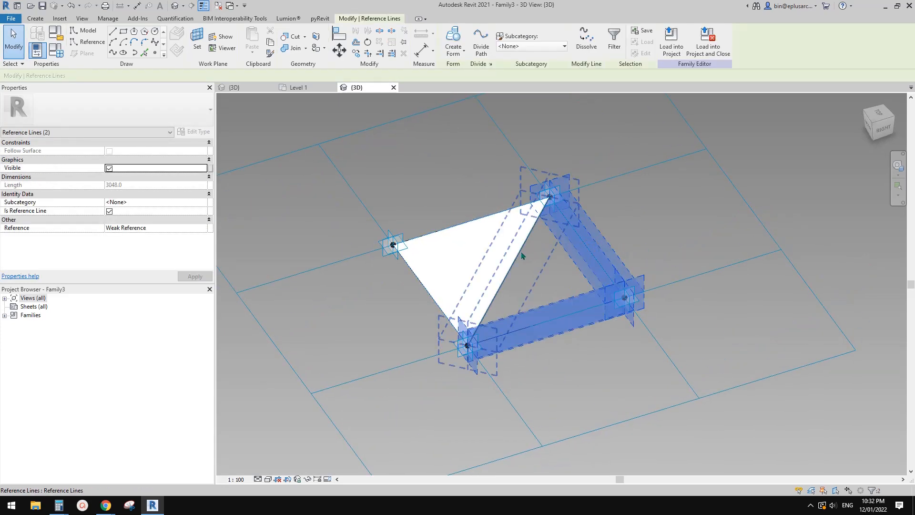
left_click(522, 256, "ctrl")
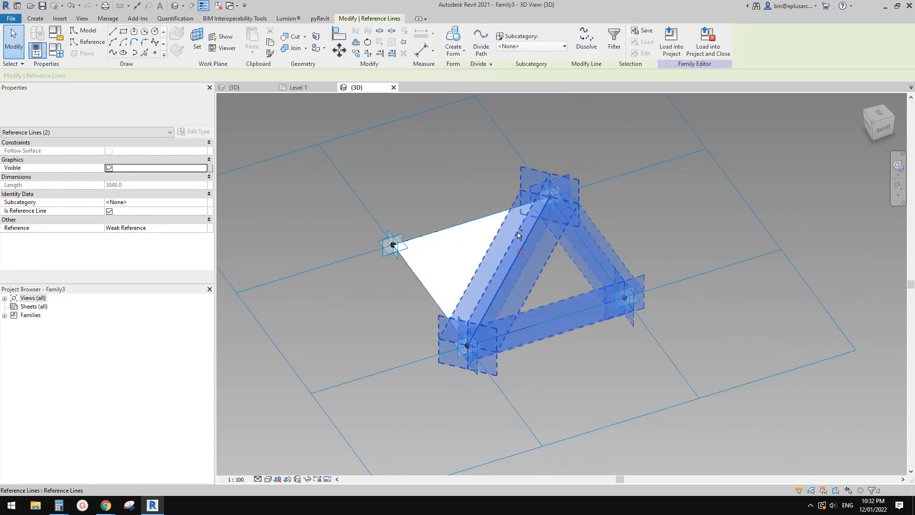
left_click(453, 41)
left_click(467, 360)
Load the finished curtain panel family into the Family2 mass and close the panel family
scroll(542, 306, "down", 2)
middle_click_drag(556, 311, 573, 312, "shift")
scroll(553, 256, "up", 2)
left_click(489, 43)
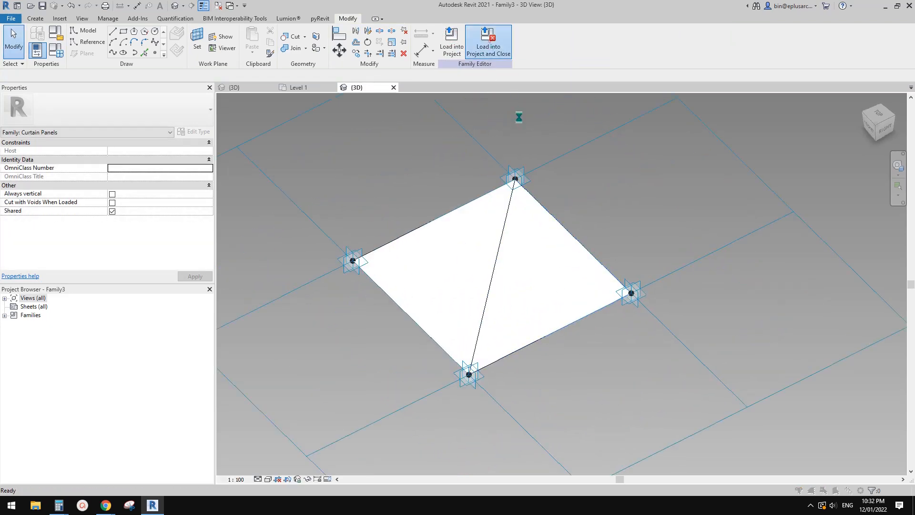
left_click(482, 253)
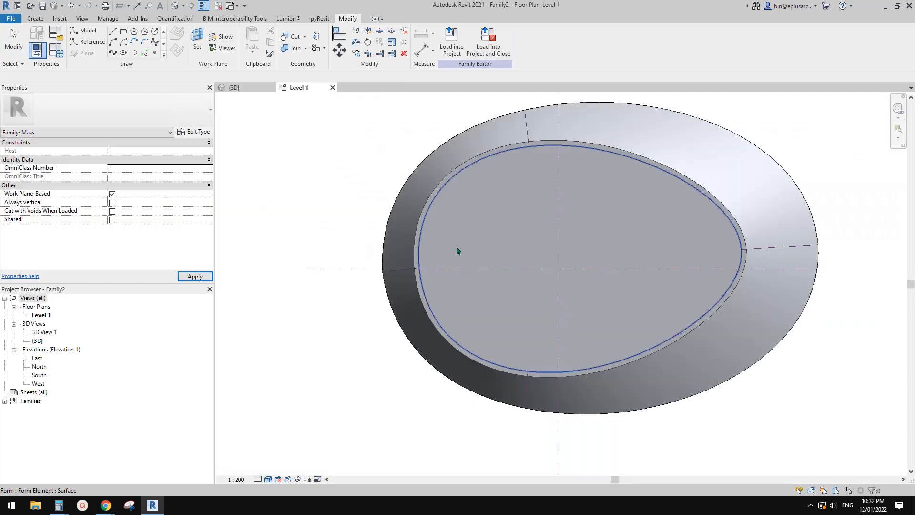
Examine the mass form and its divided surface in the Level 1 floor plan
scroll(564, 276, "down", 2)
middle_click_drag(537, 274, 399, 302)
scroll(510, 264, "up", 3)
middle_click_drag(540, 219, 514, 341)
scroll(538, 316, "up", 4)
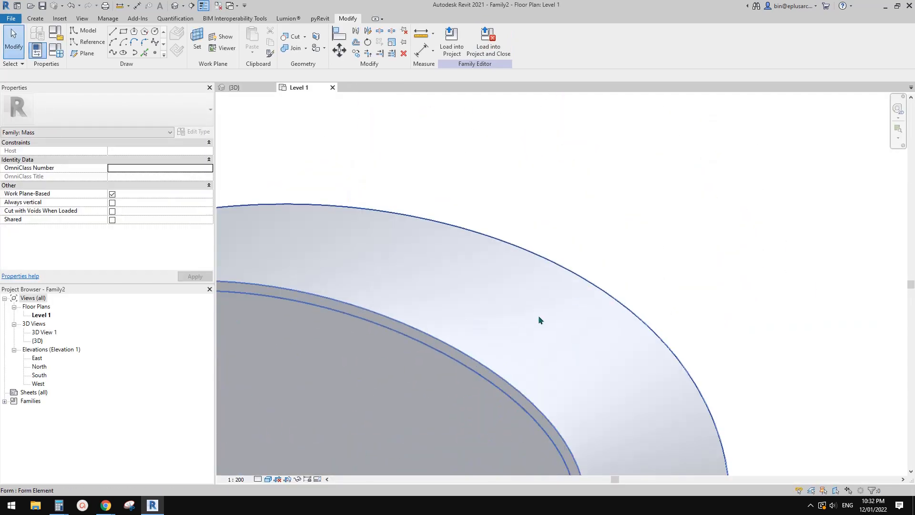
scroll(499, 317, "down", 3)
middle_click_drag(434, 331, 558, 264)
left_click(589, 245)
scroll(587, 241, "down", 2)
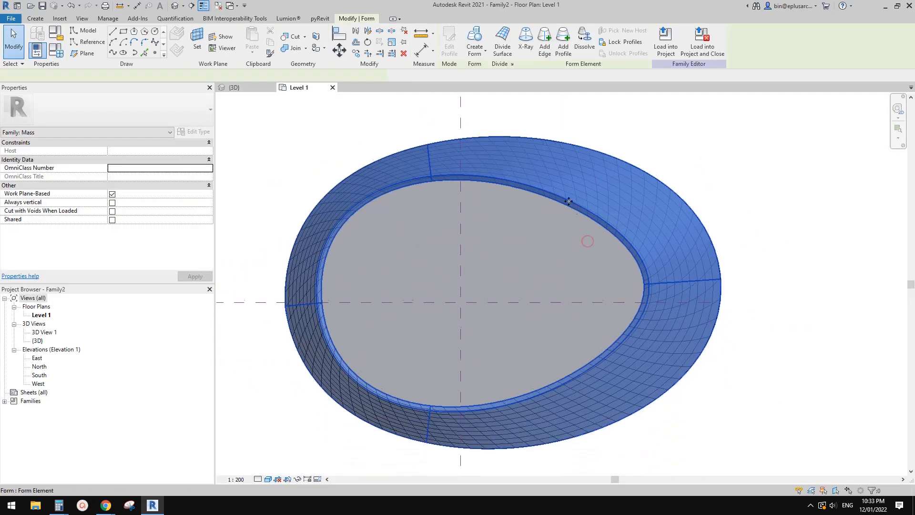
scroll(548, 286, "up", 2)
scroll(548, 286, "down", 1)
In the 3D view, change the divided surface's type to the Family3 panel under the Rectangle pattern
left_click(176, 6)
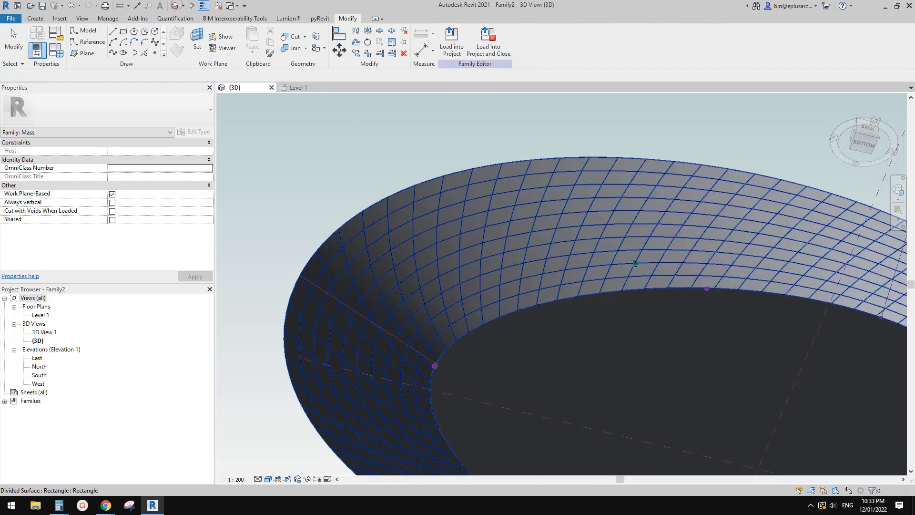
scroll(391, 202, "up", 3)
left_click(390, 200)
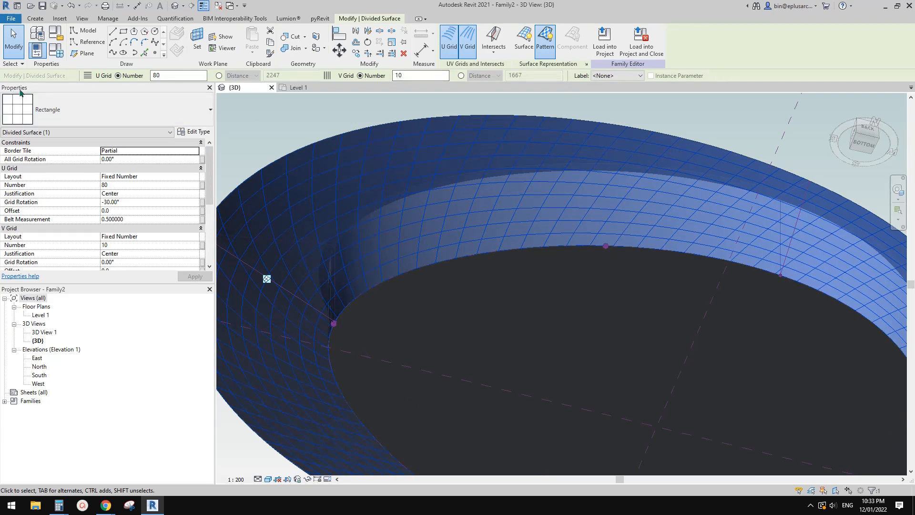
left_click(40, 133)
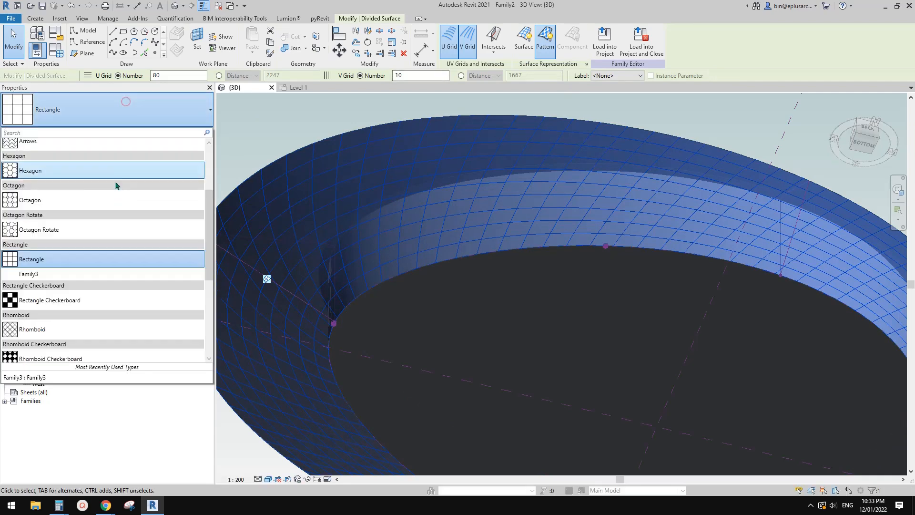
left_click(31, 275)
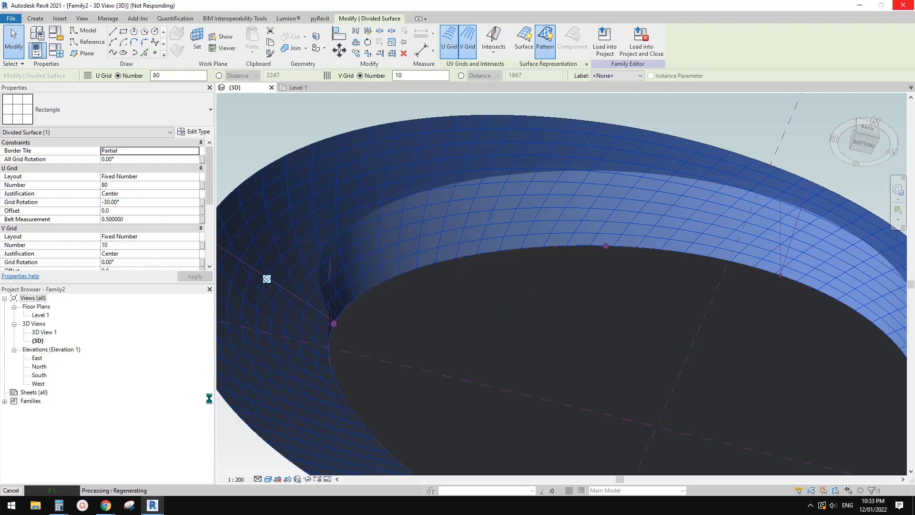
mouse_move(106, 506)
left_click(158, 473)
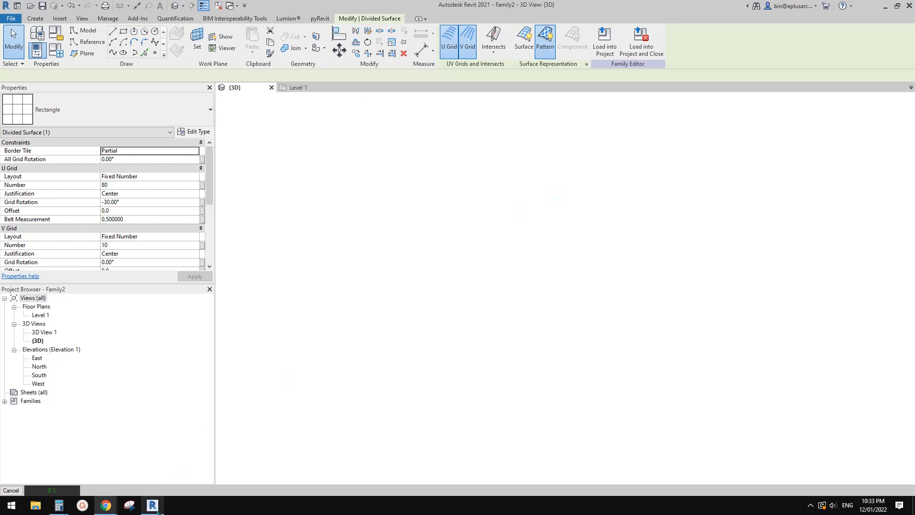
mouse_move(158, 511)
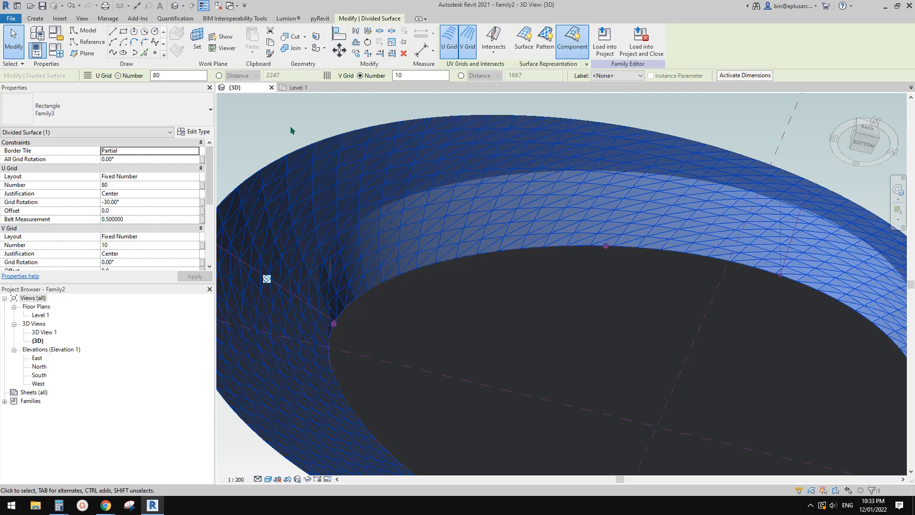
left_click(291, 130)
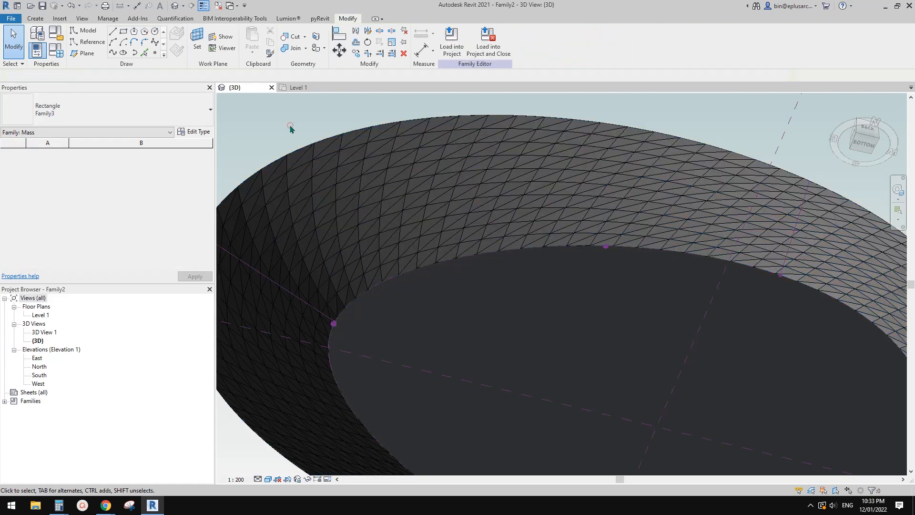
Turn off Show Edges in the 3D view's graphic display options while keeping the Shaded style
scroll(667, 157, "down", 3)
middle_click_drag(592, 205, 562, 231, "shift")
scroll(563, 232, "up", 5)
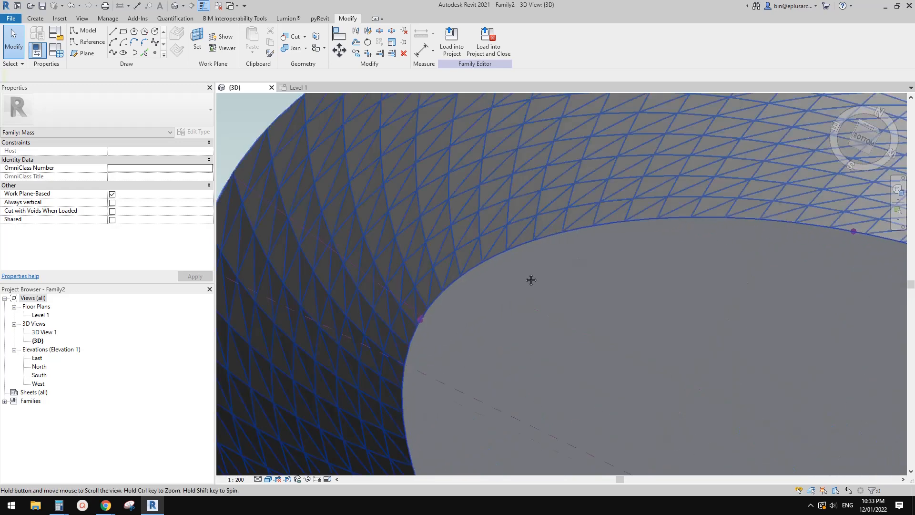
left_click(268, 480)
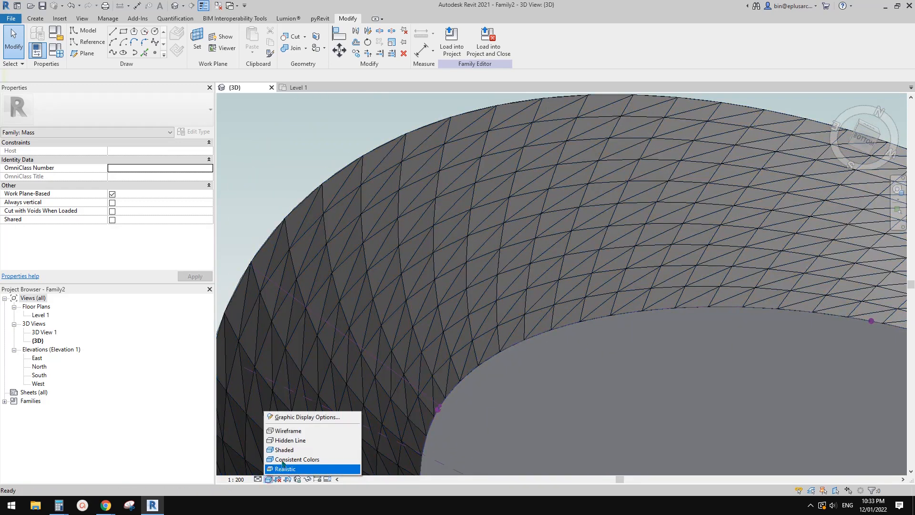
left_click(314, 419)
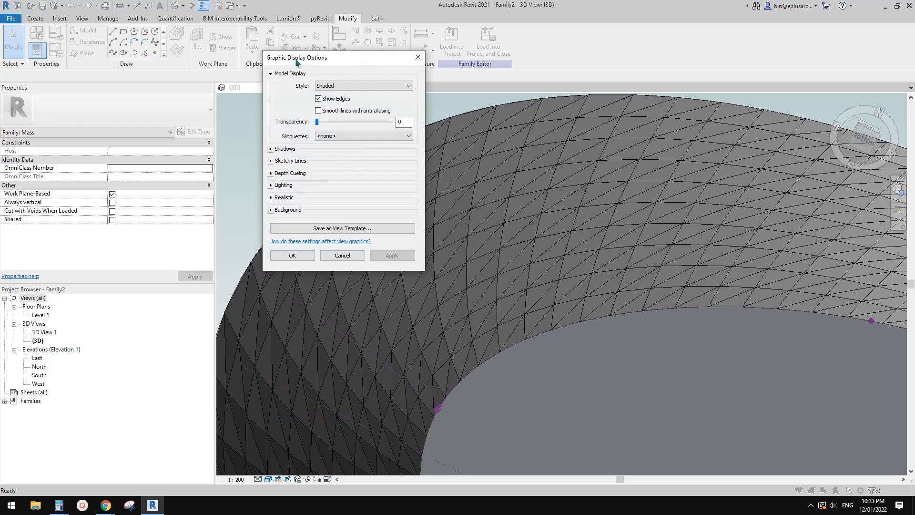
left_click(318, 99)
left_click(292, 256)
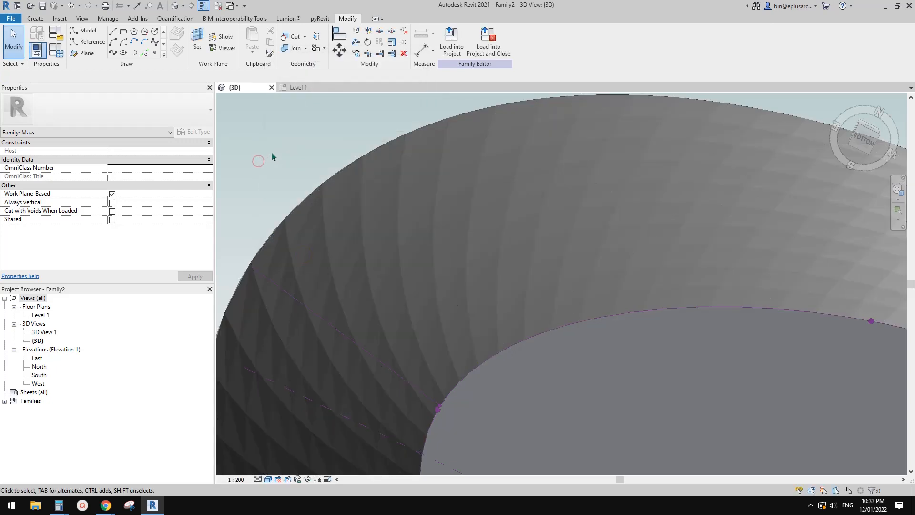
Examine the panelized form from several sides and compare it with aerial Shanghai Astronomy Museum photos in Chrome
scroll(286, 156, "down", 3)
middle_click_drag(591, 334, 717, 271, "shift")
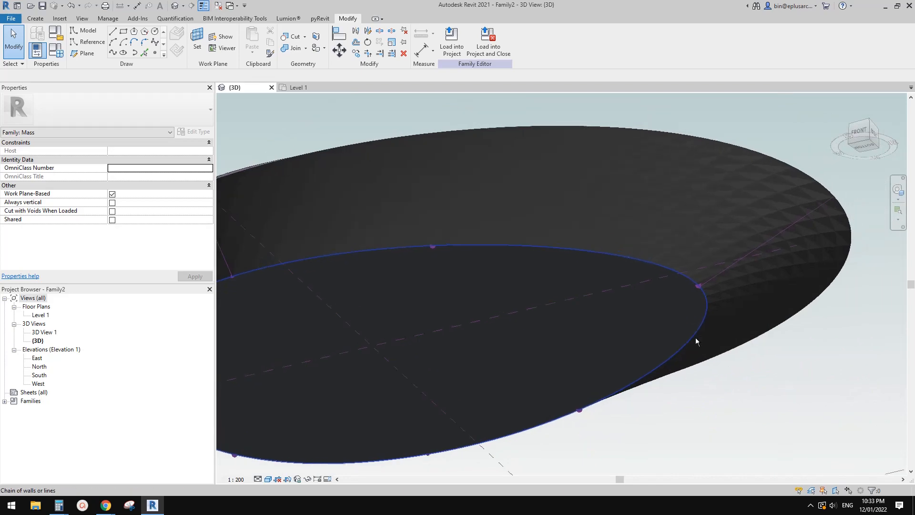
middle_click_drag(696, 337, 525, 267, "shift")
scroll(513, 219, "down", 4)
middle_click_drag(513, 219, 521, 330, "shift")
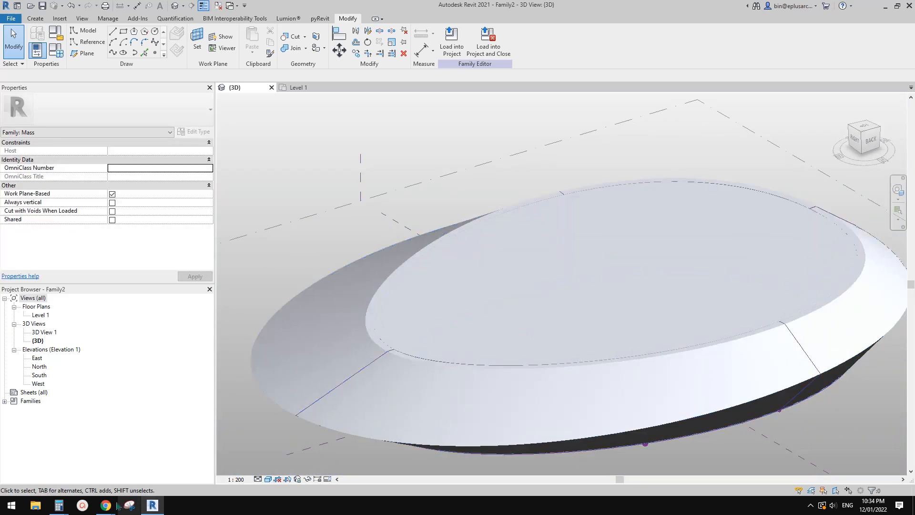
mouse_move(118, 505)
left_click(152, 470)
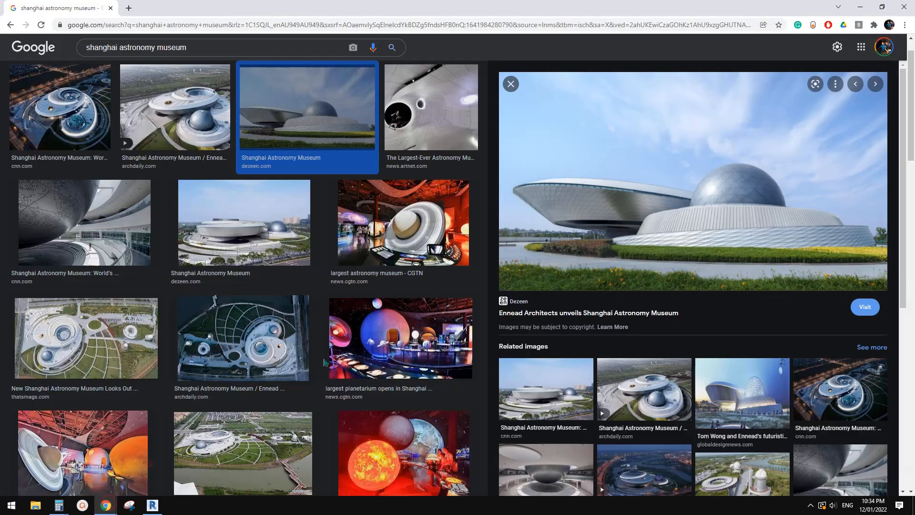
left_click(188, 112)
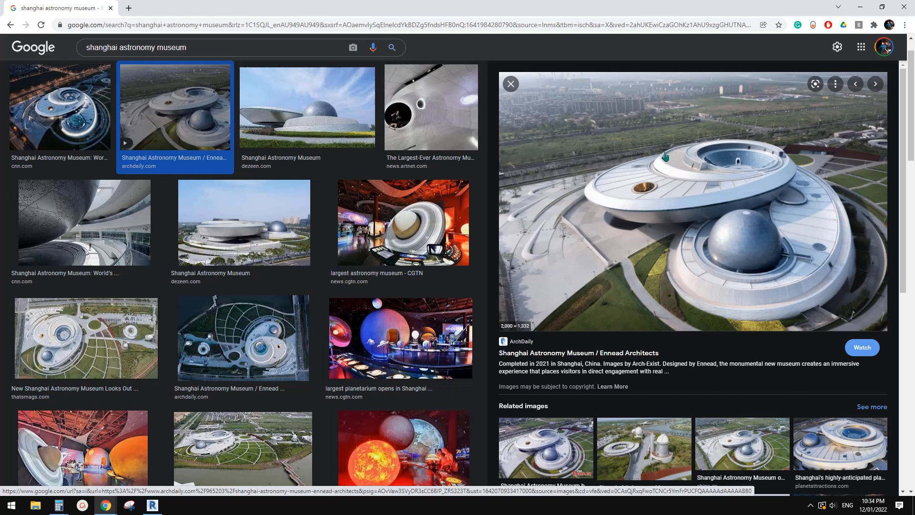
left_click(72, 339)
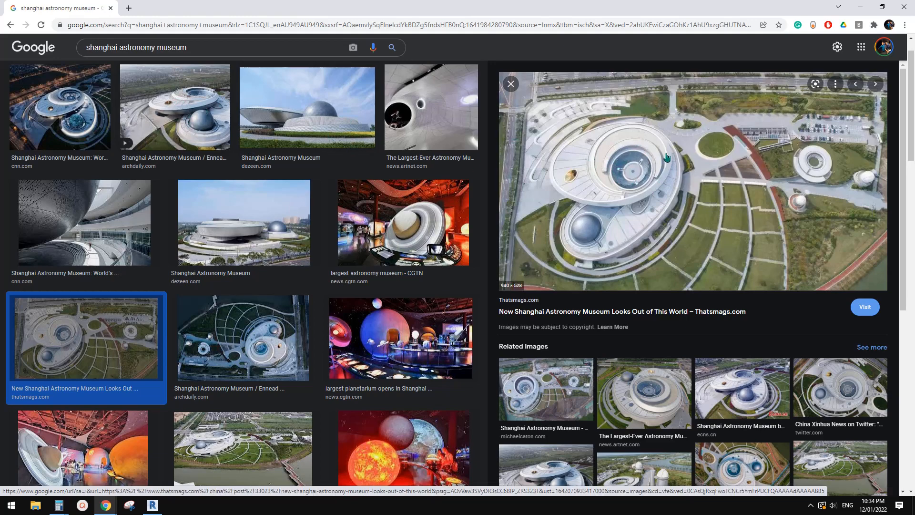
Return to Revit and set the flat top face of the mass's inner form as the work plane
left_click(153, 506)
middle_click_drag(548, 271, 482, 277, "shift")
scroll(606, 296, "up", 2)
left_click(540, 268)
scroll(467, 281, "down", 2)
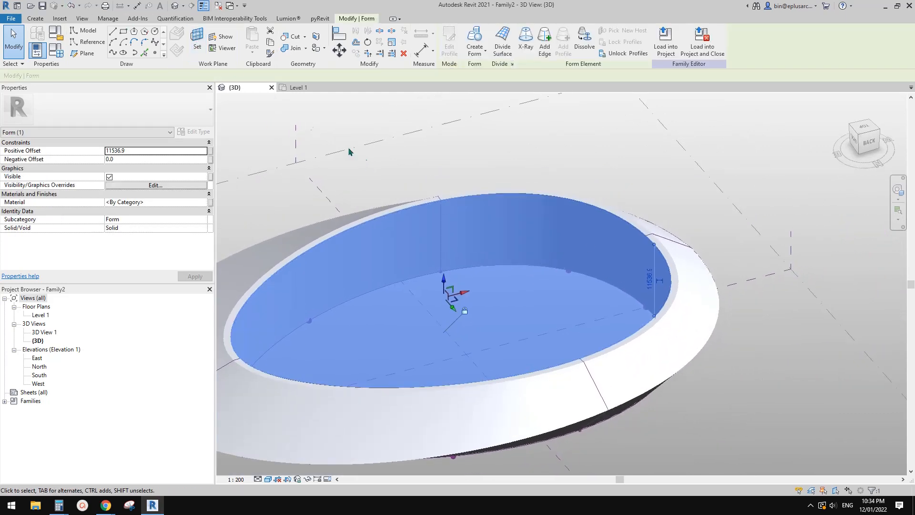
left_click(197, 40)
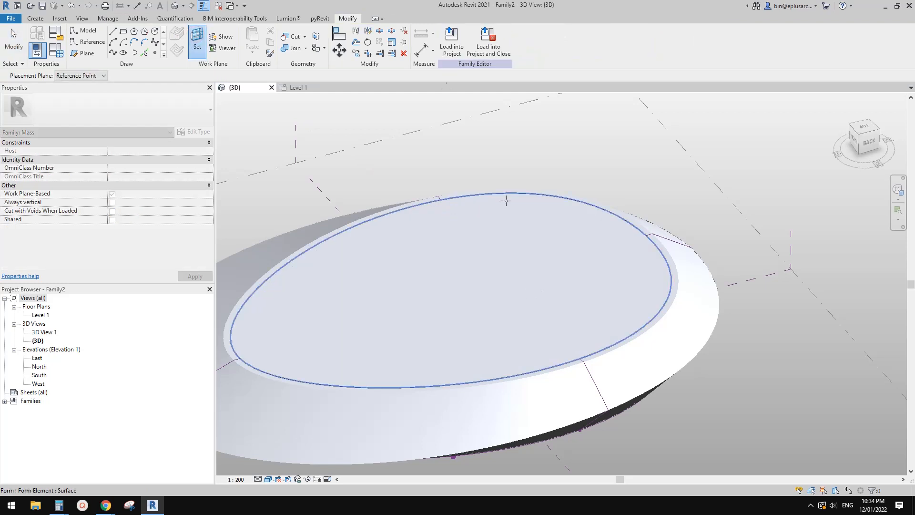
left_click(568, 271)
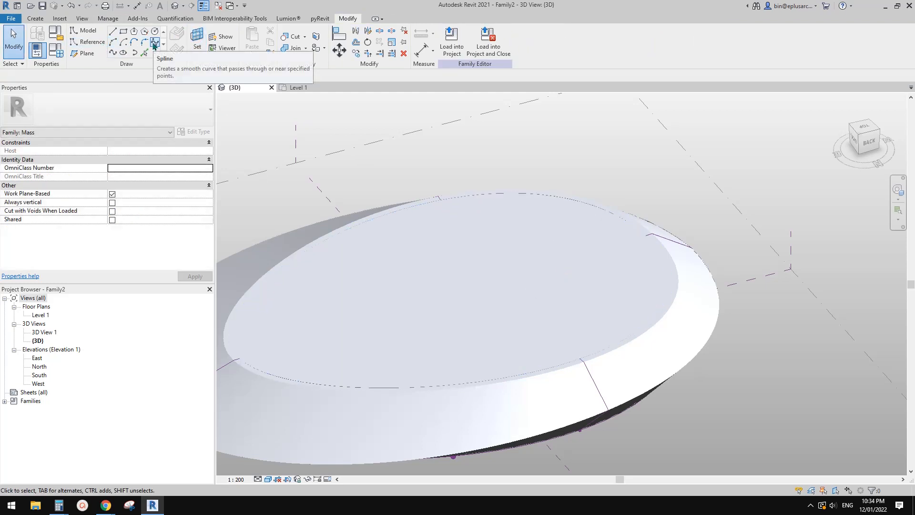
Try an open spline reference line arching across the mass's top face, and remove it
left_click(90, 41)
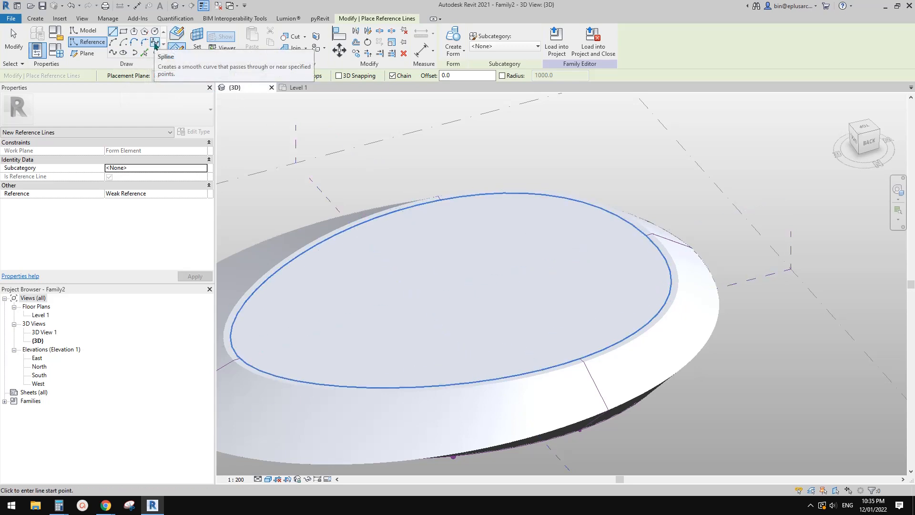
left_click(155, 43)
left_click(470, 256)
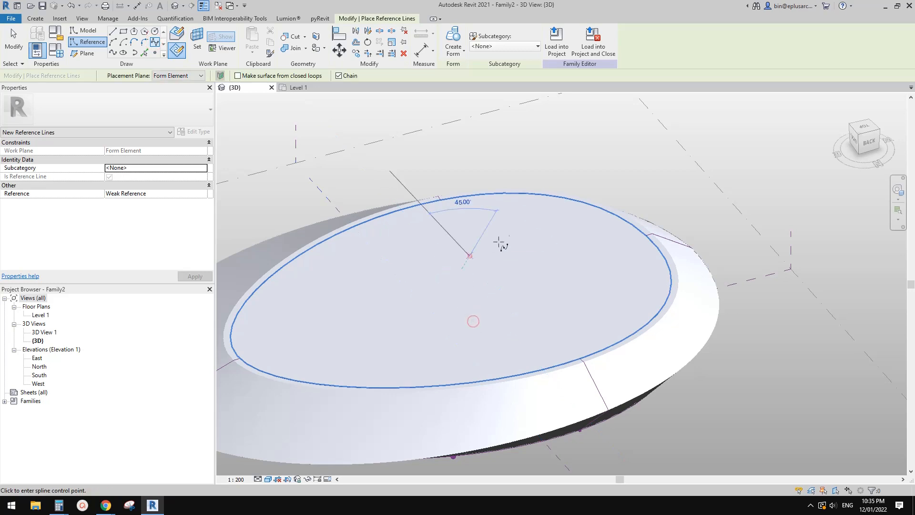
left_click(517, 239)
left_click(598, 242)
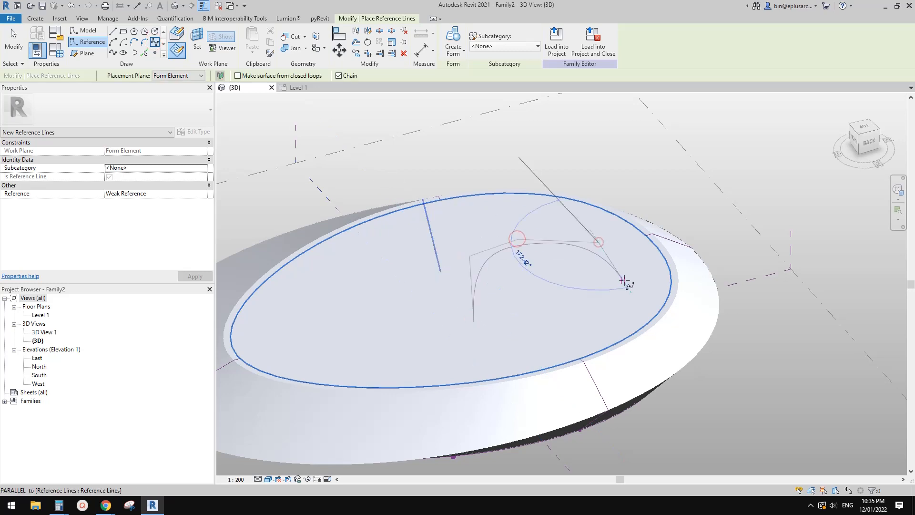
left_click(611, 311)
key("Escape")
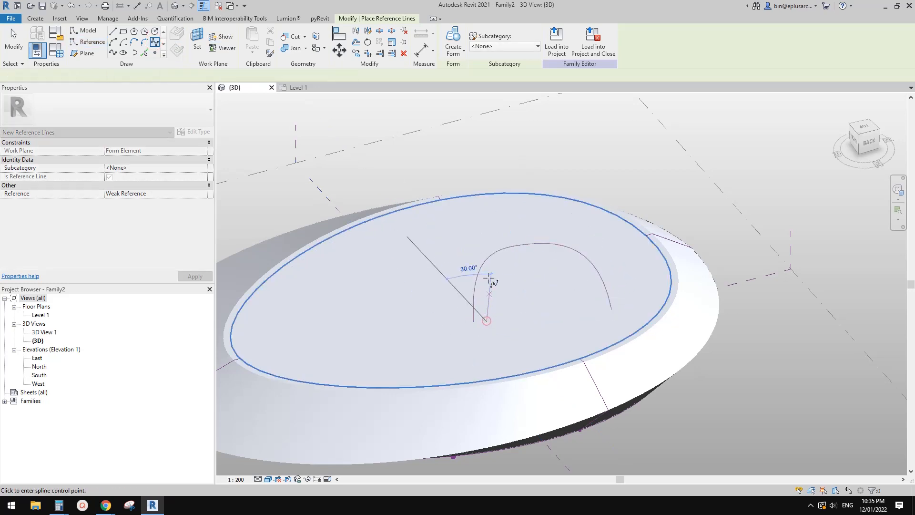
key("Escape")
left_click(558, 246)
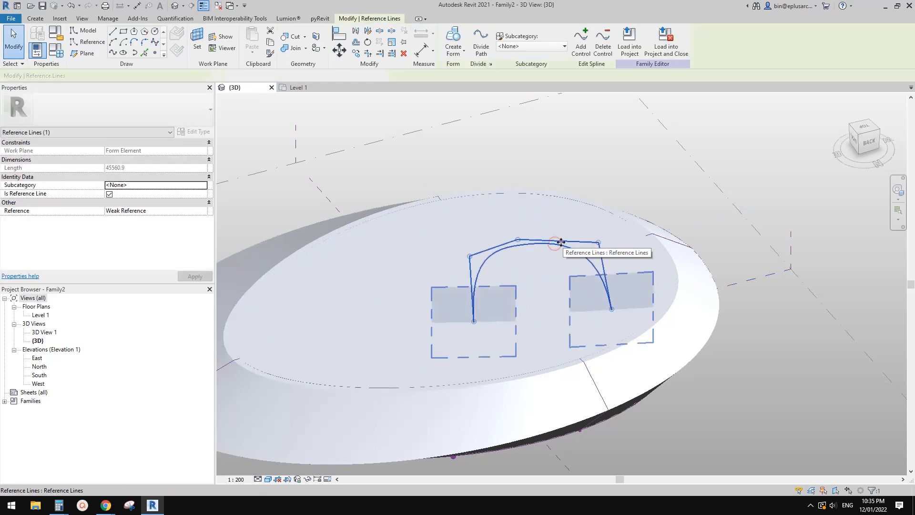
key("Escape")
middle_click_drag(511, 228, 561, 233)
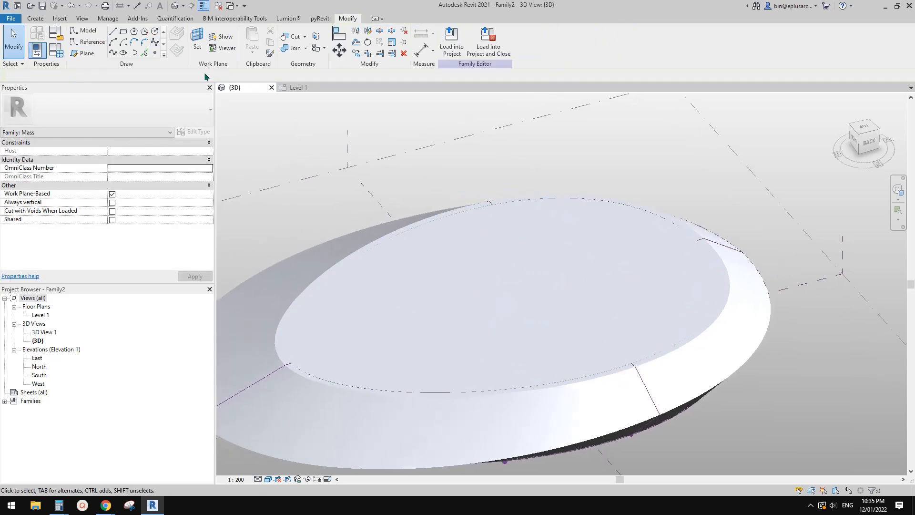
Draw a large open model-line arc of about 13,100 mm radius on the top face and offset a copy inward
left_click(112, 43)
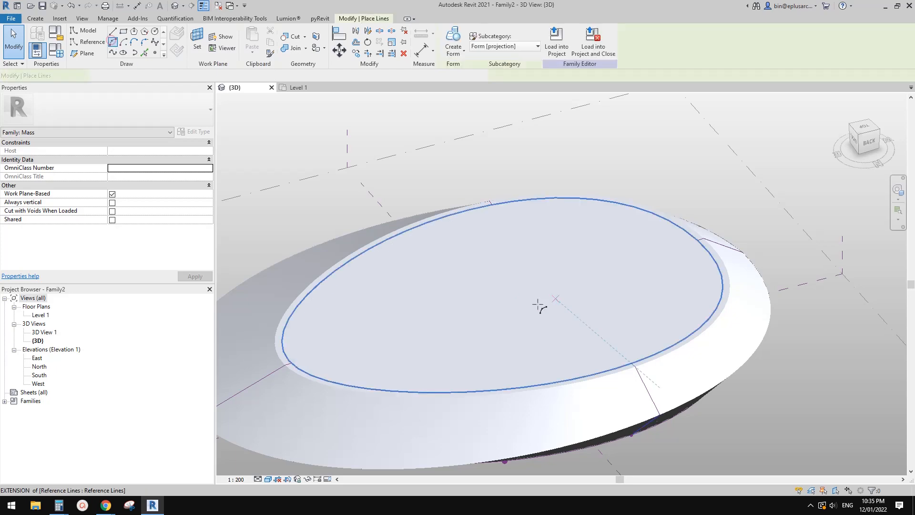
left_click(526, 314)
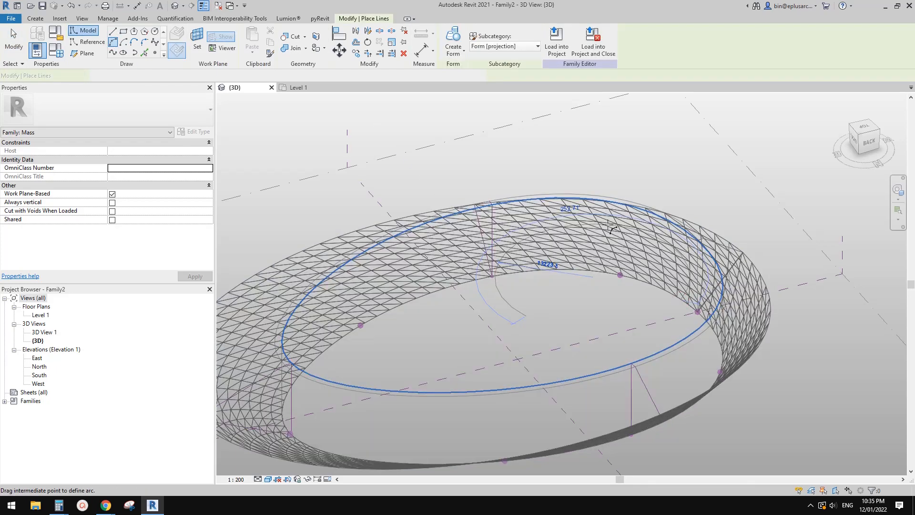
middle_click_drag(661, 296, 637, 336, "shift")
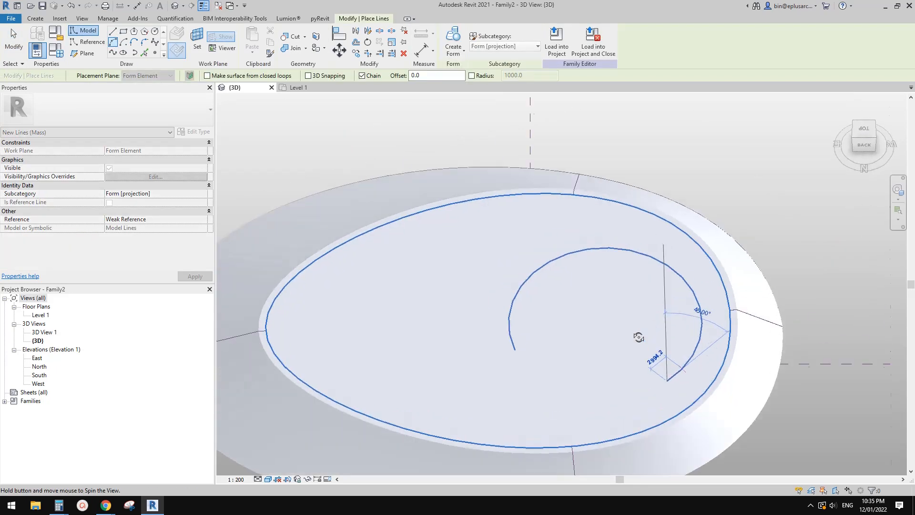
key("o")
key("f")
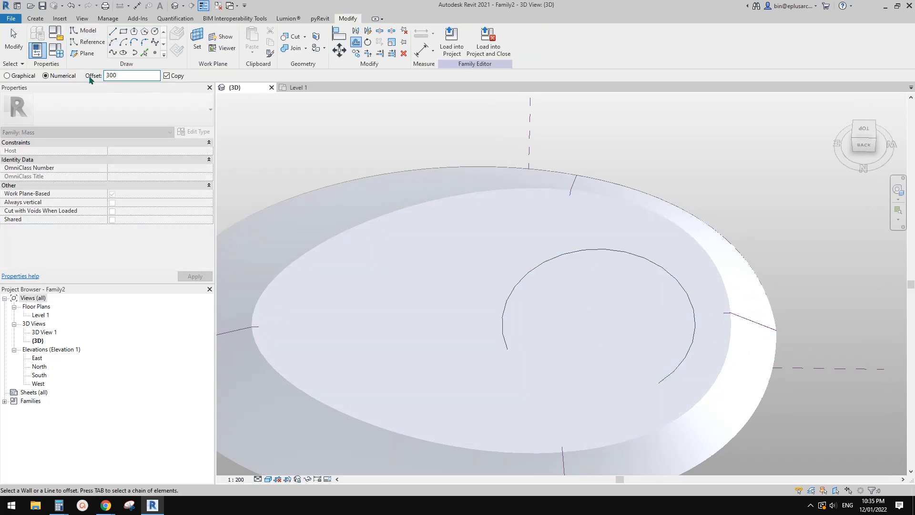
left_click(593, 253)
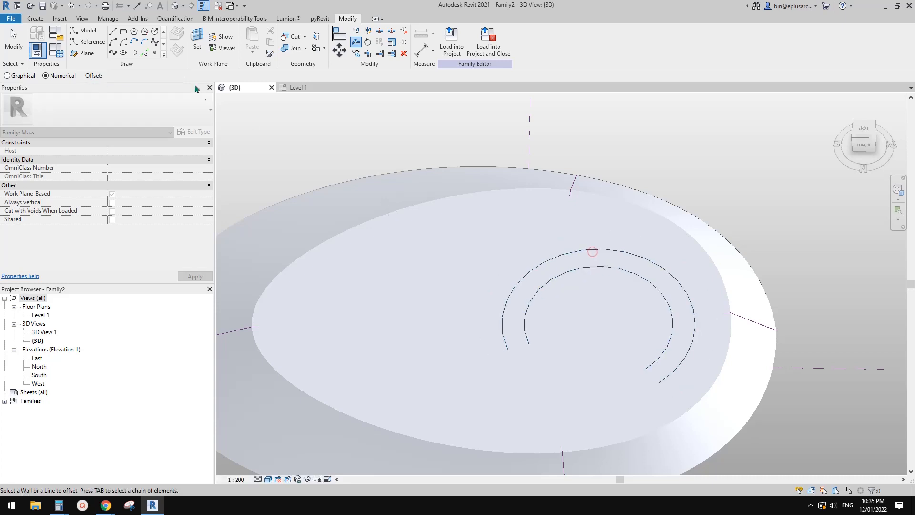
Join the two concentric arcs with a straight line at each end to form a C-shaped outline
left_click(113, 31)
left_click(528, 344)
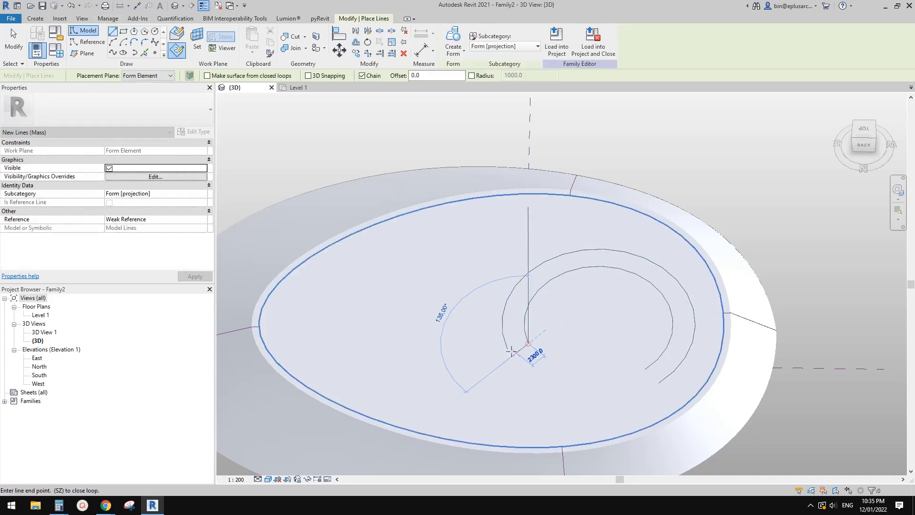
left_click(647, 370)
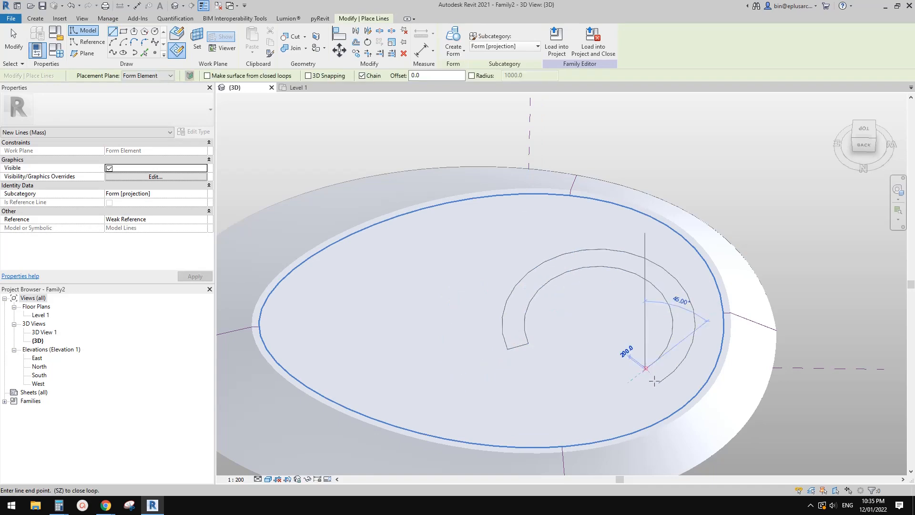
left_click(659, 383)
key("Escape")
key("Escape")
Close the loose corner of the C-shaped outline and convert its four lines to reference lines
key("Tab")
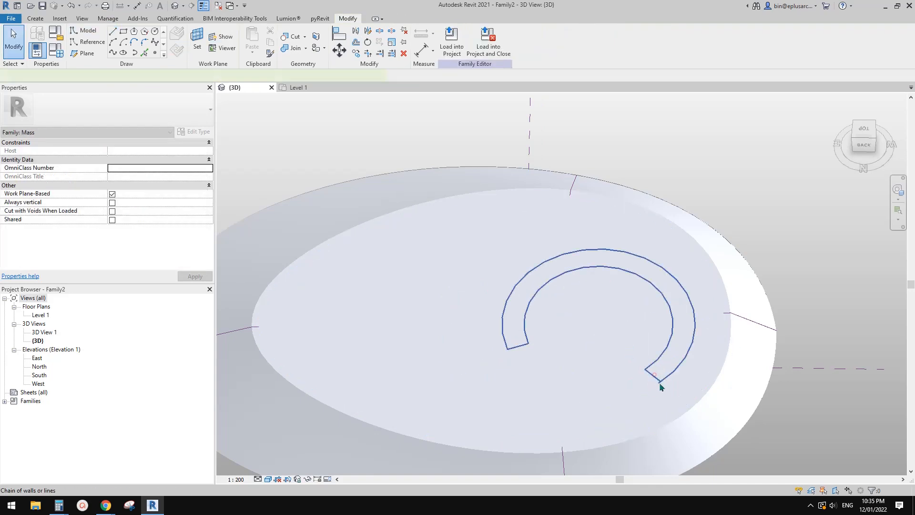
left_click(662, 385)
scroll(661, 386, "up", 2)
scroll(661, 385, "up", 4)
left_click_drag(658, 378, 651, 380)
scroll(650, 380, "down", 2)
scroll(639, 353, "down", 3)
key("Tab")
left_click(658, 323)
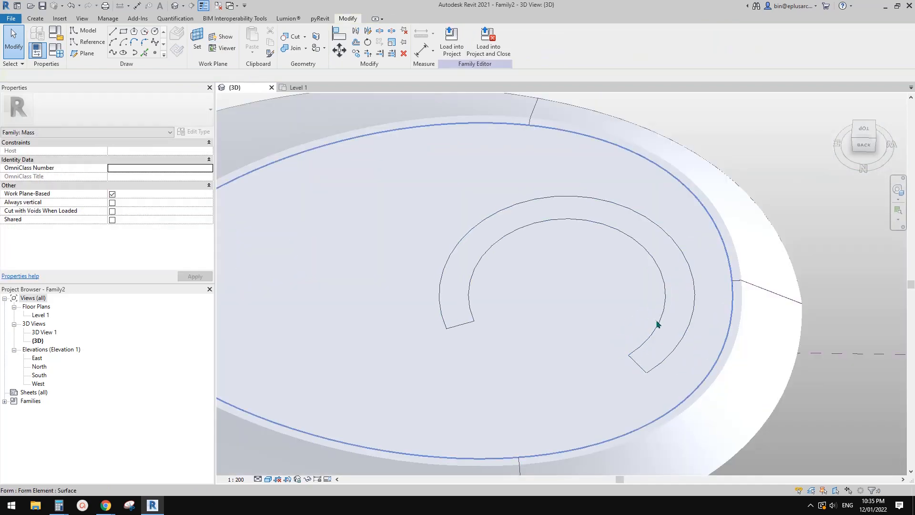
left_click(109, 220)
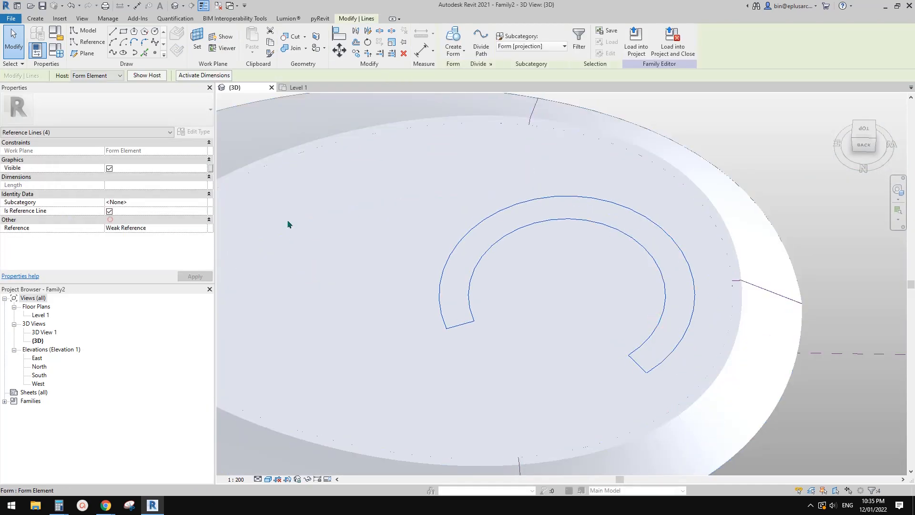
Create a solid extruded form from the C-shaped outline and lower its top face to a height of about 2,090 mm
middle_click_drag(462, 239, 503, 162, "shift")
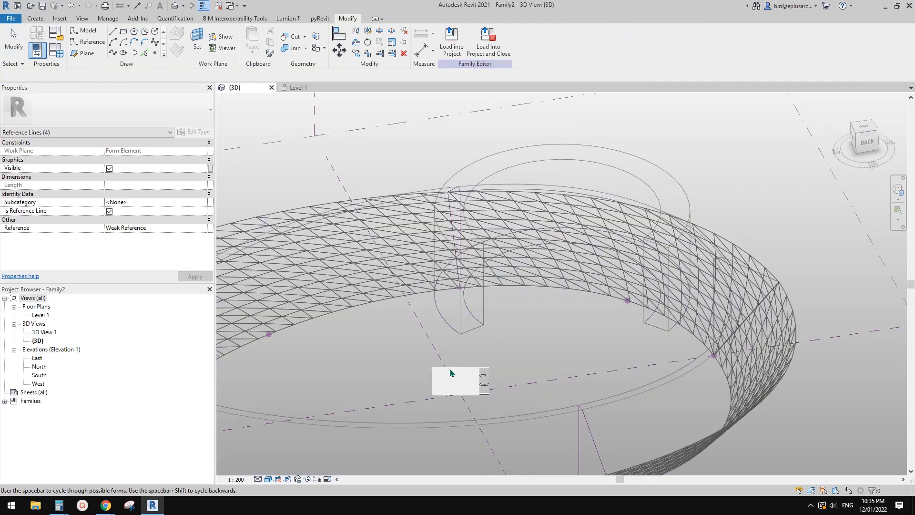
left_click(451, 371)
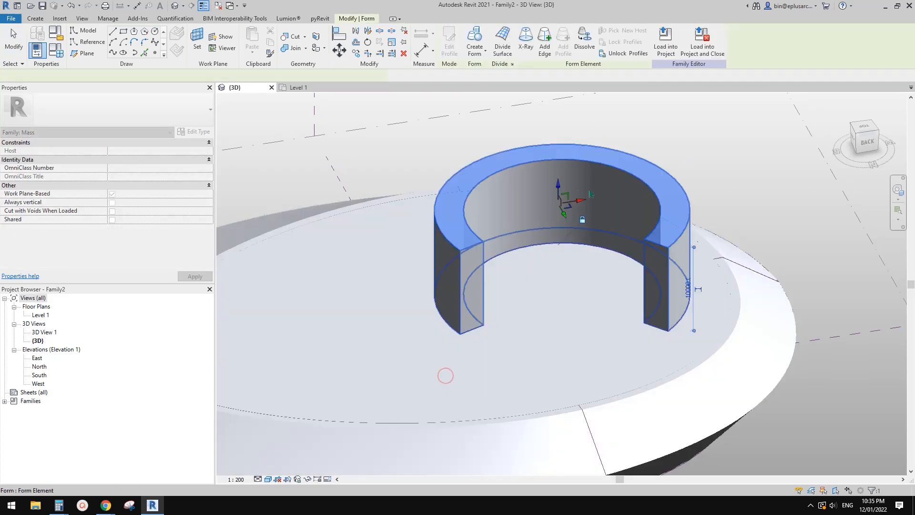
left_click_drag(561, 167, 535, 272)
middle_click_drag(535, 272, 527, 291, "shift")
middle_click_drag(476, 252, 480, 244, "shift")
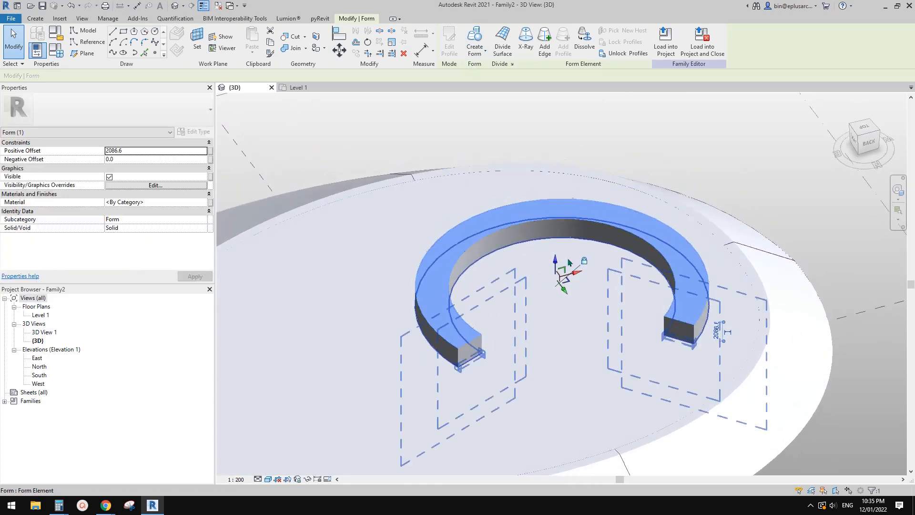
Edit the C-shaped form's top profile, offsetting its outer arc inward by 1000 mm without a copy, to slope the outer side
left_click(582, 262)
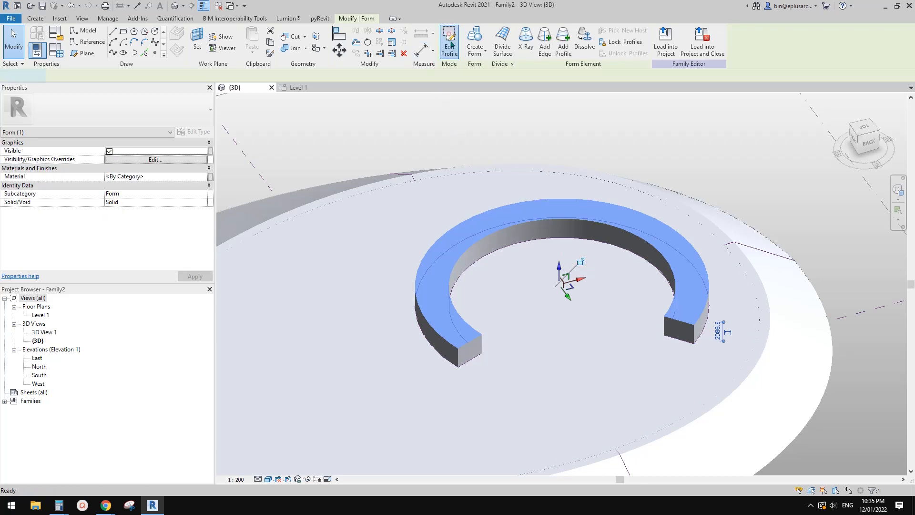
left_click(451, 44)
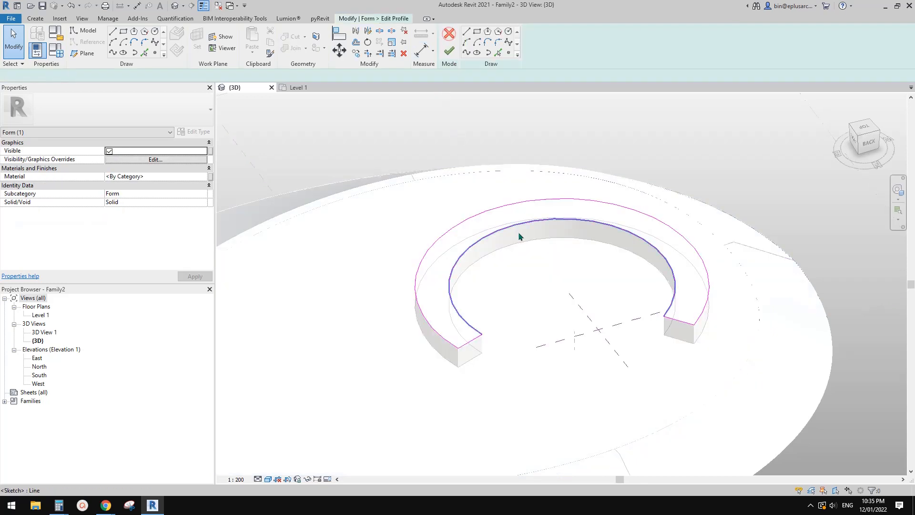
left_click(449, 235)
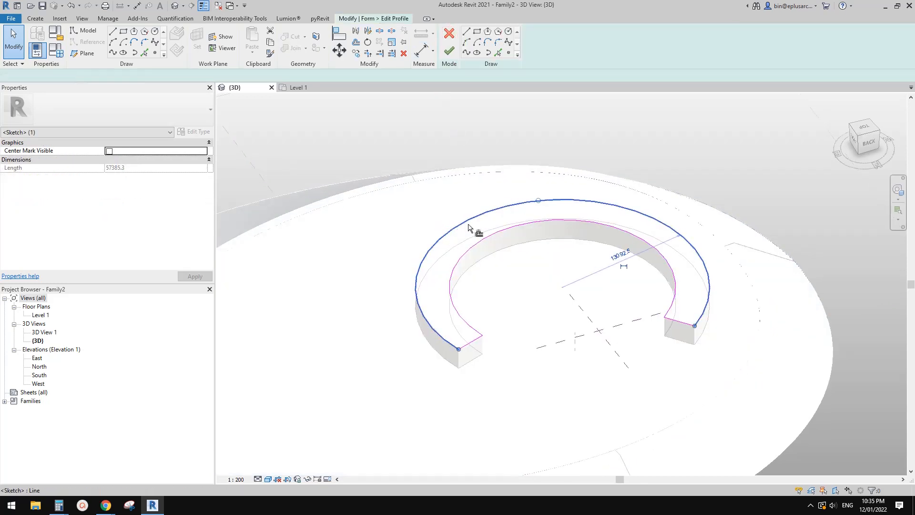
key("o")
key("f")
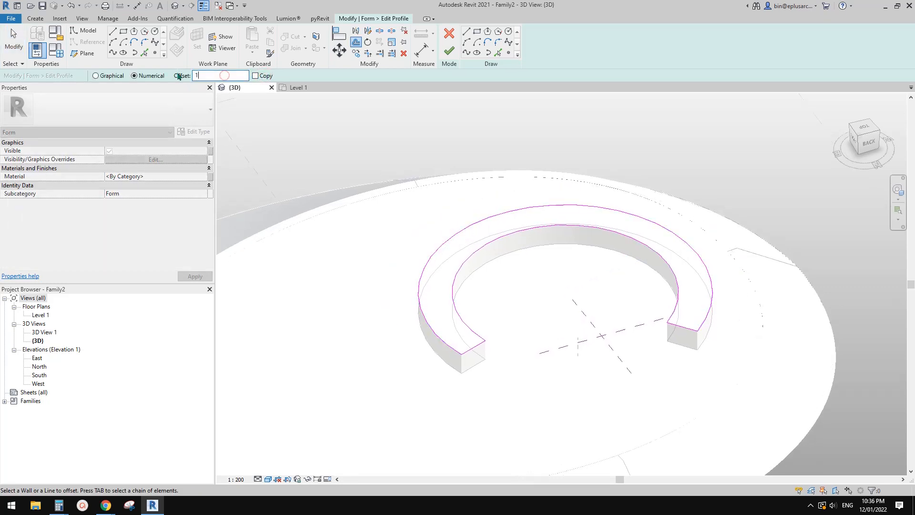
key("Return")
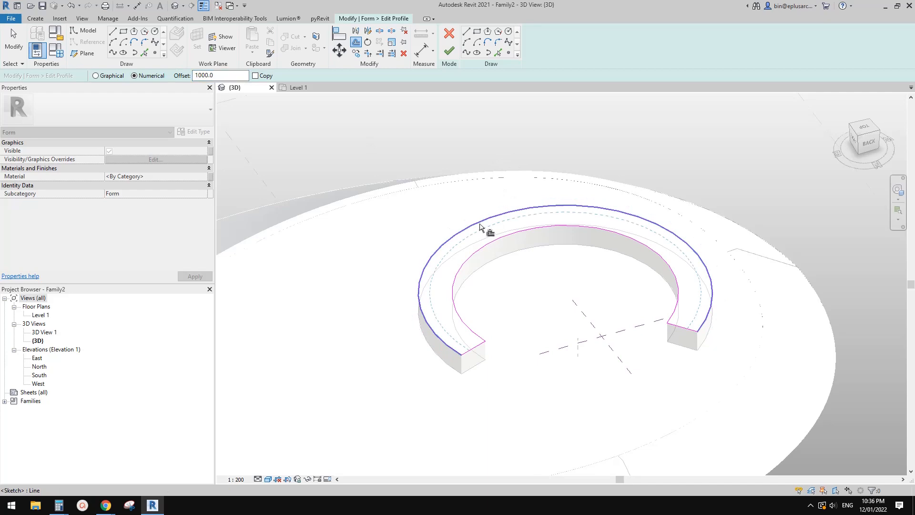
left_click(480, 227)
left_click(450, 51)
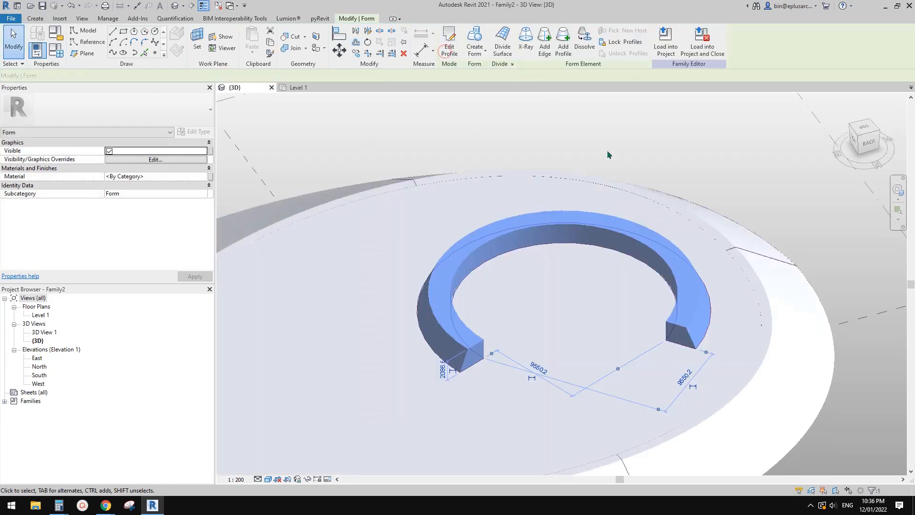
left_click(608, 151)
Switch to Chrome to examine the Shanghai Astronomy Museum reference photos, and return to Revit to compare the mass with them
middle_click_drag(580, 314, 638, 292, "shift")
middle_click_drag(548, 318, 448, 294, "shift")
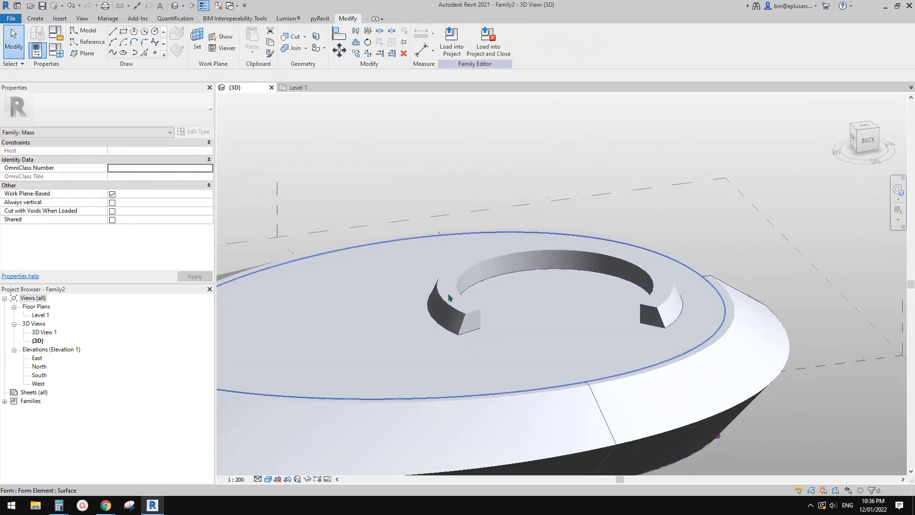
left_click(106, 505)
left_click(144, 476)
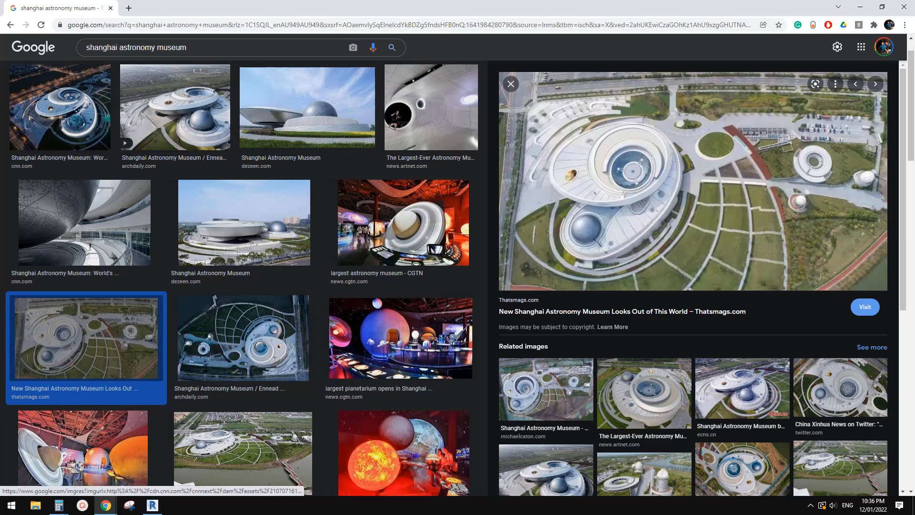
left_click(153, 506)
middle_click_drag(586, 296, 507, 333, "shift")
scroll(517, 329, "up", 3)
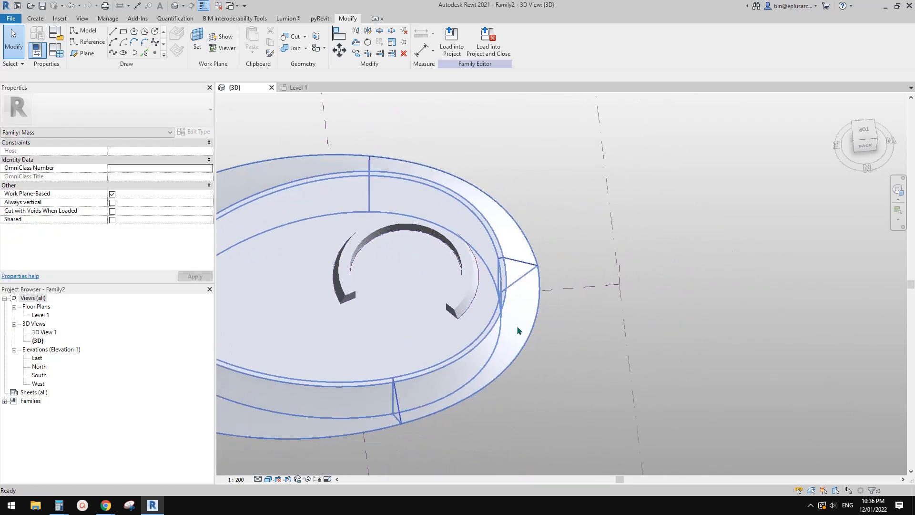
middle_click_drag(532, 318, 618, 244, "shift")
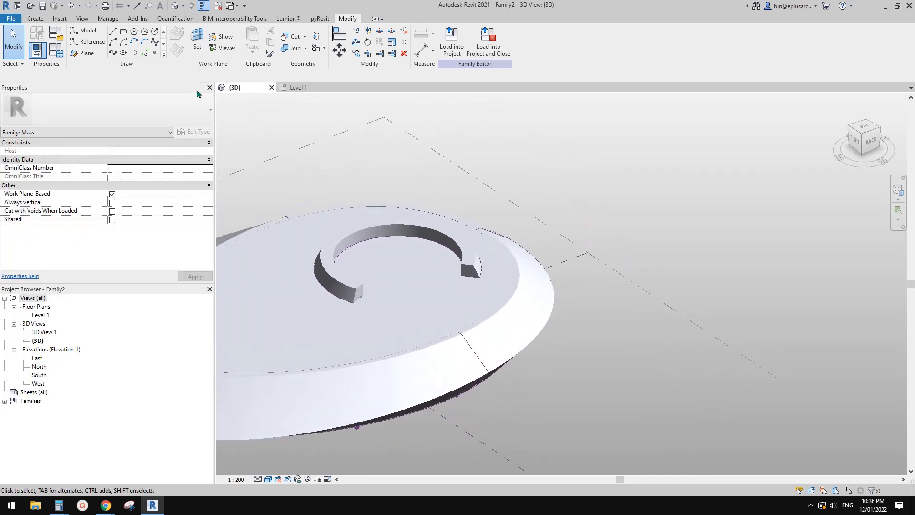
Set the Center (Front/Back) reference plane as the work plane for reference lines and face the model squarely from the back
left_click(88, 42)
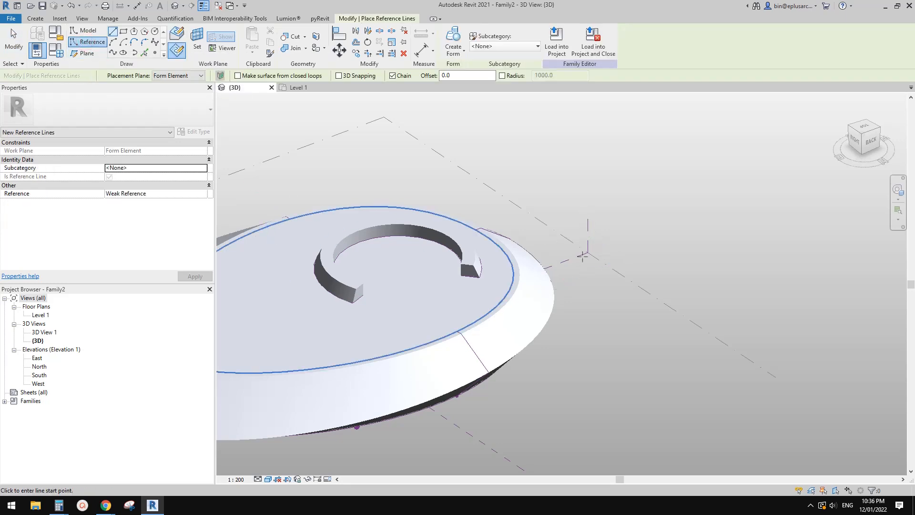
key("Escape")
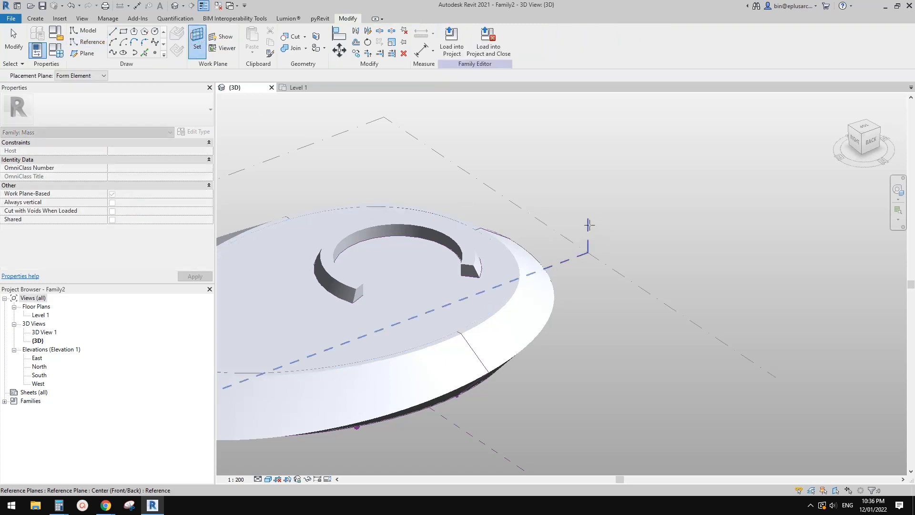
left_click(588, 225)
scroll(589, 229, "down", 2)
middle_click_drag(589, 231, 528, 188, "shift")
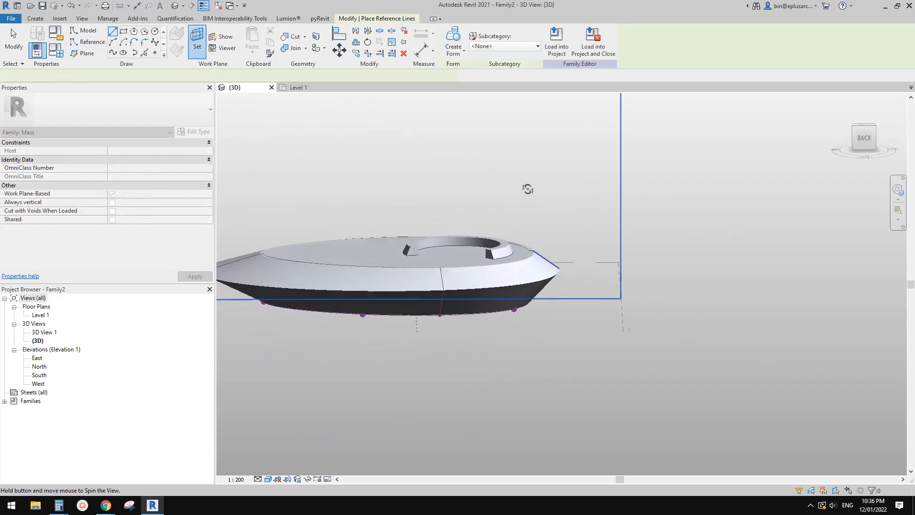
middle_click_drag(572, 217, 485, 213, "shift")
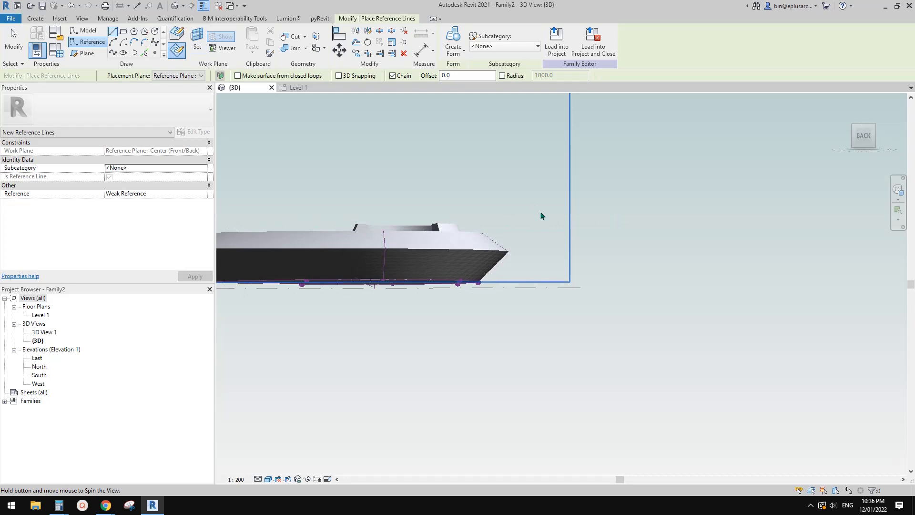
left_click(865, 139)
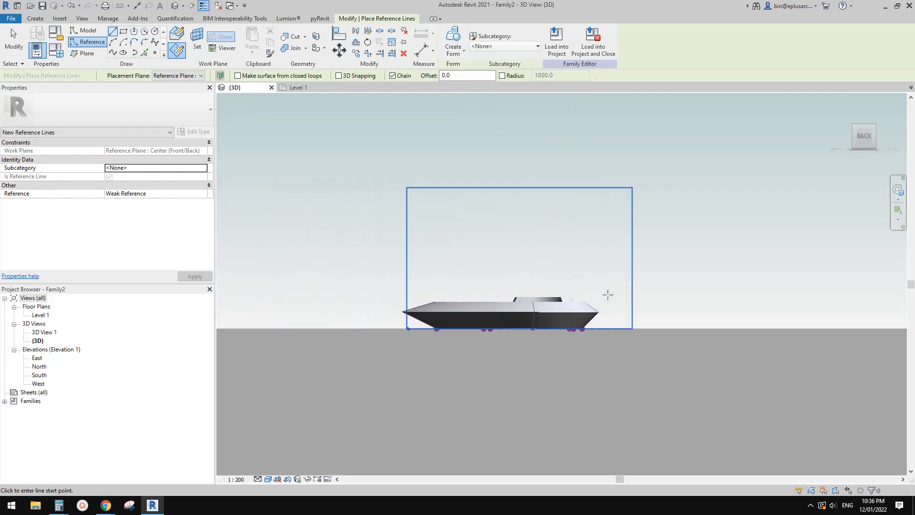
Draw a bulging start-end-radius reference arc above the mass as the curved side of a bowl profile
scroll(607, 296, "up", 4)
mouse_move(608, 295)
middle_mouse_down()
mouse_move(464, 278)
mouse_move(438, 219)
mouse_move(441, 308)
mouse_move(461, 299)
middle_mouse_up()
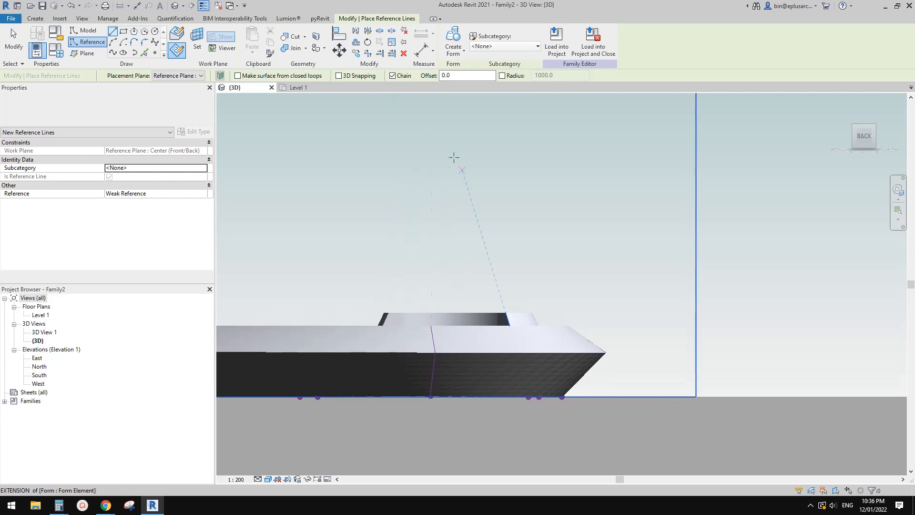
middle_click_drag(450, 178, 448, 181)
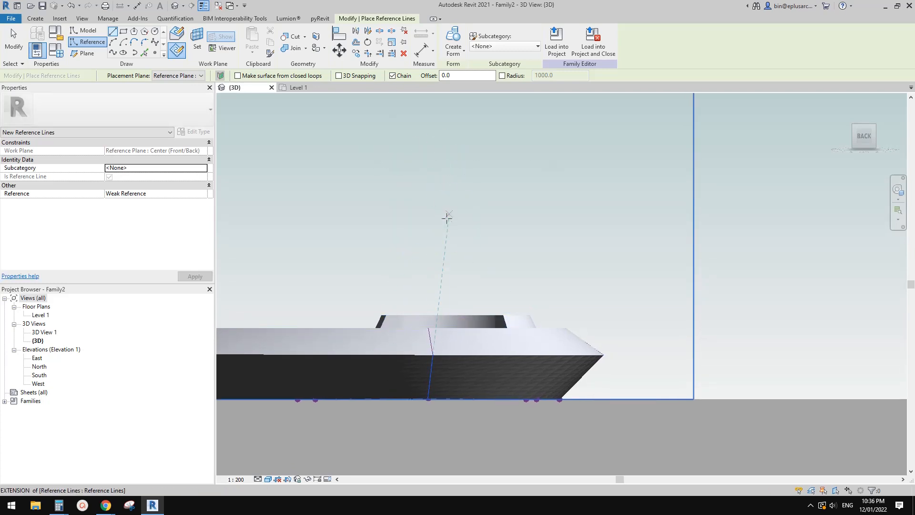
middle_click_drag(447, 218, 448, 221)
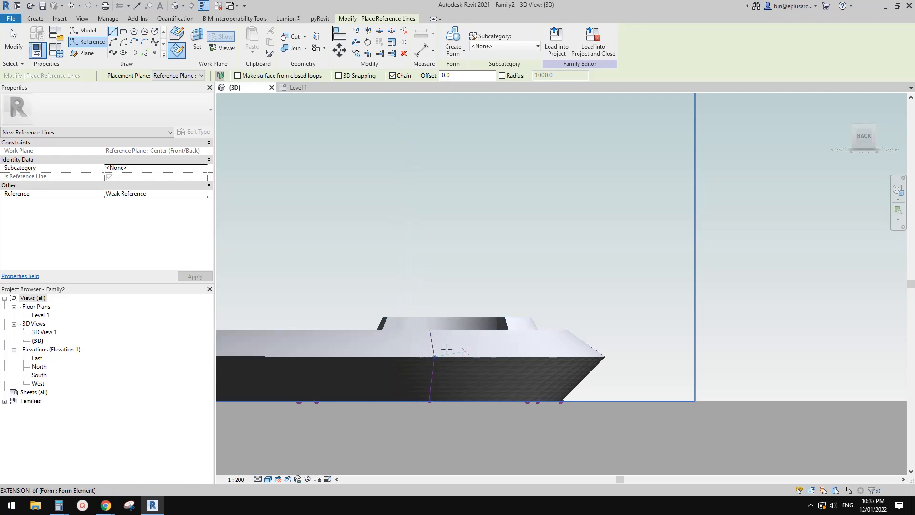
middle_click_drag(437, 229, 444, 228)
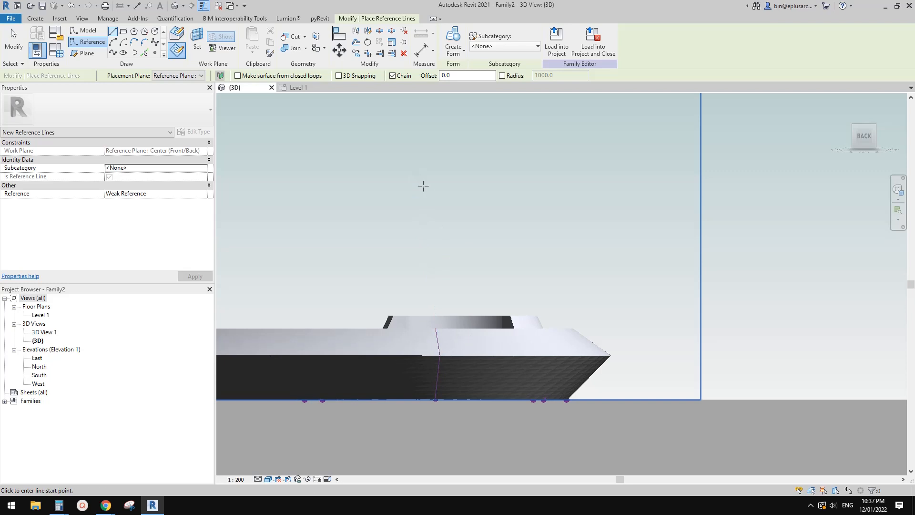
left_click(113, 42)
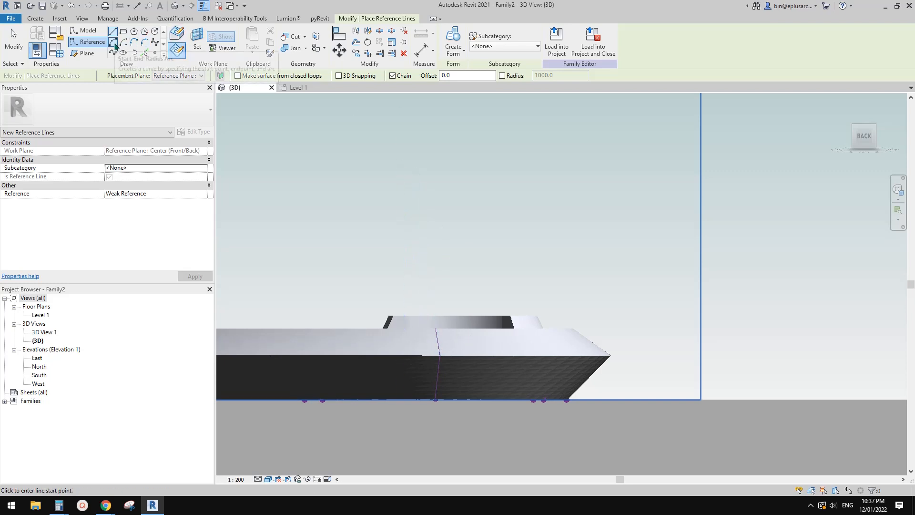
left_click(534, 171)
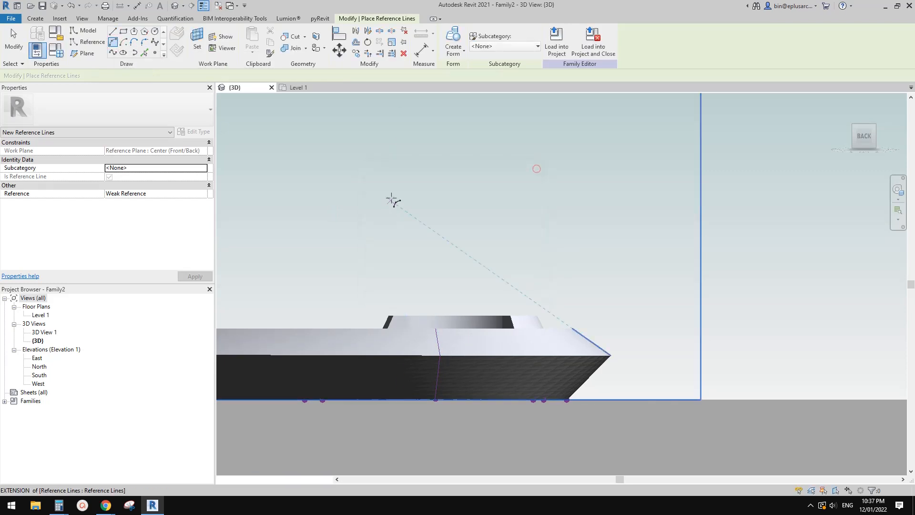
left_click(393, 199)
left_click(431, 239)
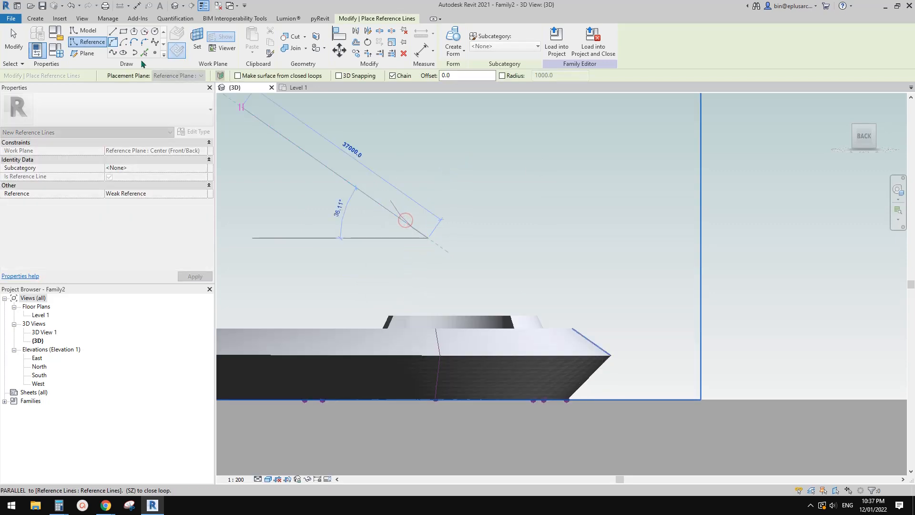
Close the bowl profile with reference lines: a base about 4,250 mm long, a vertical about 6,000 mm high and a top line trimmed to it
left_click(113, 32)
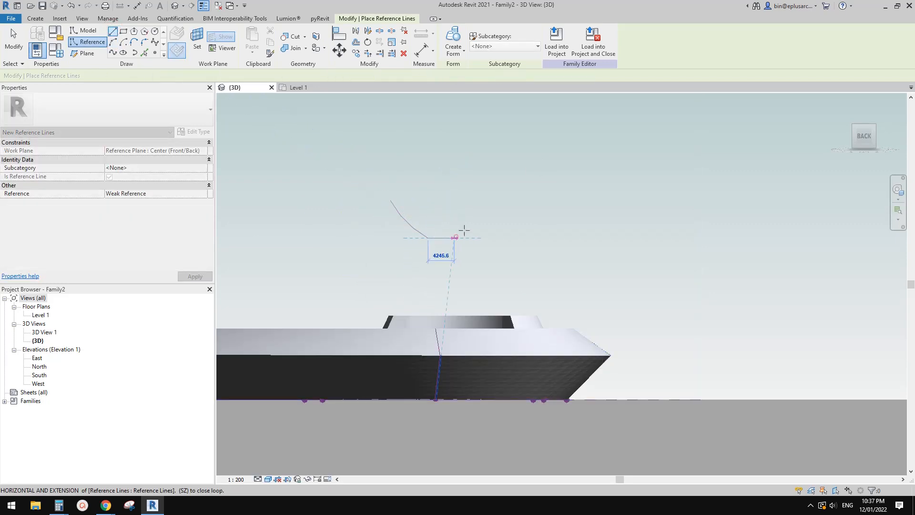
left_click(454, 238)
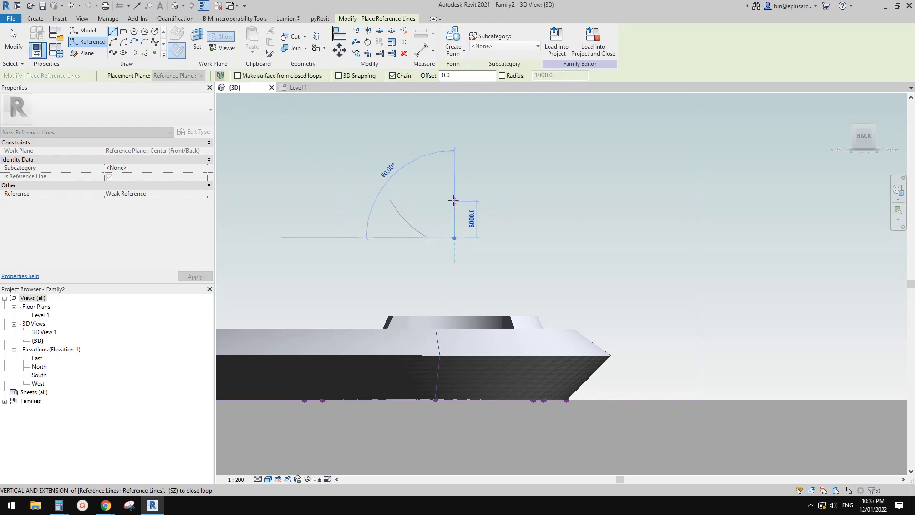
left_click(392, 200)
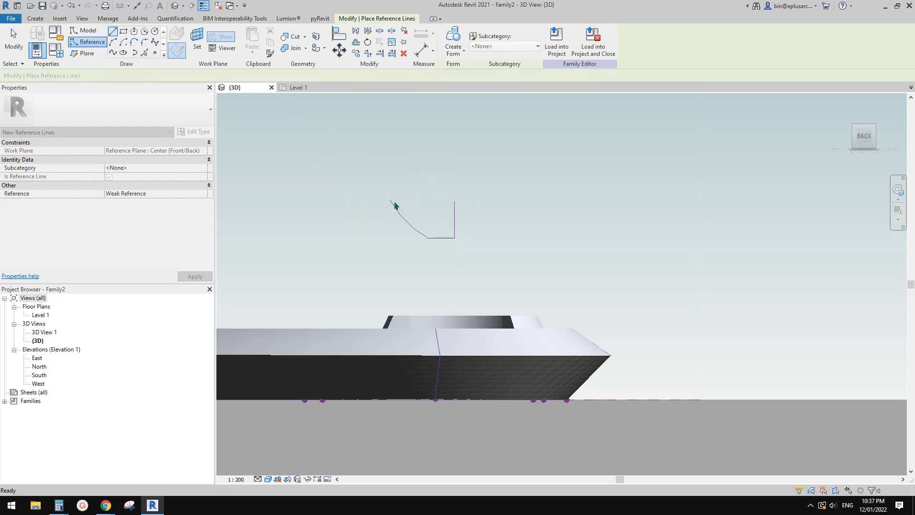
key("Escape")
key("Escape")
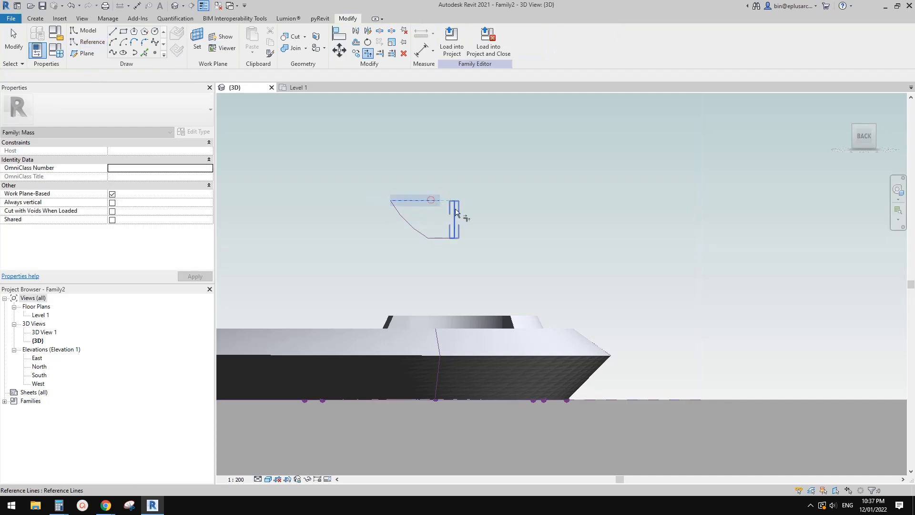
key("t")
key("r")
Draw a vertical model line about 5,000 mm long above the profile's straight side and convert it to a reference line
left_click(113, 33)
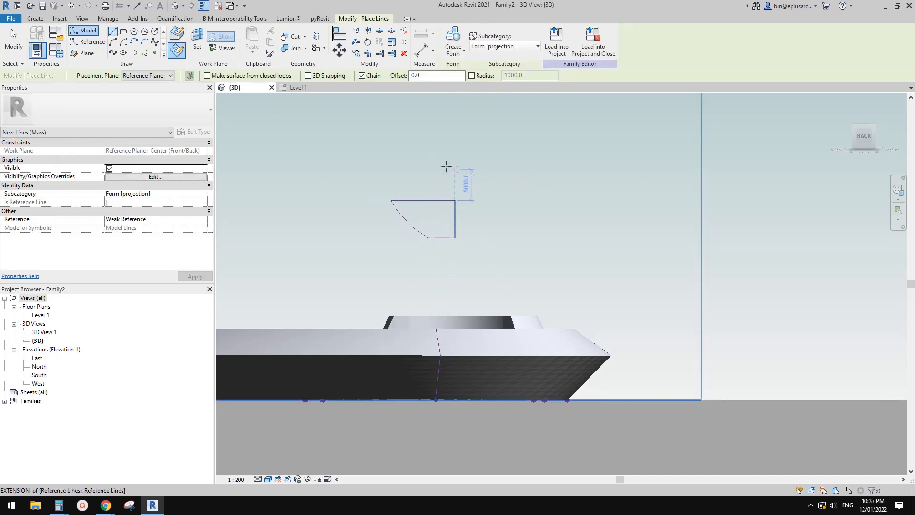
left_click(454, 176)
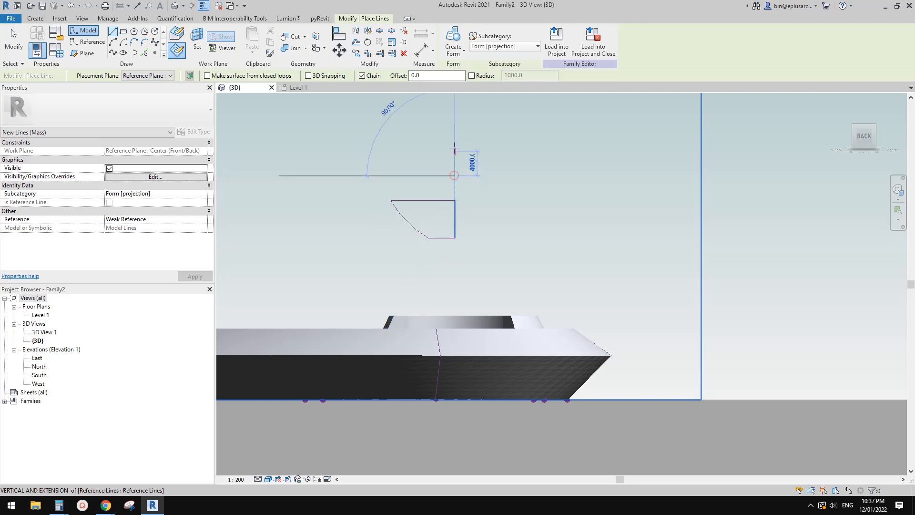
key("Escape")
key("Escape")
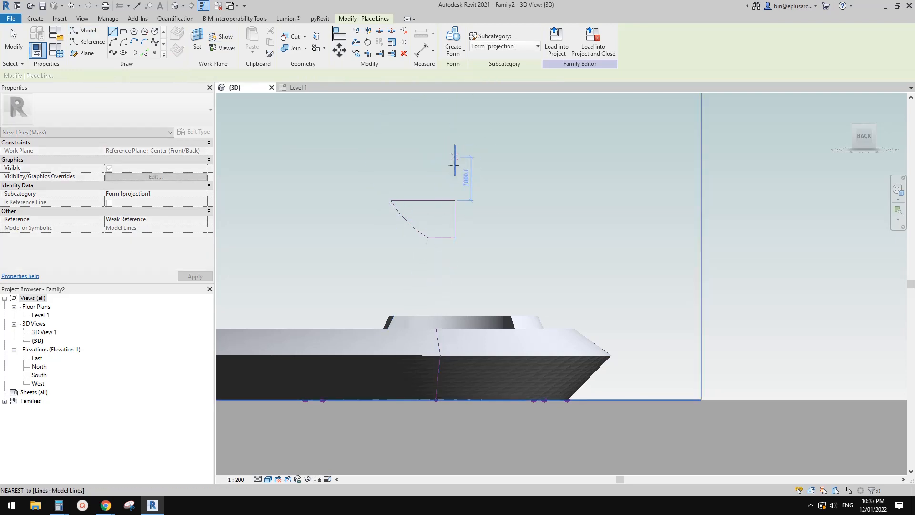
key("Escape")
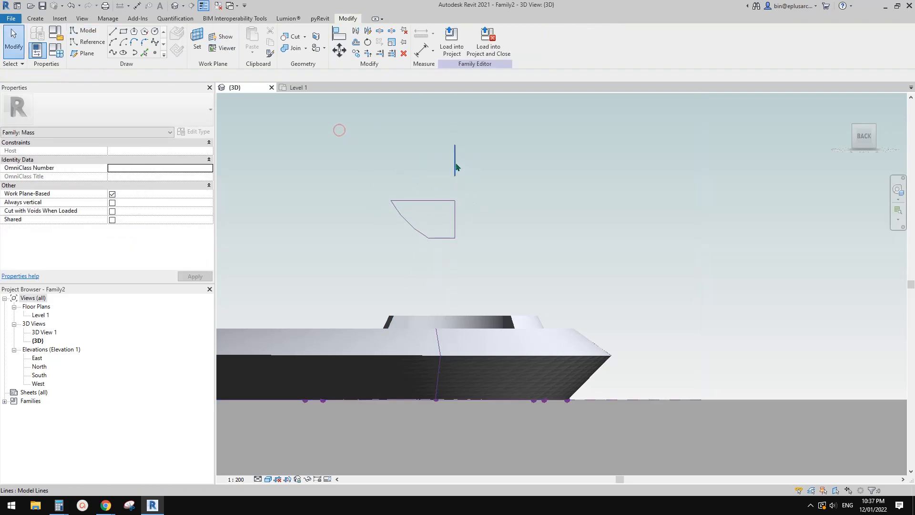
left_click(455, 164)
left_click(111, 220)
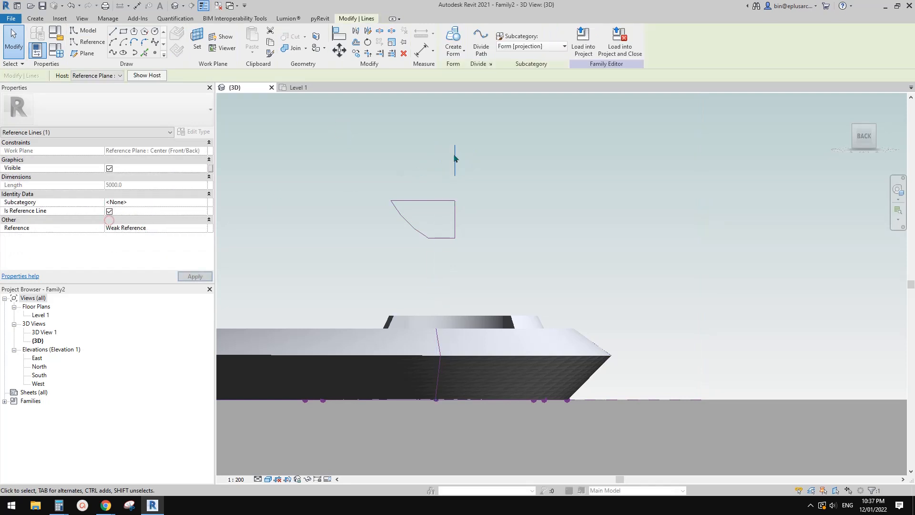
Revolve the closed profile around the vertical axis line into a bowl-shaped form and change it from solid to void
left_click(448, 186)
left_click_drag(448, 227, 511, 270)
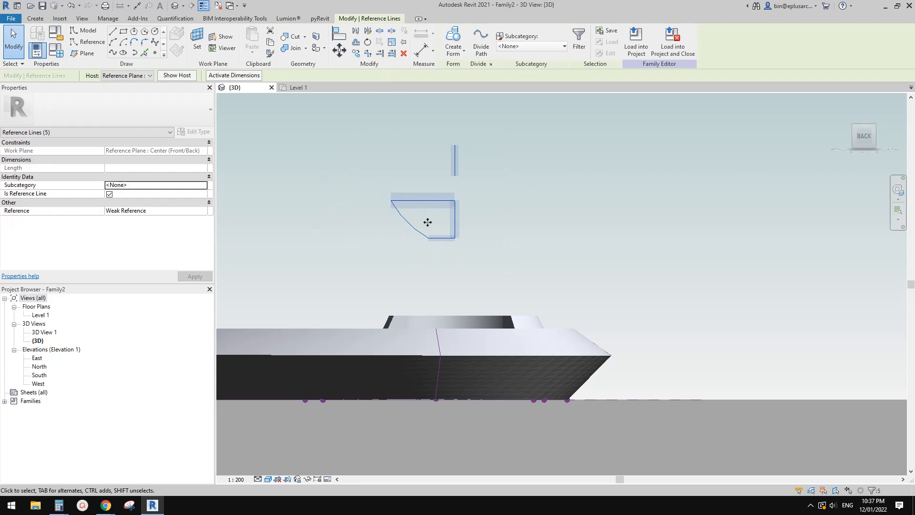
left_click(454, 38)
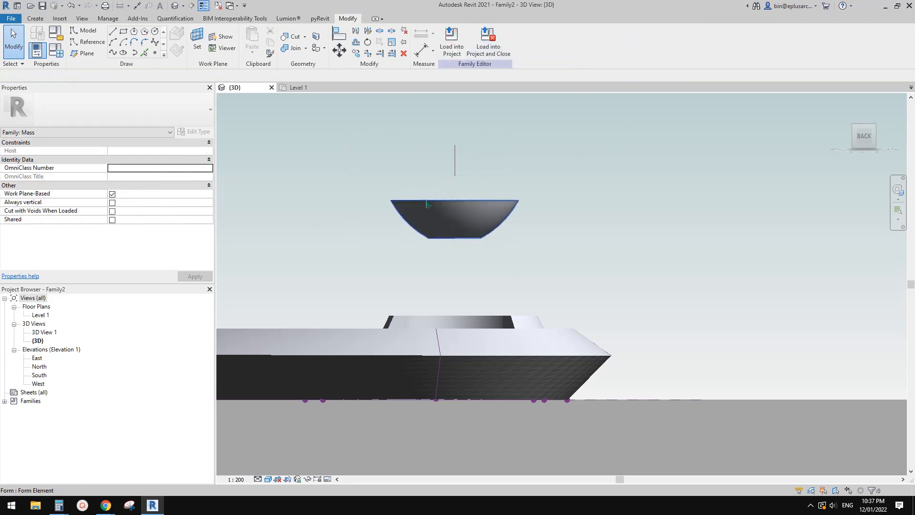
middle_click_drag(436, 227, 455, 206, "shift")
left_click(455, 206)
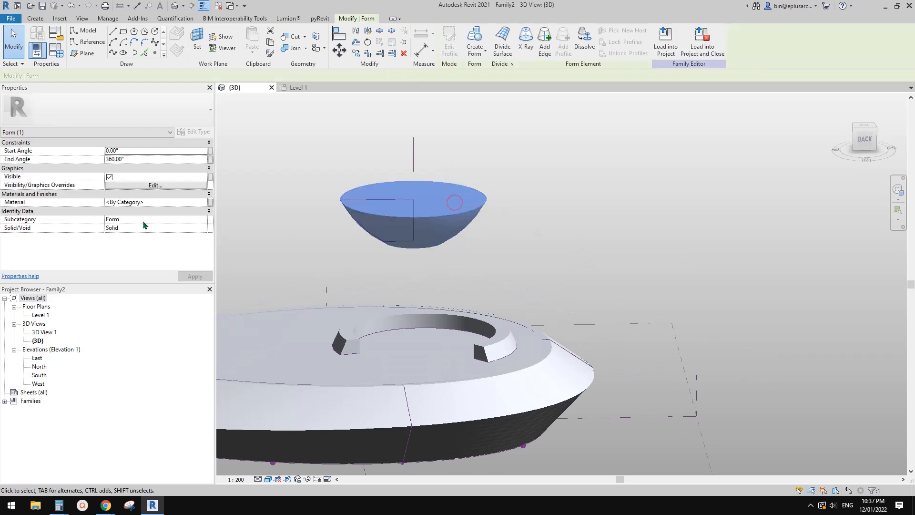
left_click(174, 228)
left_click(111, 244)
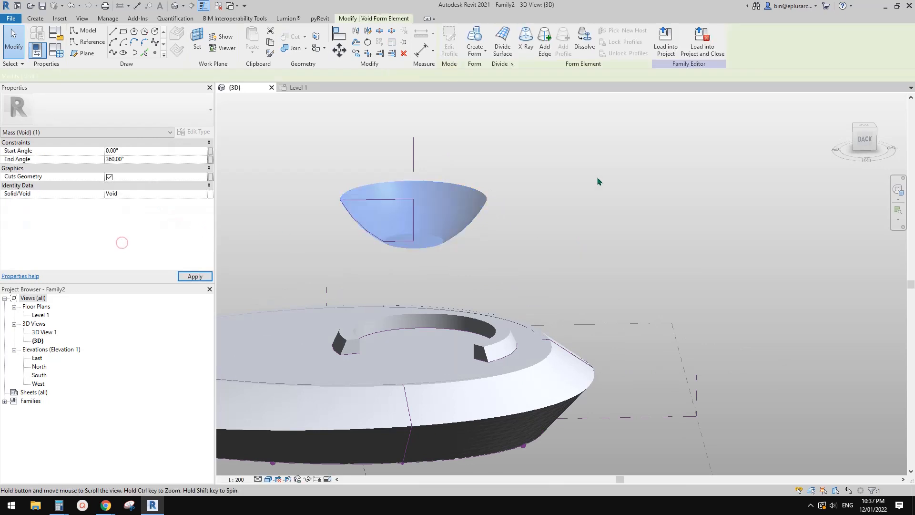
From the back view, select the bowl void's four profile reference lines and lower the void until it sinks into the mass's roof
middle_click_drag(597, 180, 555, 216, "shift")
left_click(653, 194)
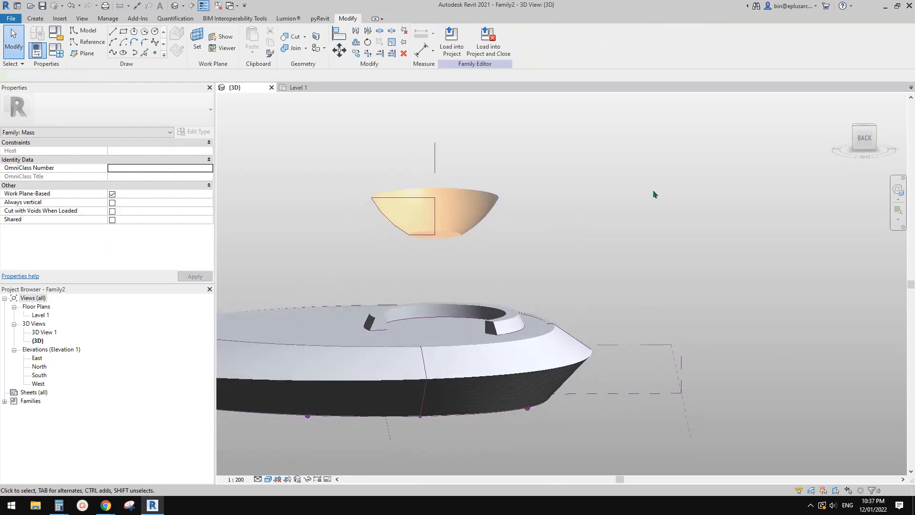
left_click(861, 139)
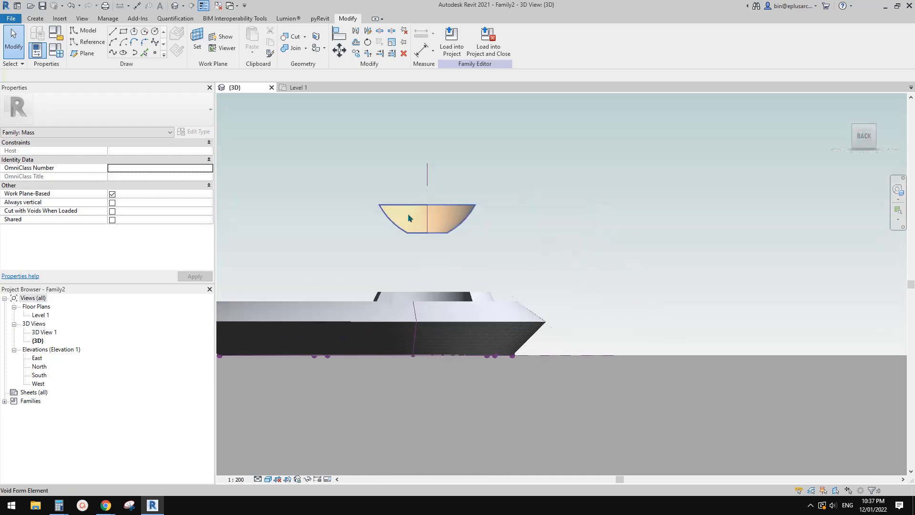
middle_click_drag(408, 218, 425, 260, "shift")
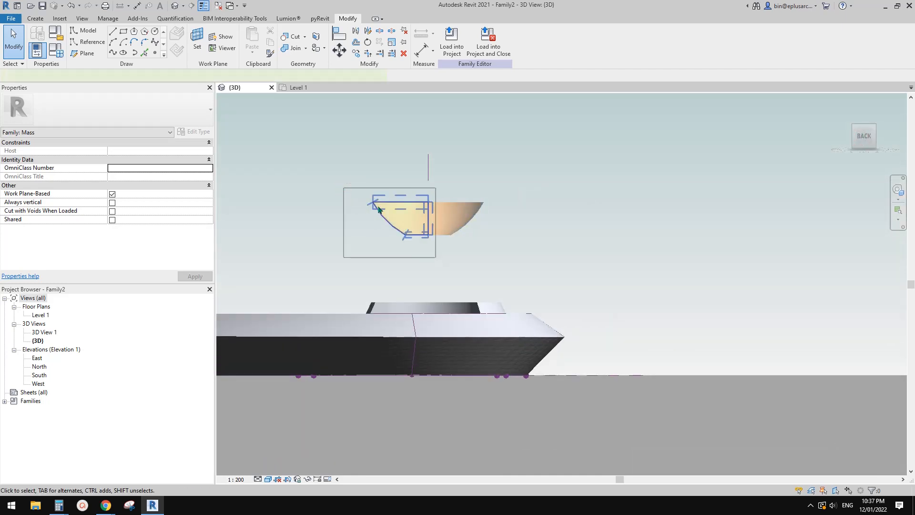
middle_click_drag(452, 239, 442, 233)
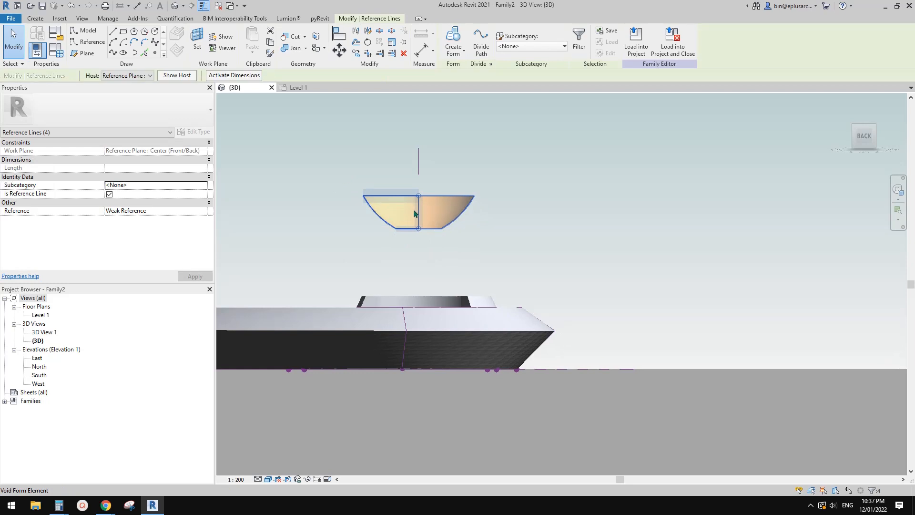
key("shift+Down")
key("shift+Down")
key("shift+Down")
key("shift+Down")
key("shift+Down")
key("shift+Down")
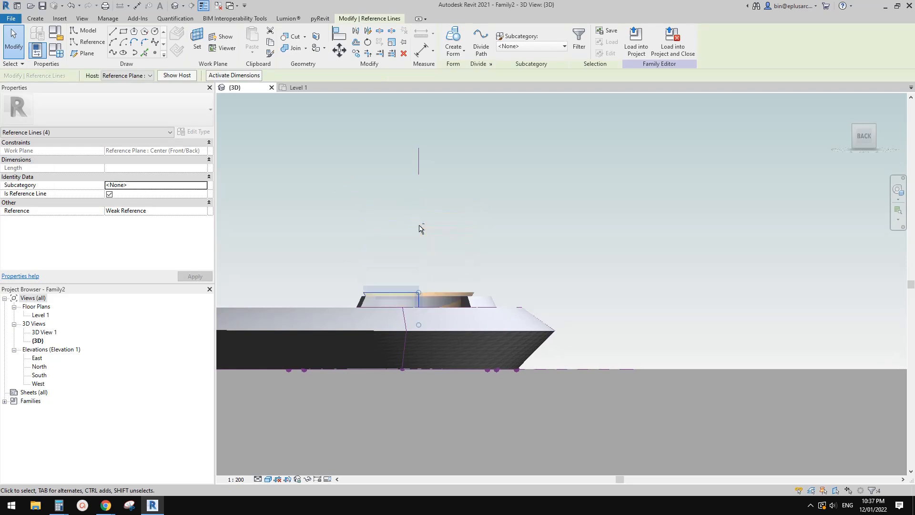
middle_click_drag(414, 228, 398, 355, "shift")
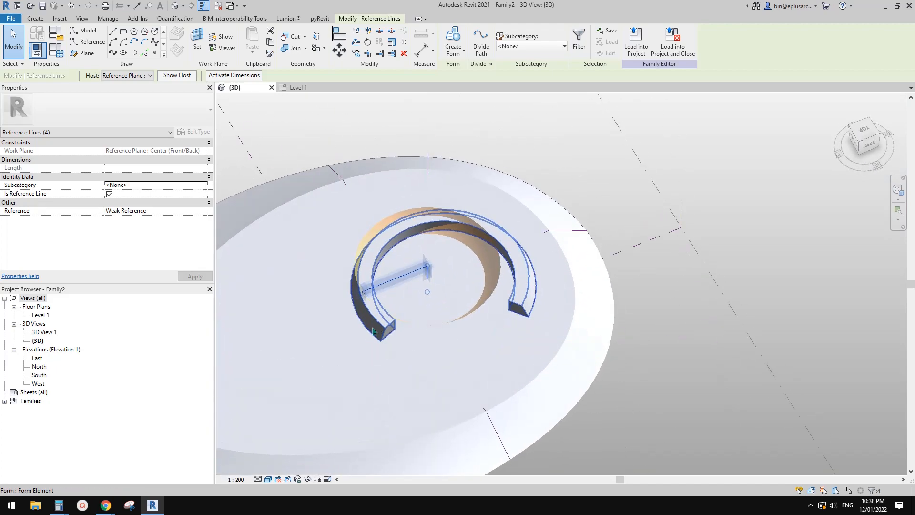
left_click(371, 329)
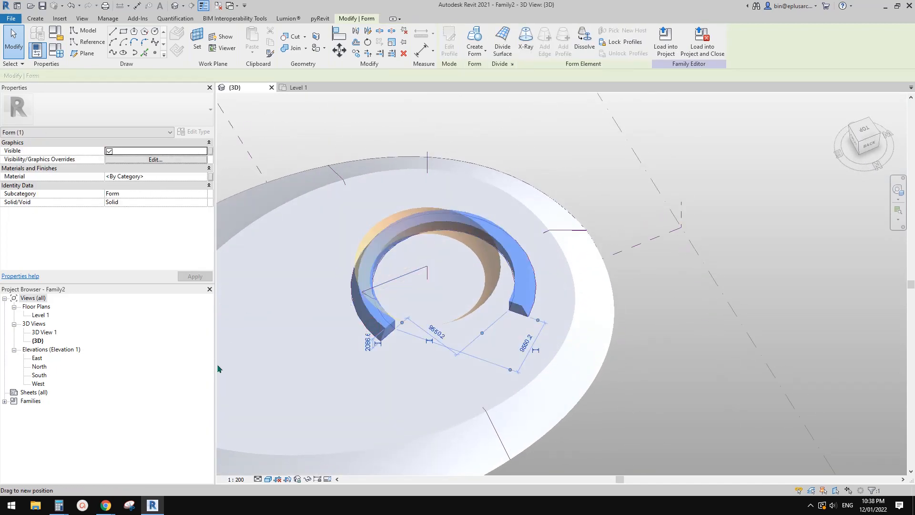
middle_click_drag(278, 364, 469, 330)
left_click(555, 283)
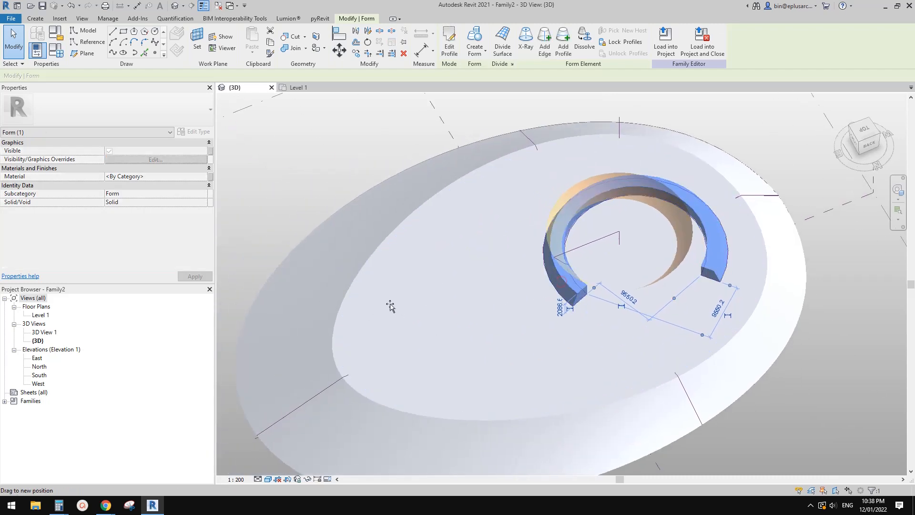
key("Escape")
middle_click_drag(717, 276, 643, 287)
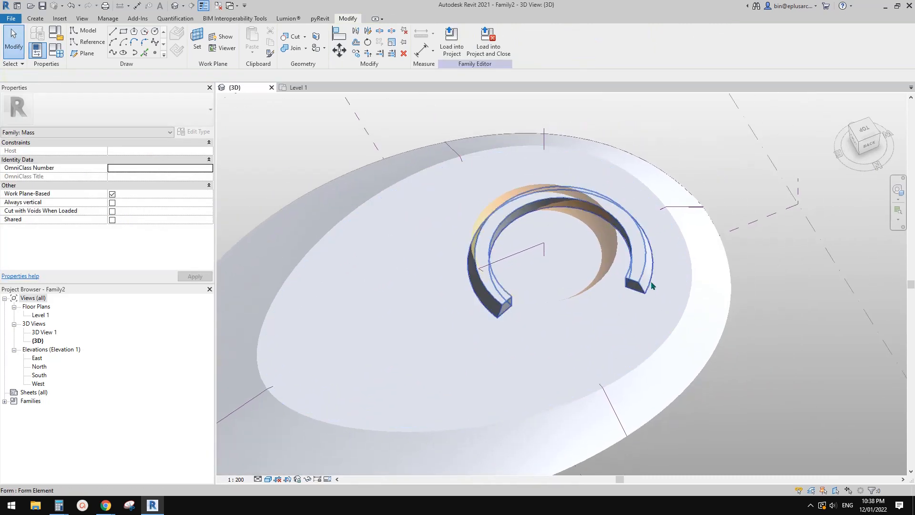
key("Tab")
middle_click_drag(658, 255, 593, 208, "shift")
scroll(639, 303, "up", 1)
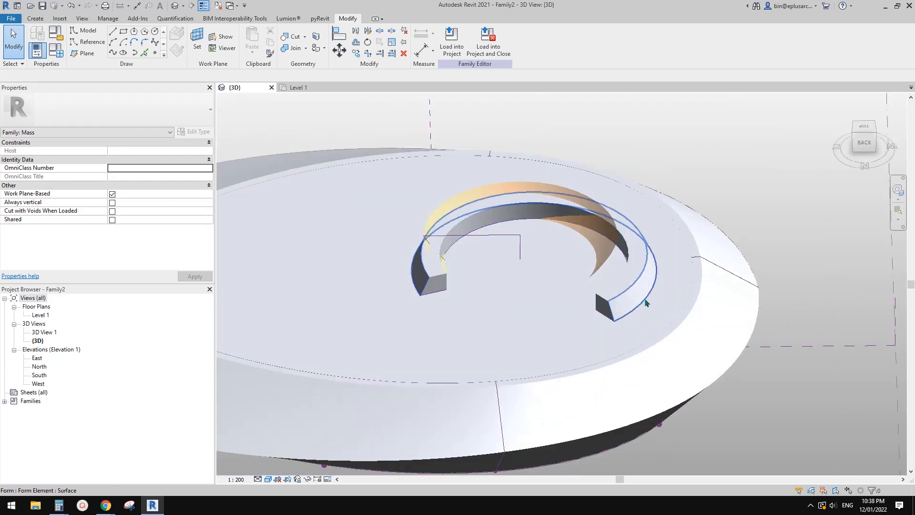
scroll(639, 302, "up", 1)
left_click(629, 298)
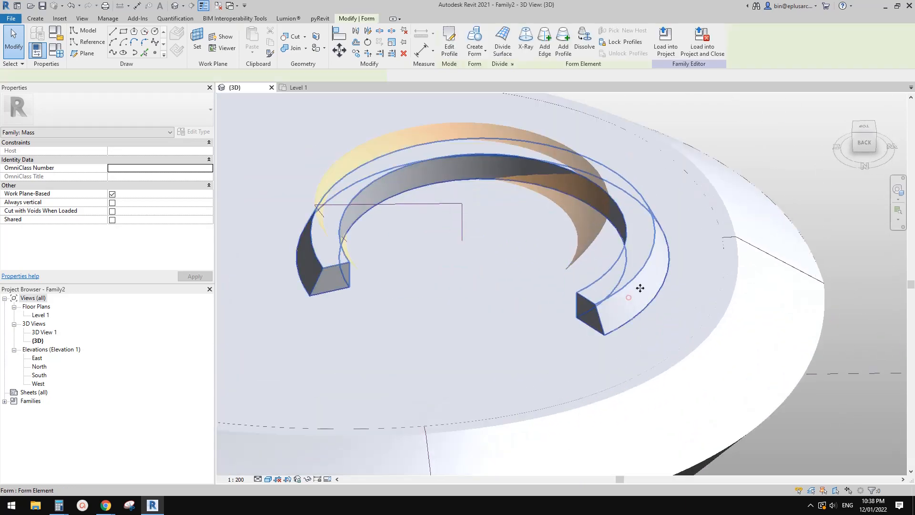
key("Escape")
Try to move the C-shaped form's chain of base reference lines away from the bowl in the top view
key("Tab")
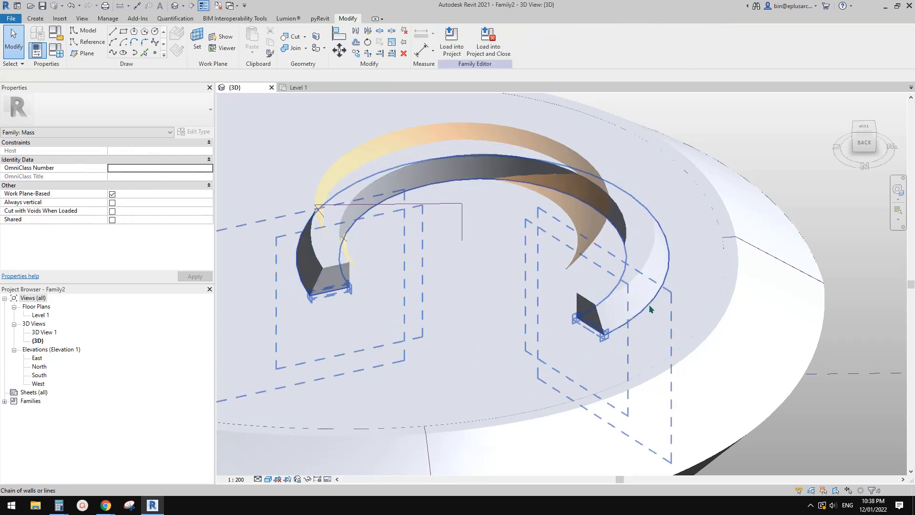
left_click(651, 309)
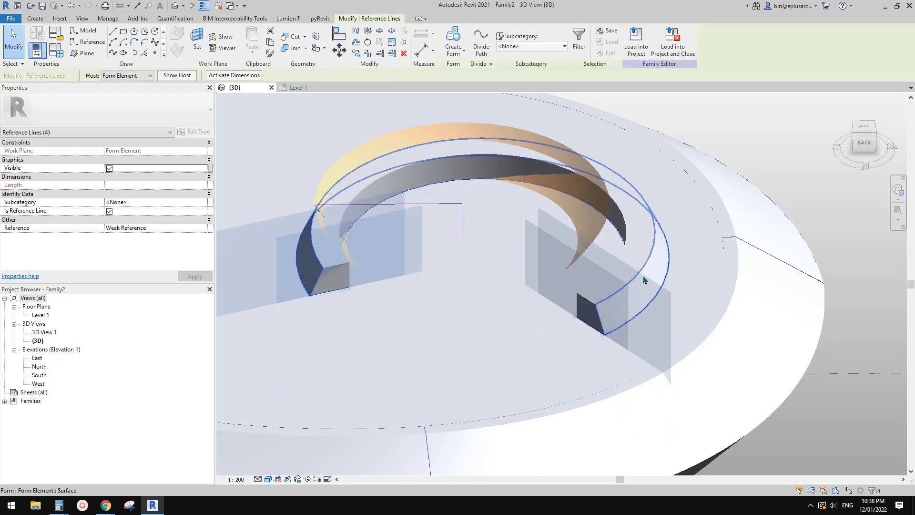
left_click(865, 127)
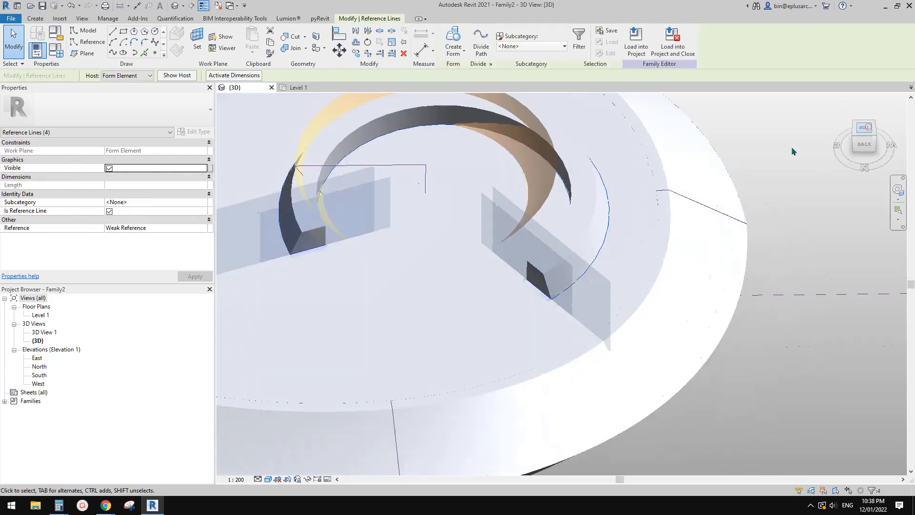
key("Escape")
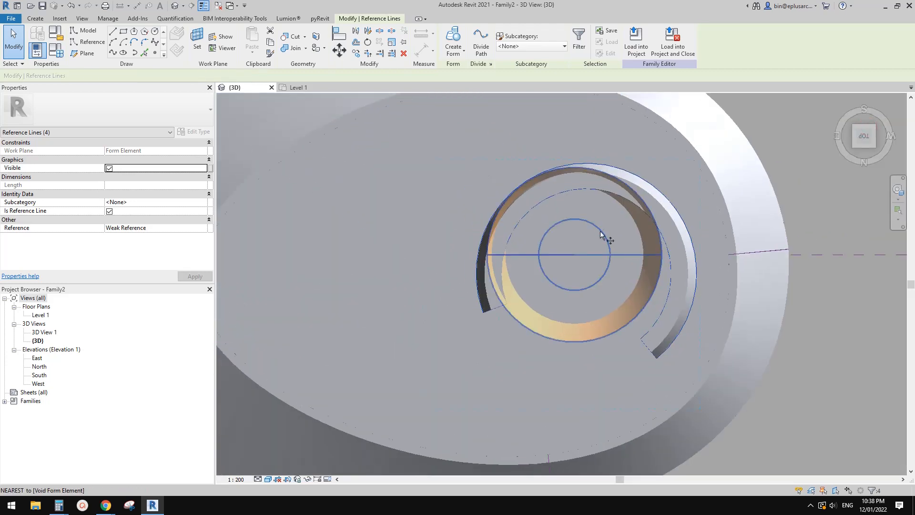
left_click(348, 247)
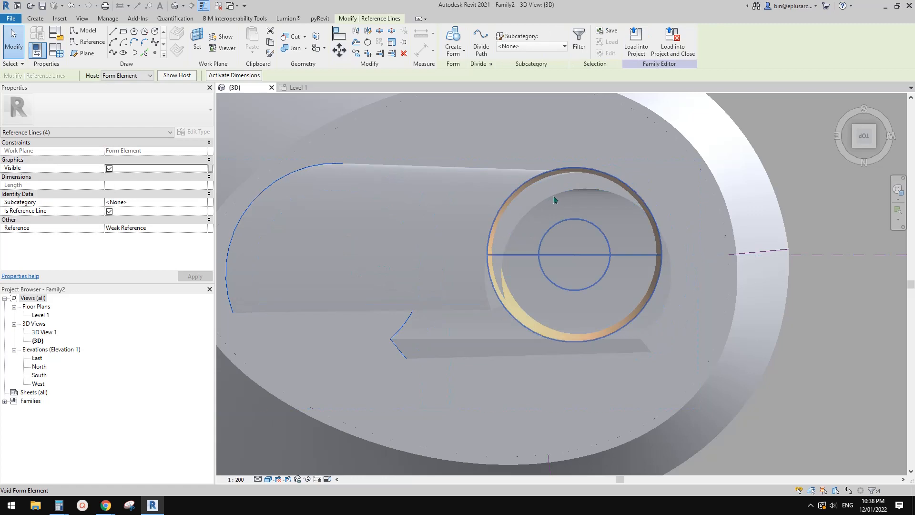
scroll(556, 215, "down", 3)
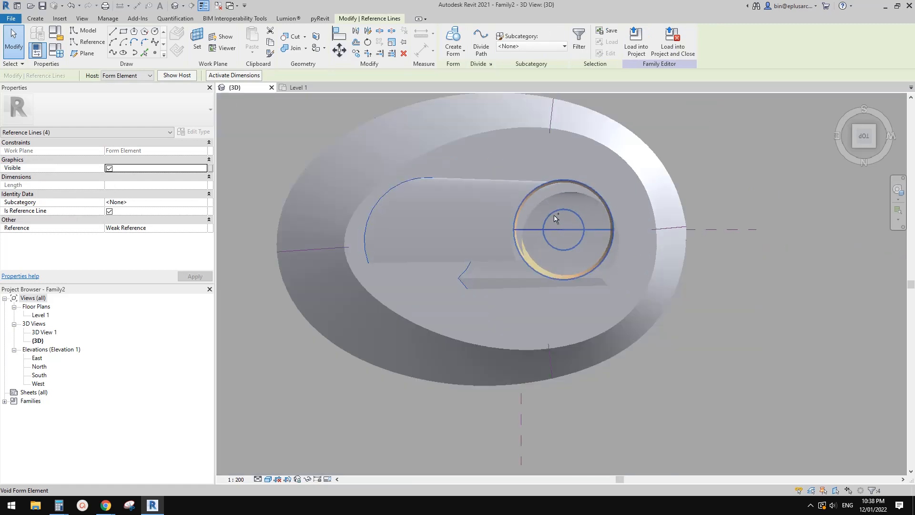
scroll(553, 218, "up", 5)
key("Escape")
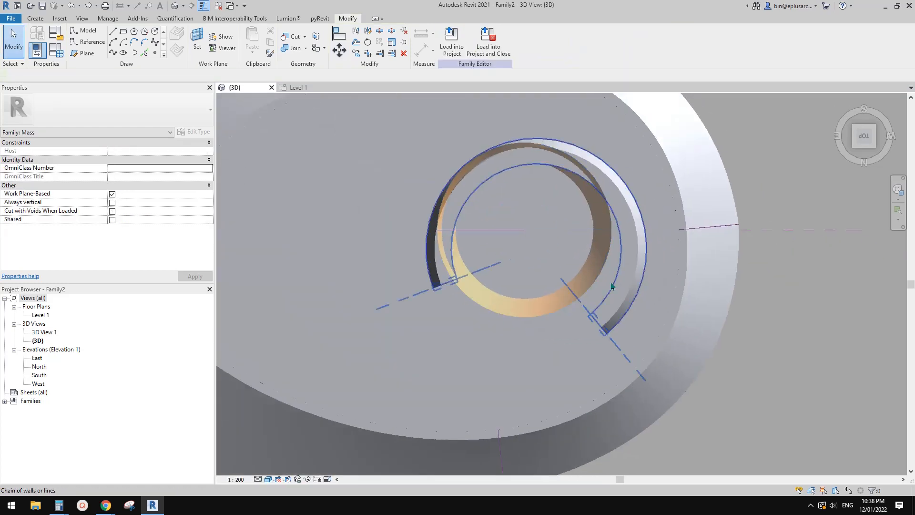
Delete the C-shaped solid form from the roof together with its chain of base reference lines
scroll(617, 305, "up", 1)
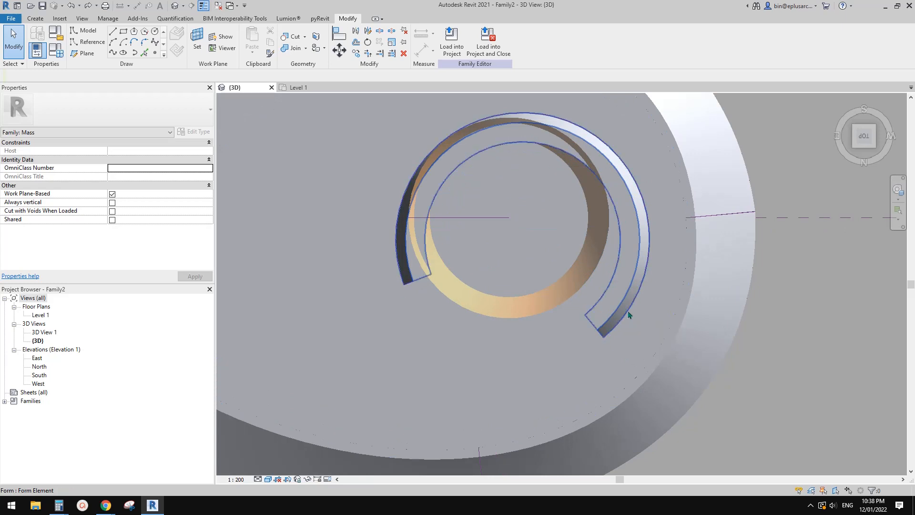
scroll(629, 314, "down", 3)
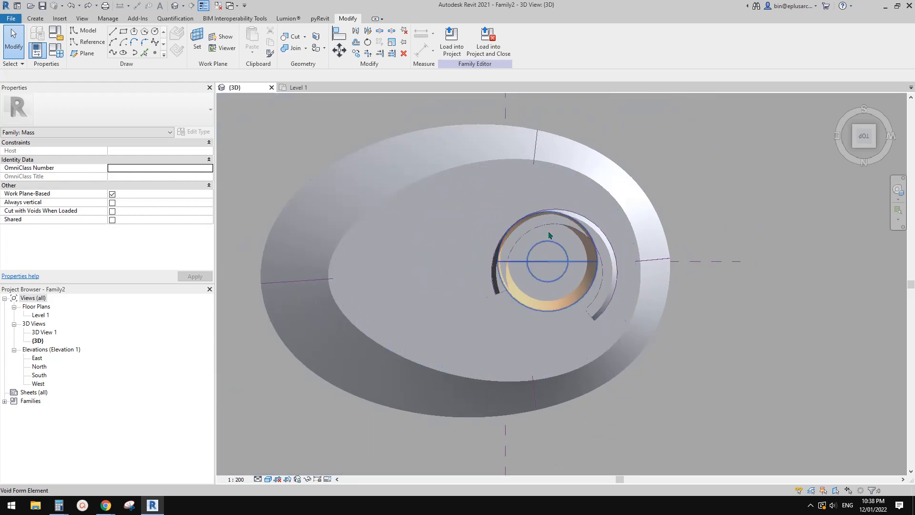
scroll(620, 286, "up", 2)
middle_click_drag(620, 293, 595, 243, "shift")
scroll(595, 243, "up", 4)
left_click(610, 278)
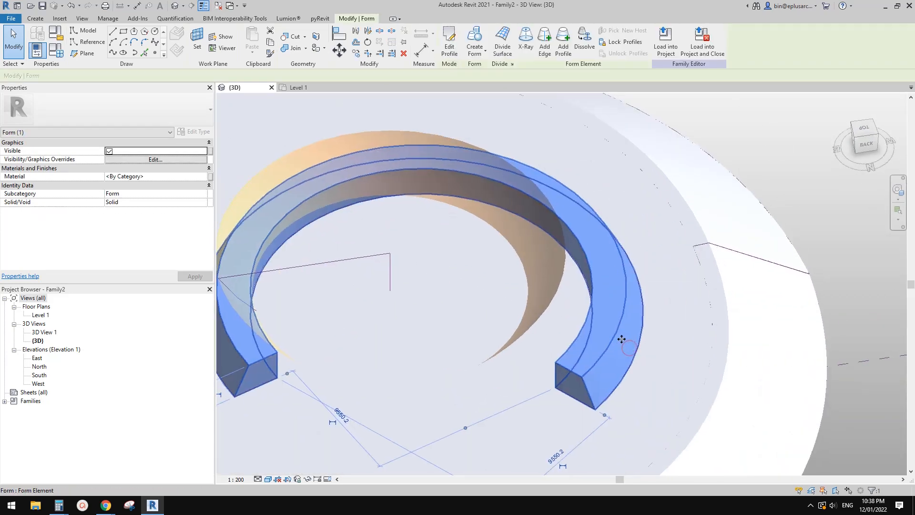
key("Delete")
left_click(640, 335)
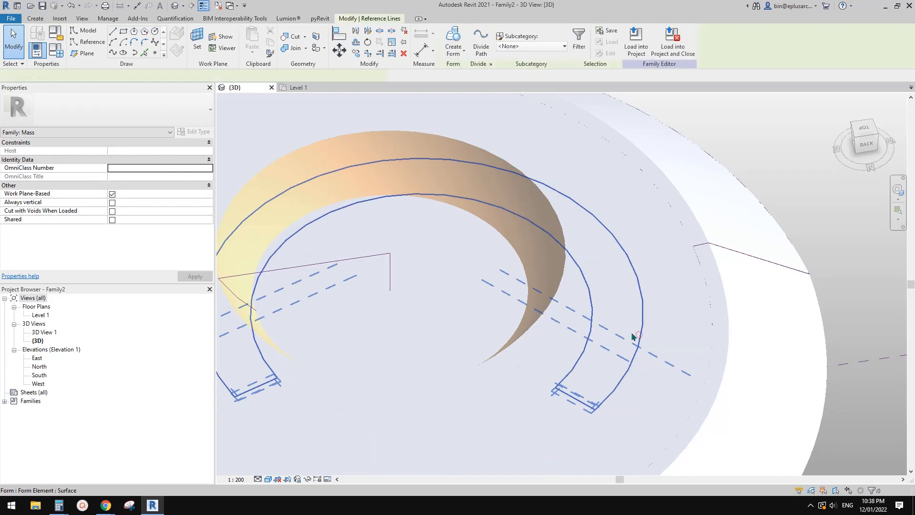
scroll(620, 314, "down", 4)
key("Escape")
Cut the mass's flat-topped inner form with the bowl-shaped void to make a recess in the roof
middle_click_drag(652, 251, 597, 262, "shift")
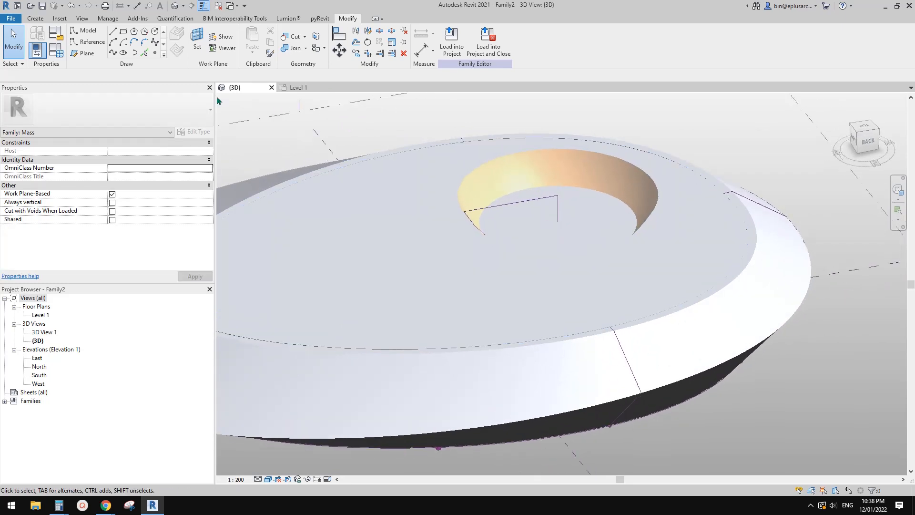
left_click(292, 36)
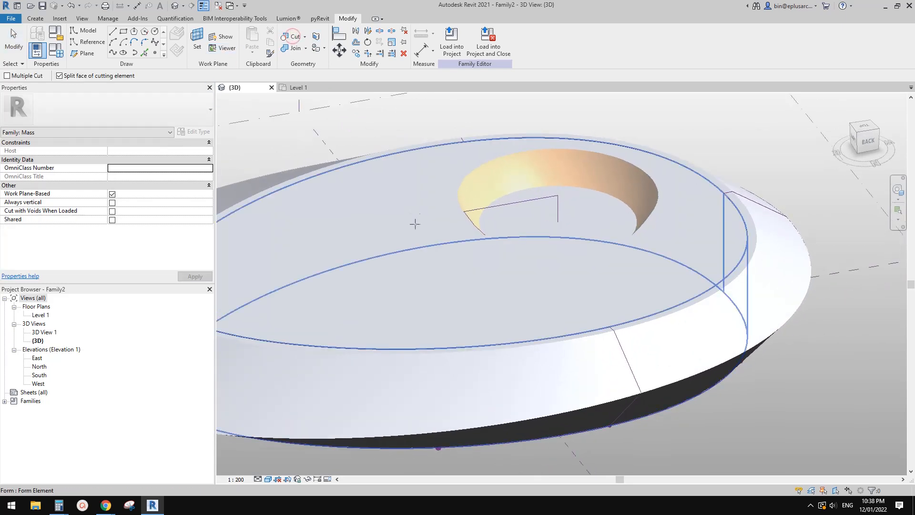
left_click(410, 234)
left_click(521, 159)
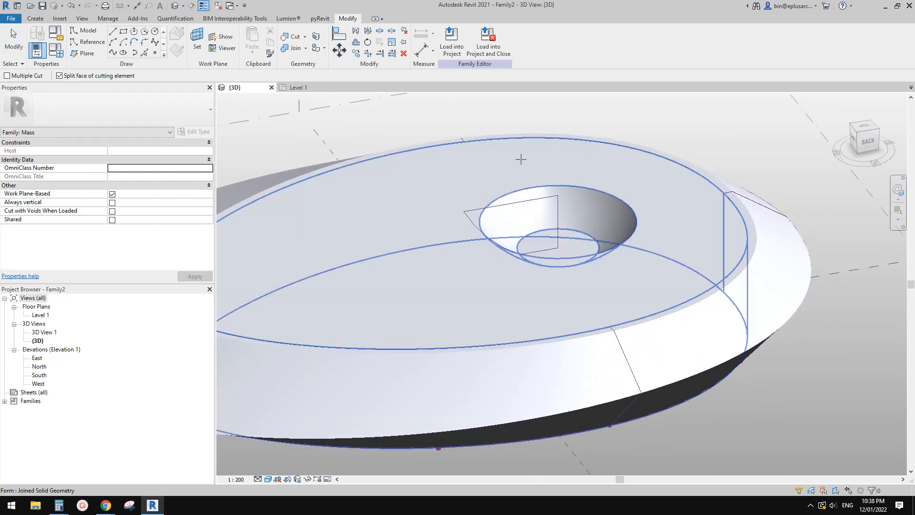
middle_click_drag(613, 228, 640, 192, "shift")
key("Escape")
middle_click_drag(667, 240, 419, 384, "shift")
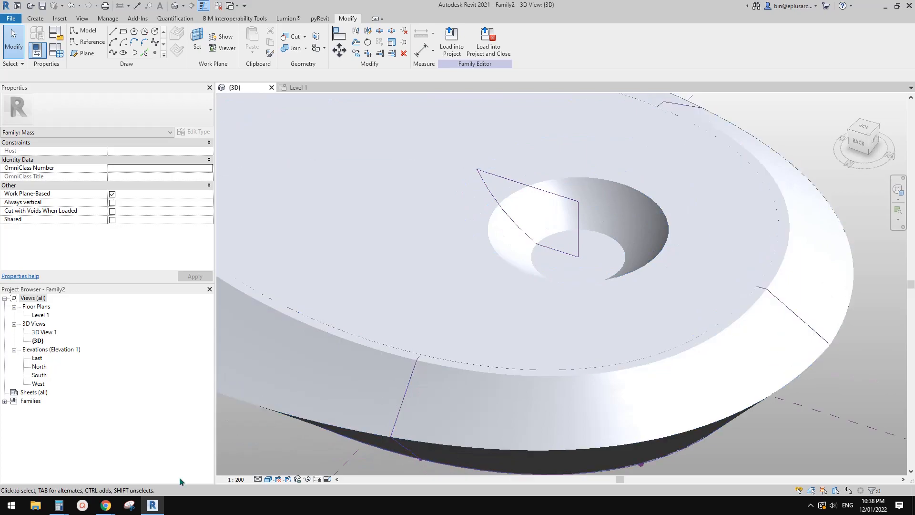
Switch to Chrome, examine the Shanghai Astronomy Museum reference images, and return to Revit
mouse_move(107, 509)
left_click(155, 465)
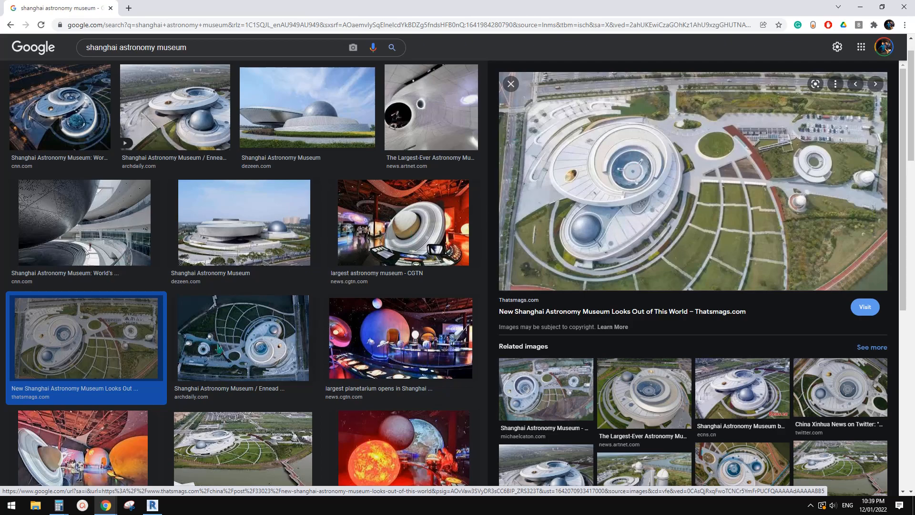
scroll(219, 350, "down", 6)
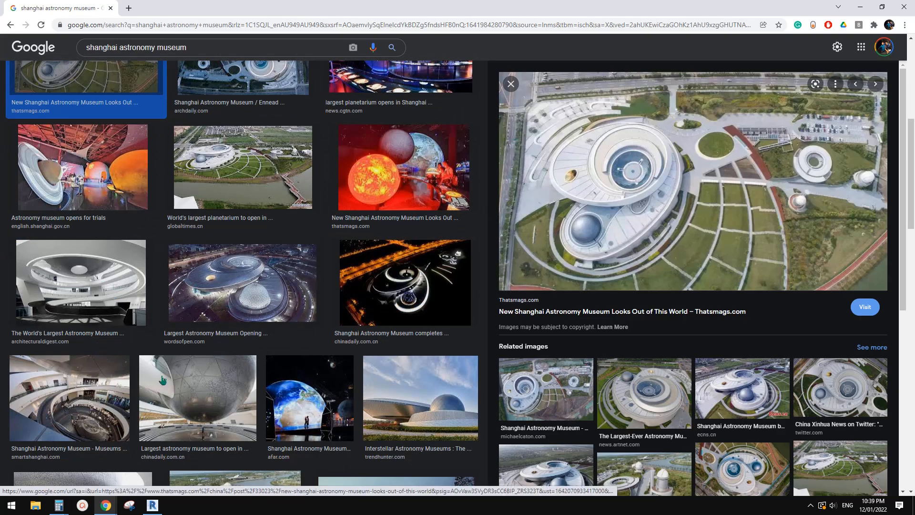
scroll(294, 371, "down", 8)
scroll(237, 361, "down", 4)
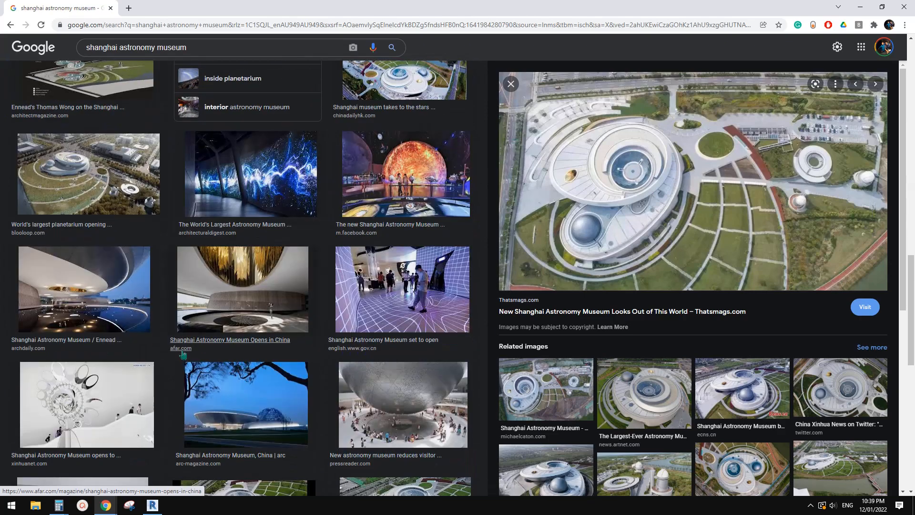
scroll(302, 363, "up", 10)
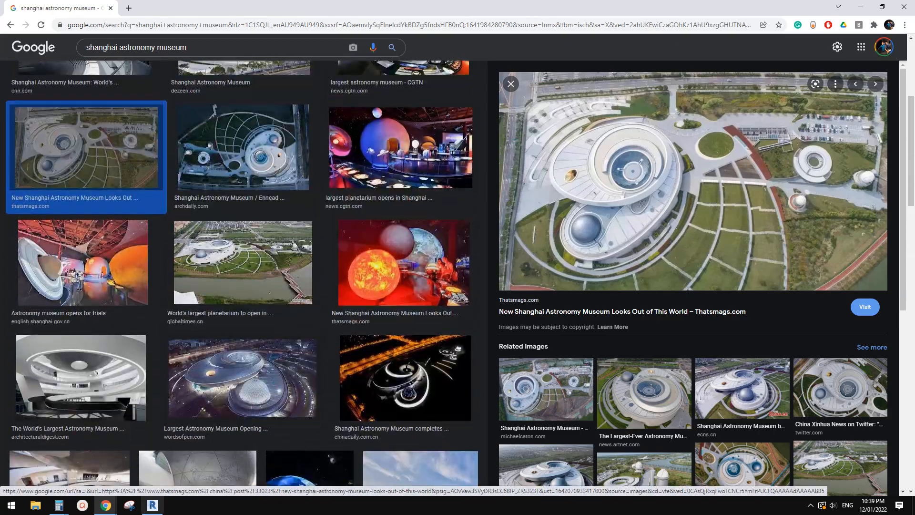
left_click(151, 506)
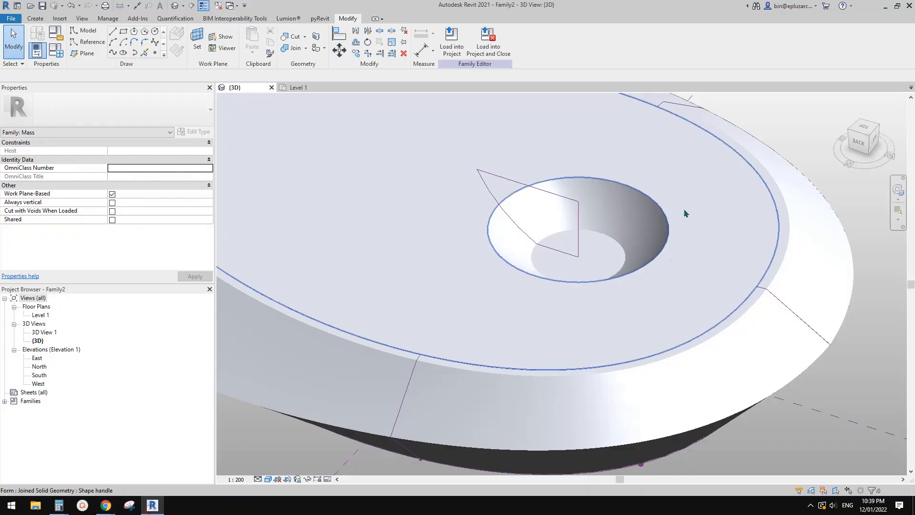
Select one half of the bowl recess's curved inner face and apply Divide Surface to it
scroll(611, 226, "up", 5)
middle_click_drag(620, 260, 616, 310, "shift")
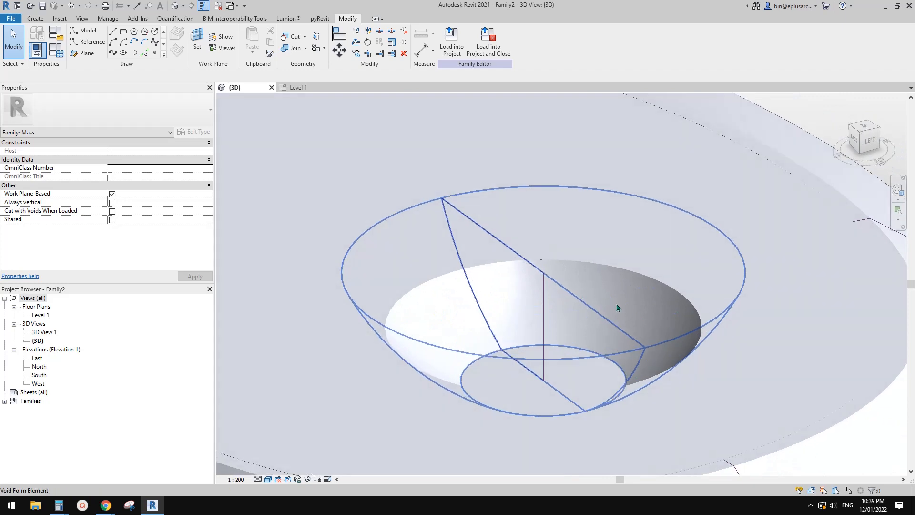
scroll(626, 310, "up", 3)
key("Tab")
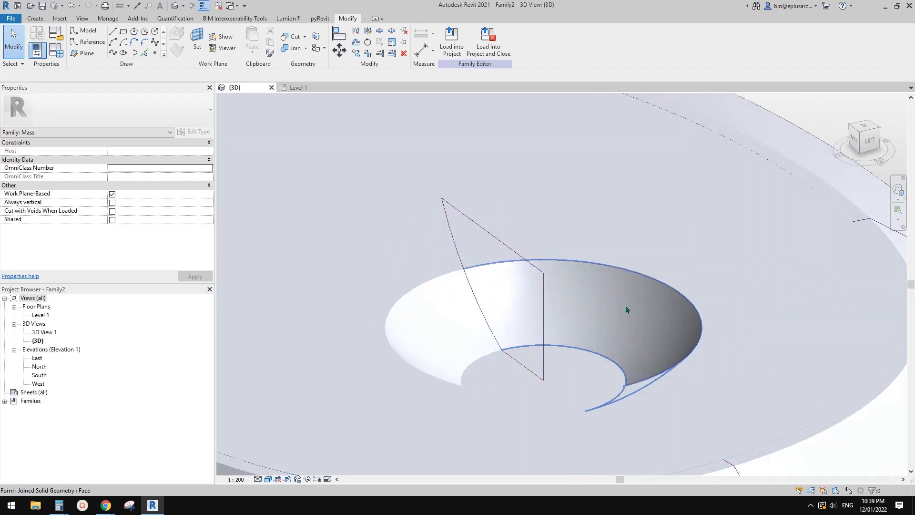
left_click(627, 309)
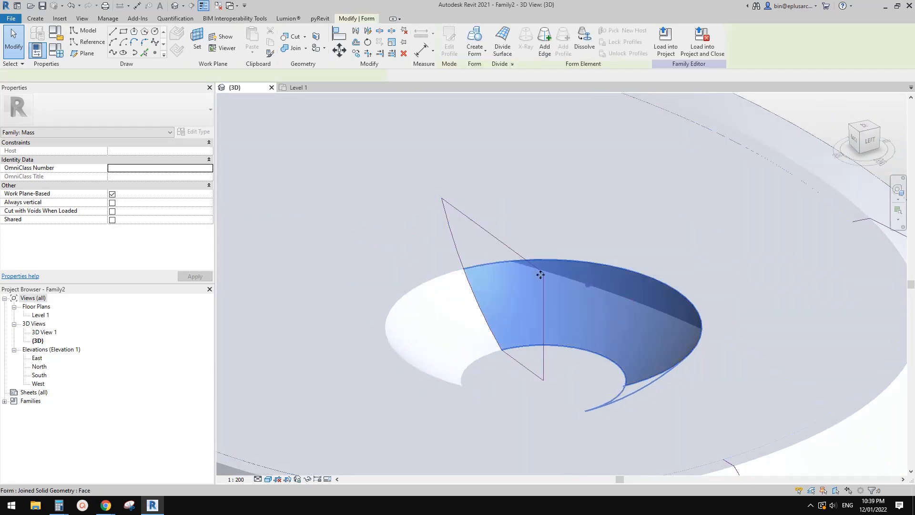
middle_click_drag(540, 275, 555, 214, "shift")
scroll(553, 213, "up", 1)
left_click(501, 43)
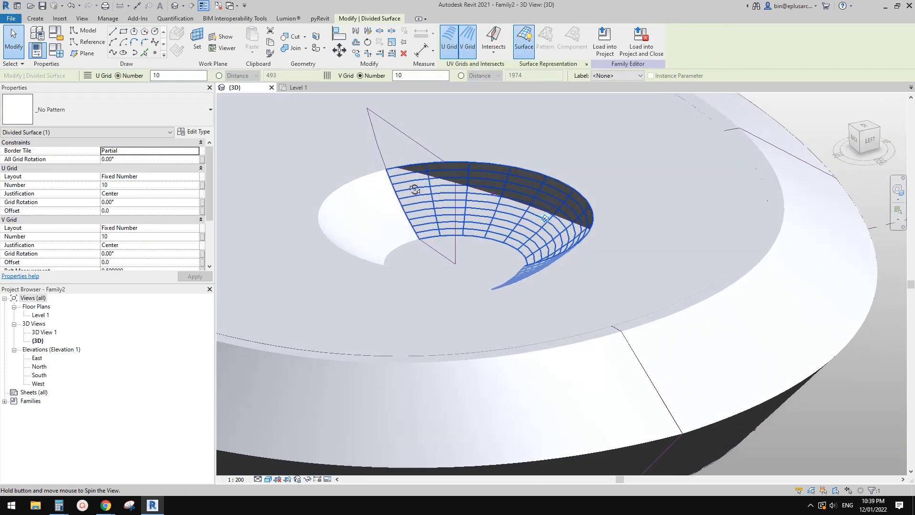
Examine the panel patterns available for the divided half of the bowl recess
left_click(114, 110)
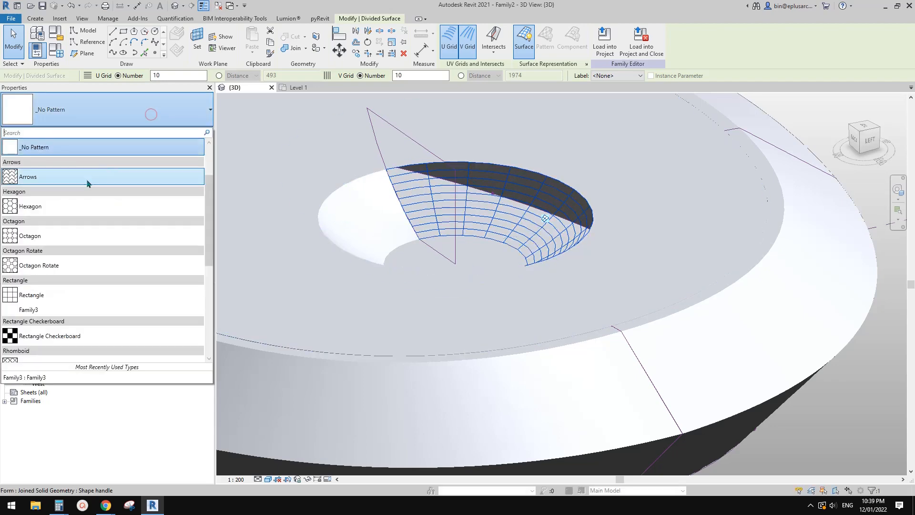
scroll(91, 260, "down", 5)
scroll(92, 264, "down", 1)
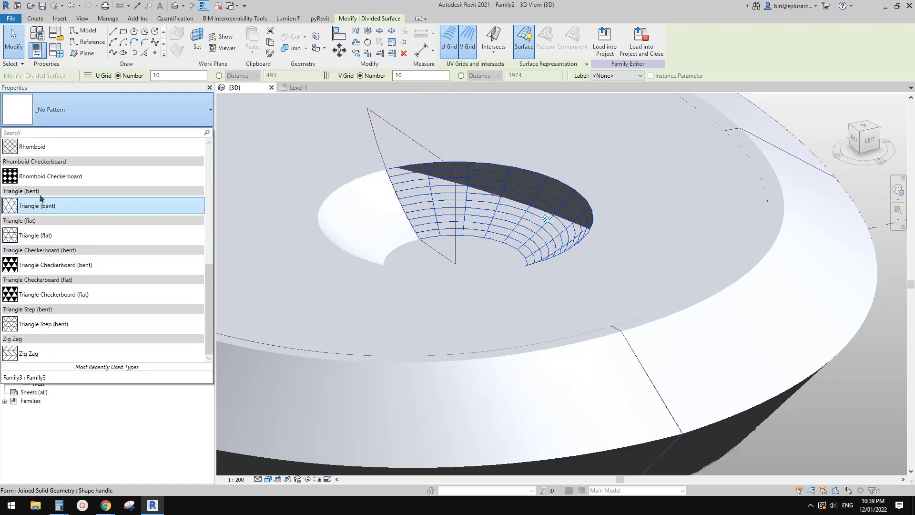
scroll(67, 266, "up", 3)
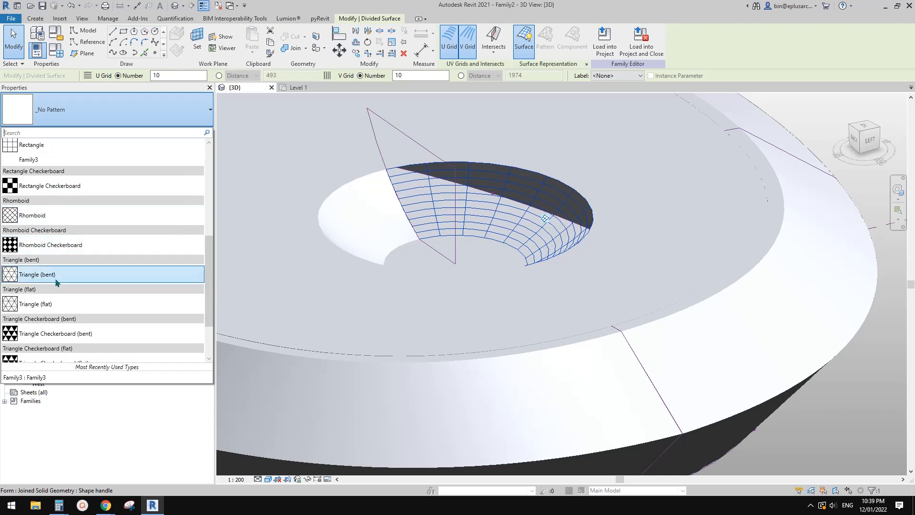
scroll(65, 269, "up", 3)
scroll(91, 307, "down", 2)
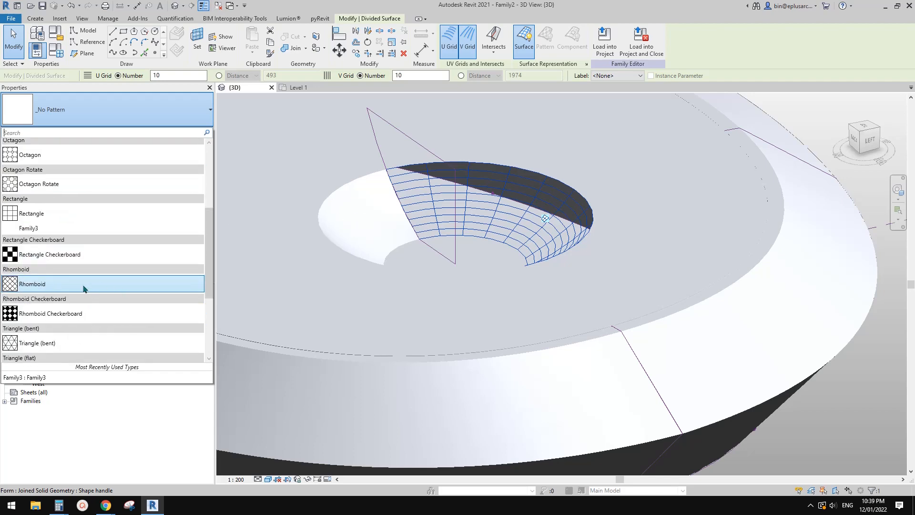
middle_click_drag(454, 201, 472, 244)
scroll(473, 244, "down", 1)
key("Escape")
Apply Divide Surface to the other half of the bowl recess's curved inner face
middle_click_drag(534, 233, 368, 222, "shift")
scroll(522, 240, "up", 3)
mouse_move(497, 237)
middle_mouse_down()
mouse_move(497, 248)
mouse_move(501, 228)
middle_mouse_up()
left_click(449, 232)
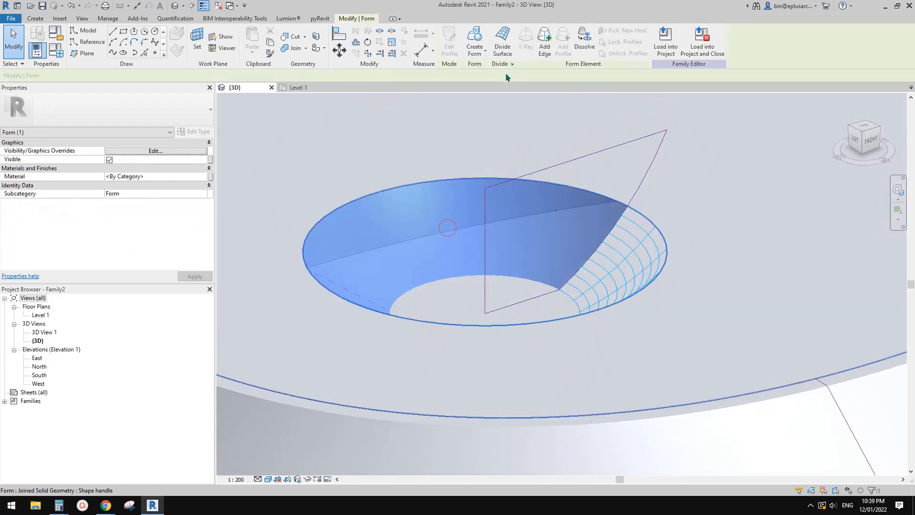
left_click(503, 46)
middle_click_drag(510, 215, 578, 291, "shift")
key("Escape")
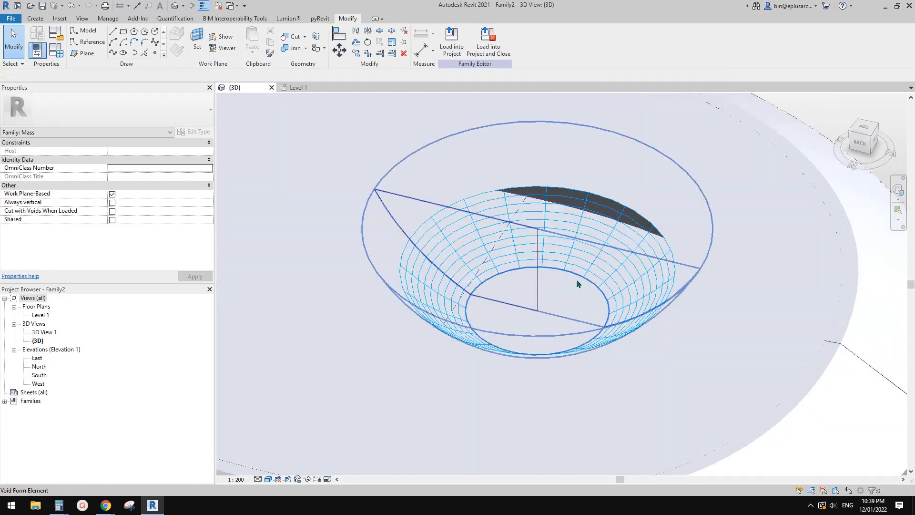
scroll(577, 285, "up", 1)
Create a new family from the Metric Curtain Panel Pattern Based.rft template
left_click(13, 19)
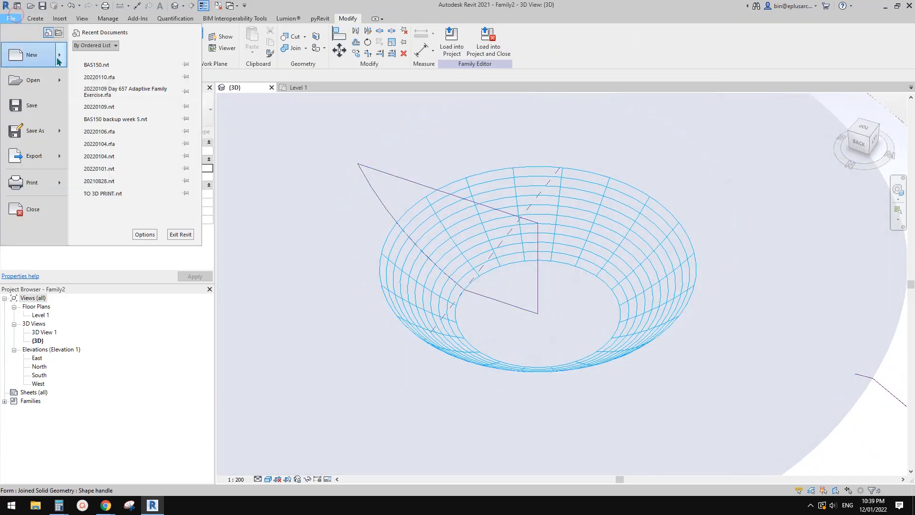
mouse_move(58, 56)
left_click(114, 79)
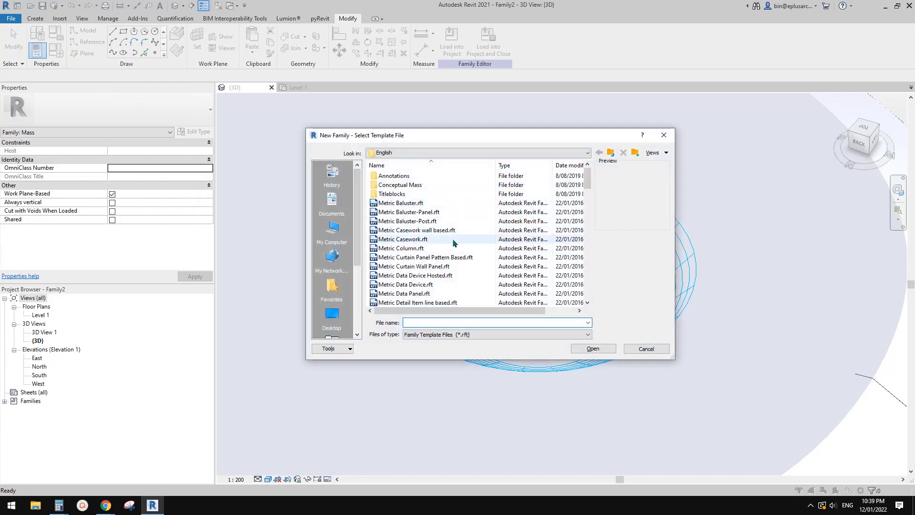
left_click(453, 259)
left_click(594, 351)
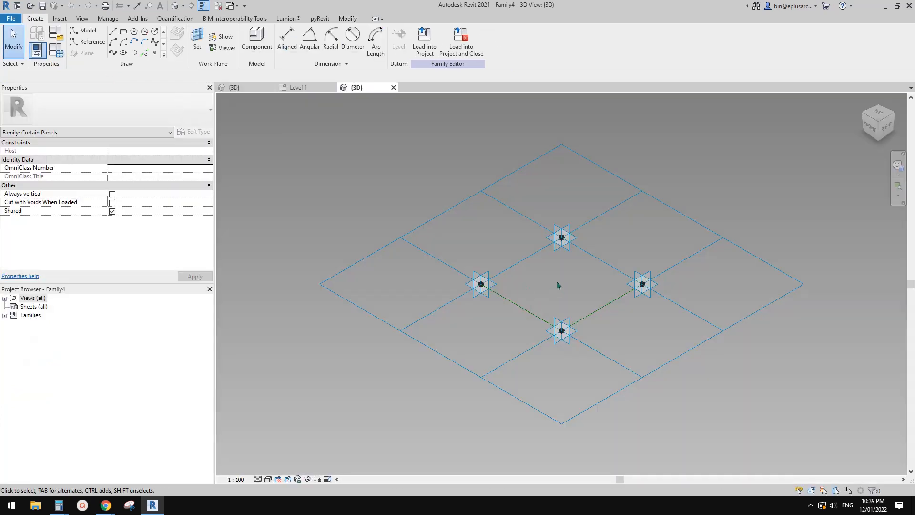
Place a reference point near the middle of one edge of the central square of reference lines
scroll(477, 267, "up", 2)
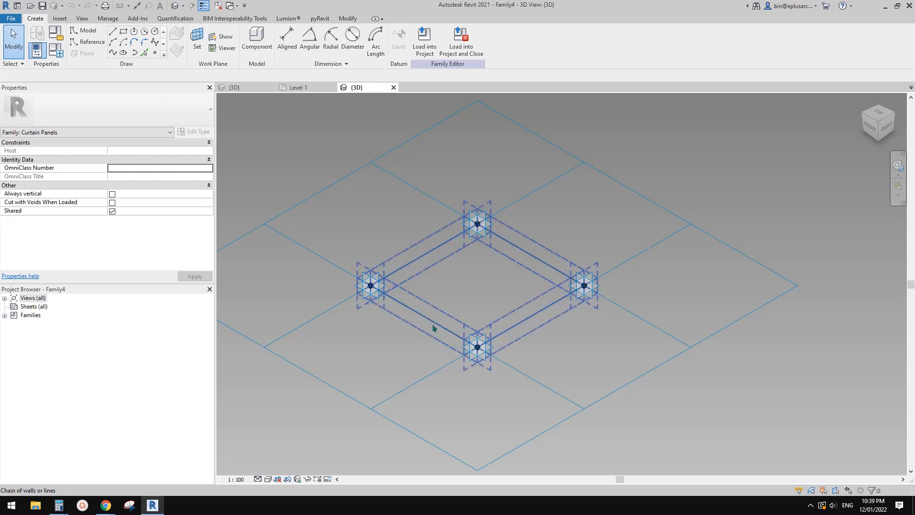
middle_click_drag(421, 282, 430, 292)
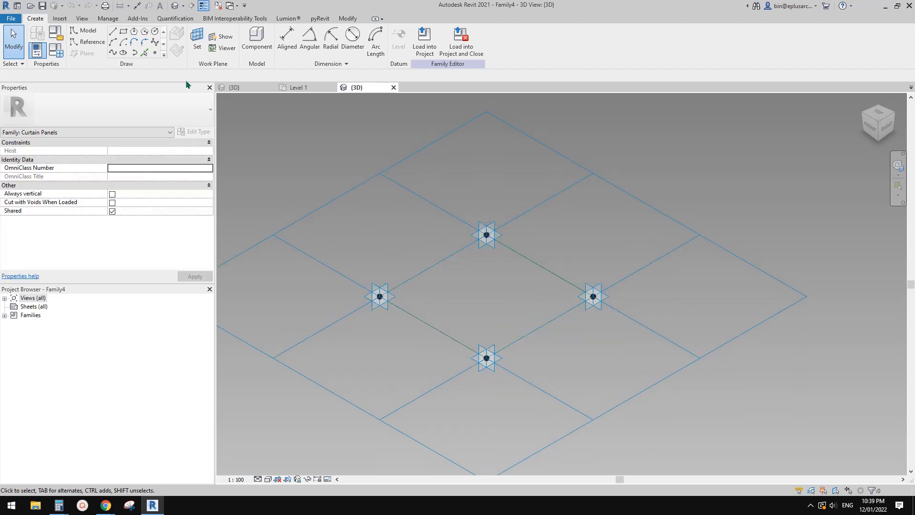
middle_click_drag(412, 204, 438, 200)
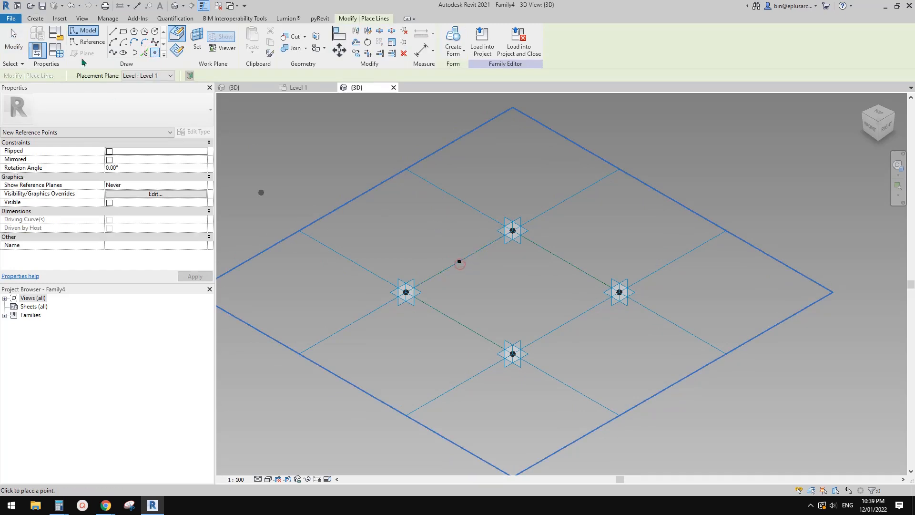
On the new reference point's work plane, draw a reference-line rectangle around the point, about 120 by 180 mm
left_click(83, 41)
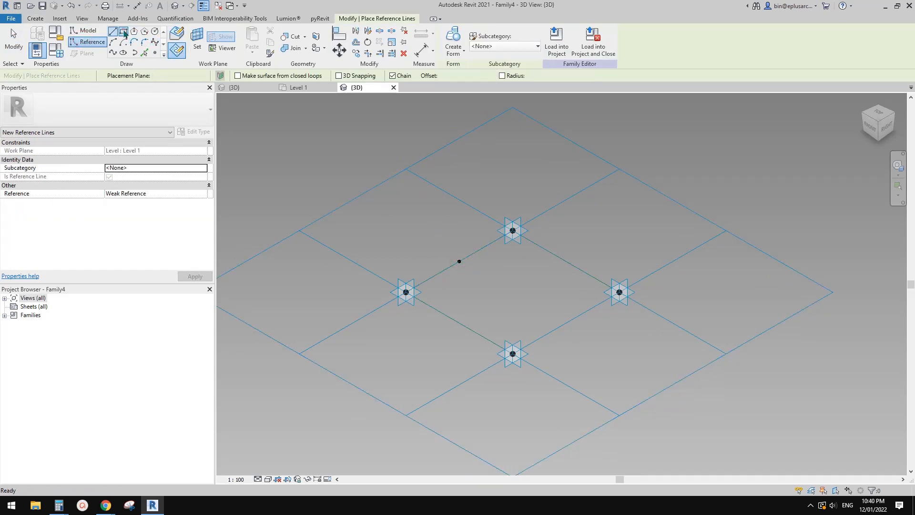
left_click(124, 32)
left_click(197, 40)
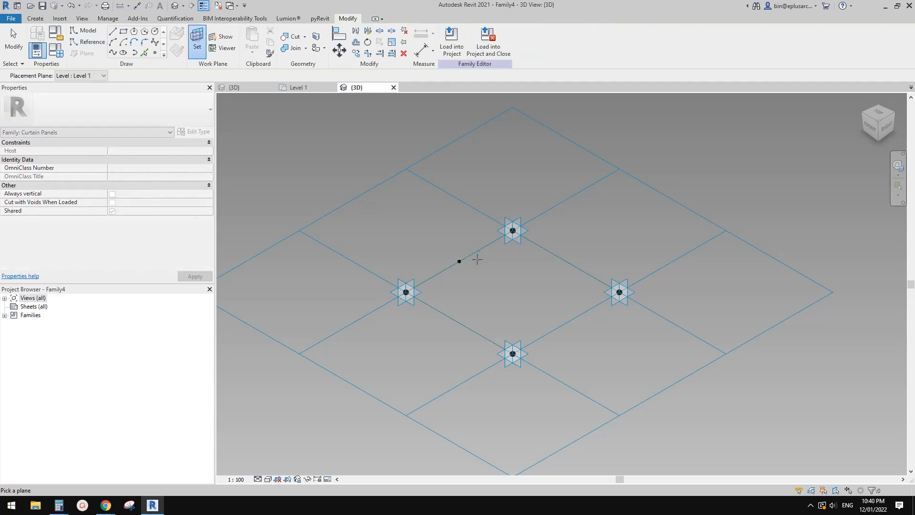
left_click(460, 260)
scroll(459, 259, "up", 3)
left_click(458, 252)
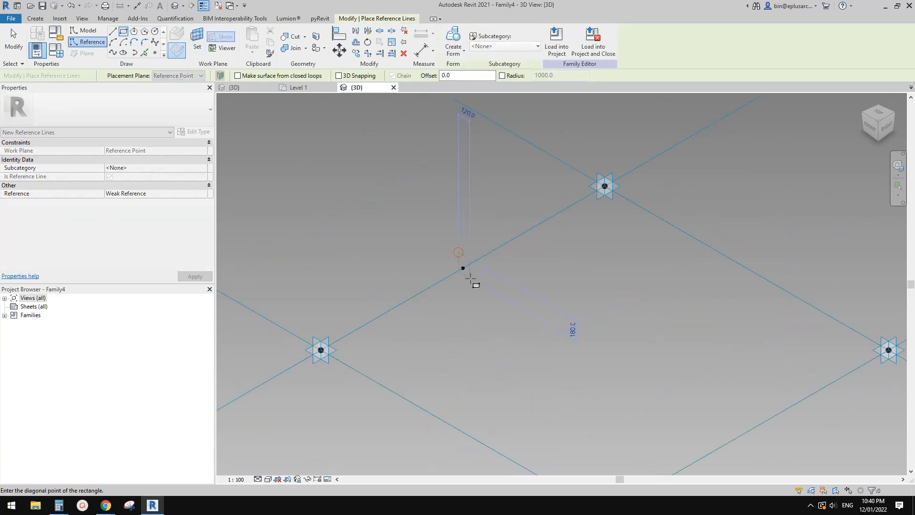
key("Escape")
key("Escape")
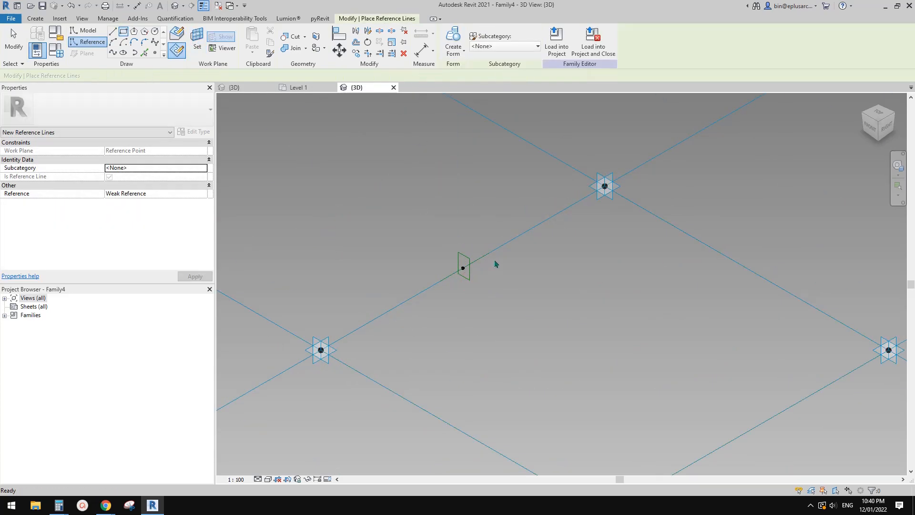
Create a solid frame form by sweeping the small rectangle along the four reference lines between the corner points
left_click(499, 251)
scroll(535, 260, "down", 2)
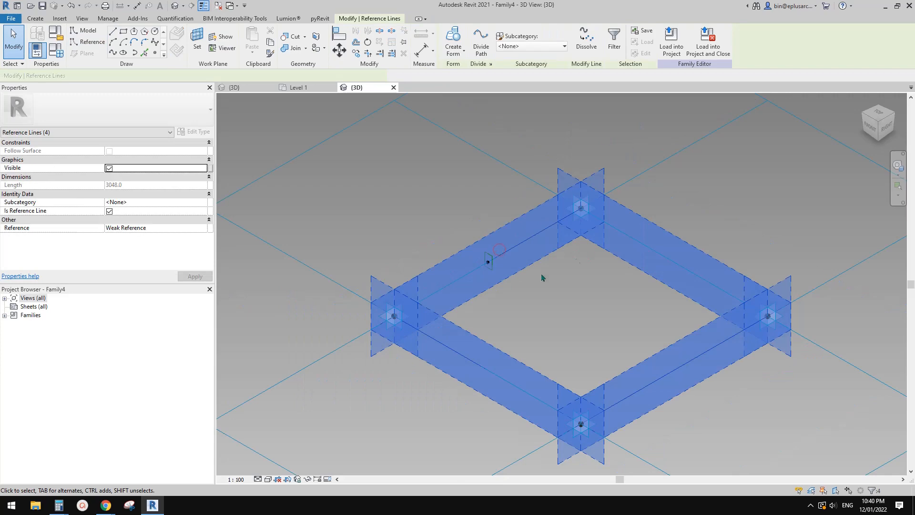
left_click(490, 254, "ctrl")
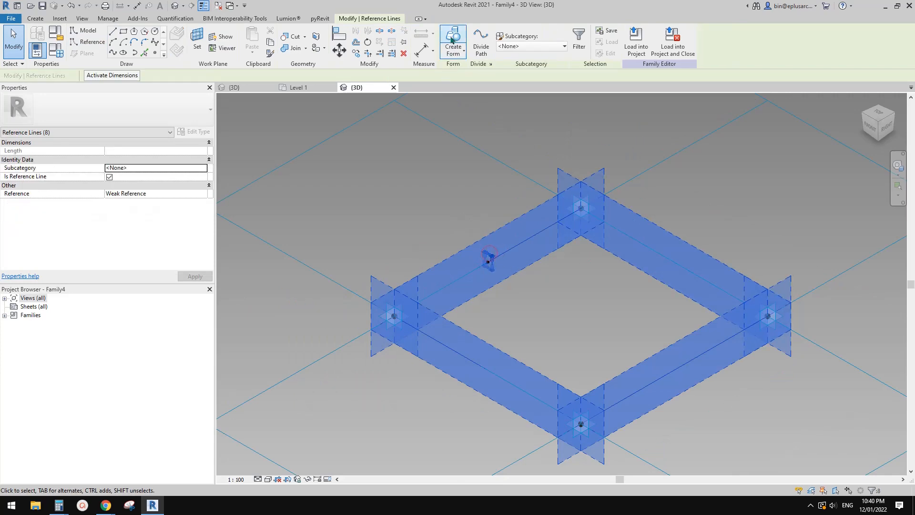
left_click(453, 40)
scroll(662, 155, "down", 1)
middle_click_drag(501, 268, 477, 276, "shift")
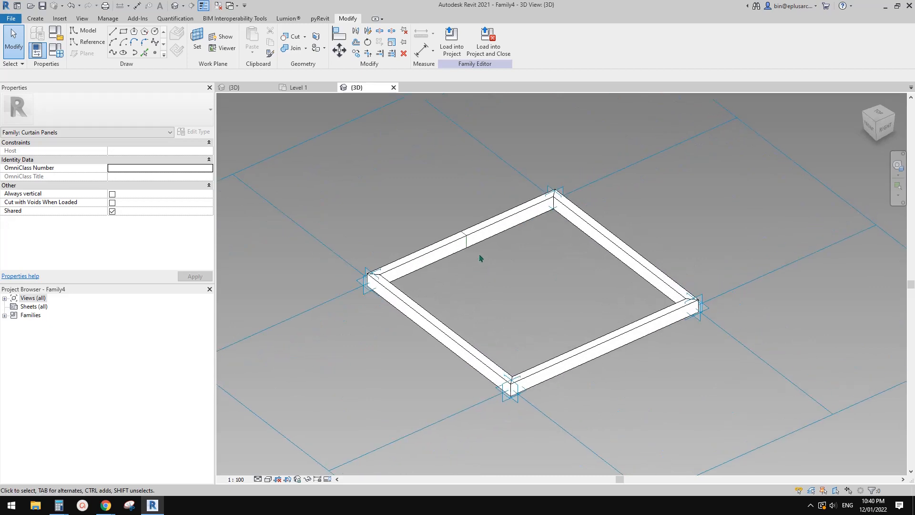
Temporarily hide the frame and create a planar surface form from the loop of four reference lines
scroll(480, 258, "up", 2)
left_click(514, 214)
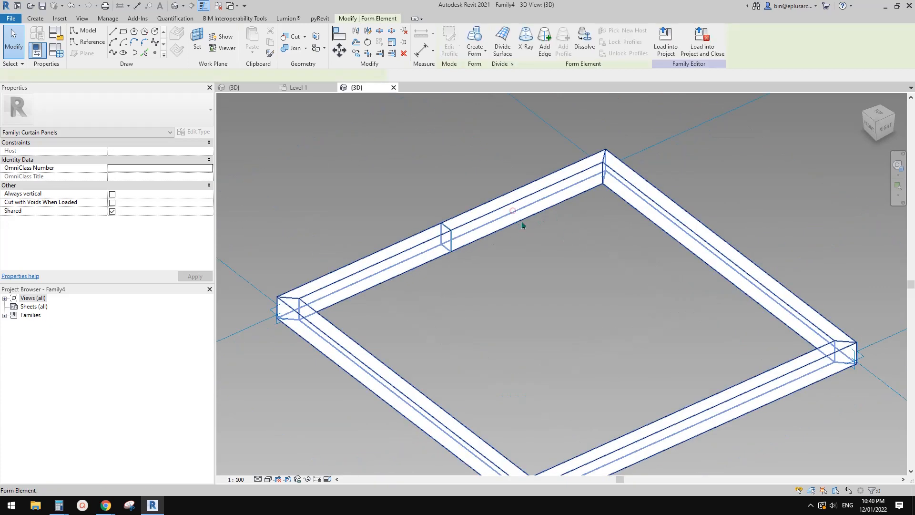
key("h")
key("c")
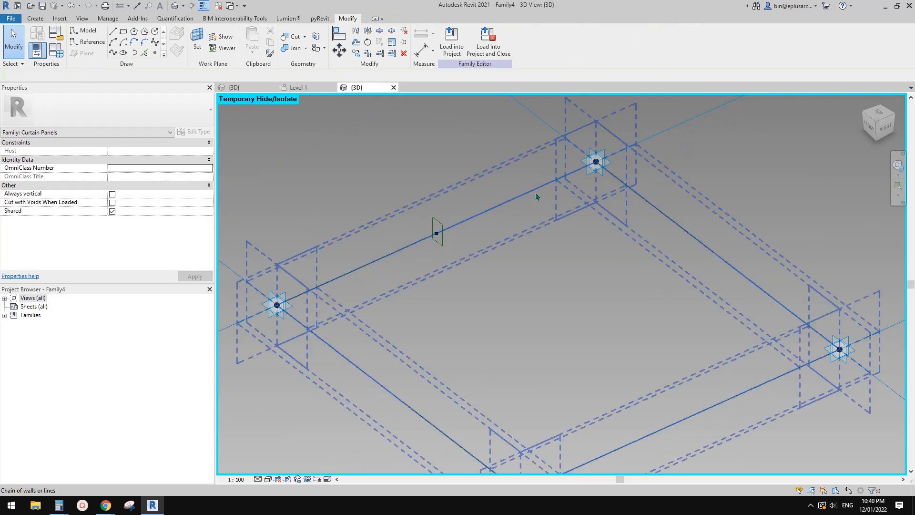
left_click(533, 195)
scroll(504, 196, "down", 2)
left_click(454, 35)
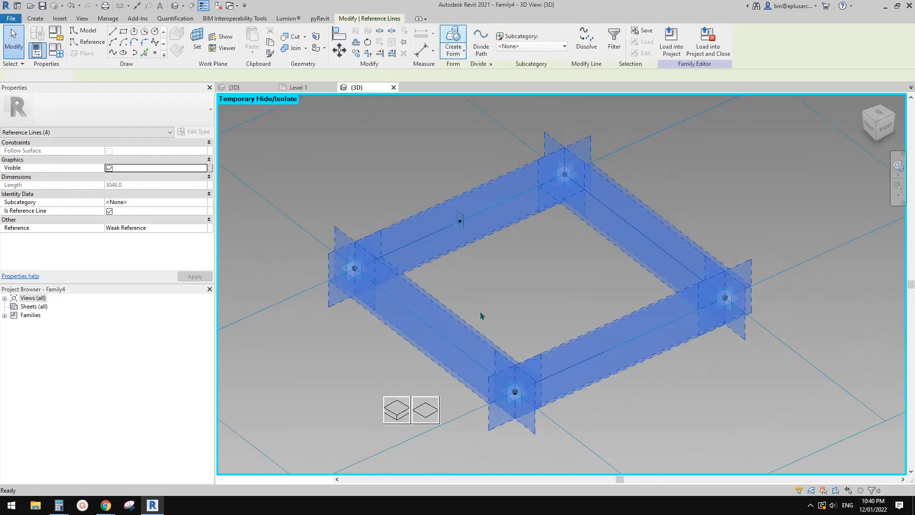
left_click(420, 416)
Set the planar surface's material to glass and bring the temporarily hidden frame back
left_click(558, 302)
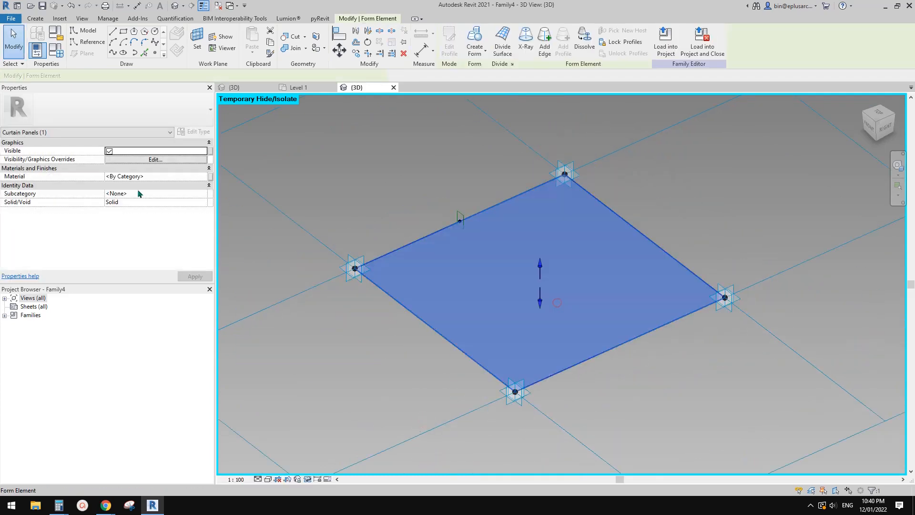
left_click(165, 177)
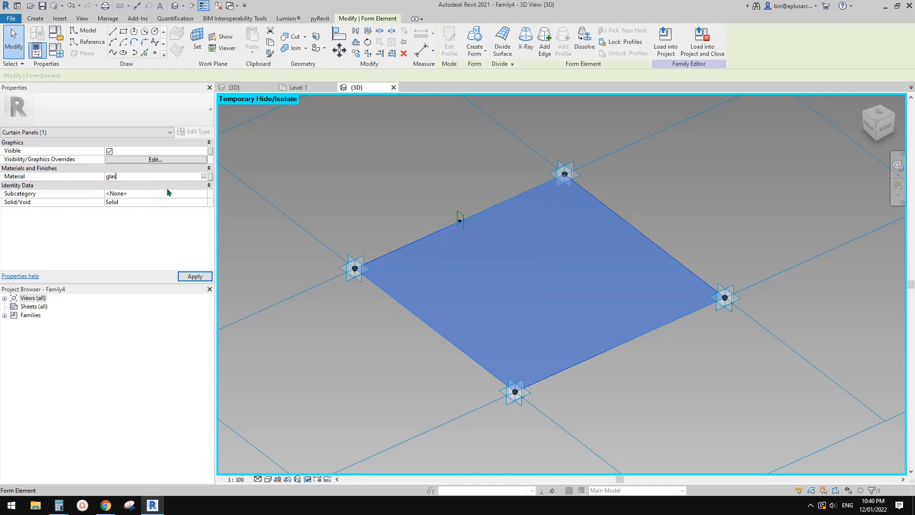
middle_click_drag(413, 177, 413, 177)
left_click(415, 176)
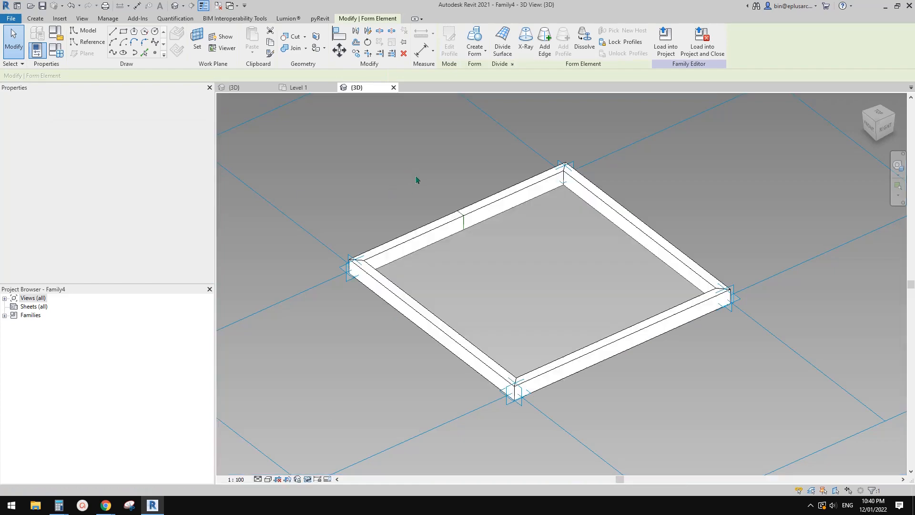
middle_click_drag(537, 190, 542, 244, "shift")
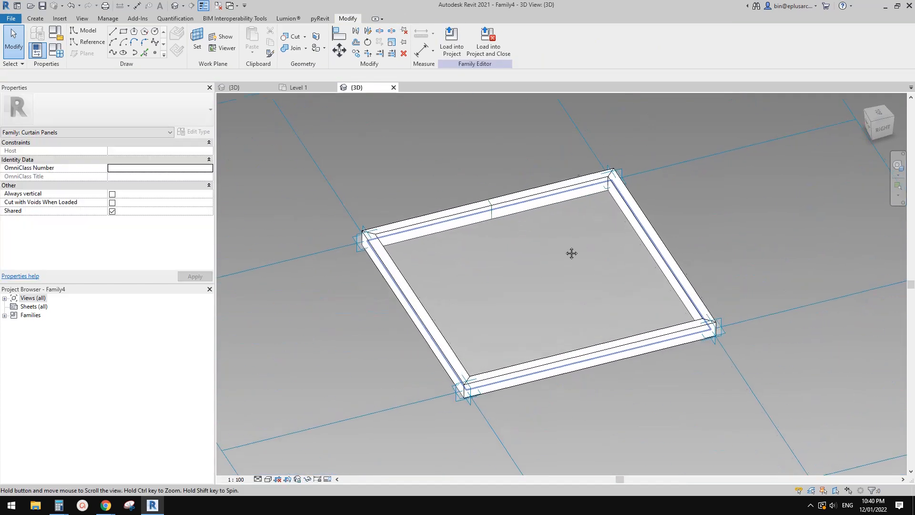
Load the framed panel into the mass family and apply Rectangle Family4 to both divided halves of the bowl
left_click(452, 38)
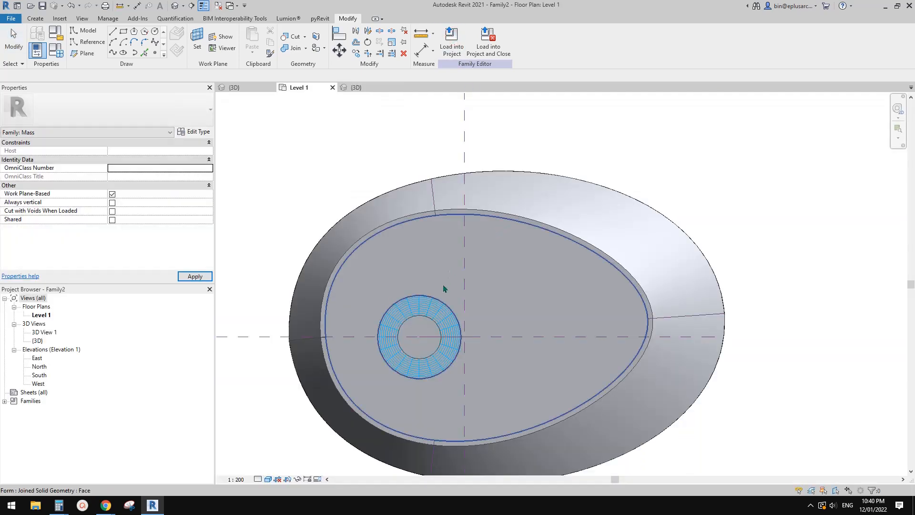
scroll(449, 329, "up", 5)
left_click(455, 294)
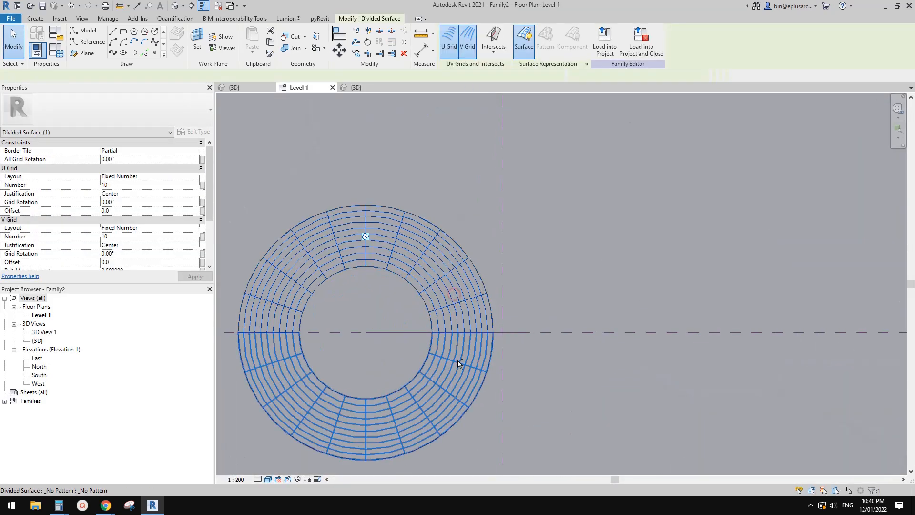
left_click(461, 364, "ctrl")
middle_click_drag(461, 363, 507, 312)
left_click(115, 110)
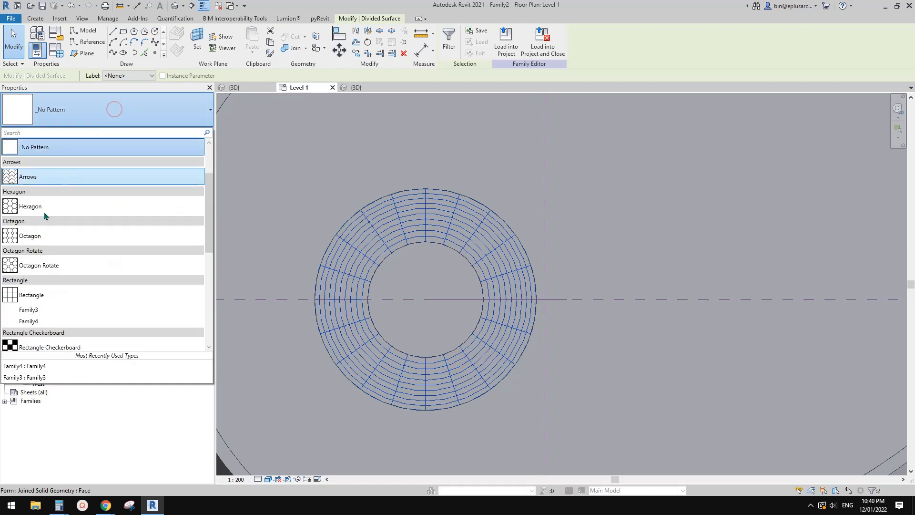
left_click(46, 324)
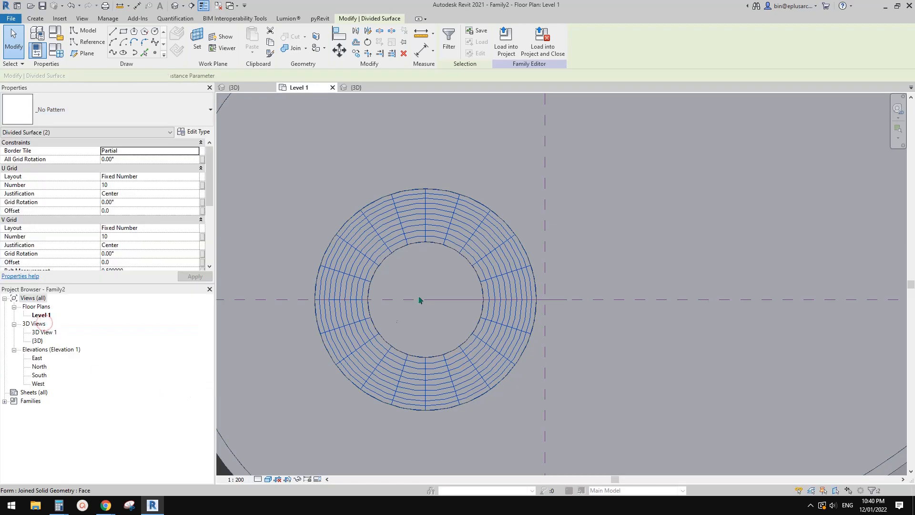
In the 3D view, select both panelled halves of the bowl and reduce their U grid number, with the V grid number at 10
left_click(174, 8)
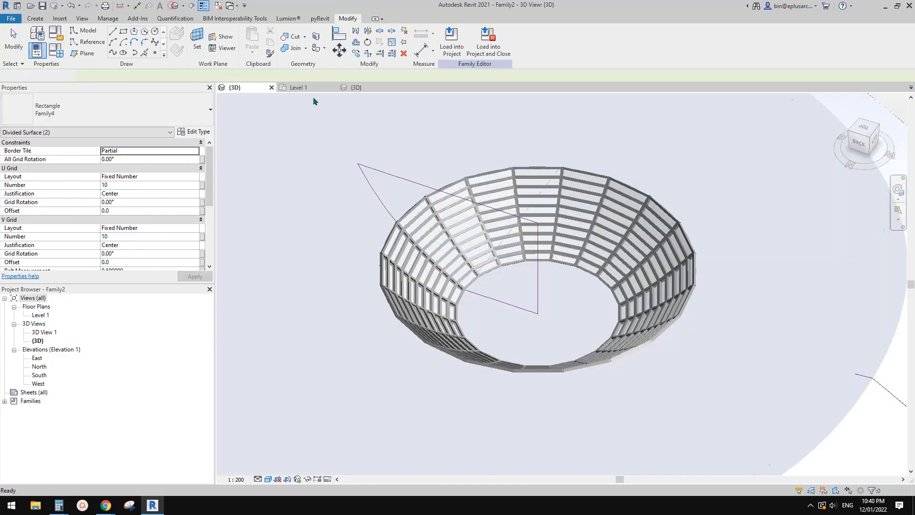
middle_click_drag(565, 258, 563, 192, "shift")
scroll(568, 229, "down", 2)
middle_click_drag(572, 303, 388, 344, "shift")
scroll(473, 320, "up", 2)
middle_click_drag(473, 333, 429, 224, "shift")
left_click(470, 225)
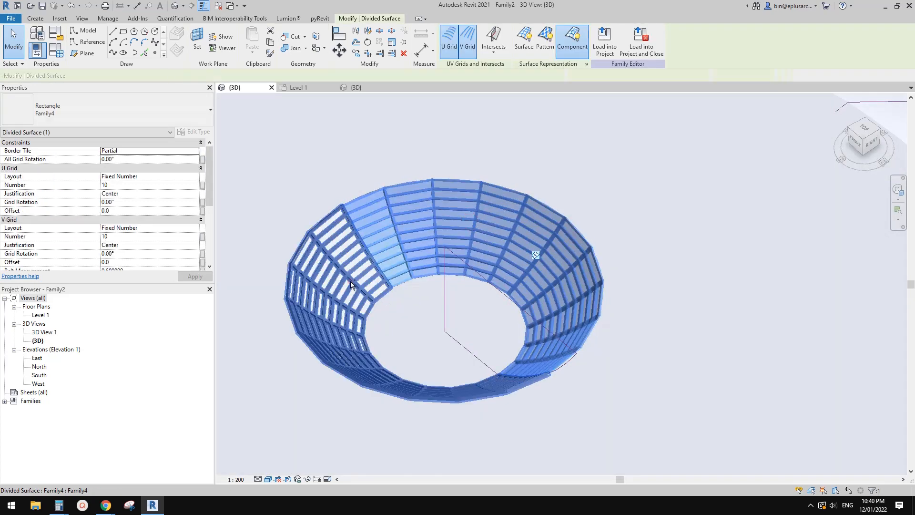
left_click(125, 237)
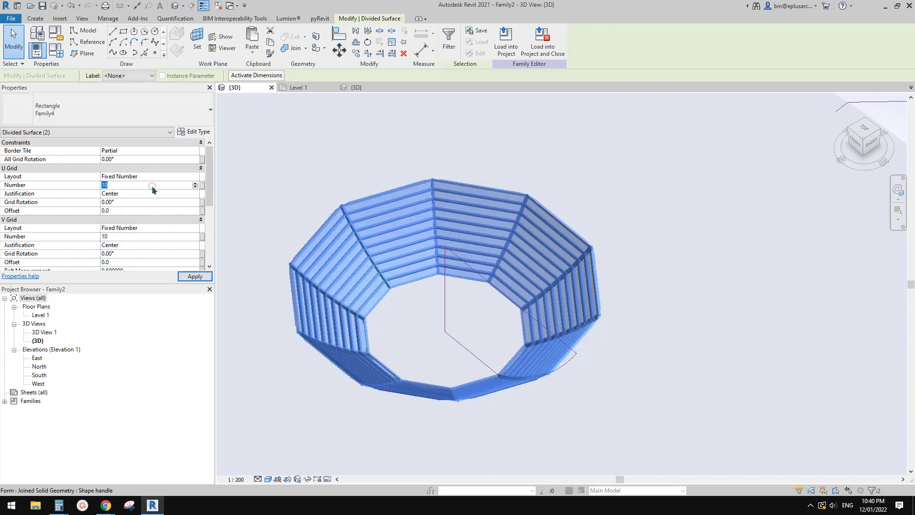
middle_click_drag(625, 180, 691, 235, "shift")
key("Escape")
Inspect the panelled bowl recess in the context of the whole mass
scroll(630, 233, "down", 2)
middle_click_drag(603, 274, 762, 187, "shift")
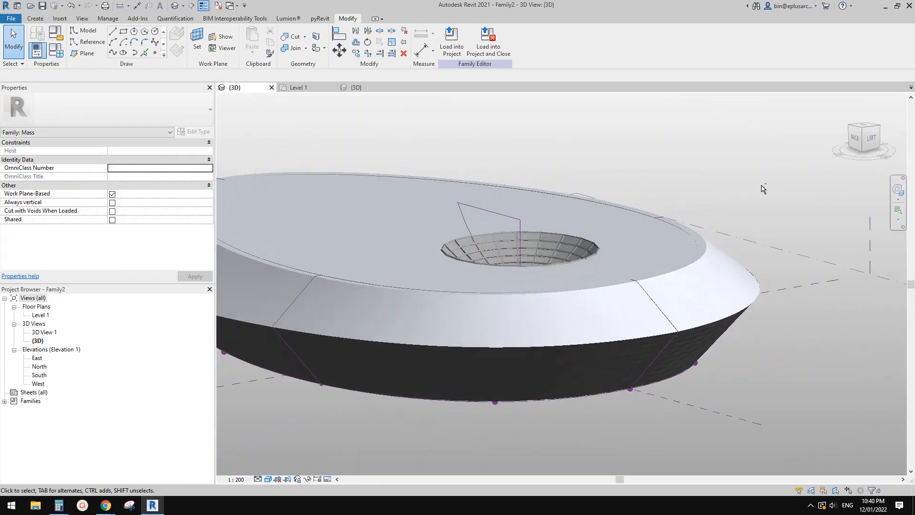
middle_click_drag(562, 267, 621, 233, "shift")
scroll(623, 237, "down", 1)
middle_click_drag(540, 284, 696, 313)
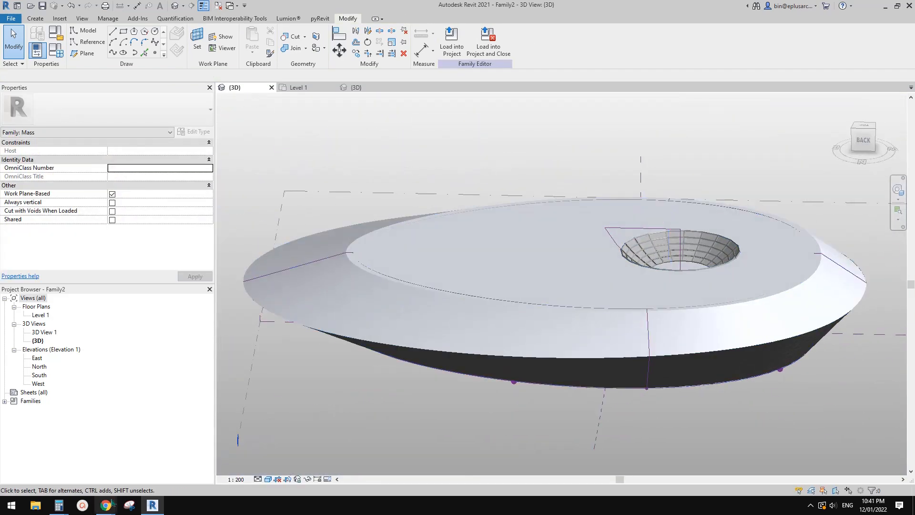
Switch to Chrome to examine the aerial reference photo of the Shanghai Astronomy Museum's dome, and return to Revit
mouse_move(107, 505)
left_click(158, 457)
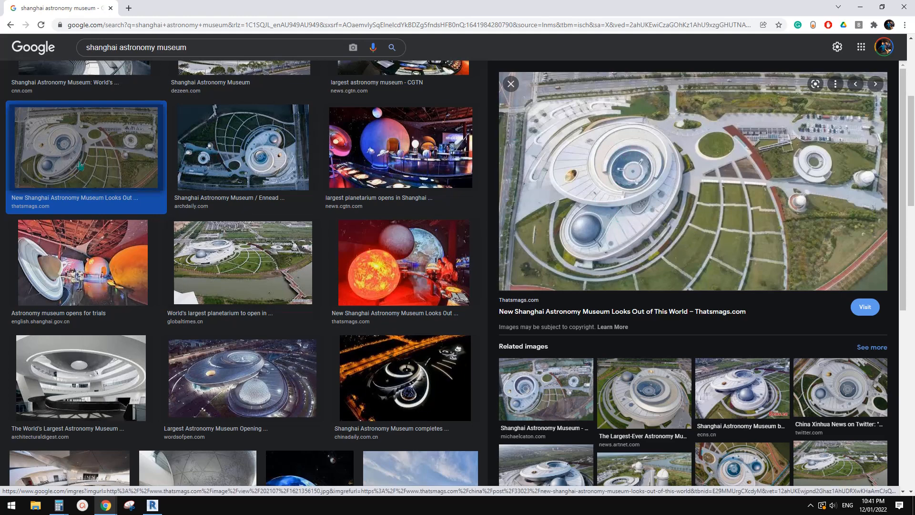
scroll(247, 208, "up", 5)
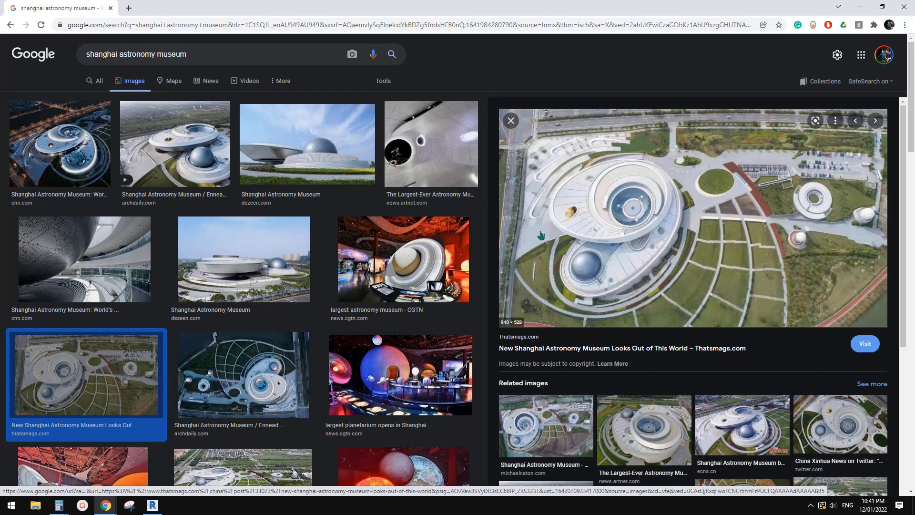
key("alt+Tab")
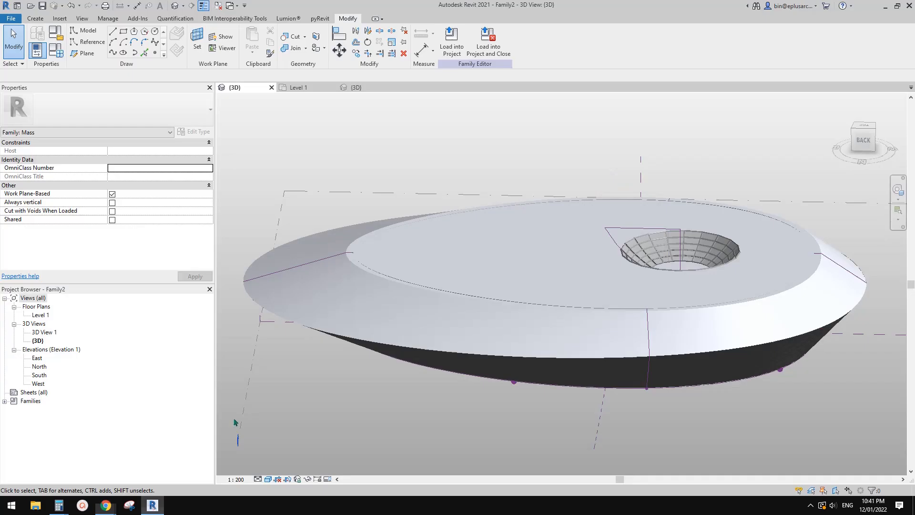
Copy the chain of bowl profile reference lines into the open space beside the mass
scroll(630, 266, "up", 2)
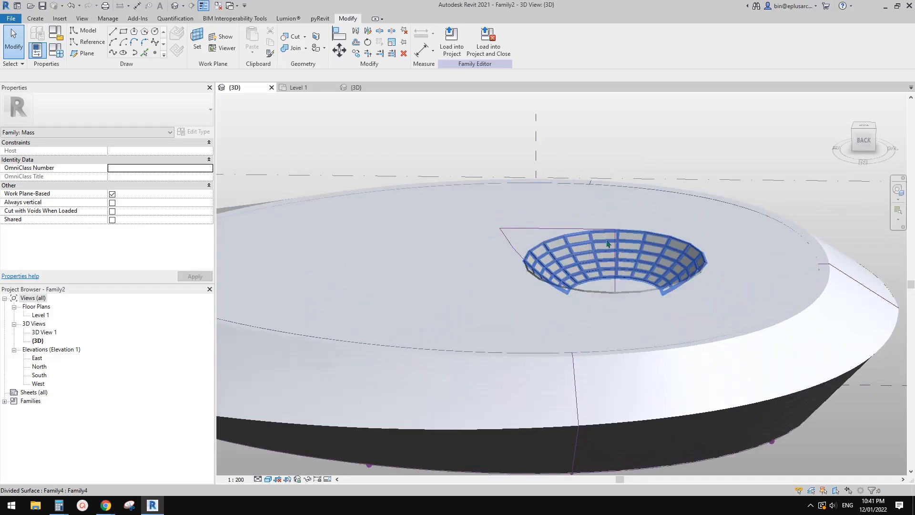
left_click(520, 237)
scroll(508, 247, "down", 3)
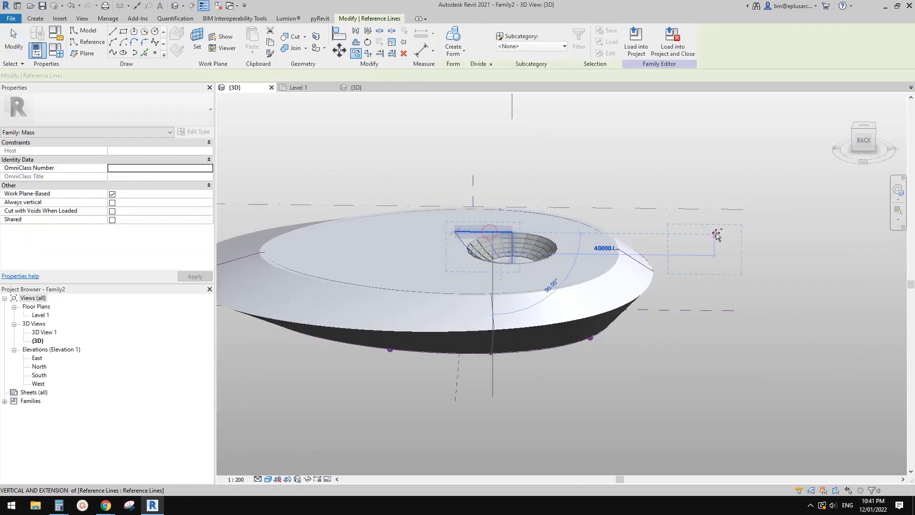
left_click(703, 255)
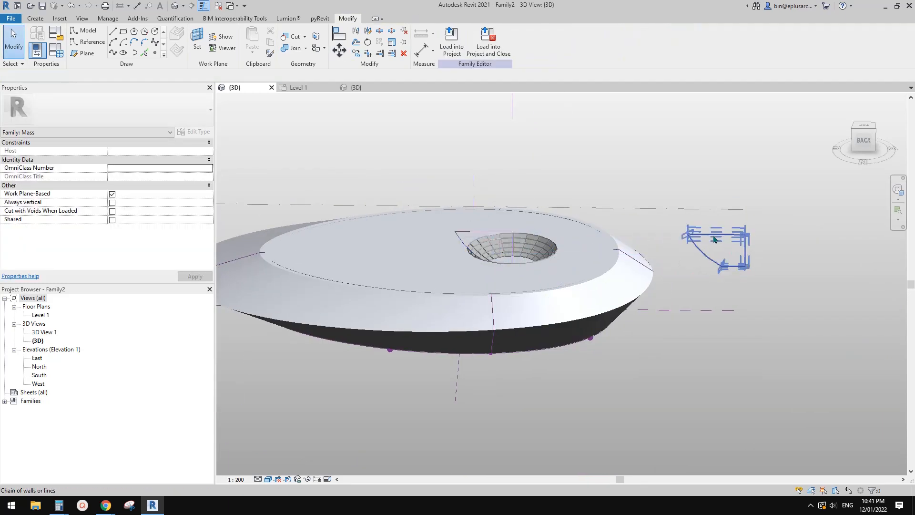
left_click(707, 256)
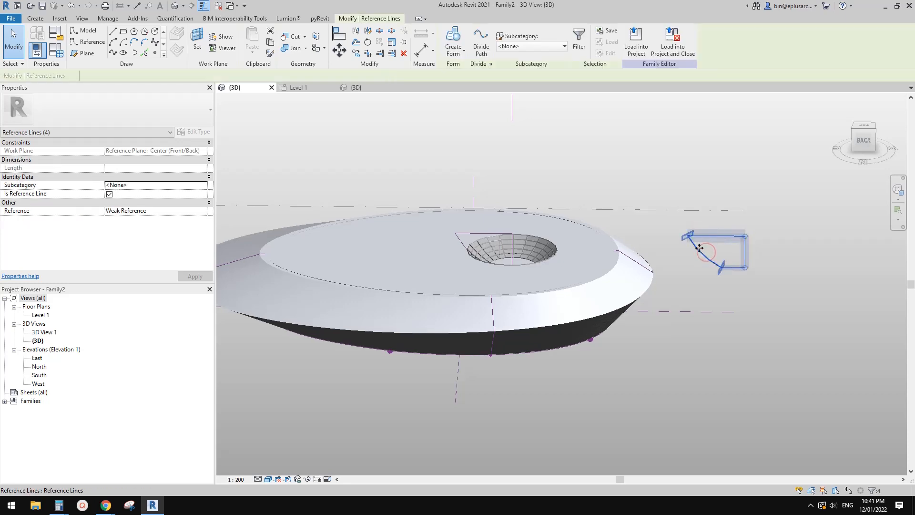
left_click(754, 238)
Delete the upper horizontal reference line from the copied profile
scroll(754, 235, "up", 2)
middle_click_drag(692, 246, 667, 252)
key("Tab")
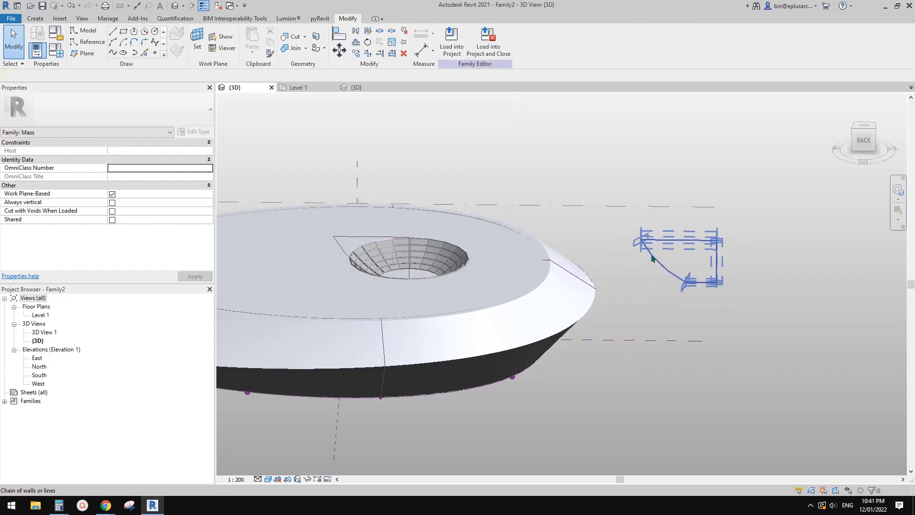
left_click(652, 256)
left_click(682, 243)
key("Tab")
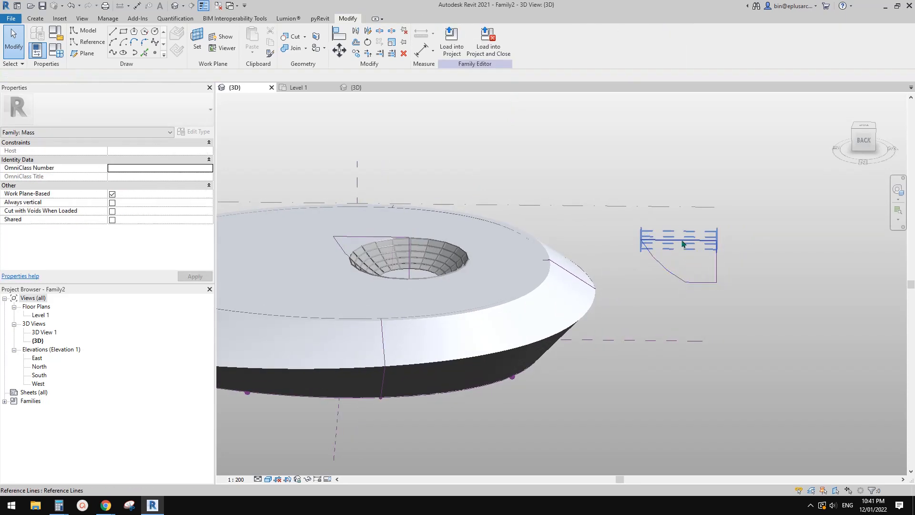
left_click(683, 241)
key("Delete")
Extend the copied arc's upper end around until it meets the line of the profile's vertical edge
key("Tab")
left_click(656, 256)
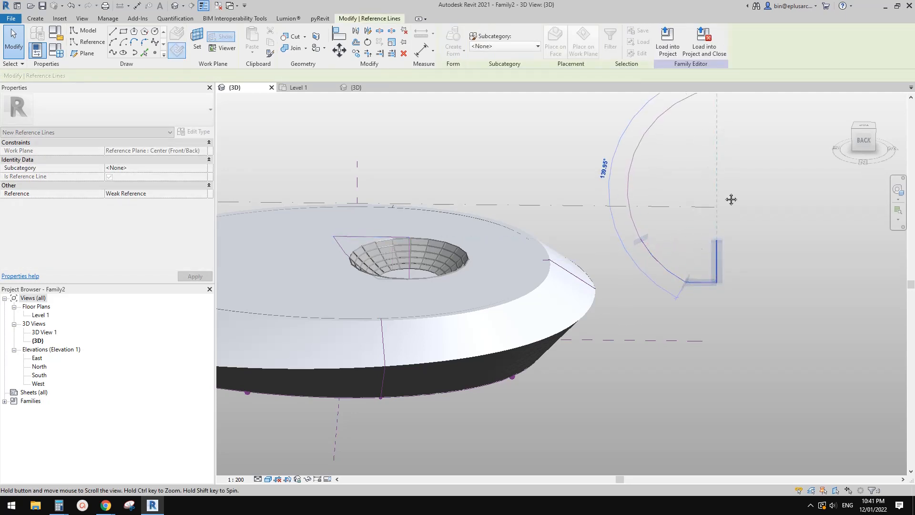
middle_click_drag(731, 199, 708, 265)
scroll(708, 265, "down", 1)
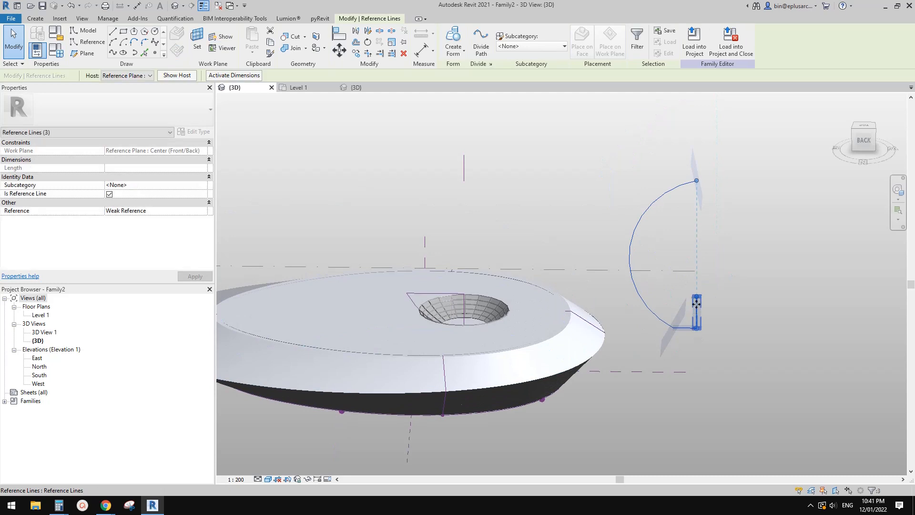
key("Escape")
Trim the arc and the vertical line into closed corners and delete the leftover short horizontal line
left_click(685, 184)
left_click(697, 313)
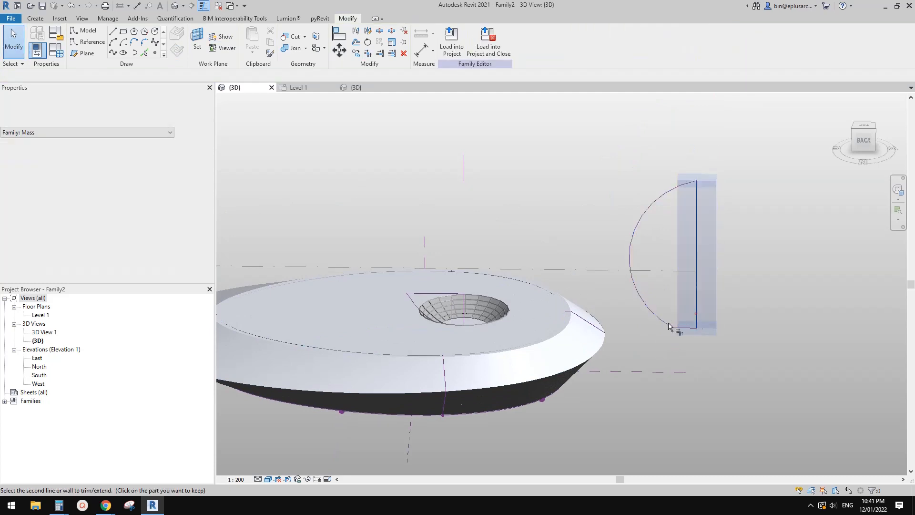
left_click(664, 320)
key("Escape")
left_click_drag(664, 300, 713, 353)
key("Delete")
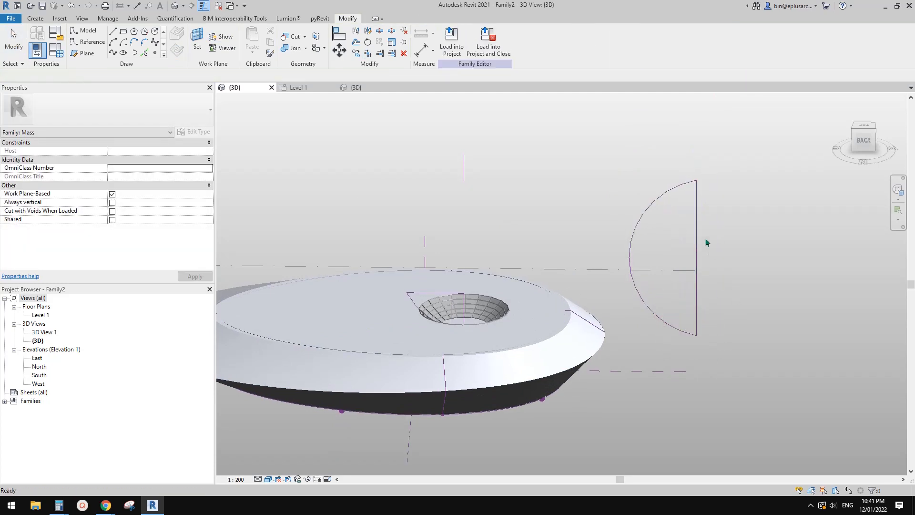
Copy the profile's vertical reference line straight up, clear of the arc
key("Tab")
left_click(699, 229)
scroll(710, 262, "down", 1)
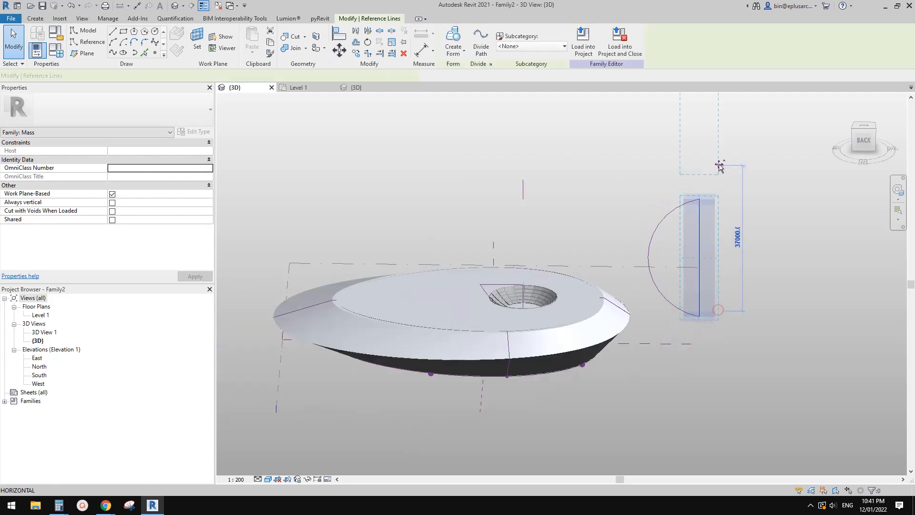
left_click_drag(720, 165, 719, 164, "ctrl")
Try to create a form from the arc, its vertical closing line and the line above, and undo it
middle_click_drag(709, 210, 708, 196)
left_click_drag(723, 165, 628, 312)
left_click_drag(730, 179, 662, 264)
left_click(449, 48)
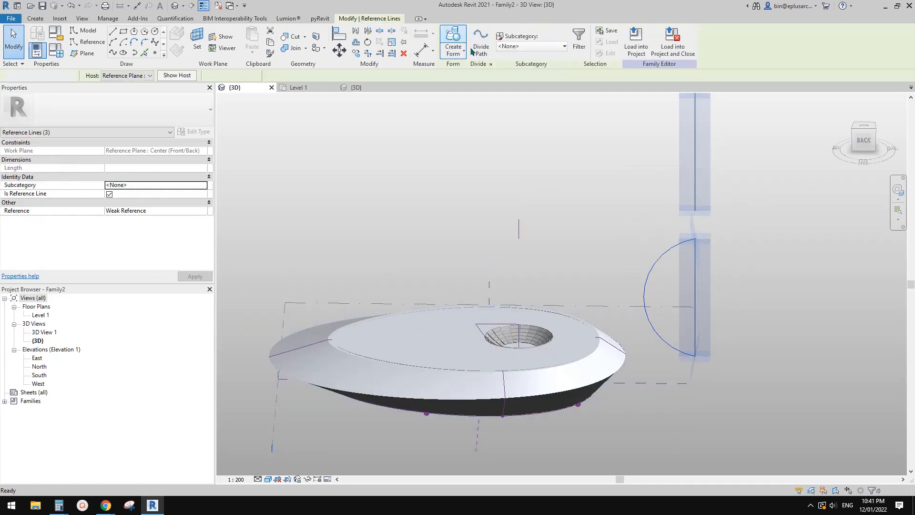
middle_click_drag(720, 290, 632, 273, "shift")
scroll(700, 290, "up", 2)
key("ctrl+z")
scroll(698, 288, "down", 2)
scroll(636, 248, "up", 2)
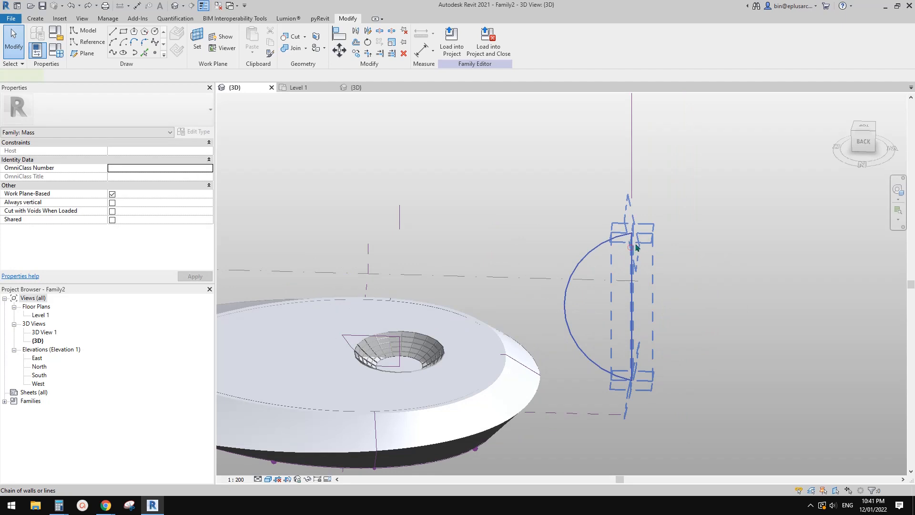
Try to stretch the arc's upper end past the vertical line and bring it back to that line
left_click(636, 247)
scroll(631, 245, "up", 3)
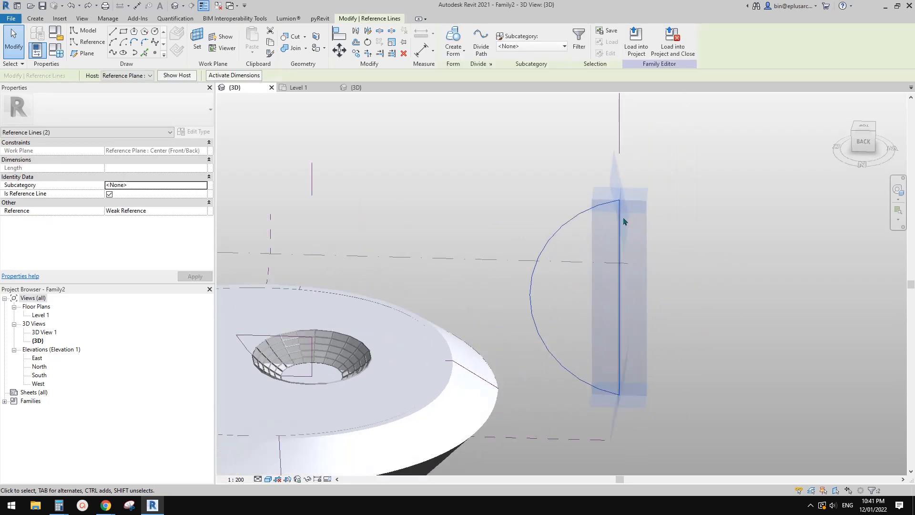
key("Escape")
left_click(605, 205)
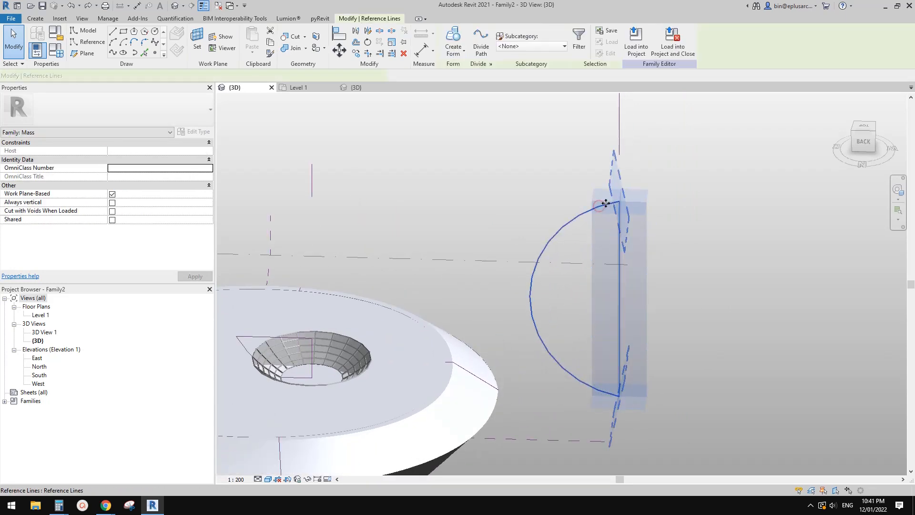
key("Escape")
left_click(604, 205)
left_click_drag(618, 209, 644, 202)
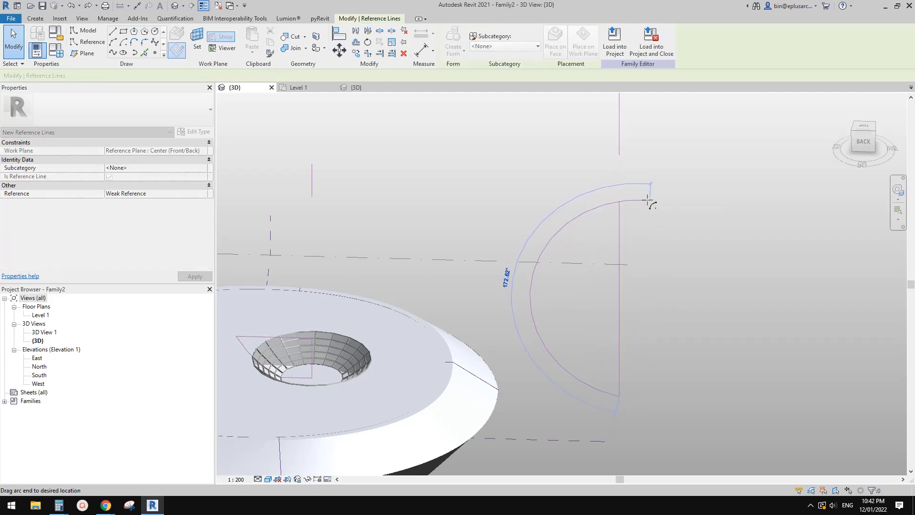
left_click_drag(645, 200, 620, 202)
key("Escape")
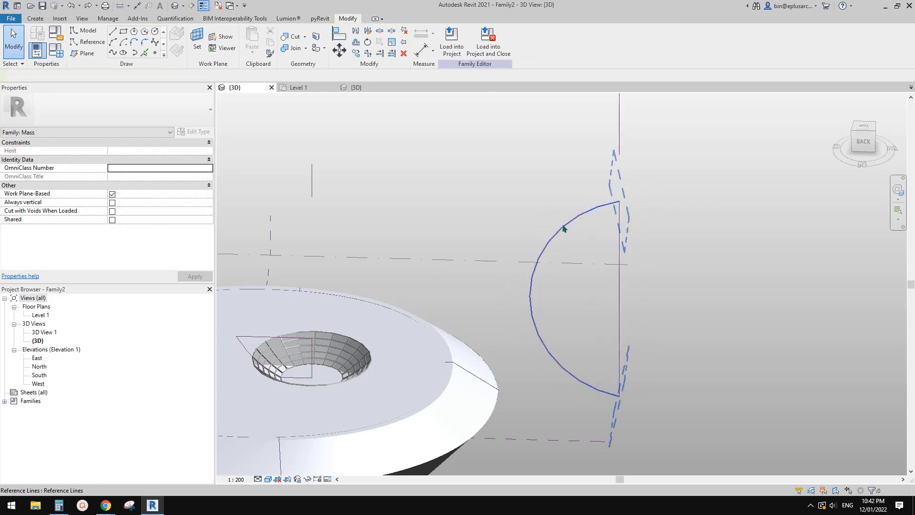
Delete the vertical reference line that closes the arc, keeping the arc and the line above it
left_click(562, 225)
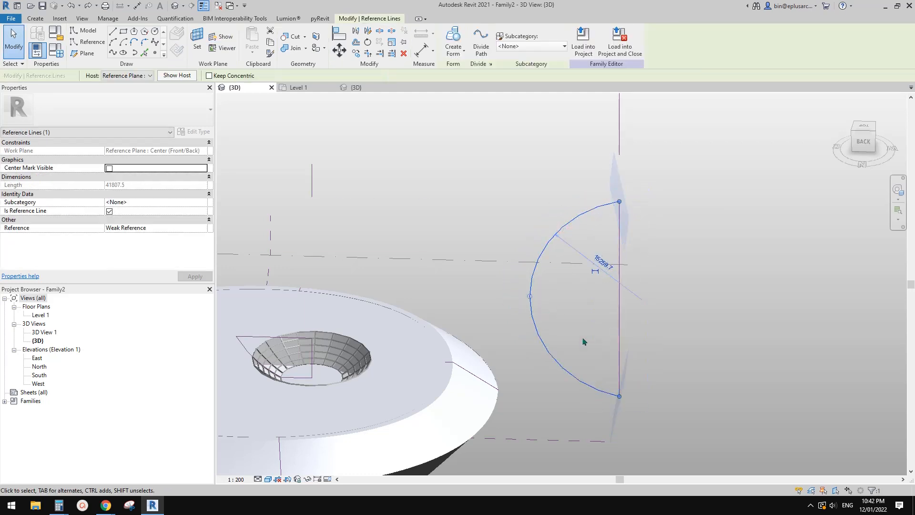
middle_click_drag(584, 341, 568, 328)
key("Escape")
key("Tab")
key("Tab")
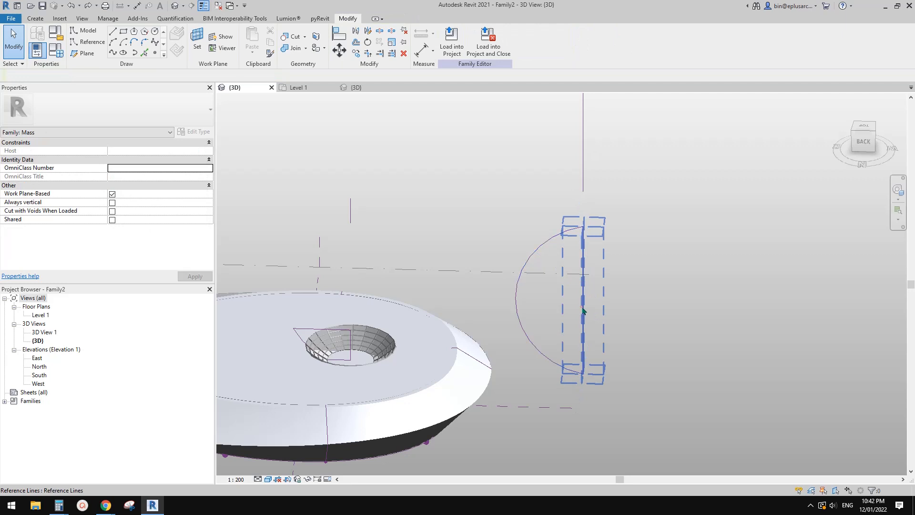
left_click(583, 312)
key("Escape")
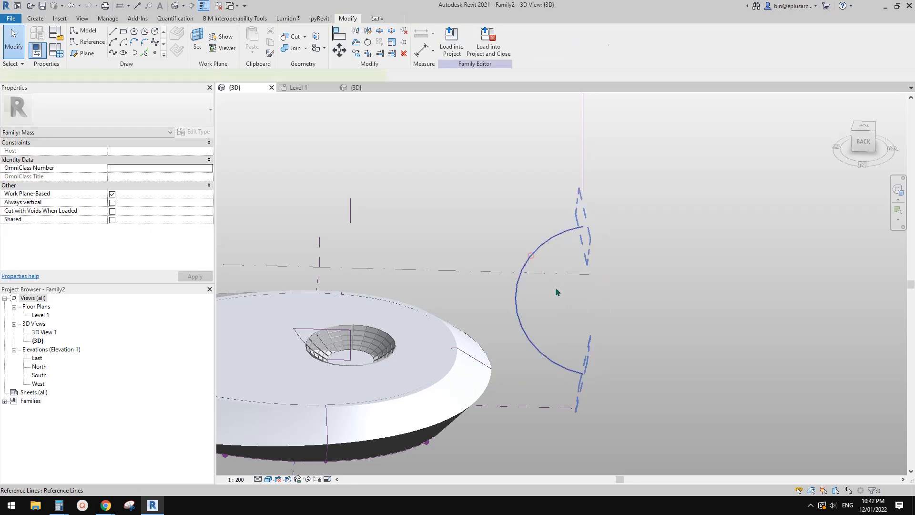
Set the arc's angle to 180 degrees to make it a semicircle
left_click(531, 256)
scroll(557, 289, "down", 1)
type("18")
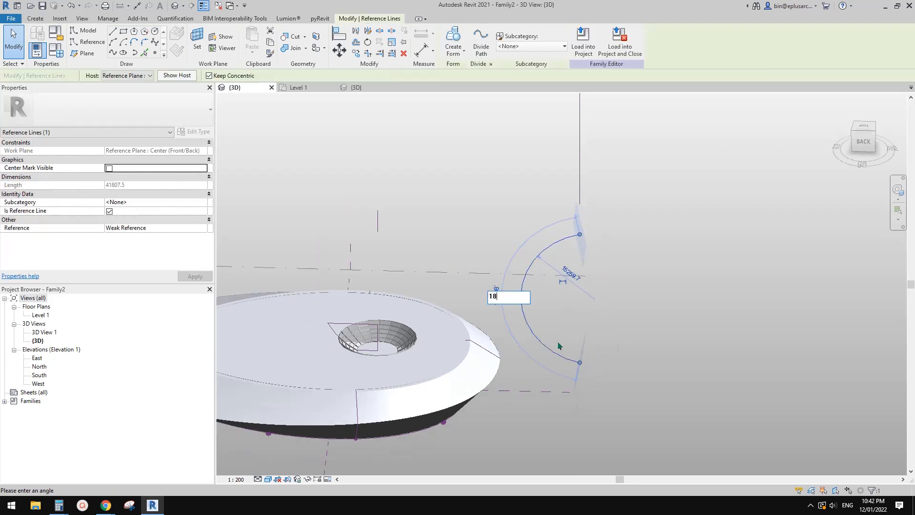
type("0")
key("Return")
left_click(611, 307)
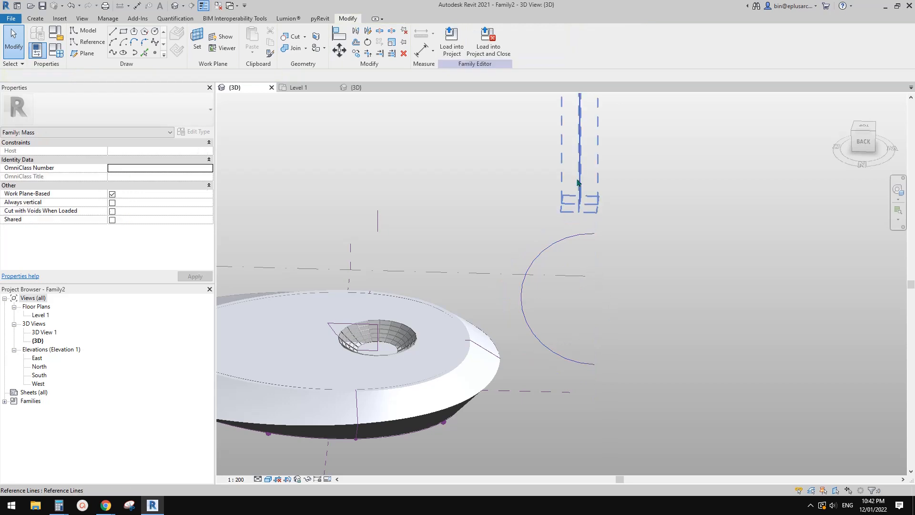
Move the remaining vertical line unconstrained from its lower end onto the semicircle's lower end, and trim it with the arc at the upper corner
left_click(592, 237)
middle_click_drag(592, 250, 582, 219)
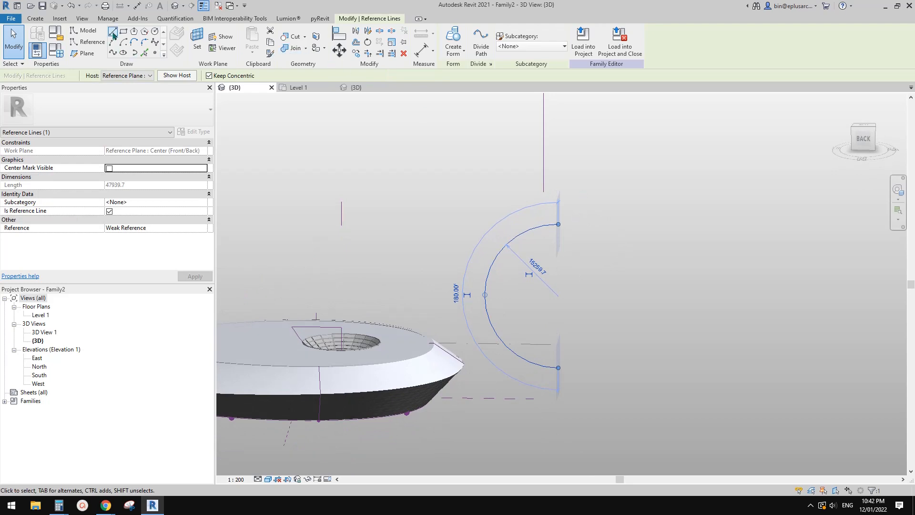
left_click(537, 175)
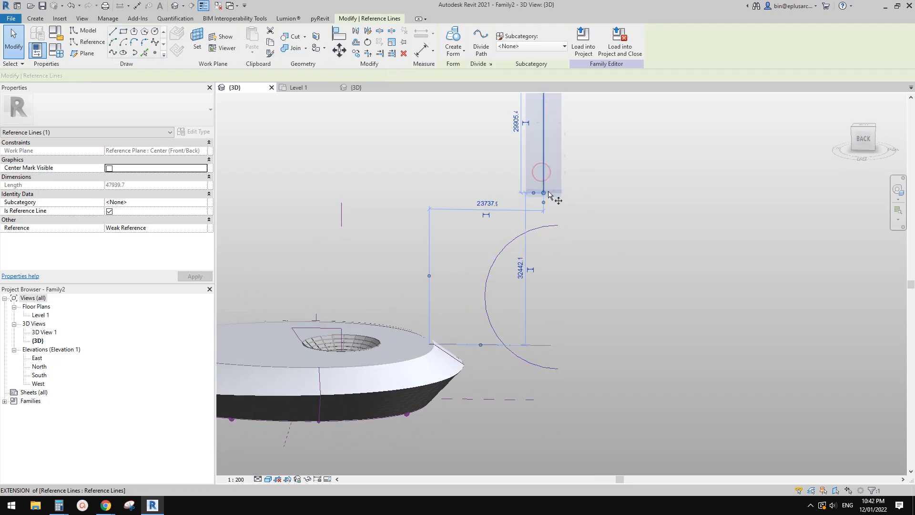
key("m")
key("v")
left_click(545, 192)
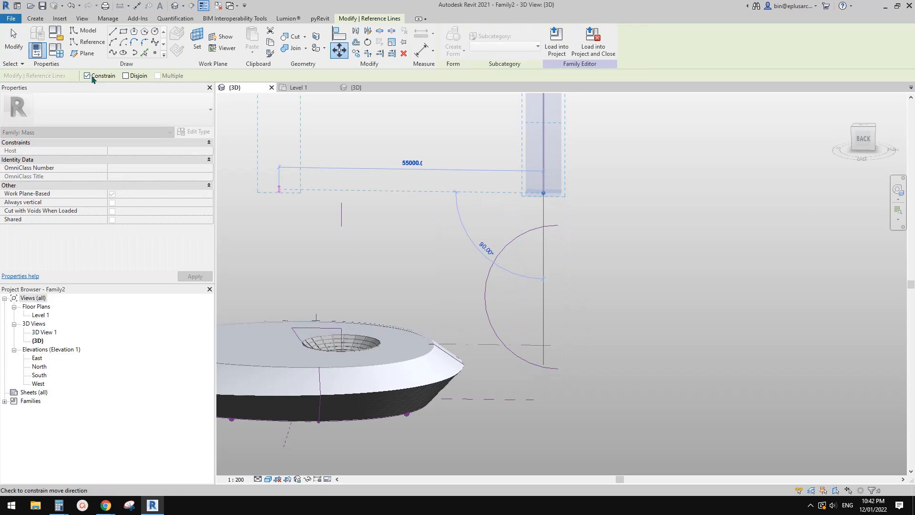
left_click(88, 75)
left_click(559, 368)
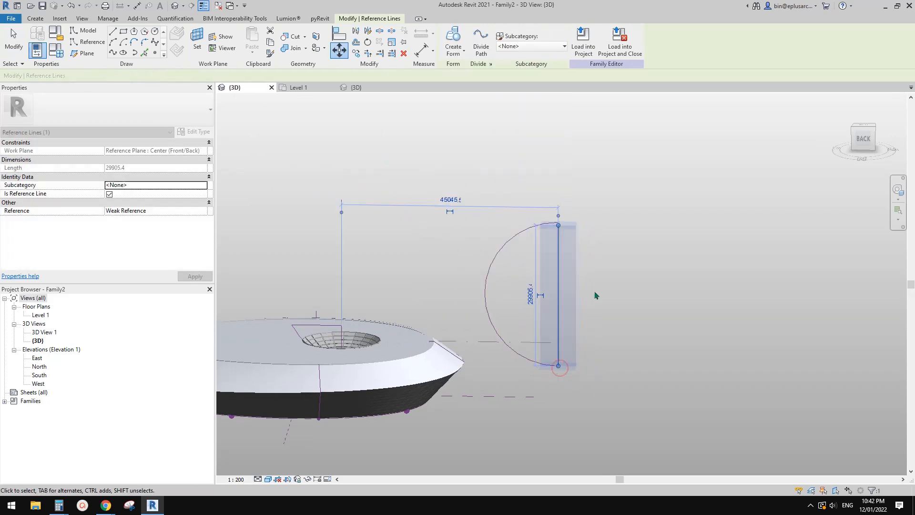
key("Escape")
left_click(552, 223)
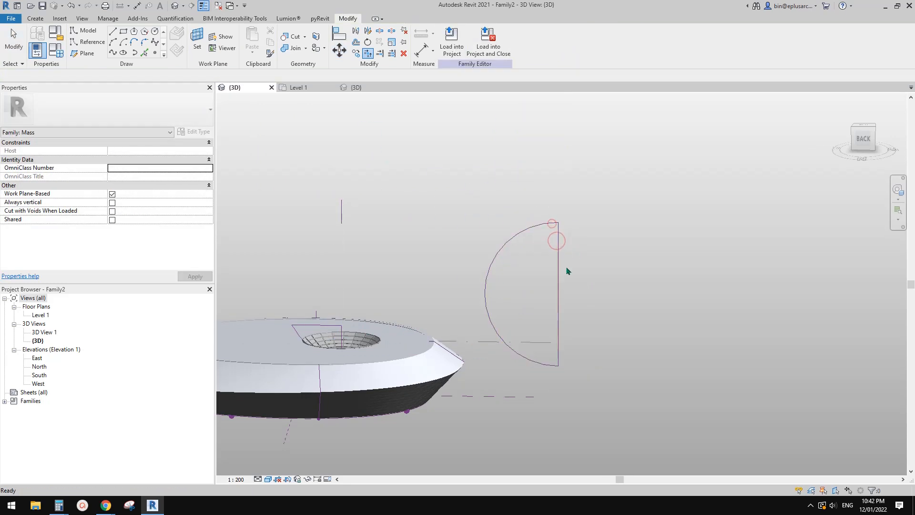
key("Escape")
Copy the semicircle's vertical diameter line straight up as the axis for a revolved form
left_click(559, 275)
key("m")
key("v")
left_click(563, 333)
scroll(573, 280, "down", 1)
middle_click_drag(573, 276, 570, 321)
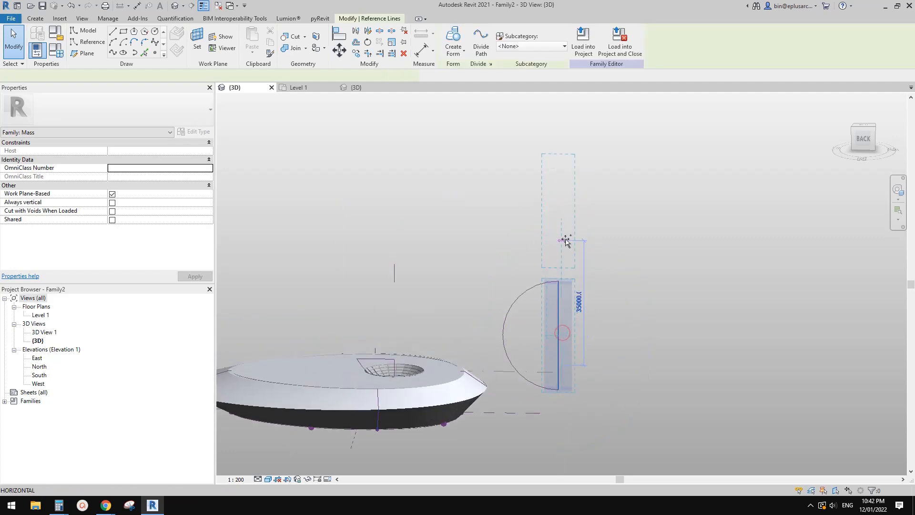
left_click(564, 233)
Create a solid revolved sphere from the semicircle, its diameter line and the axis line above
left_click_drag(620, 214, 515, 304)
left_click(457, 34)
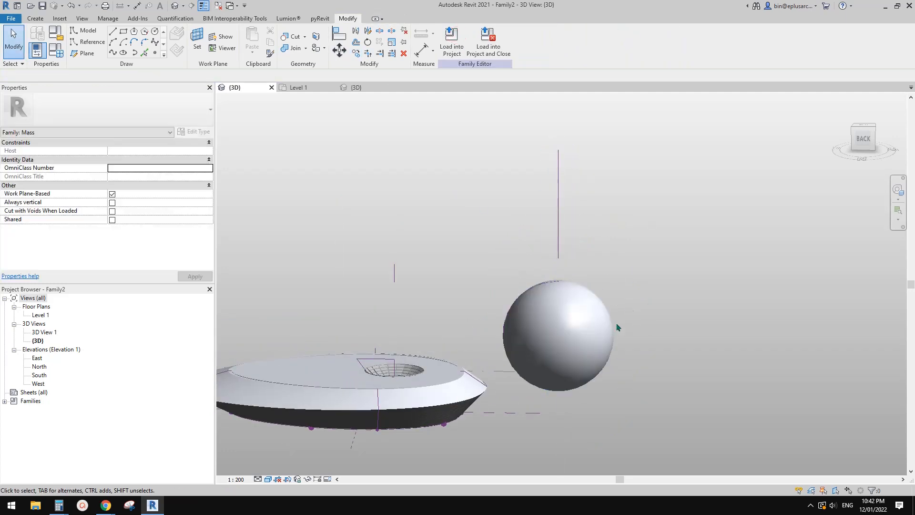
left_click(602, 332)
middle_click_drag(599, 333, 599, 340, "shift")
middle_click_drag(599, 340, 692, 304)
middle_click_drag(692, 304, 665, 325, "shift")
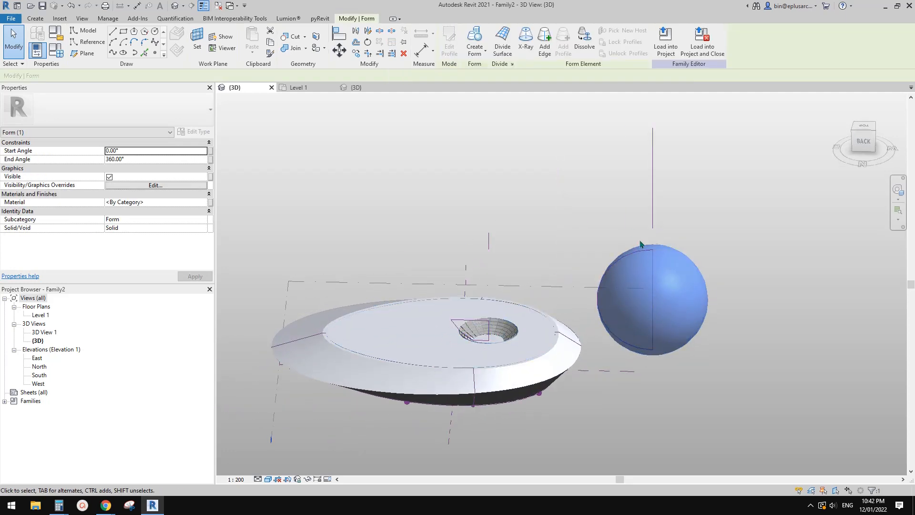
middle_click_drag(654, 265, 658, 282, "shift")
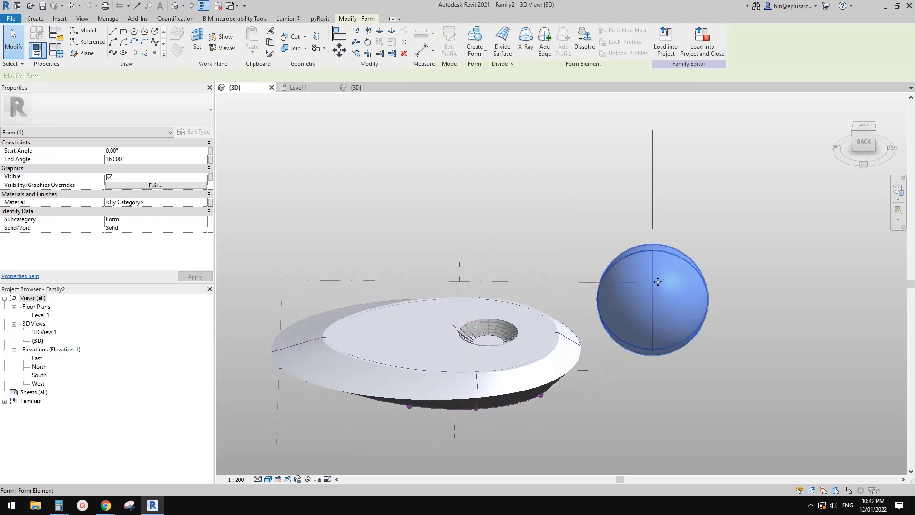
key("Escape")
left_click(619, 266)
key("Escape")
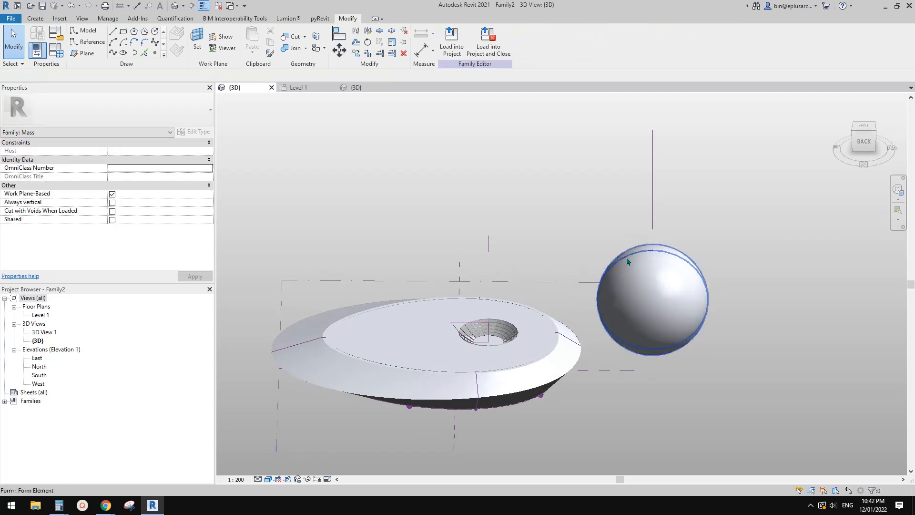
Move the sphere together with its semicircle profile and vertical axis line over the mass's roof, on the far side of the bowl recess
key("Tab")
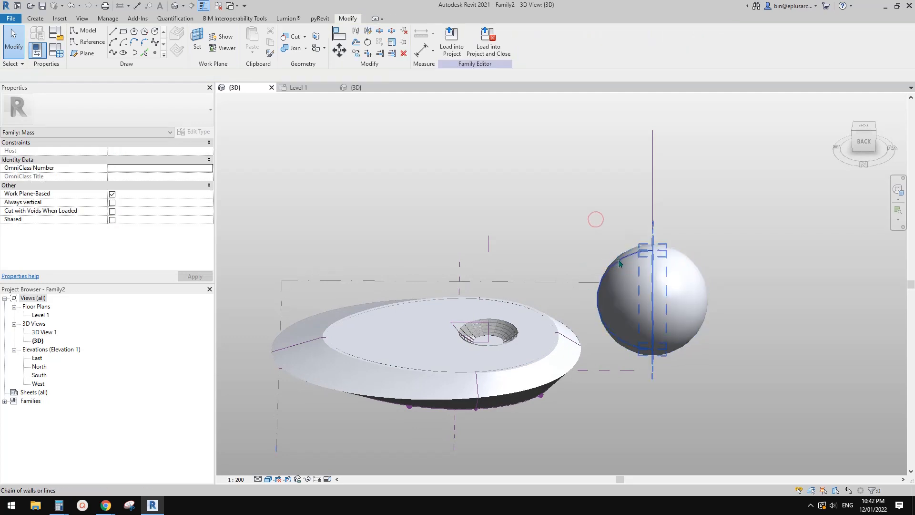
left_click(621, 260)
left_click(653, 196, "ctrl")
left_click(681, 284, "ctrl")
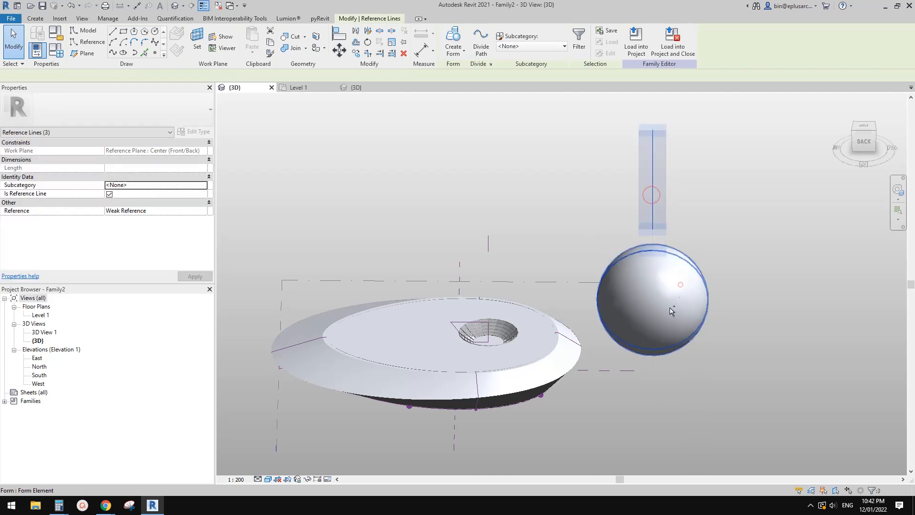
left_click_drag(679, 304, 454, 301)
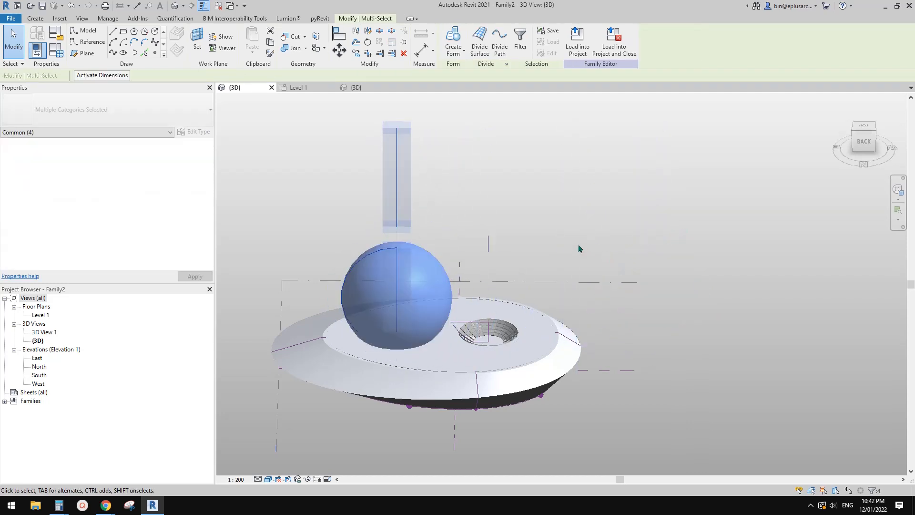
middle_click_drag(396, 302, 327, 338, "shift")
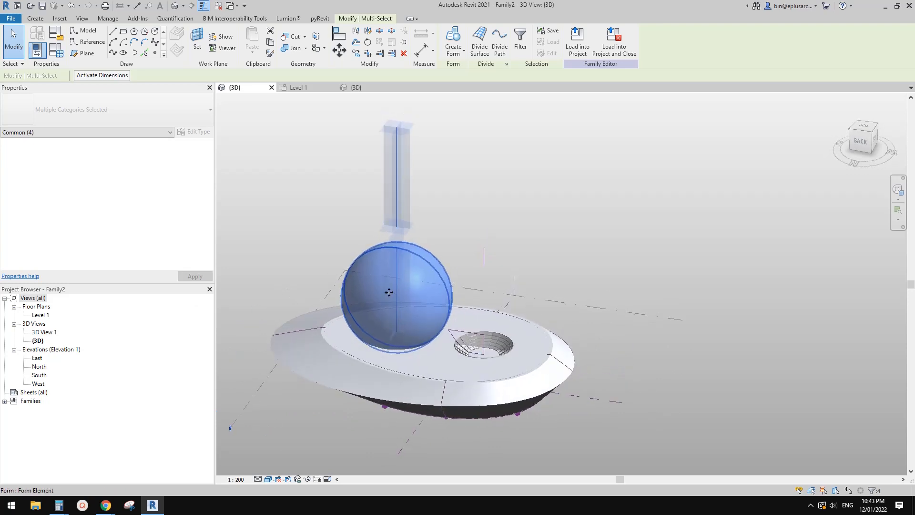
key("Escape")
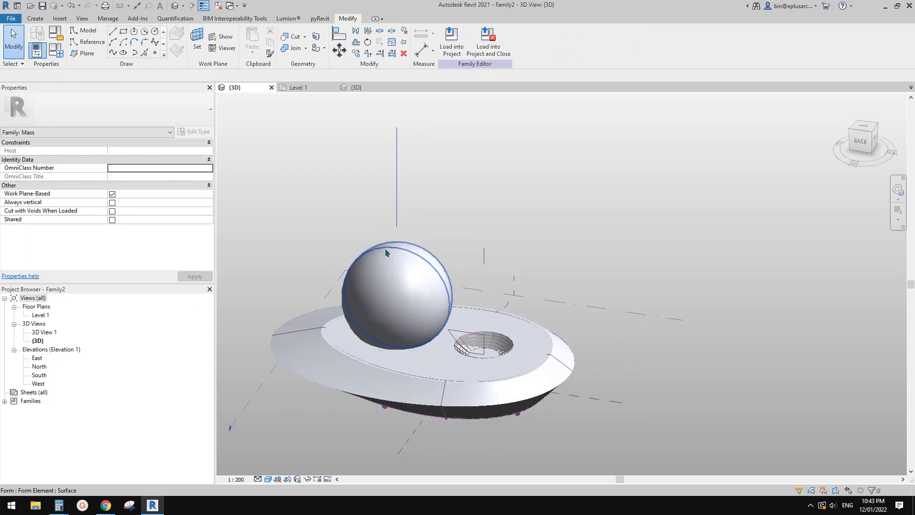
Scale the sphere's profile lines graphically about the diameter line, shrinking the sphere to about half its size
key("Tab")
scroll(381, 248, "up", 2)
left_click(381, 248)
middle_click_drag(379, 289, 409, 291)
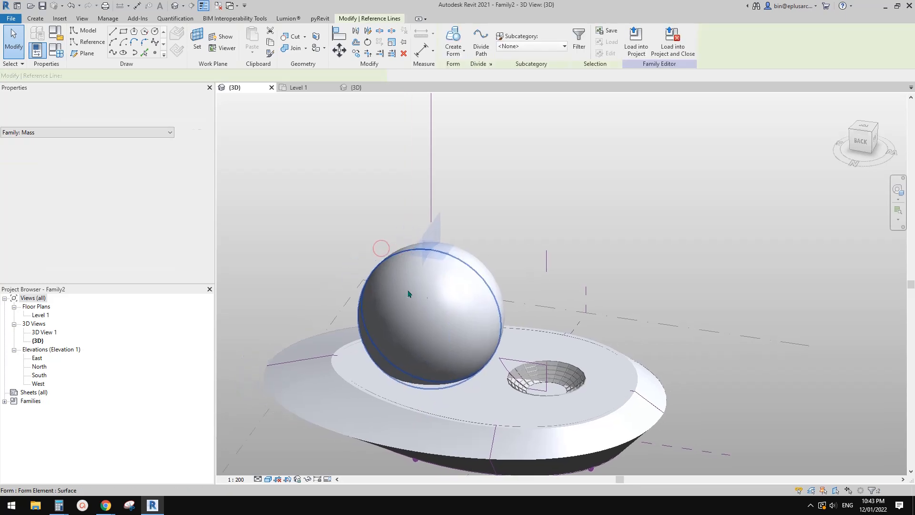
key("e")
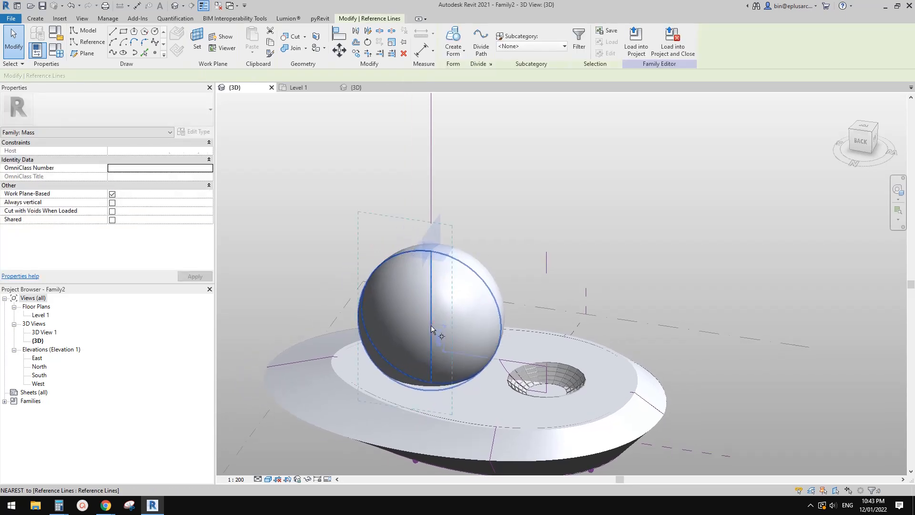
left_click(430, 324)
left_click(366, 316)
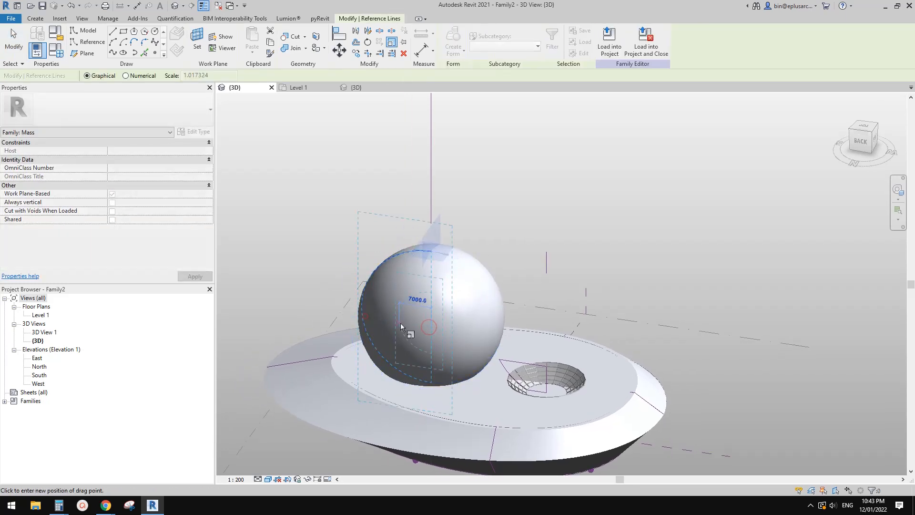
left_click(490, 266)
left_click(413, 301)
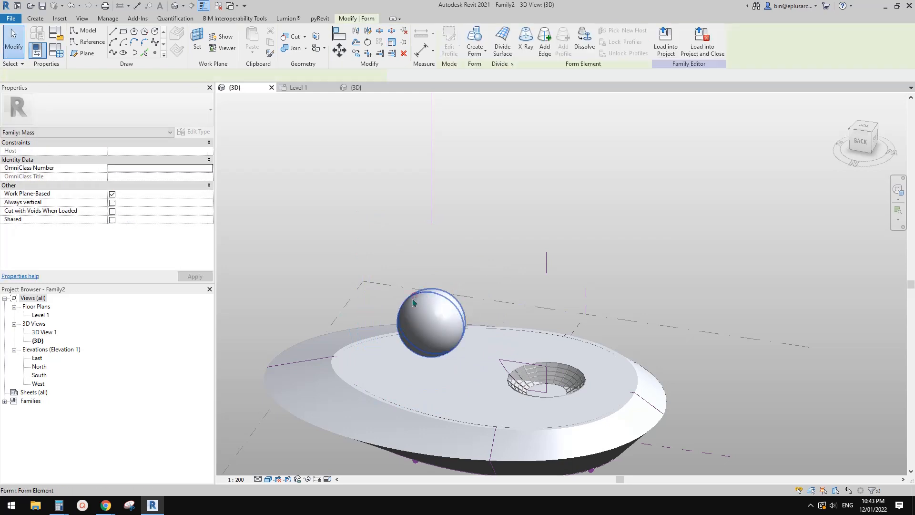
key("Escape")
Try to delete the vertical axis line above the sphere
middle_click_drag(431, 305, 448, 233, "shift")
left_click(430, 212)
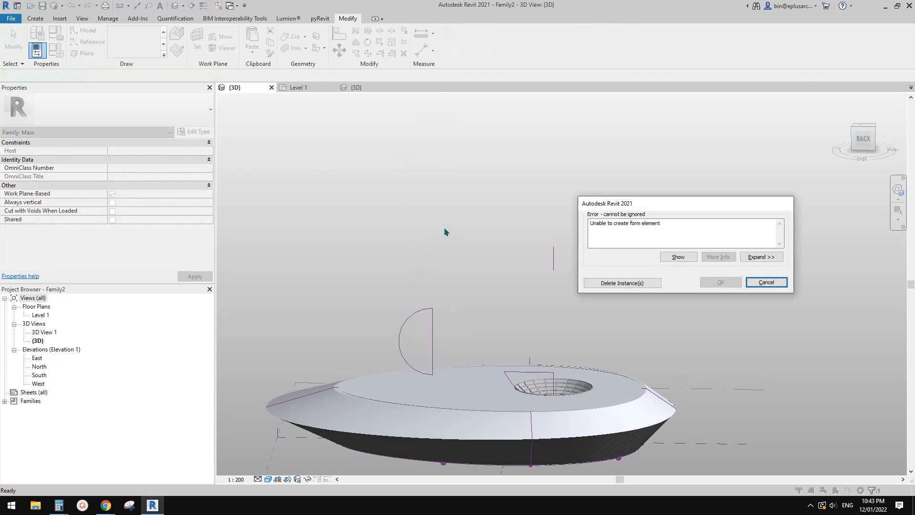
left_click(766, 282)
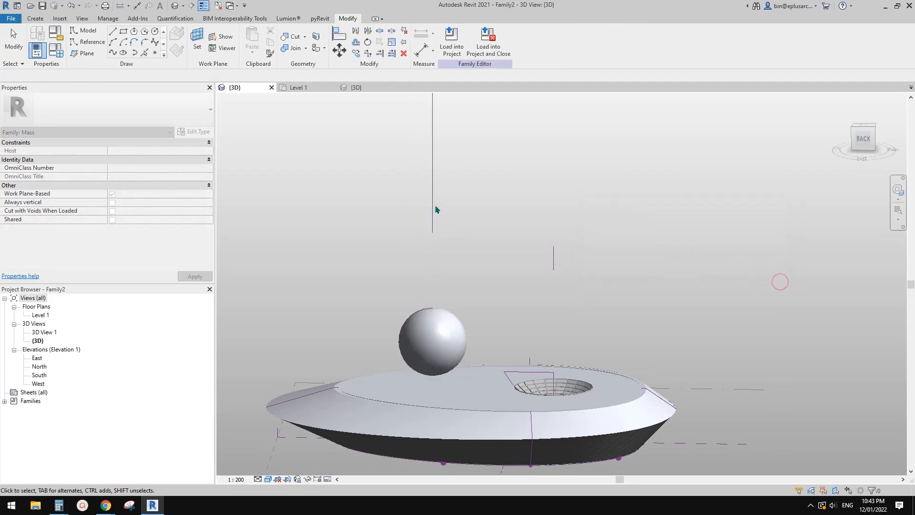
Lower the sphere and its profile lines so that the sphere sits partly embedded in the roof
left_click(443, 333)
left_click_drag(358, 280, 487, 397)
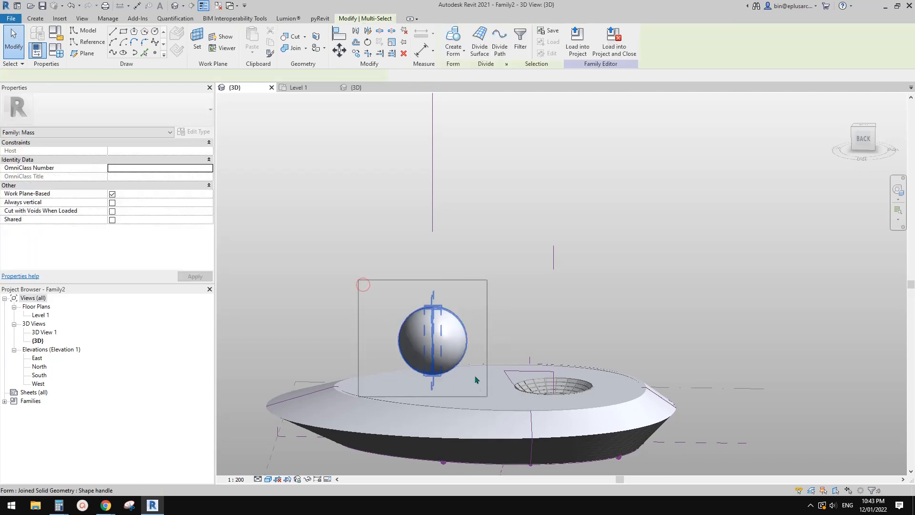
key("Down")
middle_click_drag(498, 336, 427, 396)
left_click(524, 342)
scroll(491, 393, "up", 1)
middle_click_drag(496, 396, 530, 384, "shift")
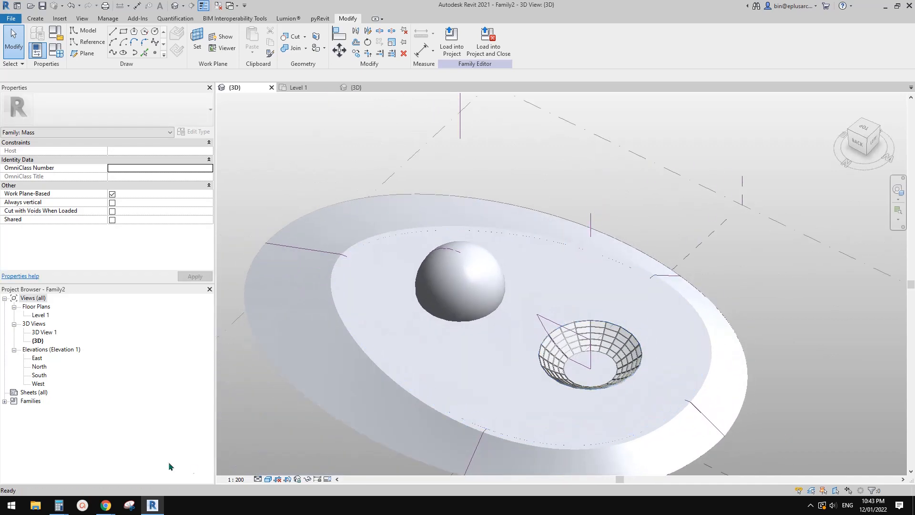
Compare the roof's sphere and bowl with the museum's aerial photo in Chrome, and examine the mass in Revit from several sides
scroll(435, 351, "down", 2)
mouse_move(106, 505)
left_click(116, 472)
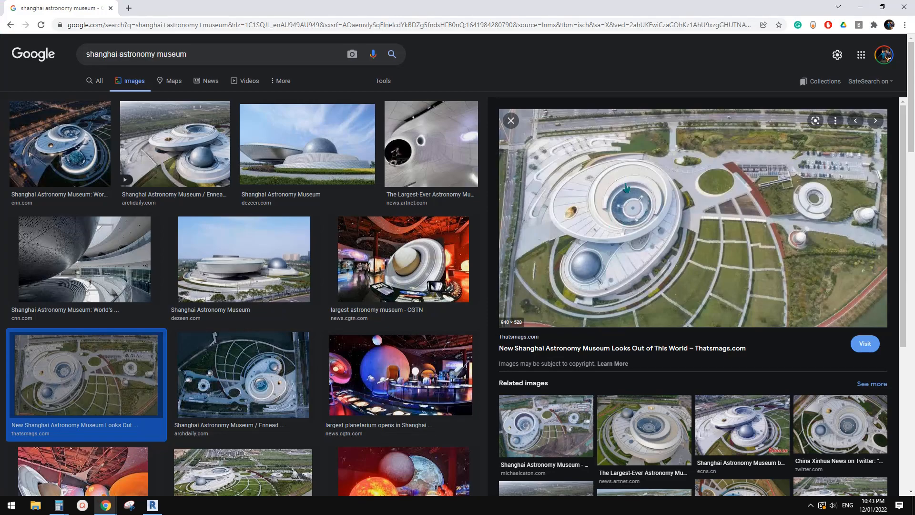
left_click(156, 506)
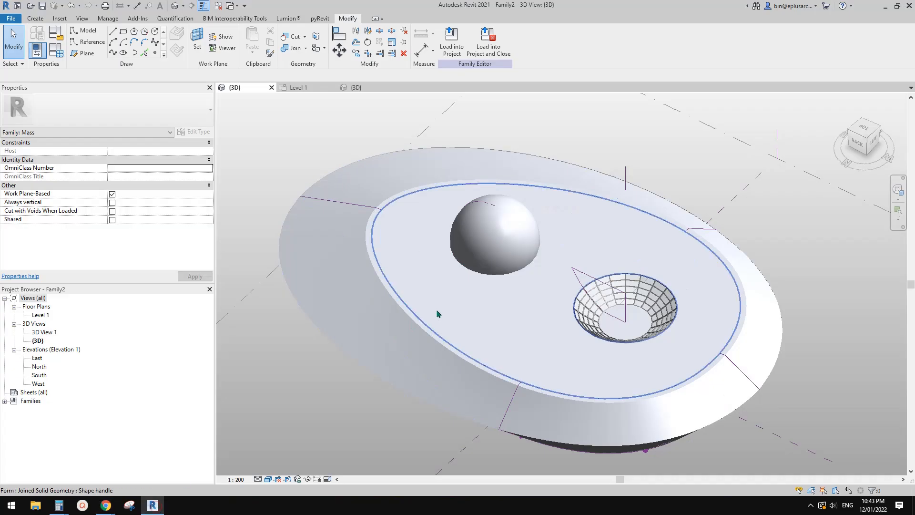
middle_click_drag(493, 330, 686, 310, "shift")
left_click(443, 353)
left_click(443, 352)
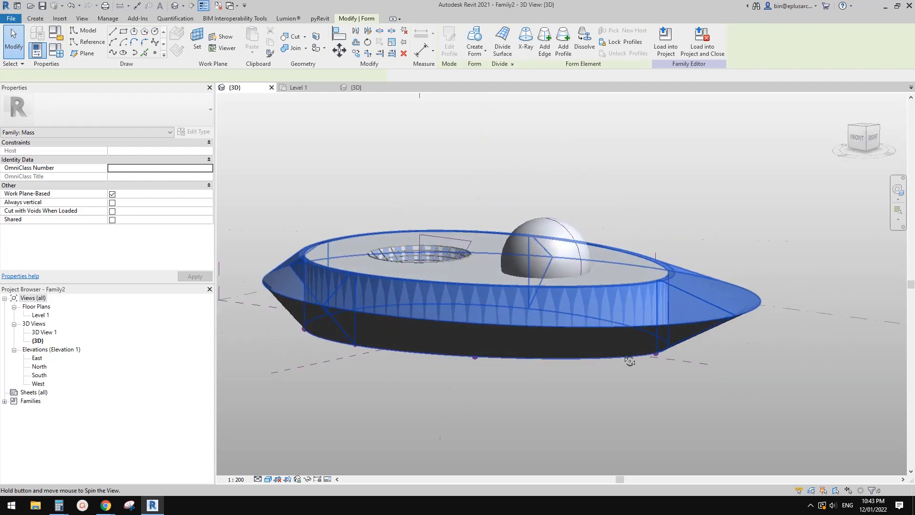
middle_click_drag(630, 361, 425, 341, "shift")
key("Escape")
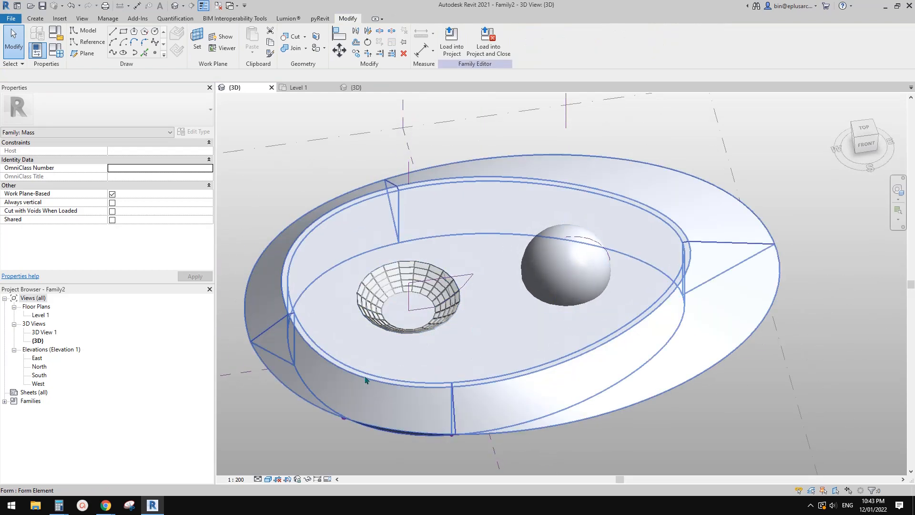
Study the museum reference photos in Chrome again, checking them against the mass's rim and roof edge in Revit
mouse_move(109, 509)
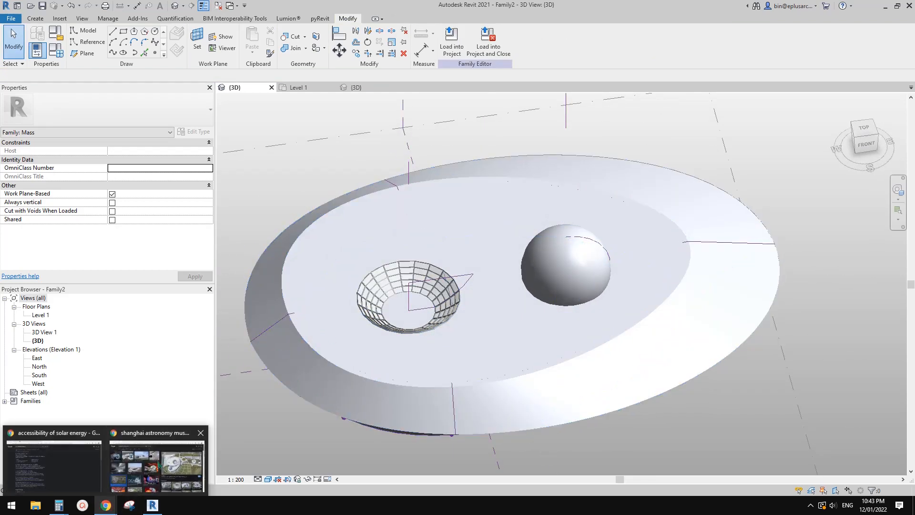
left_click(158, 465)
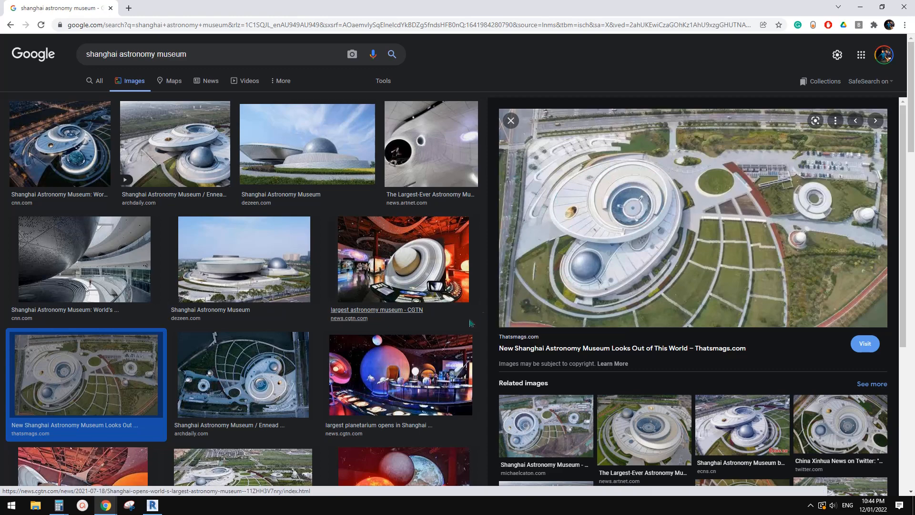
left_click(153, 505)
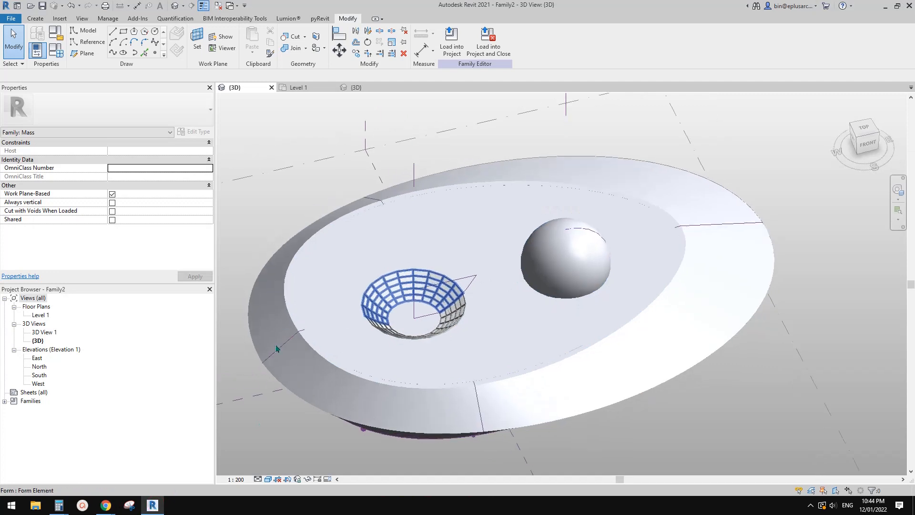
scroll(381, 253, "up", 8)
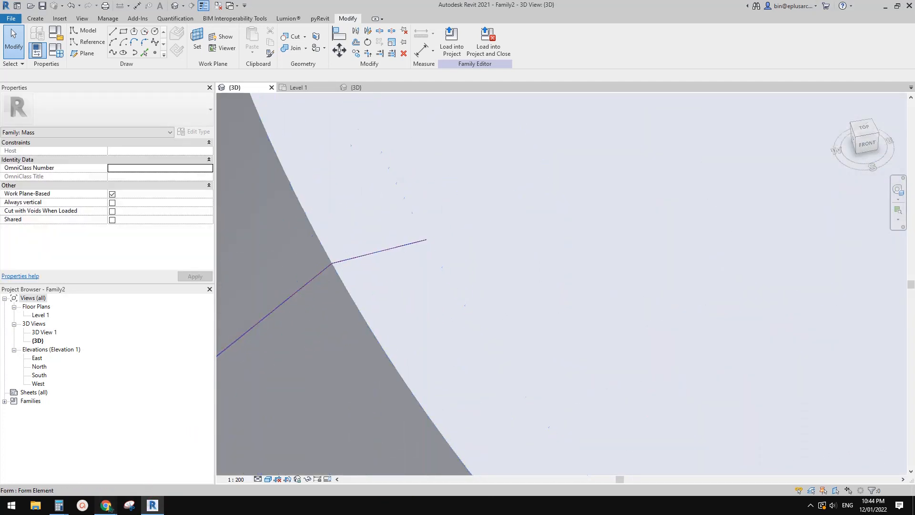
mouse_move(106, 505)
left_click(157, 459)
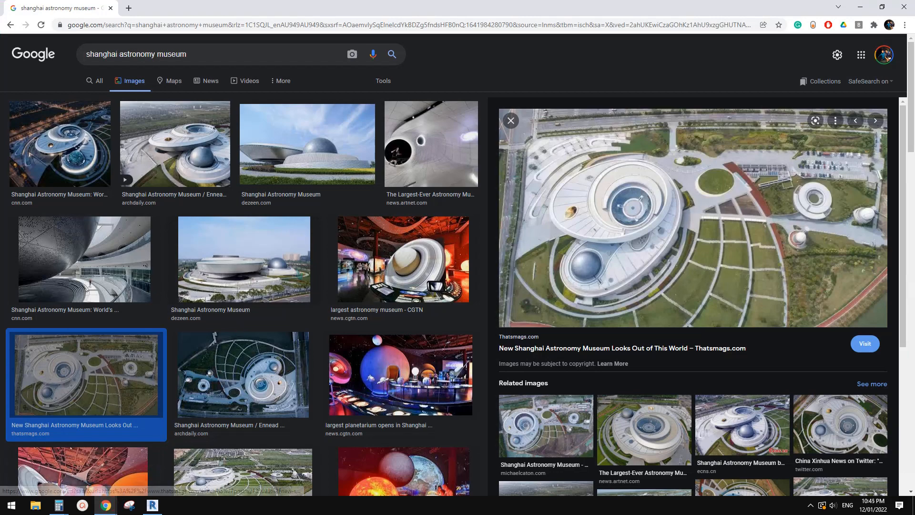